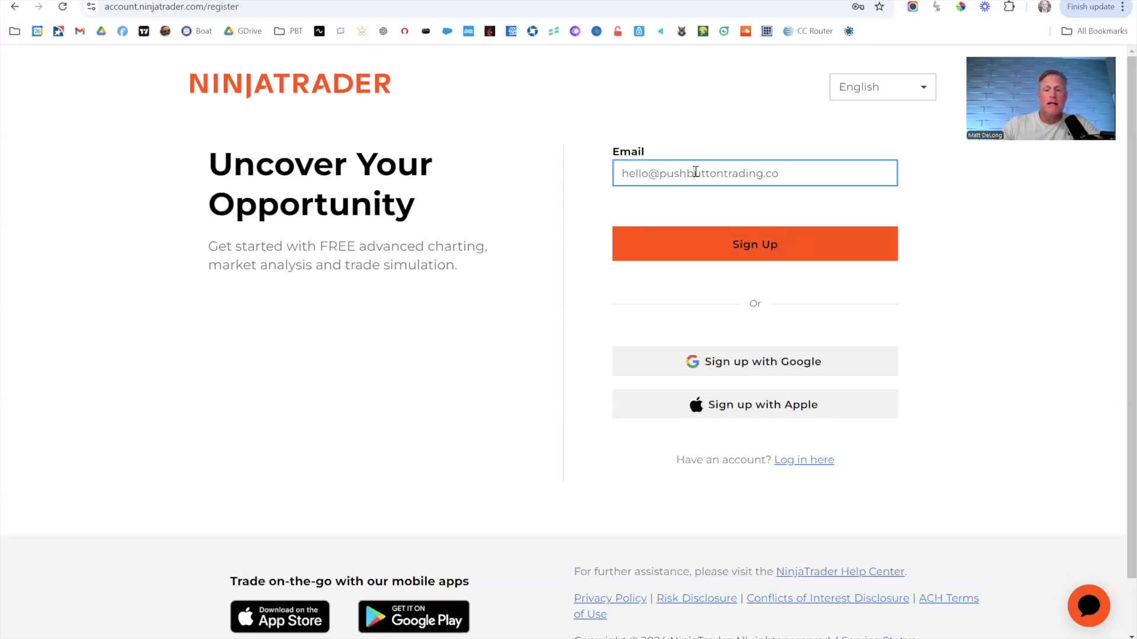
# Submit the sign-up e-mail address and confirm it through the link in NinjaTrader's confirmation e-mail
pyautogui.click(768, 252)
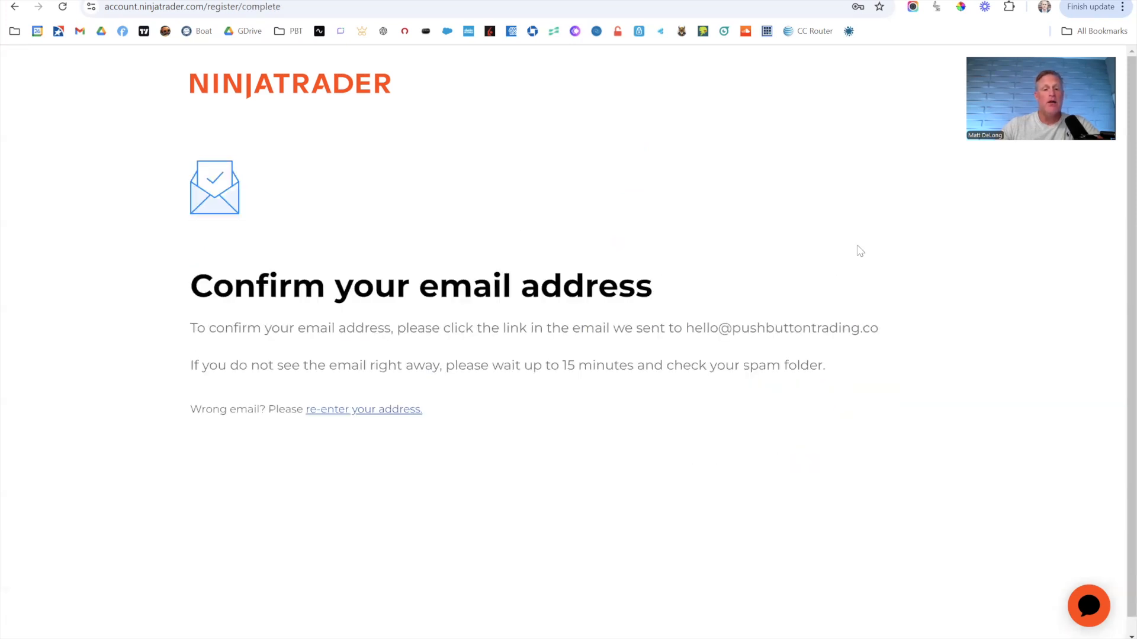
pyautogui.moveTo(212, 286); pyautogui.dragTo(733, 438)
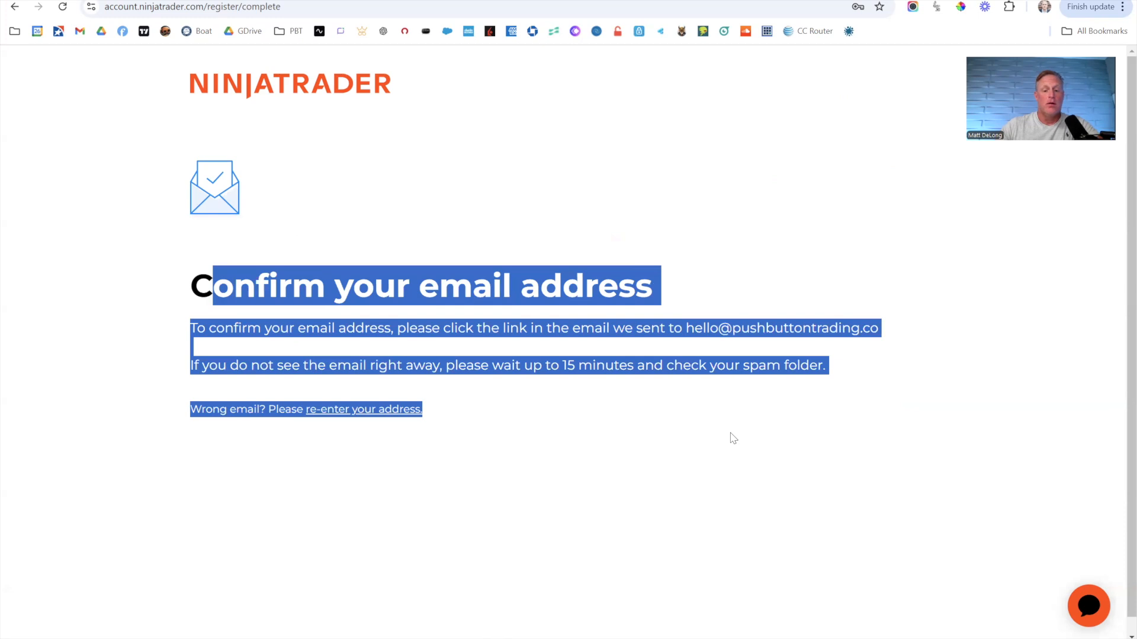
pyautogui.click(476, 629)
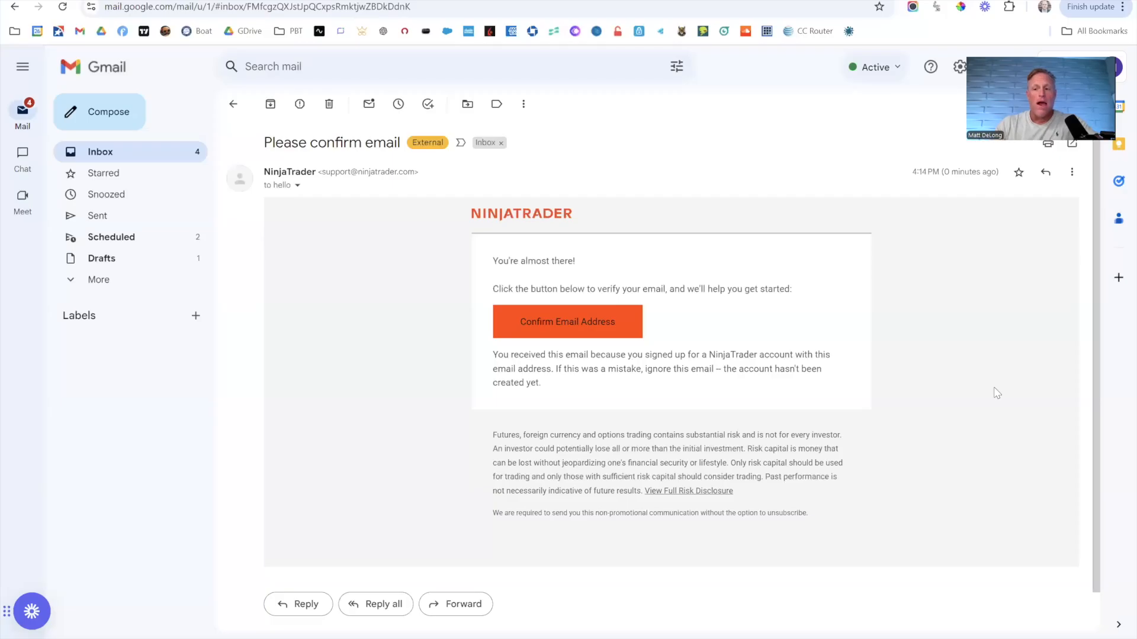
pyautogui.click(566, 322)
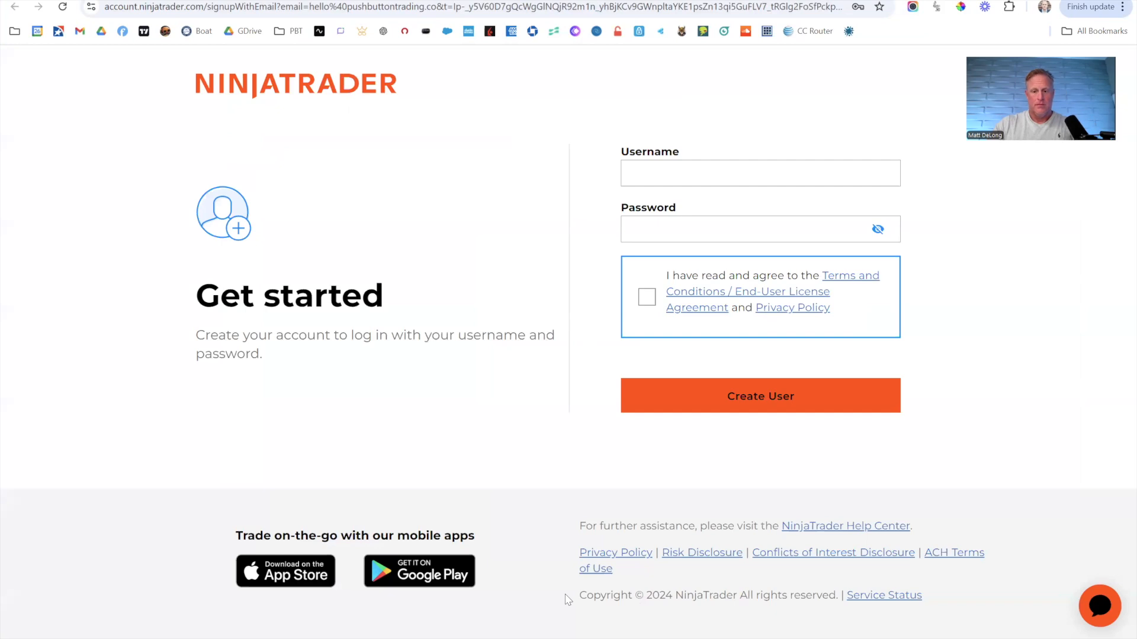
# Create the NinjaTrader user with a username and account password, agreeing to the terms and privacy policy
pyautogui.click(708, 170)
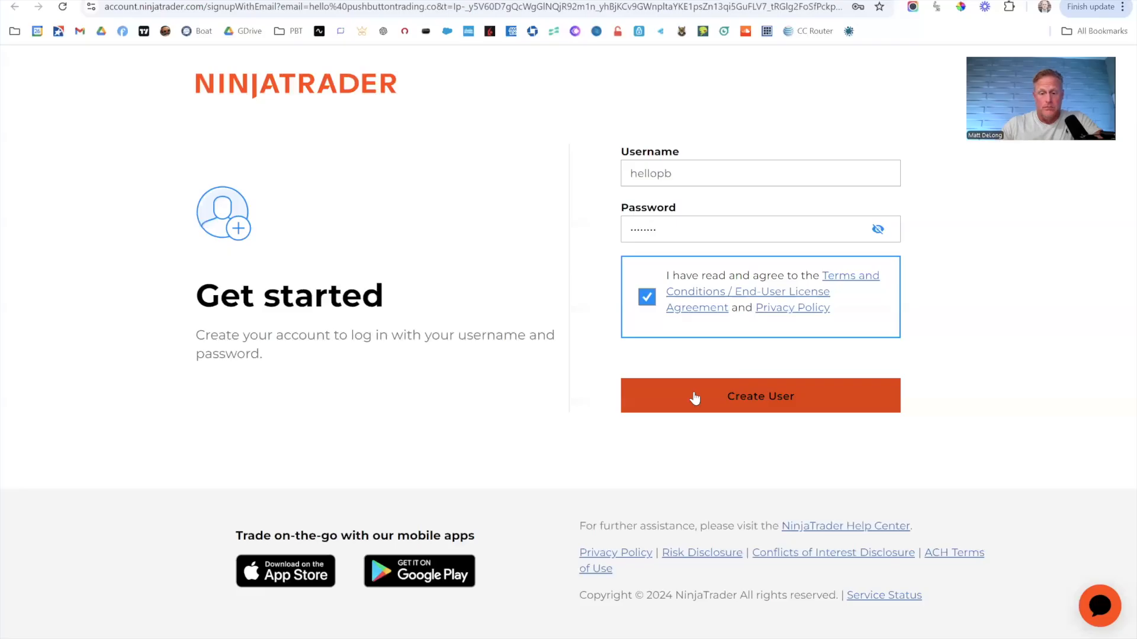
pyautogui.click(693, 393)
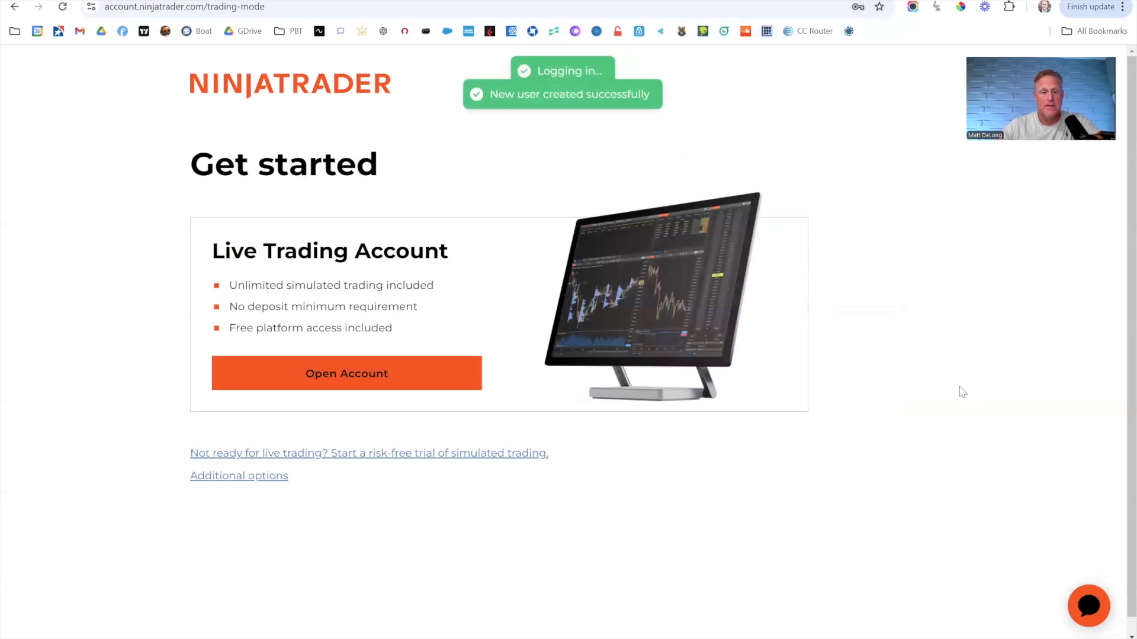
# Start the risk-free simulated trading trial, entering the first name, last name, phone number and United States as country
pyautogui.click(357, 375)
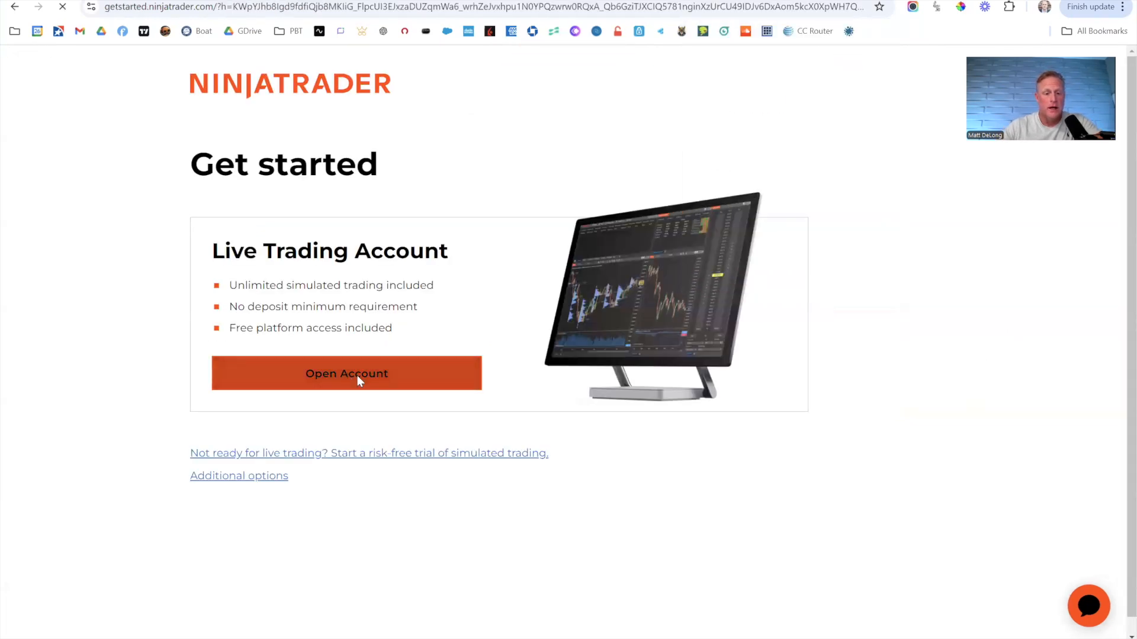
pyautogui.click(15, 7)
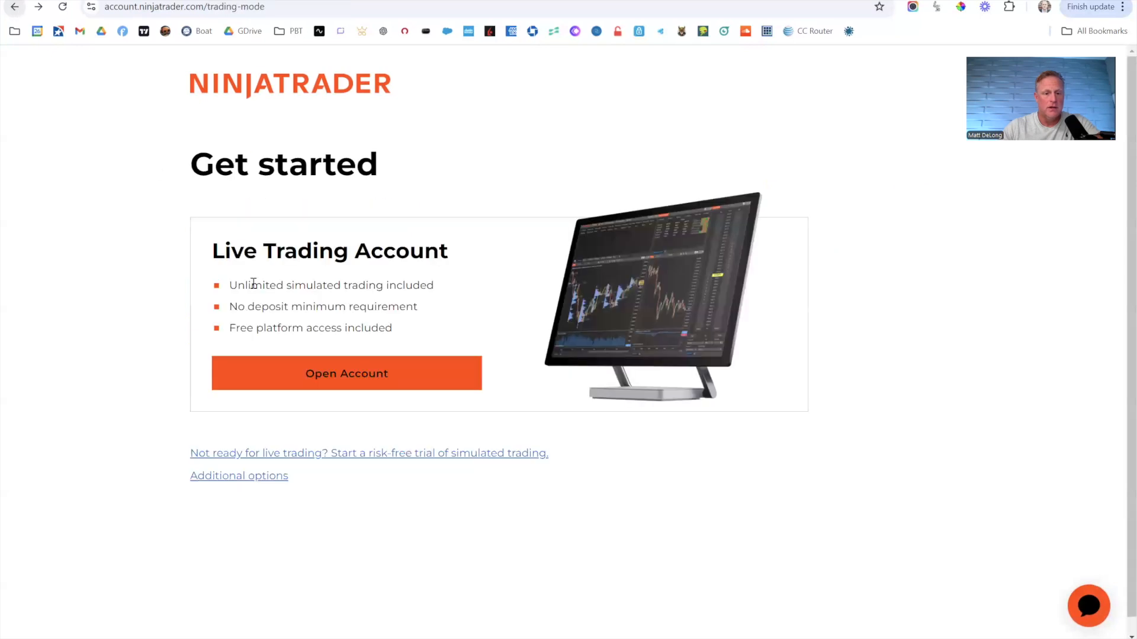
pyautogui.click(415, 456)
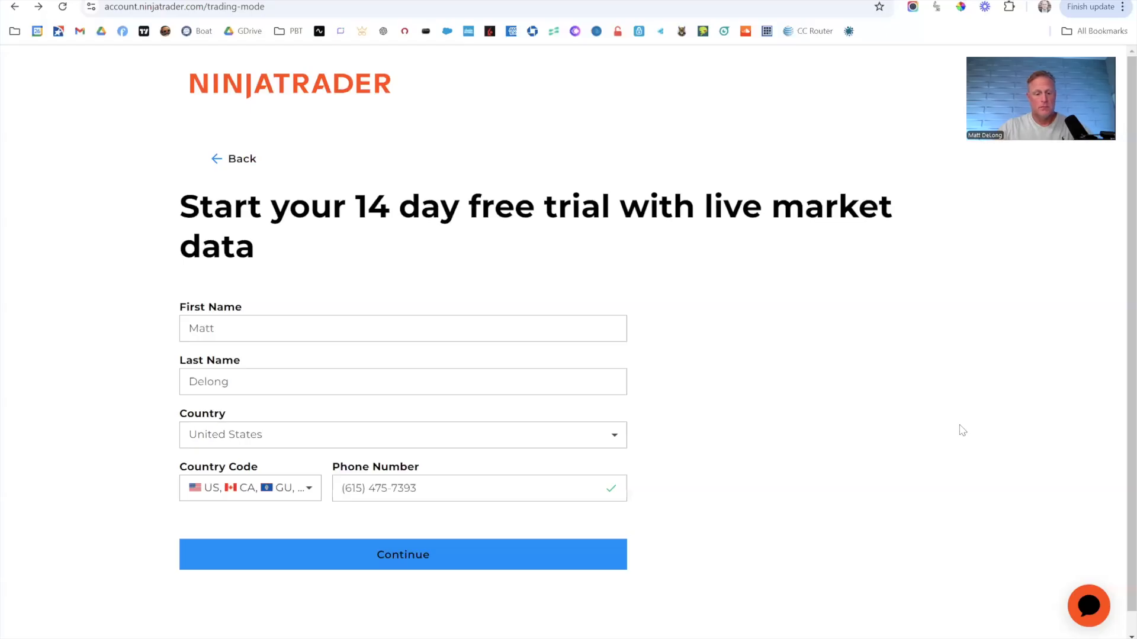
pyautogui.click(407, 548)
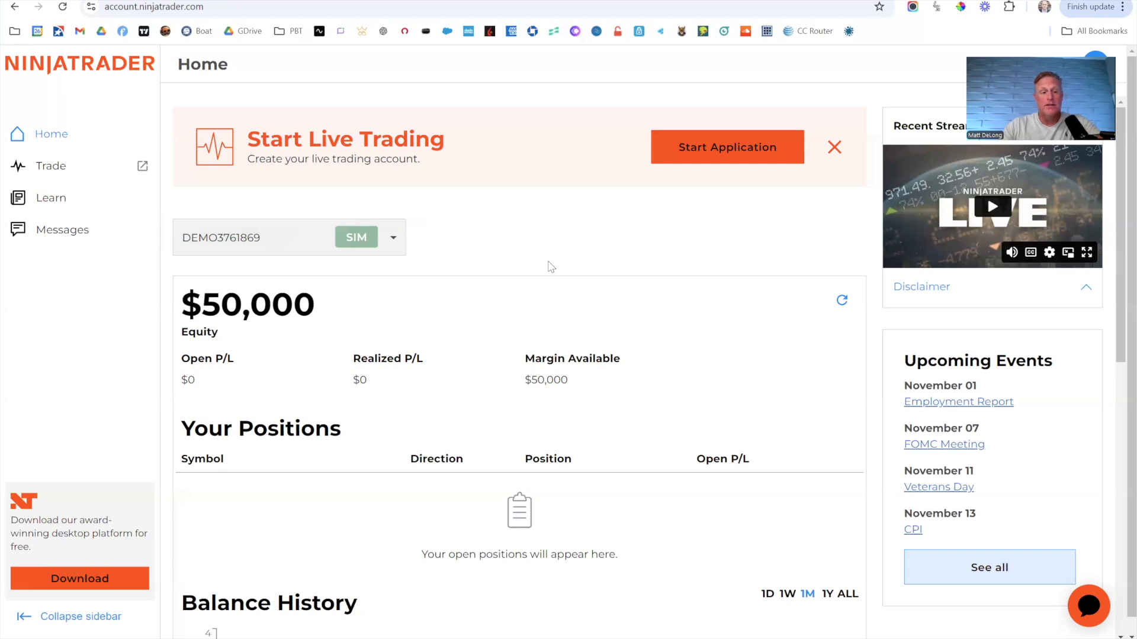
pyautogui.moveTo(313, 314); pyautogui.dragTo(181, 305)
pyautogui.click(497, 237)
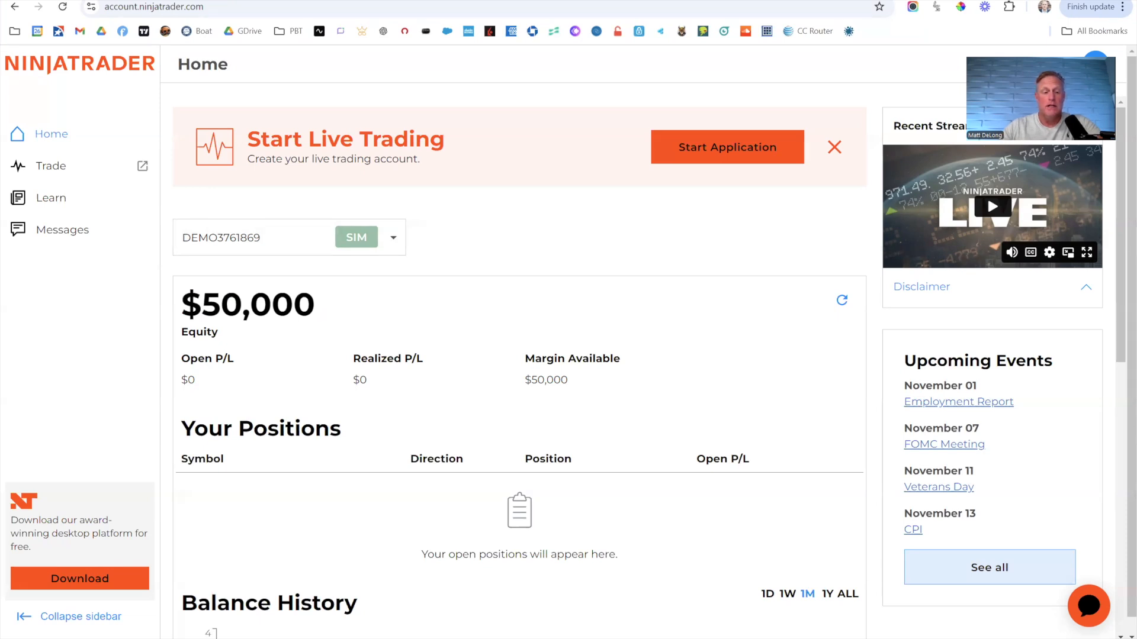
pyautogui.moveTo(623, 362)
pyautogui.mouseDown()
pyautogui.moveTo(155, 489)
pyautogui.moveTo(124, 510)
pyautogui.moveTo(142, 536)
pyautogui.mouseUp()
pyautogui.moveTo(18, 598); pyautogui.dragTo(151, 598)
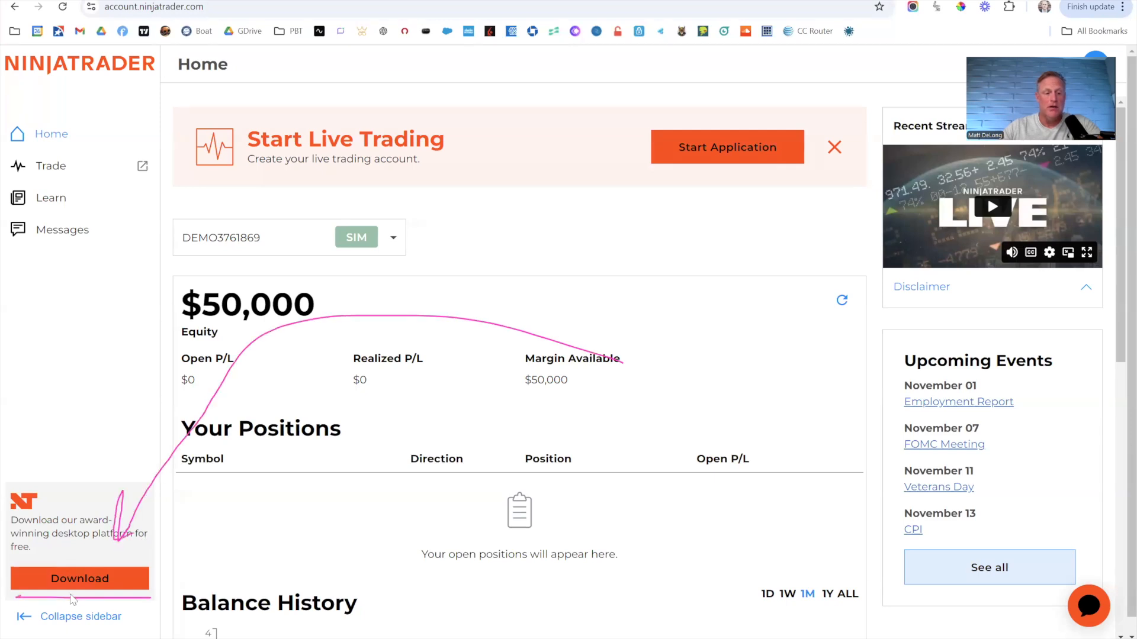
# Download the most recent release, 8.1.3.1, of the NinjaTrader desktop platform
pyautogui.click(97, 580)
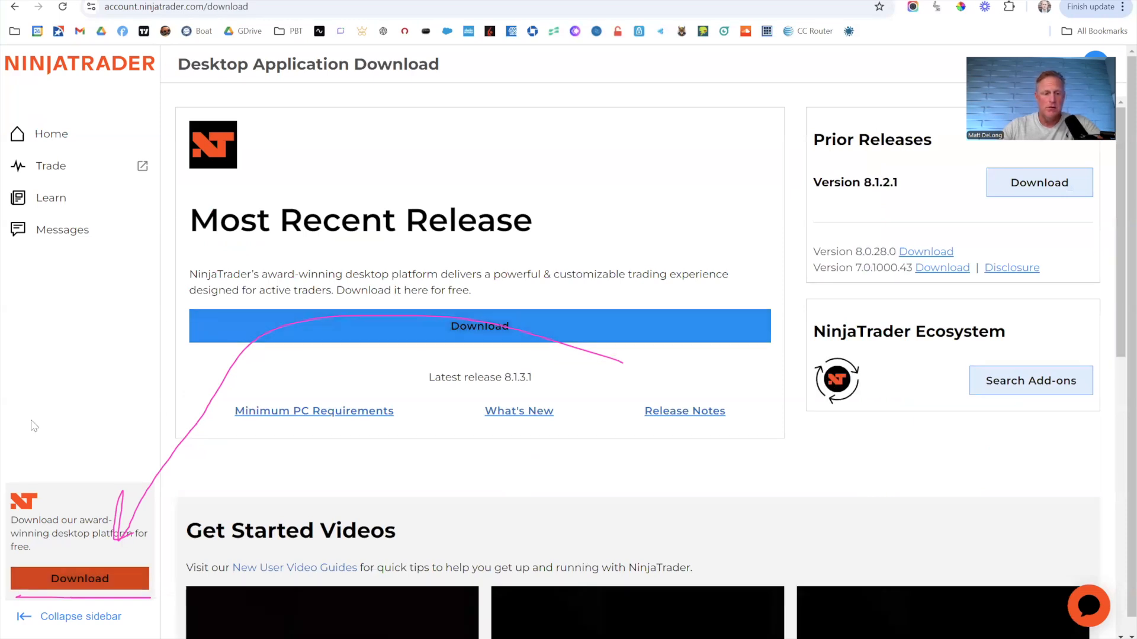
pyautogui.click(58, 396)
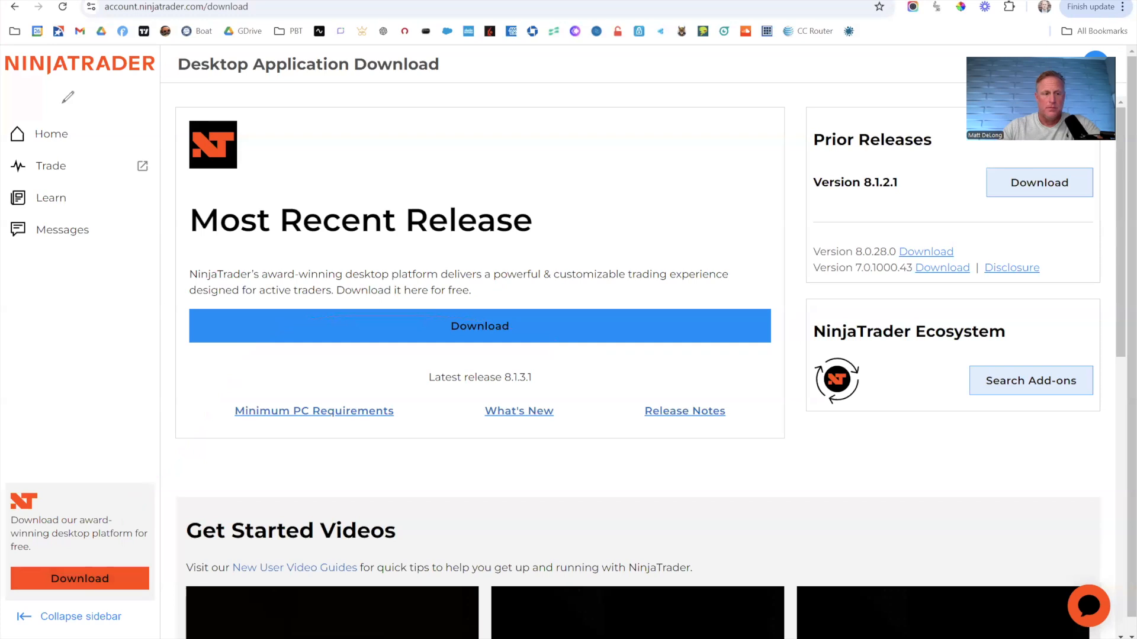
pyautogui.click(515, 315)
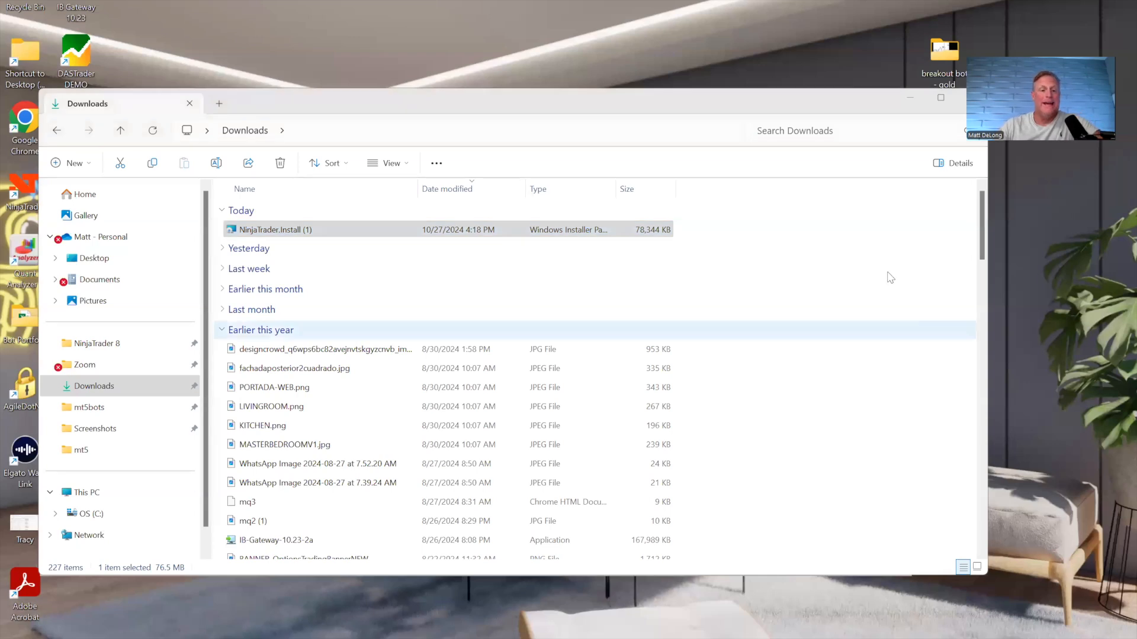
# Run the NinjaTrader.Install (1) installer from the Downloads folder and clear the open windows to show the desktop
pyautogui.click(294, 234)
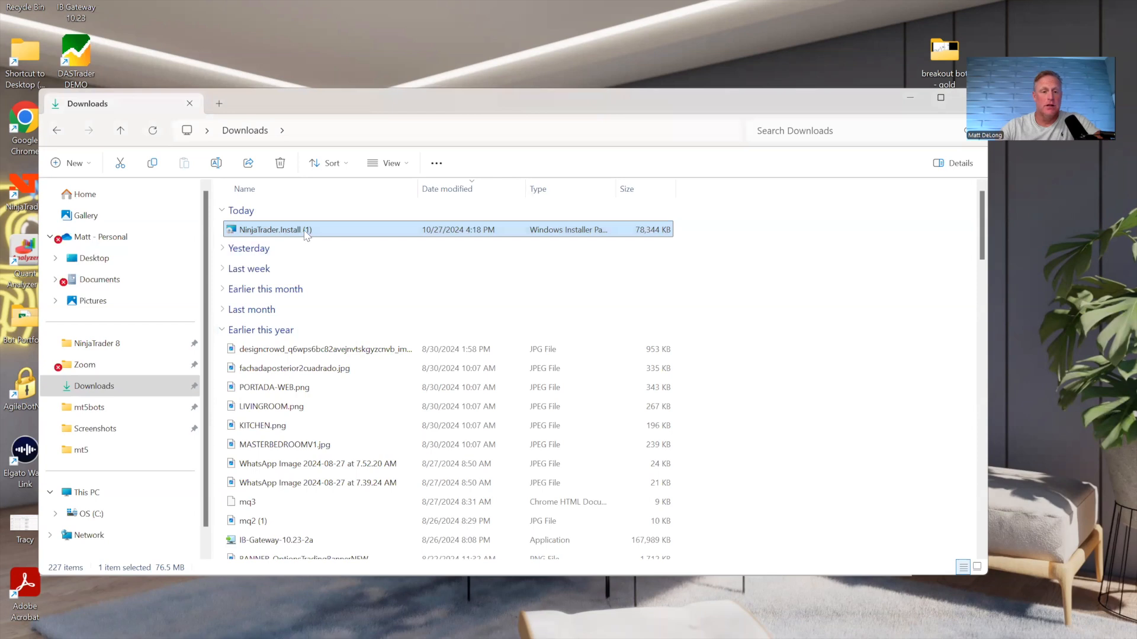
pyautogui.doubleClick(306, 235)
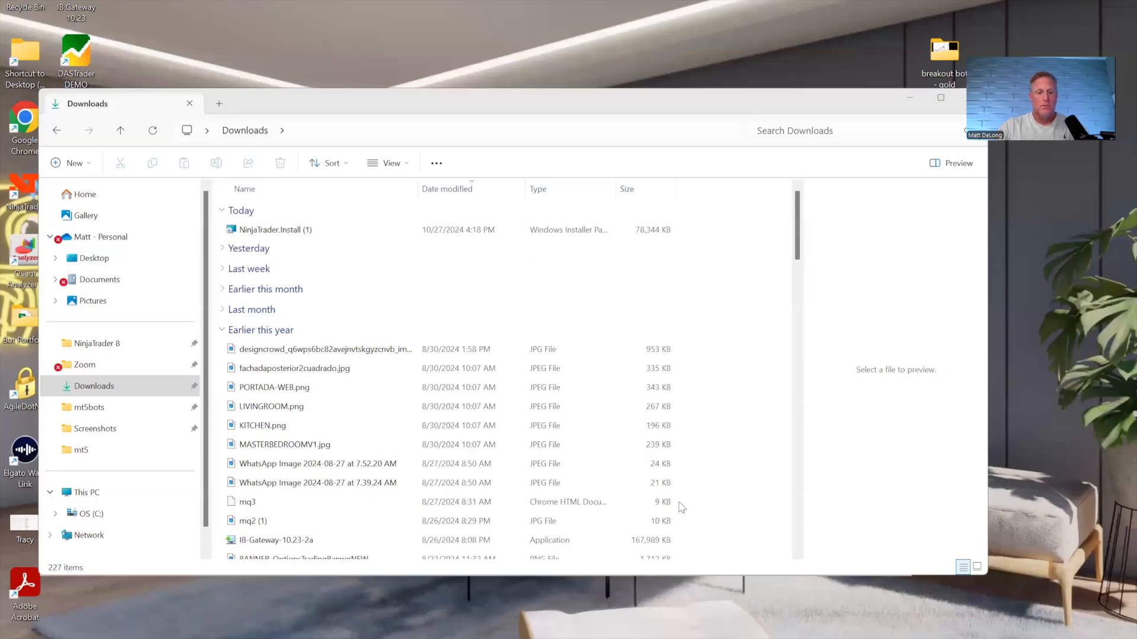
pyautogui.moveTo(599, 638)
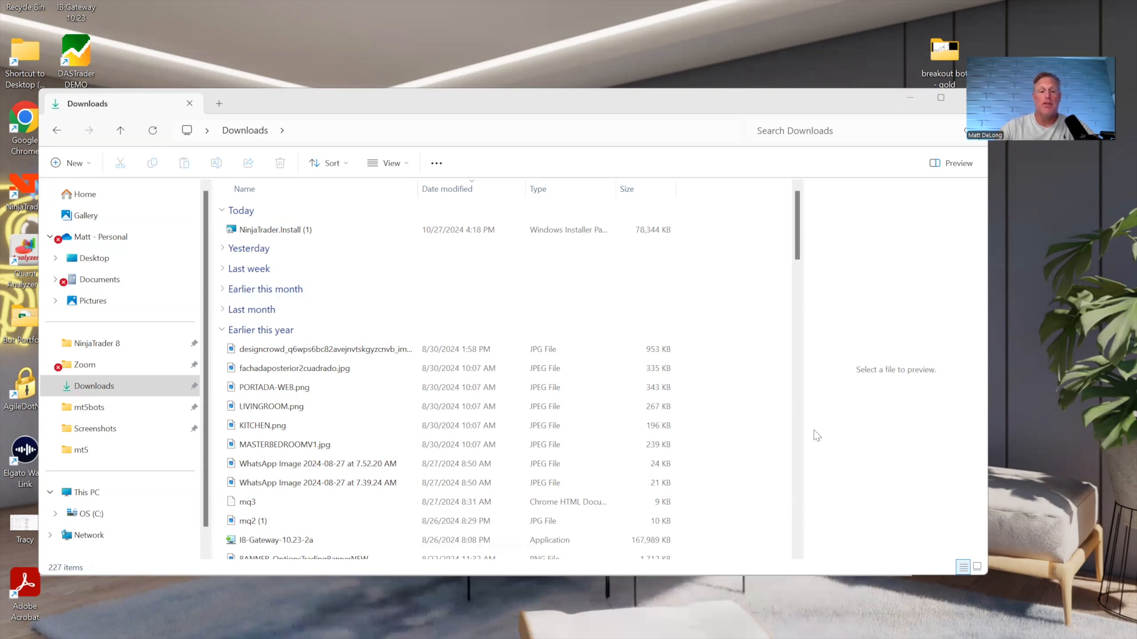
pyautogui.press('super+d')
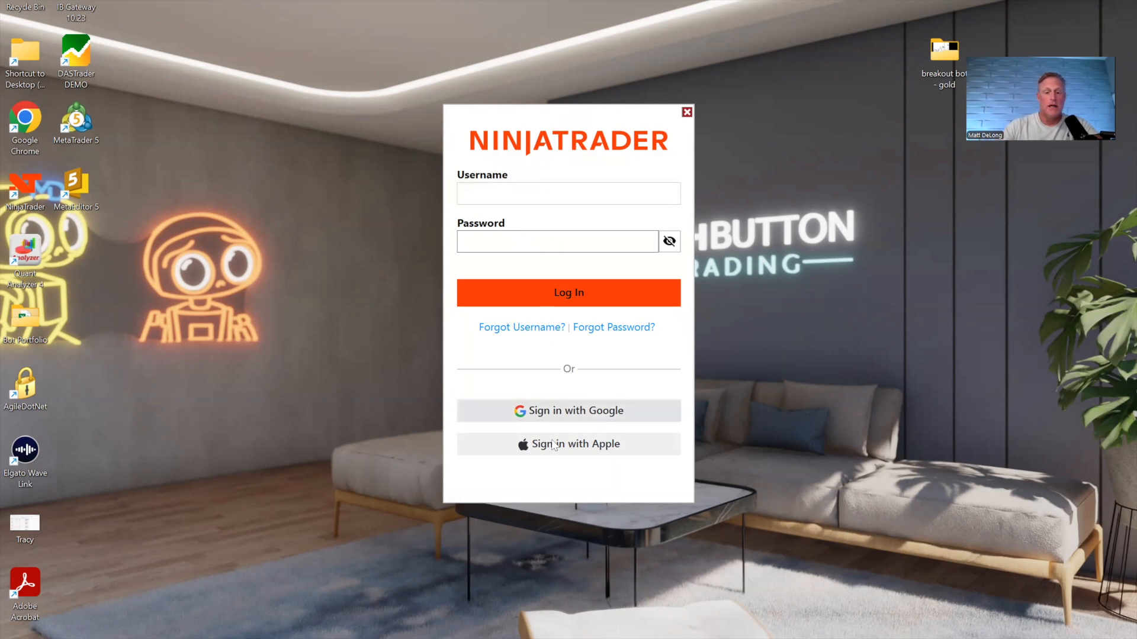
# Bring up NinjaTrader's Control Center, minimize the MNQ DEC24 chart and reposition the Control Center on the desktop
pyautogui.moveTo(585, 638)
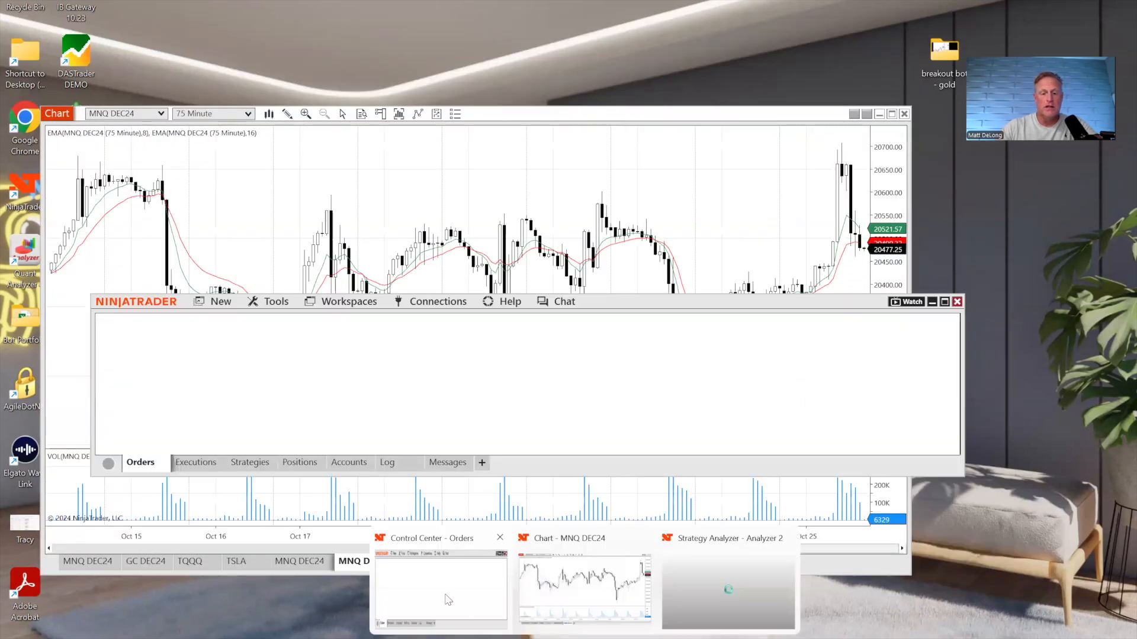
pyautogui.click(446, 599)
pyautogui.click(879, 113)
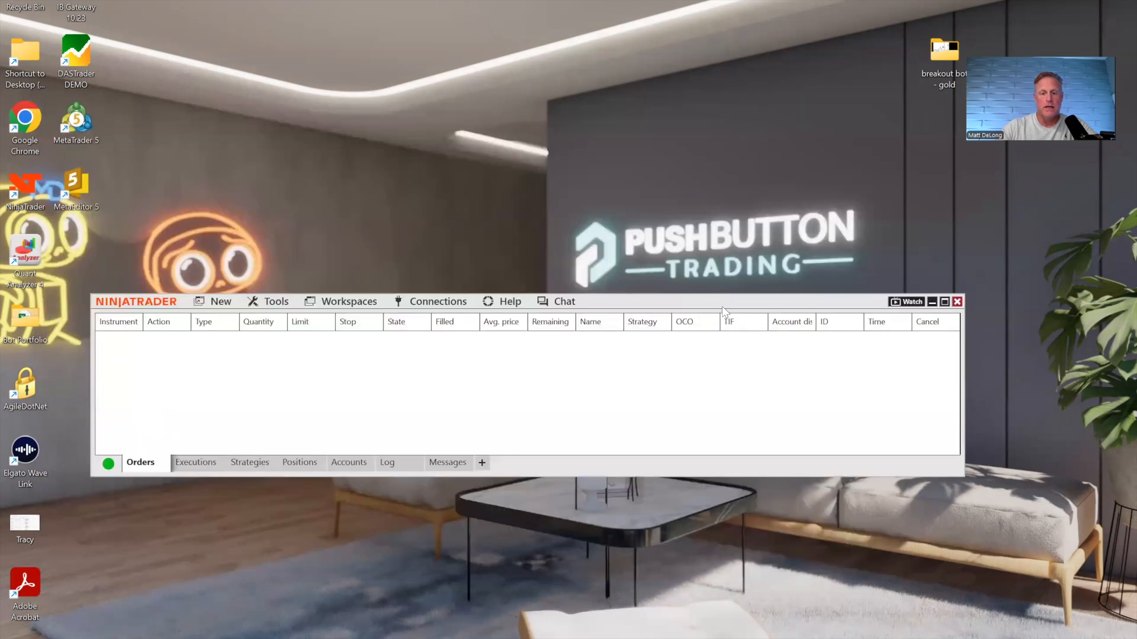
pyautogui.moveTo(724, 302); pyautogui.dragTo(713, 234)
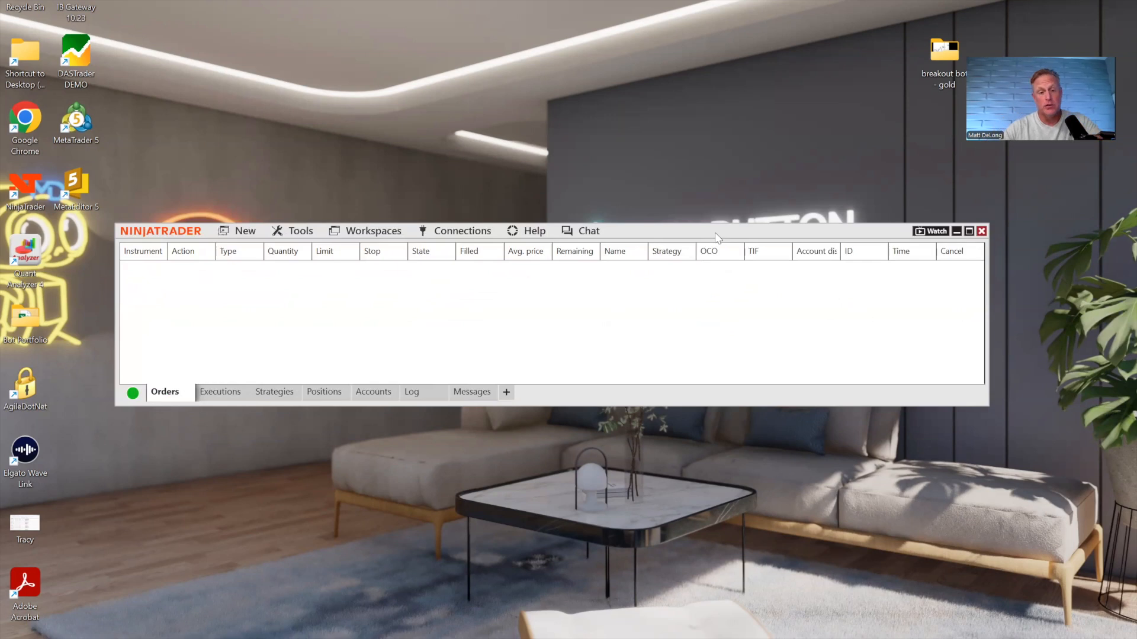
pyautogui.moveTo(716, 237); pyautogui.dragTo(677, 259)
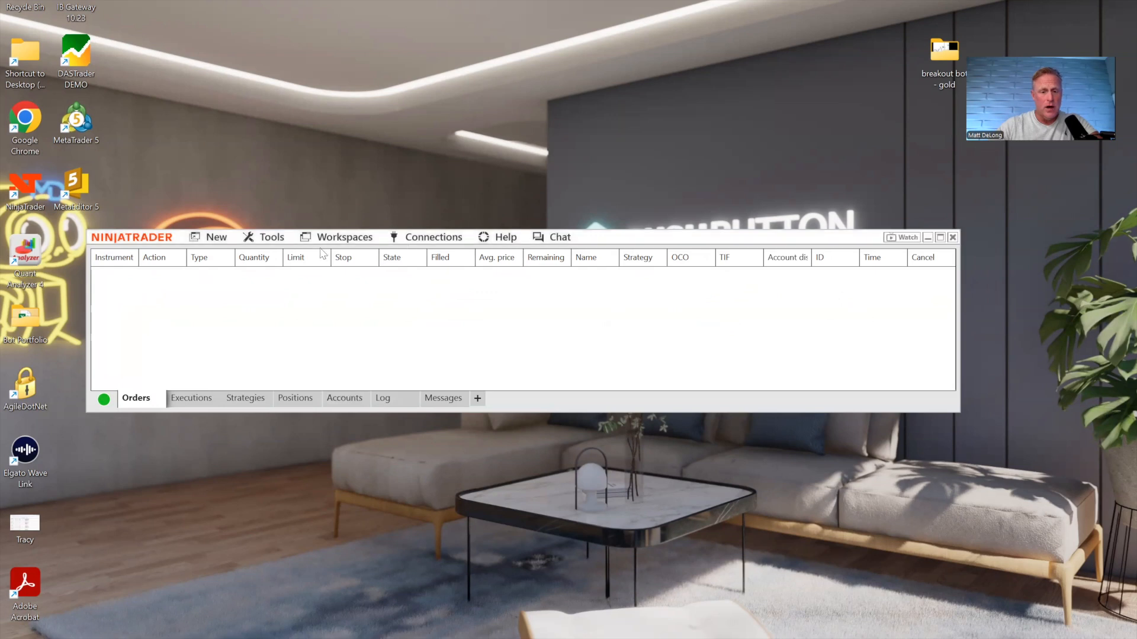
# Check that Multi-provider is enabled in the general preferences and accept the options
pyautogui.click(267, 238)
pyautogui.click(294, 477)
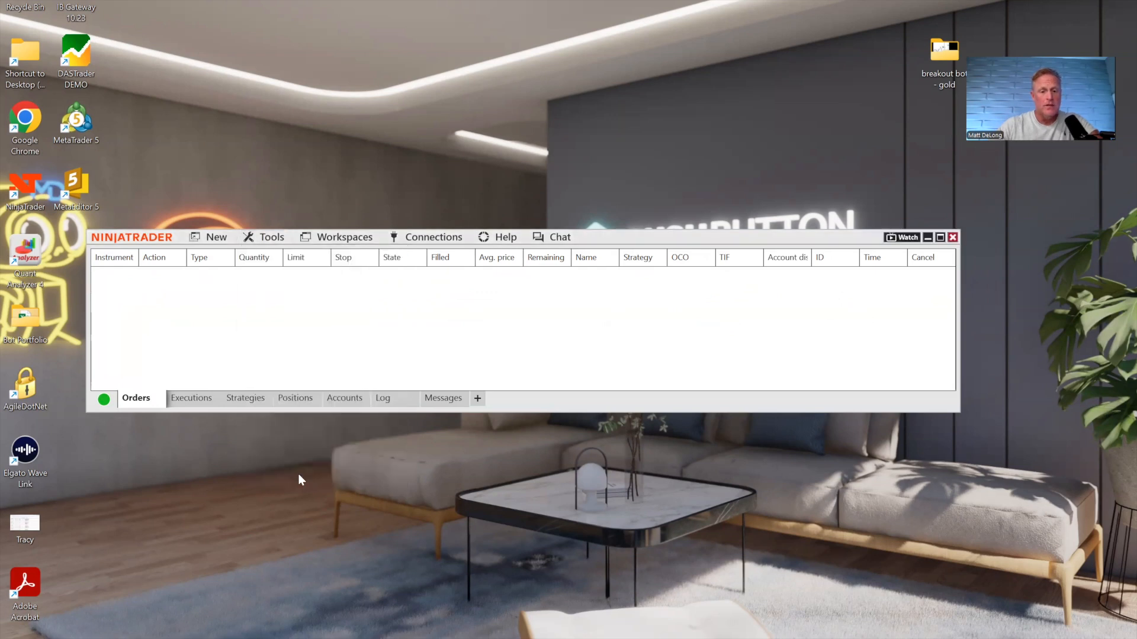
pyautogui.click(316, 212)
pyautogui.click(322, 203)
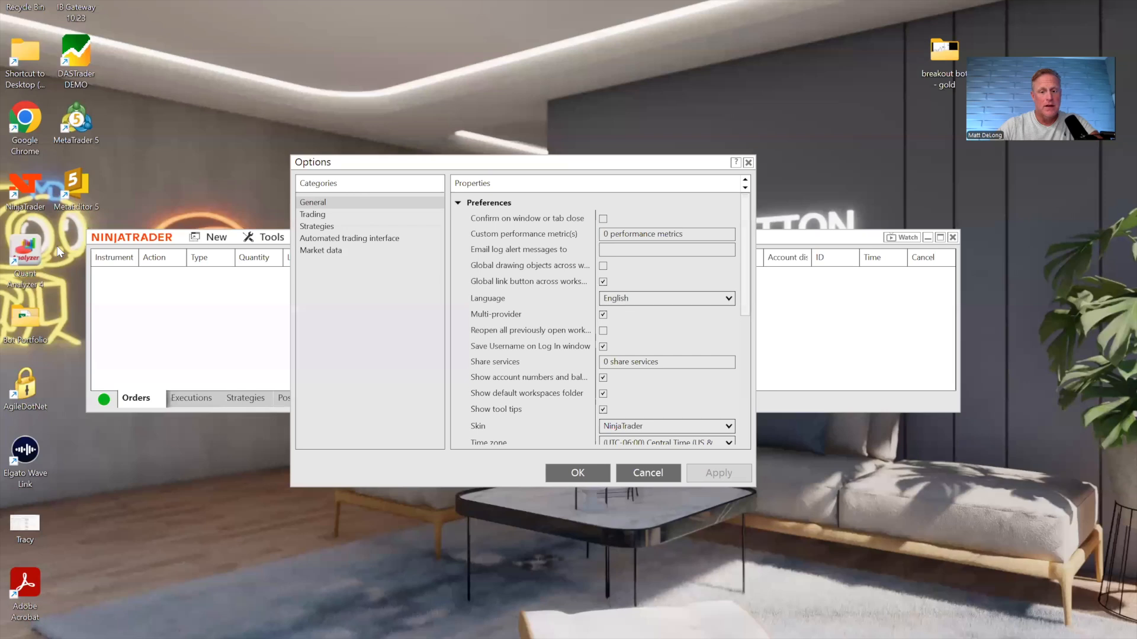
pyautogui.moveTo(460, 323)
pyautogui.mouseDown()
pyautogui.moveTo(602, 323)
pyautogui.moveTo(626, 308)
pyautogui.mouseUp()
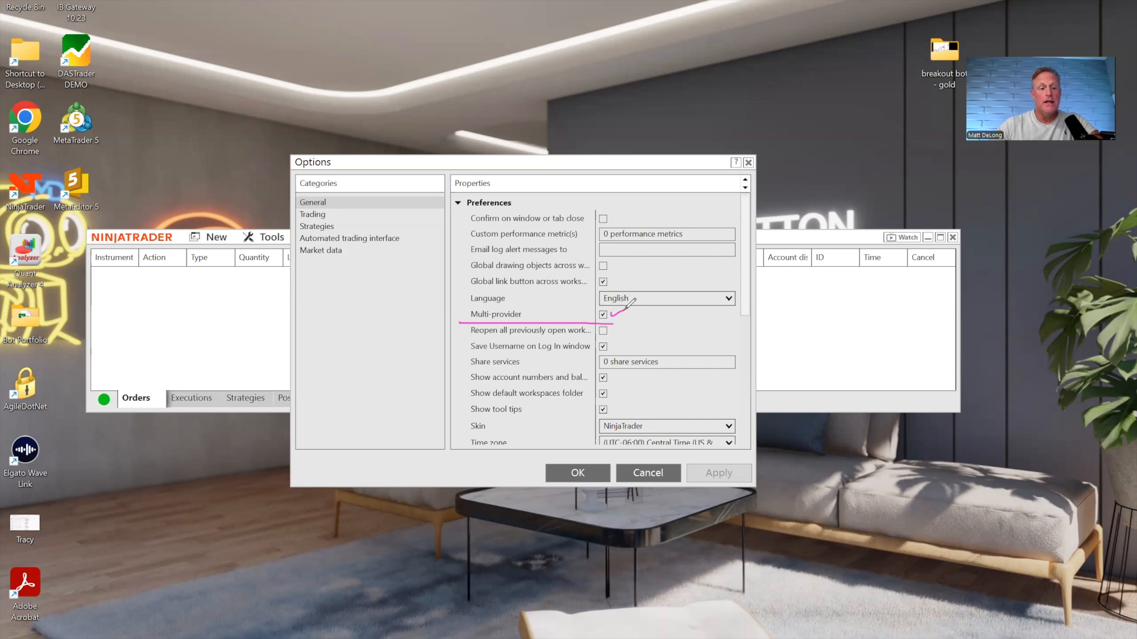
pyautogui.press('Escape')
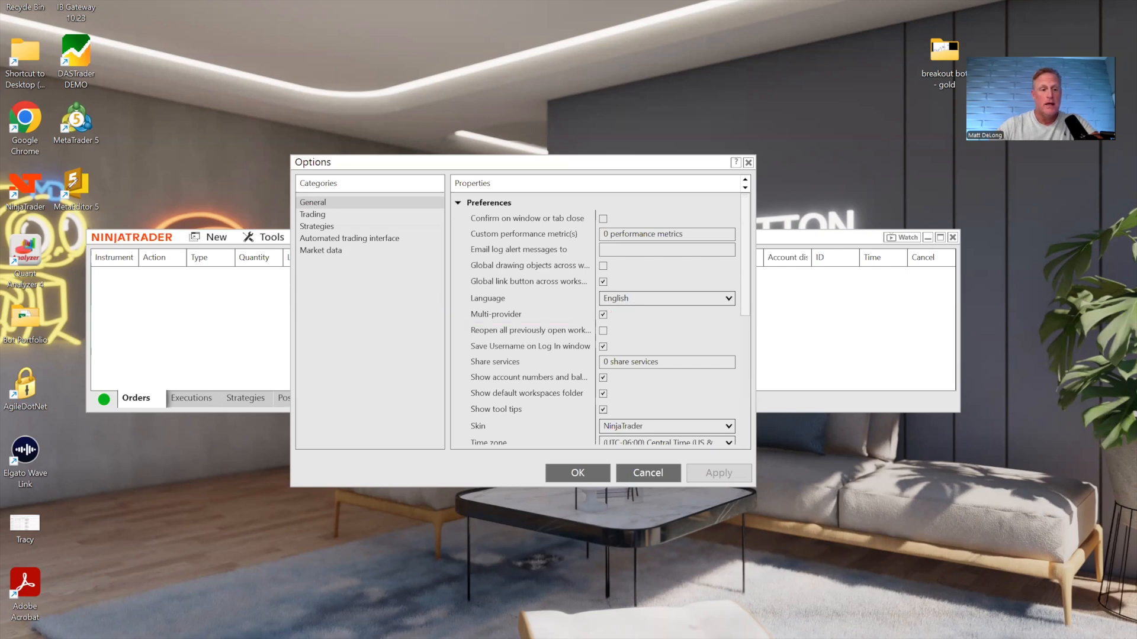
pyautogui.click(592, 477)
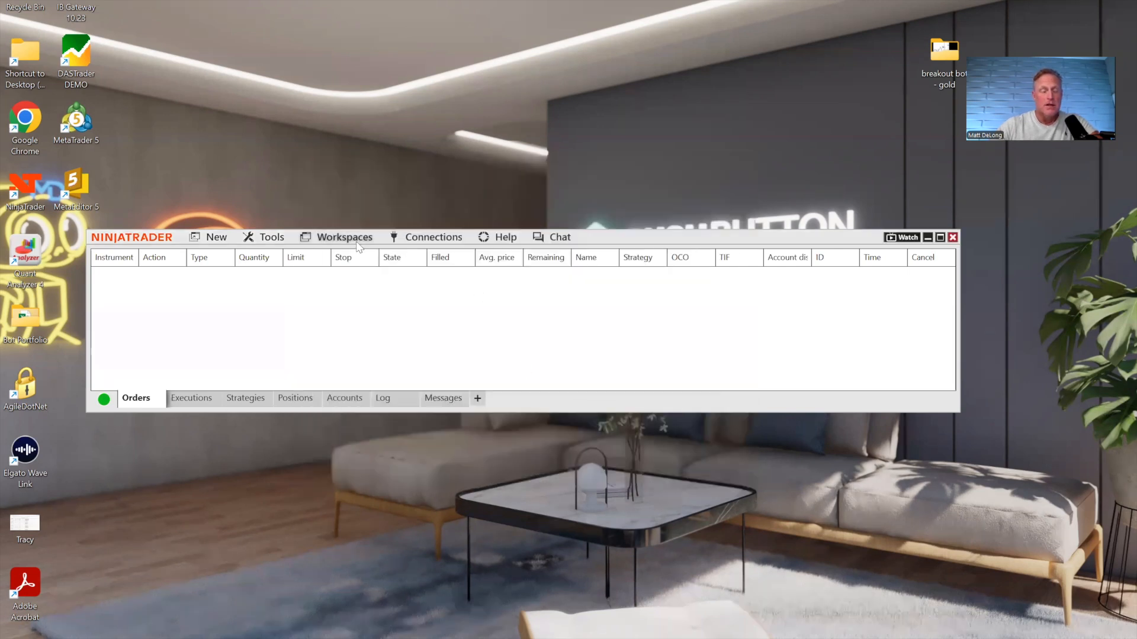
# Add a NinjaTrader connection from the available providers to the configured connections
pyautogui.click(441, 239)
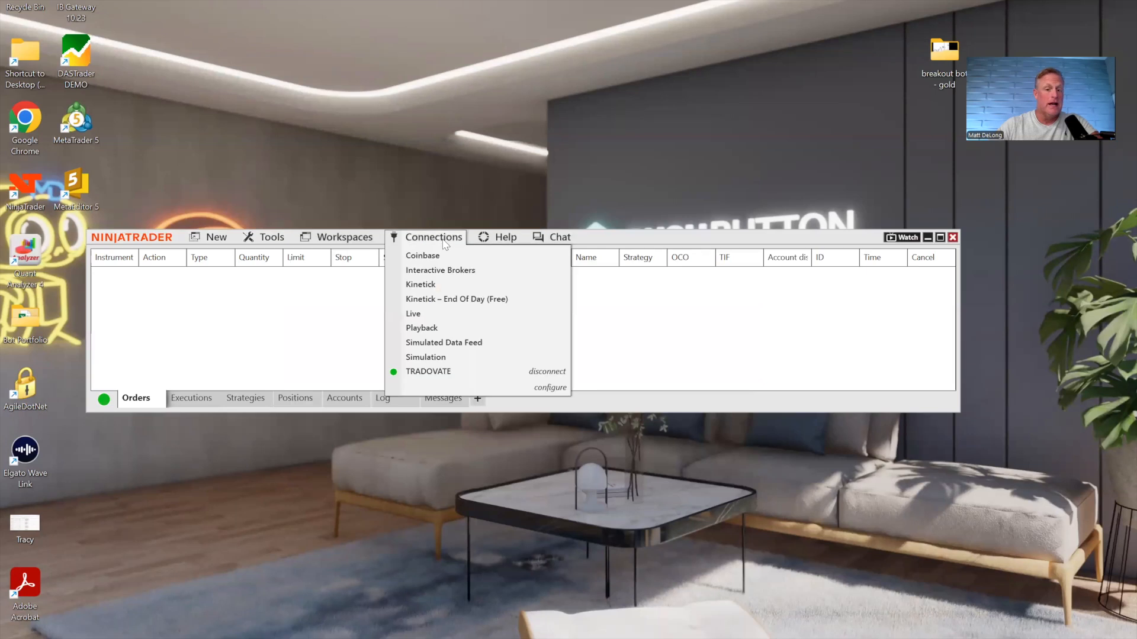
pyautogui.click(540, 389)
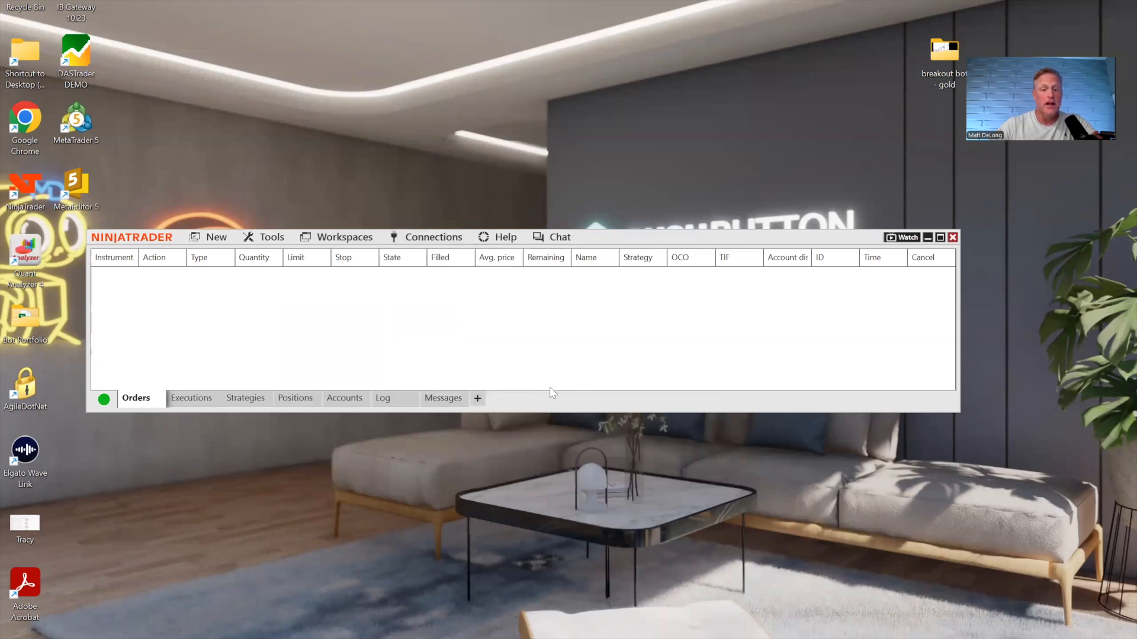
pyautogui.scroll(-1, 414, 296)
pyautogui.click(358, 314)
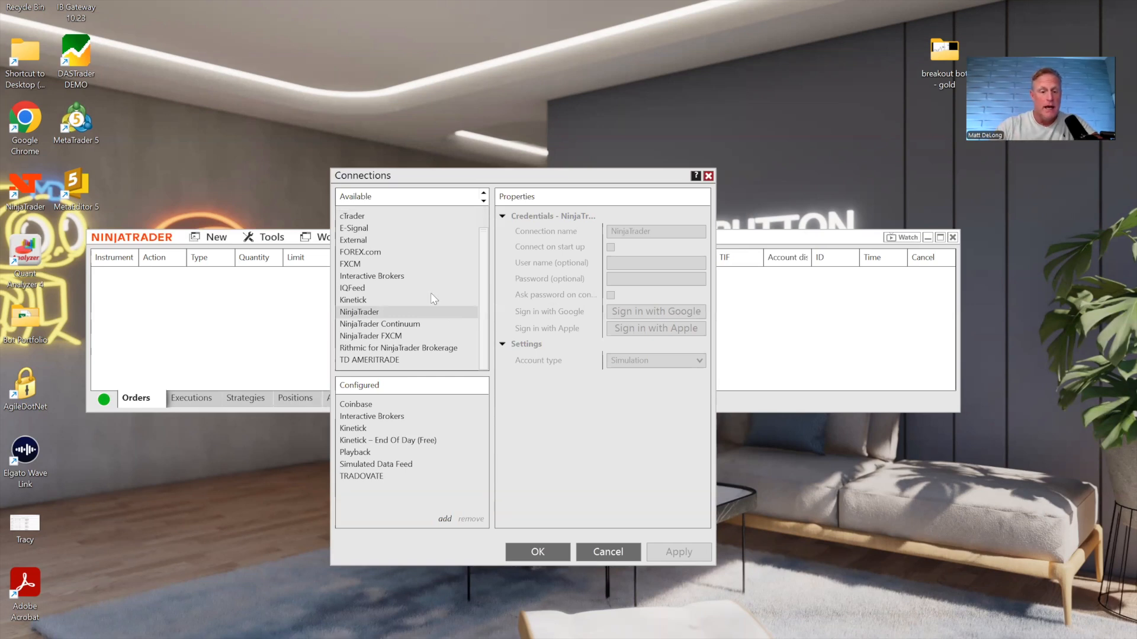
pyautogui.doubleClick(382, 316)
pyautogui.hotkey('ctrl', '2')
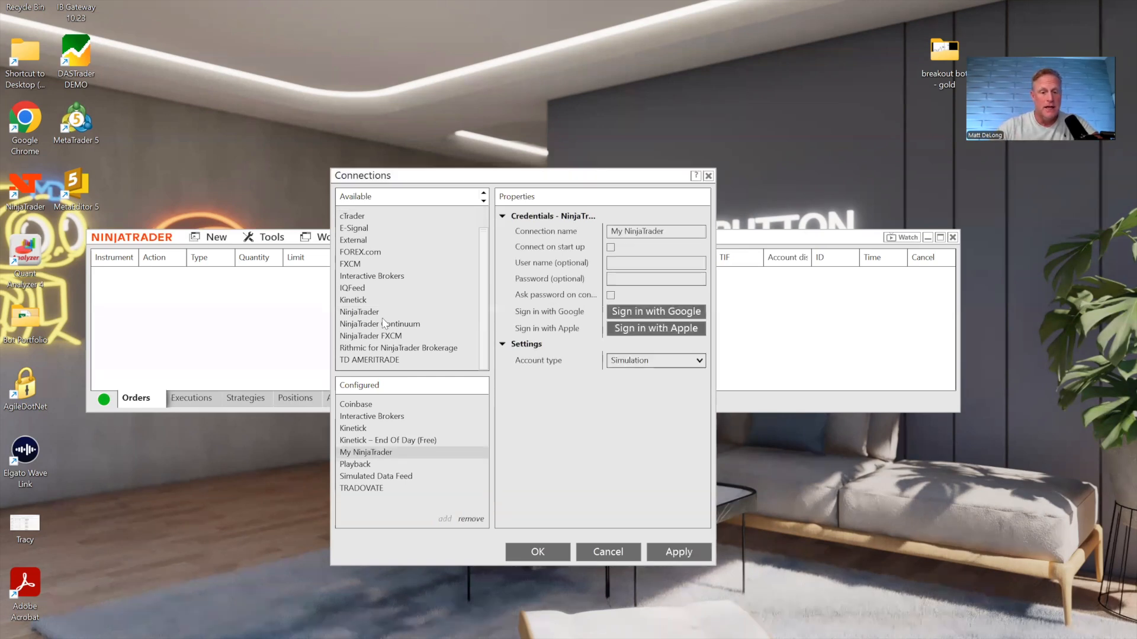
pyautogui.moveTo(435, 314)
pyautogui.mouseDown()
pyautogui.moveTo(475, 408)
pyautogui.moveTo(395, 454)
pyautogui.mouseUp()
pyautogui.moveTo(508, 288)
pyautogui.mouseDown()
pyautogui.moveTo(620, 290)
pyautogui.moveTo(709, 260)
pyautogui.moveTo(565, 250)
pyautogui.moveTo(500, 275)
pyautogui.moveTo(552, 295)
pyautogui.mouseUp()
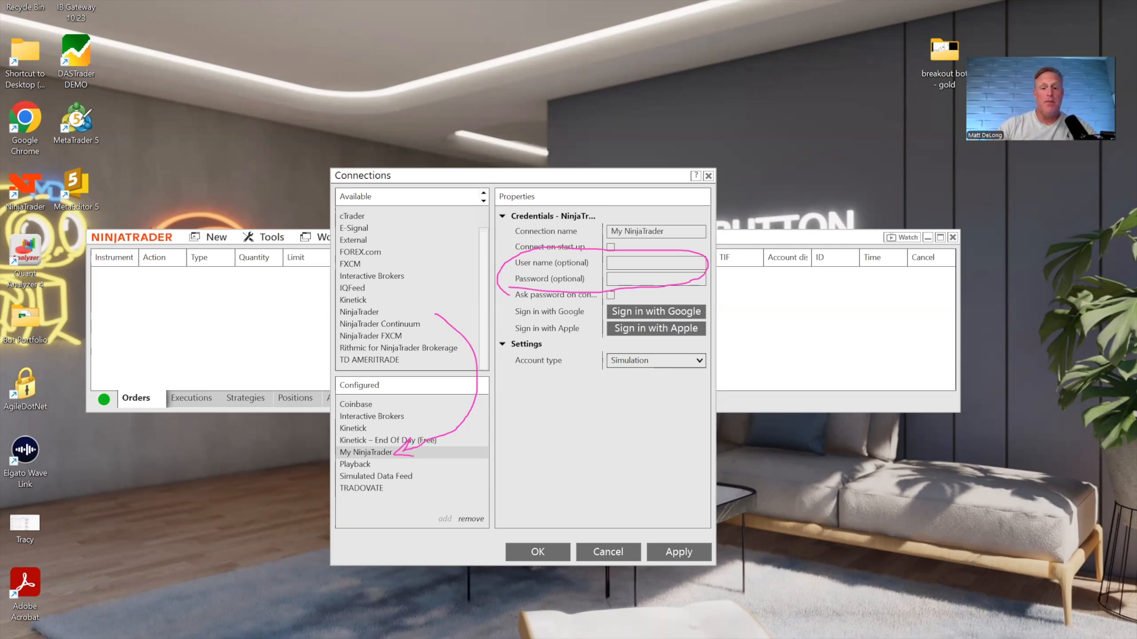
pyautogui.moveTo(610, 248); pyautogui.dragTo(634, 241)
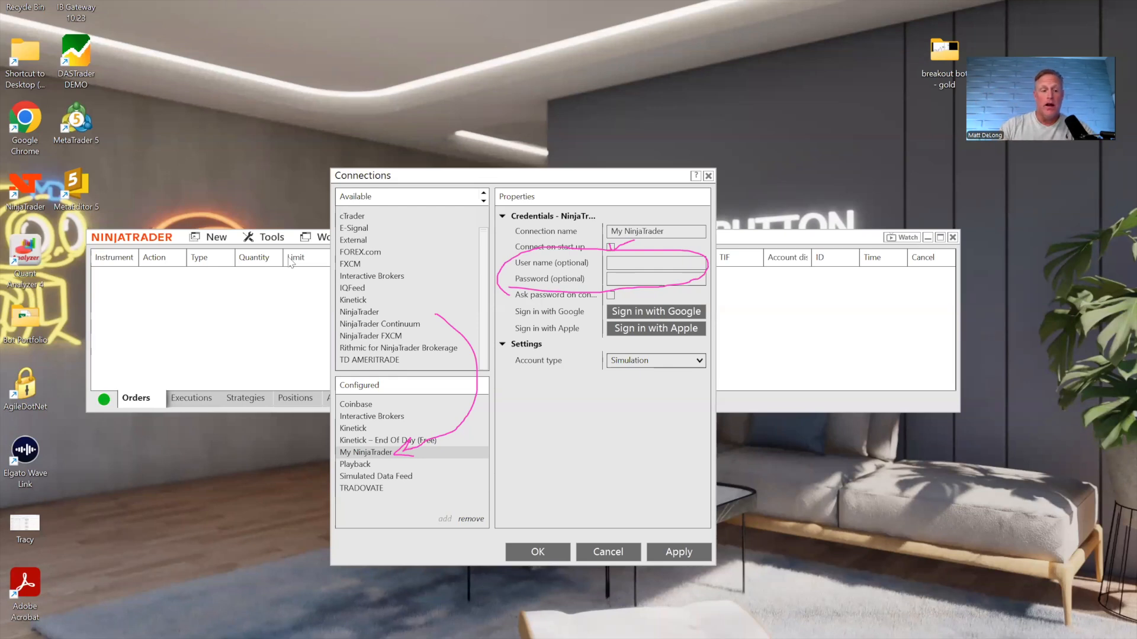
pyautogui.press('Escape')
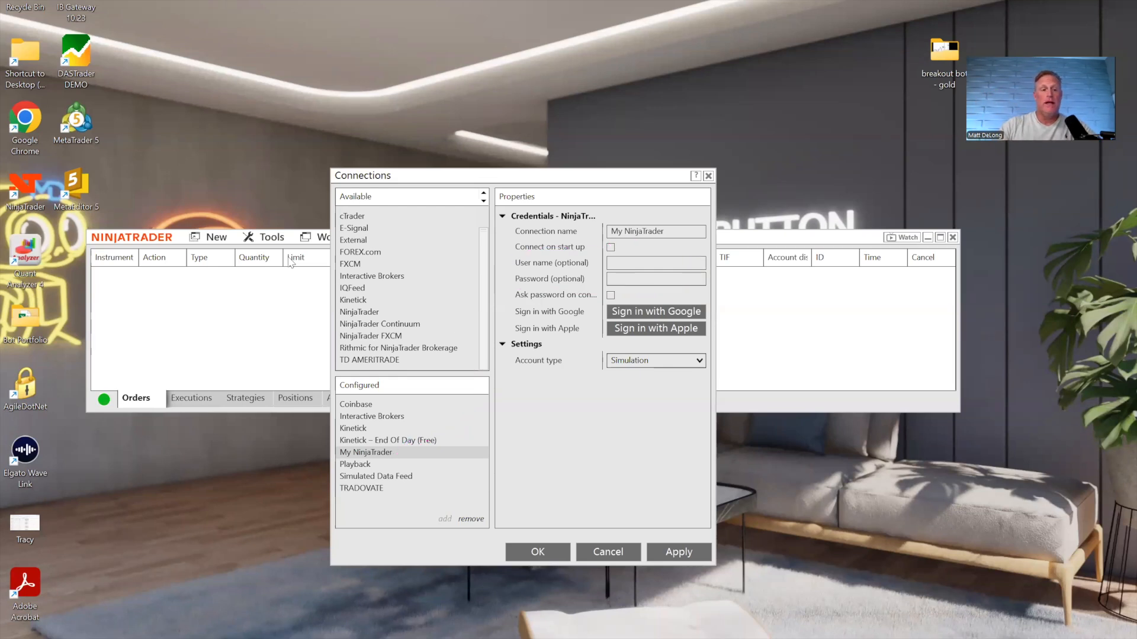
# Look over the My NinjaTrader credential fields, including the optional user name, and cancel the connection settings
pyautogui.moveTo(537, 176); pyautogui.dragTo(442, 140)
pyautogui.click(561, 223)
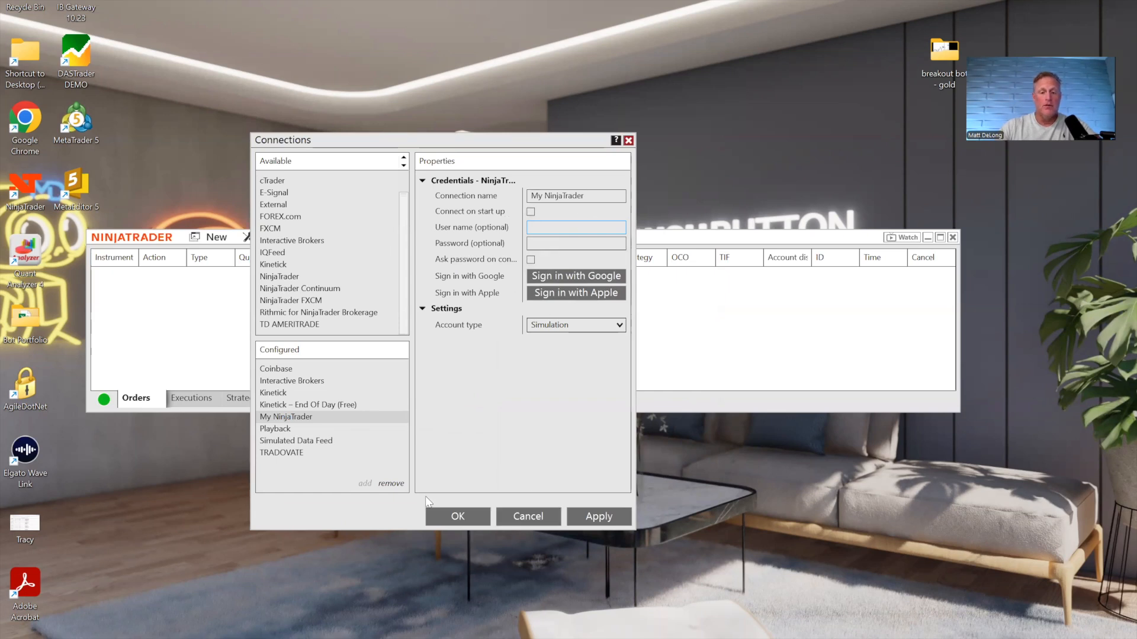
pyautogui.click(529, 521)
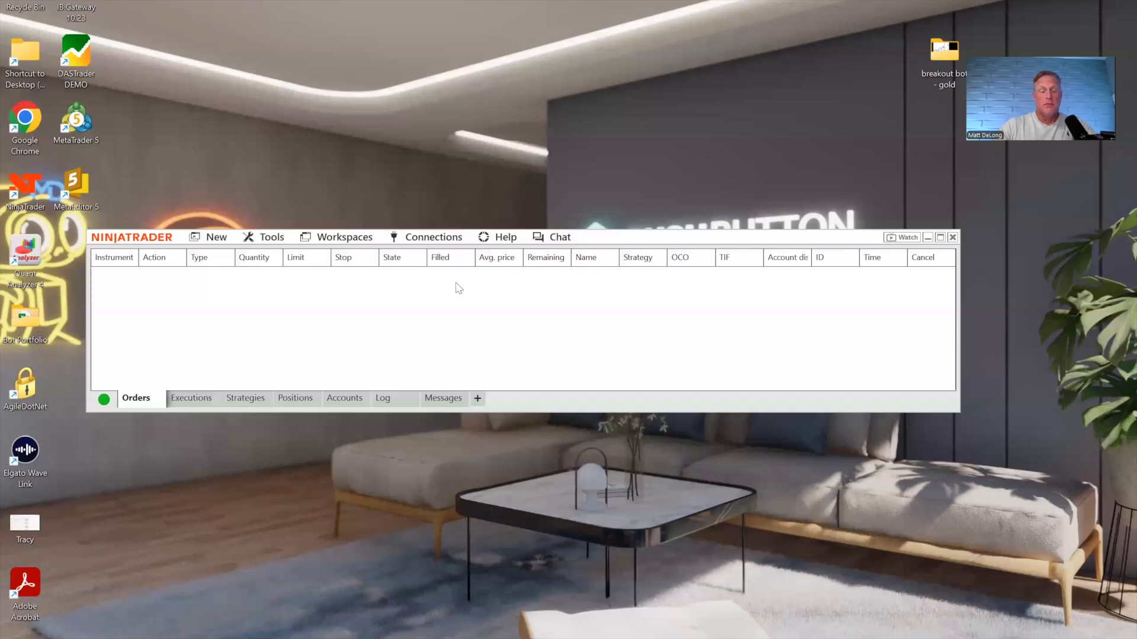
# Connect to My NinjaTrader and check its status in the list of connections
pyautogui.click(431, 239)
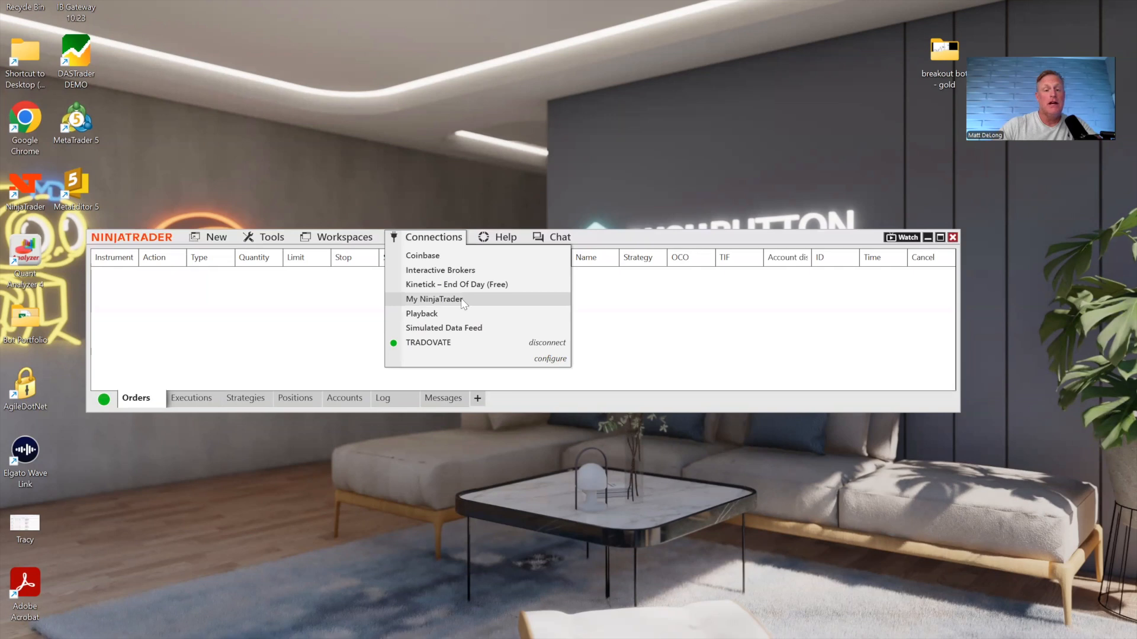
pyautogui.click(461, 302)
pyautogui.click(443, 239)
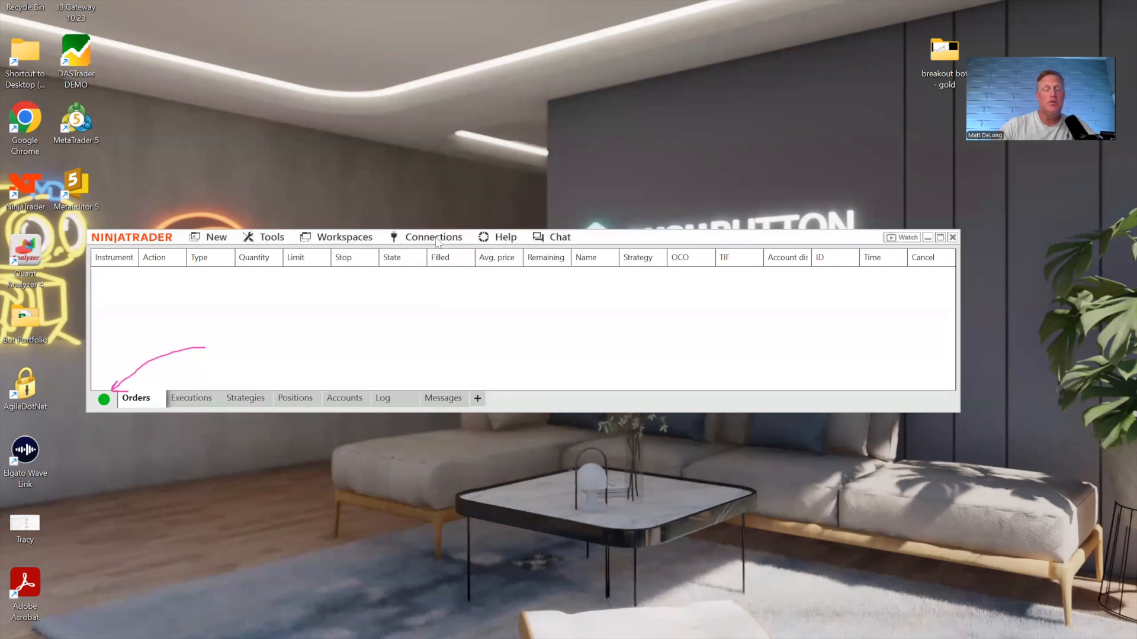
pyautogui.click(436, 237)
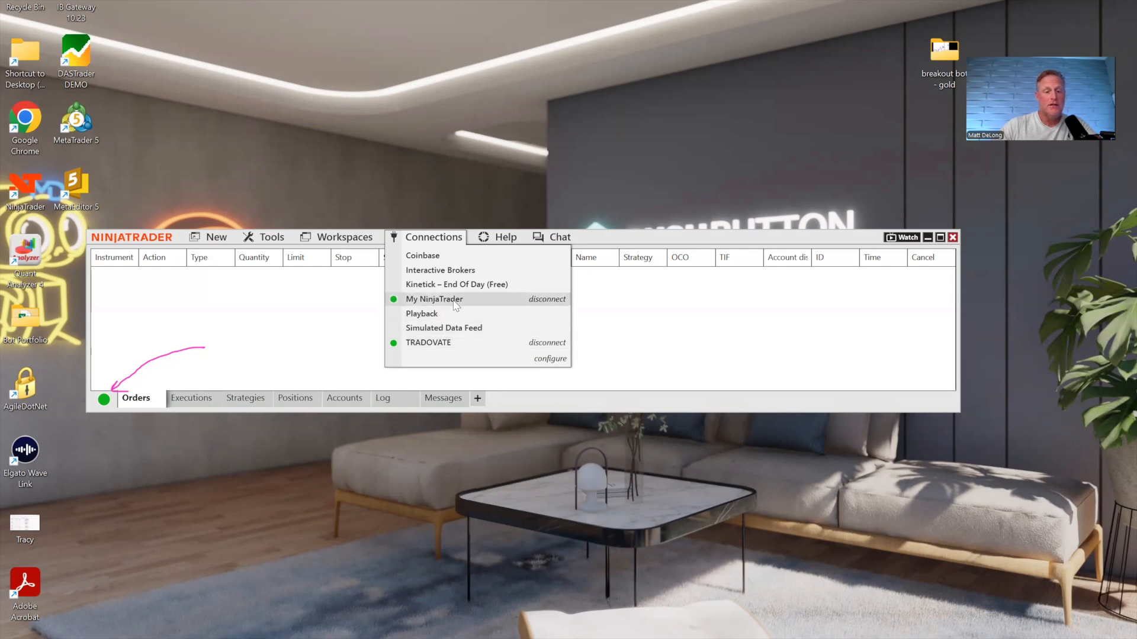
pyautogui.click(258, 342)
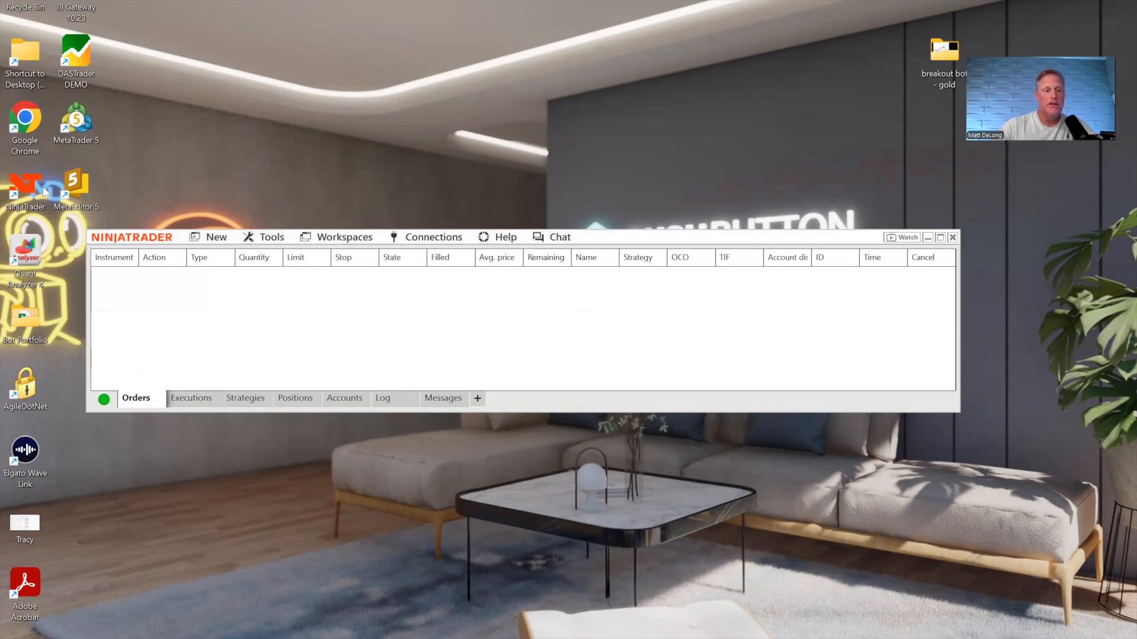
# Reposition the Control Center slightly higher on the desktop and open a new Strategy Analyzer window
pyautogui.moveTo(622, 238); pyautogui.dragTo(632, 216)
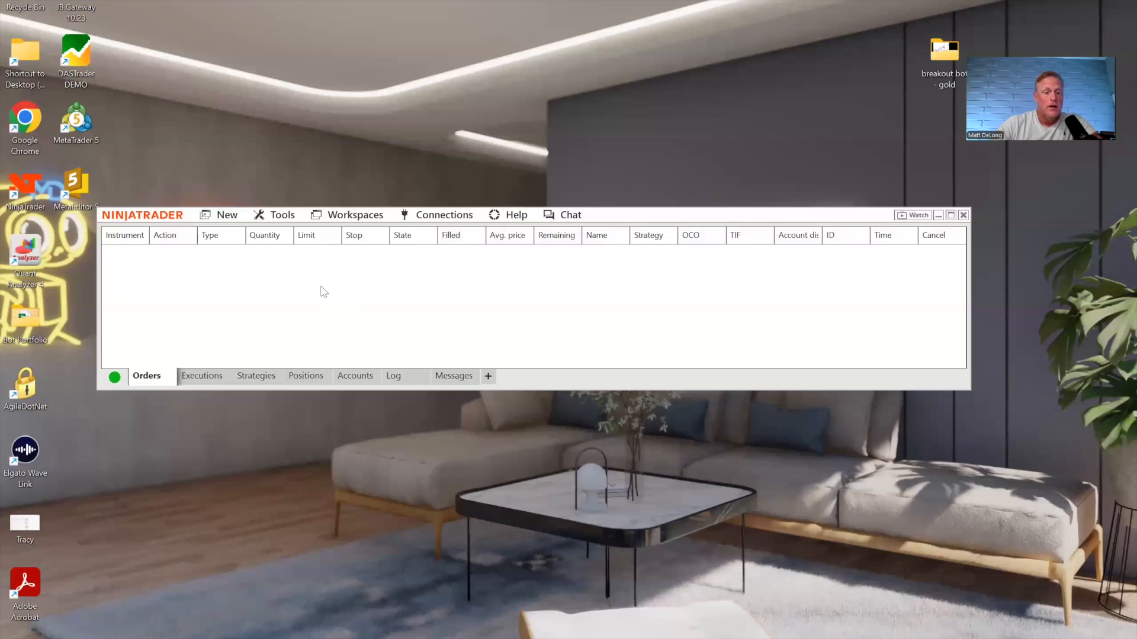
pyautogui.click(226, 216)
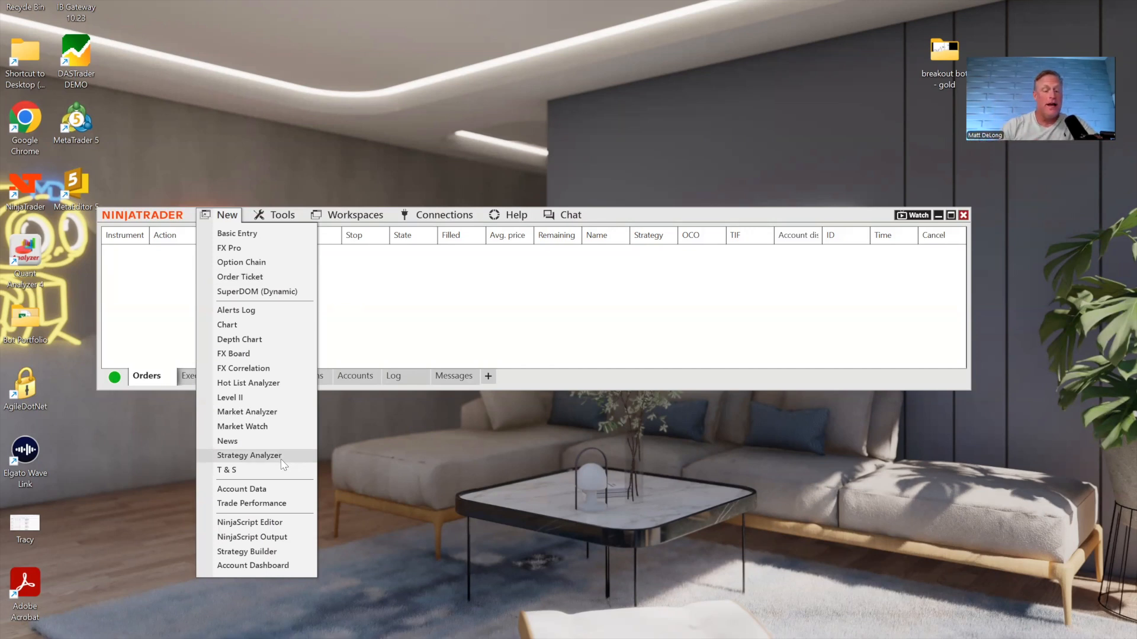
pyautogui.click(236, 456)
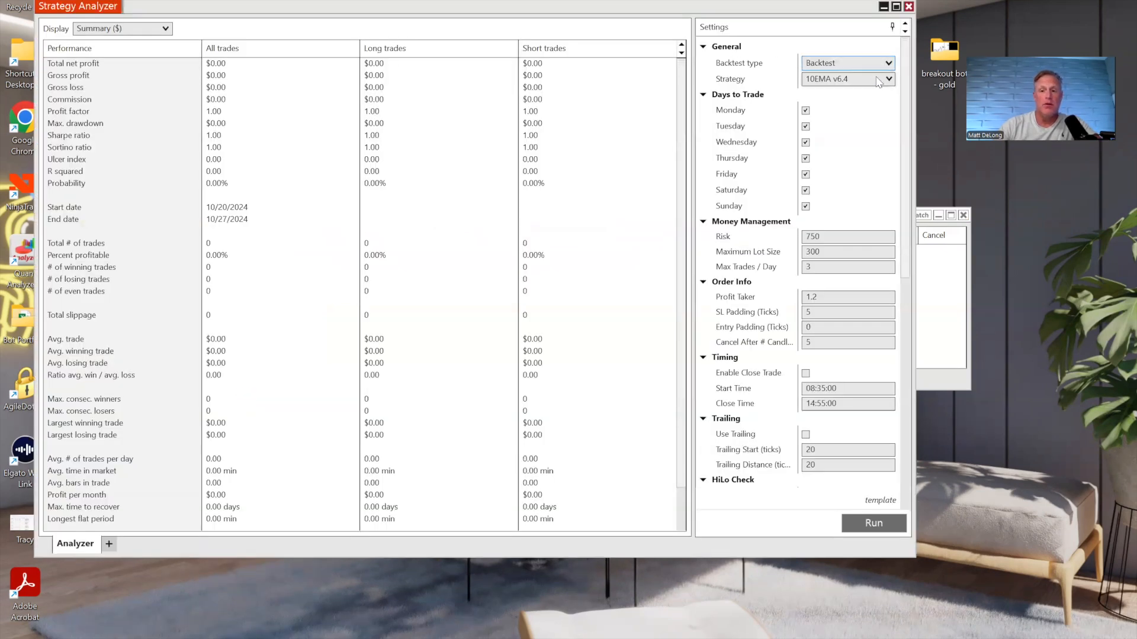
# Look through the available PushButton strategies and choose the Sample MA crossover strategy for the backtest
pyautogui.click(882, 80)
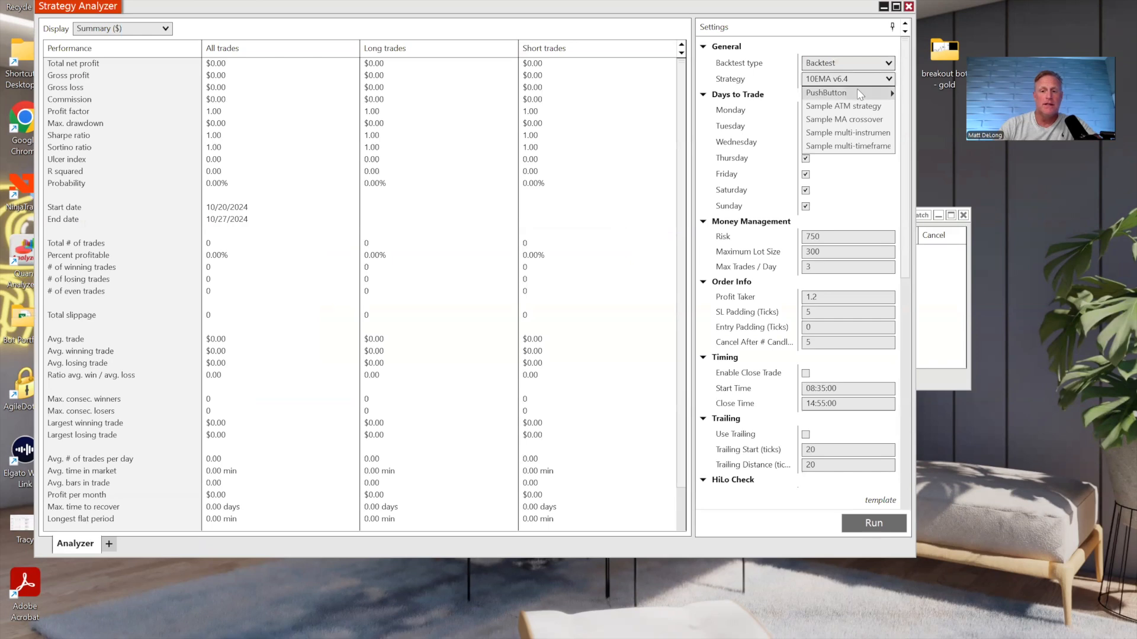
pyautogui.moveTo(884, 93)
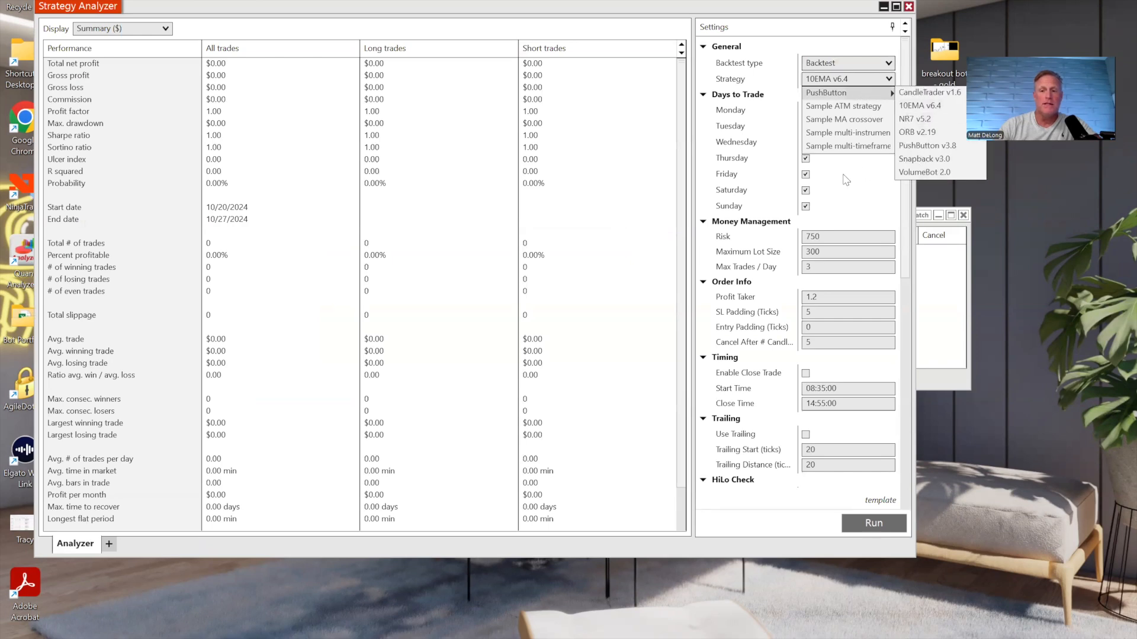
pyautogui.click(842, 193)
pyautogui.click(848, 81)
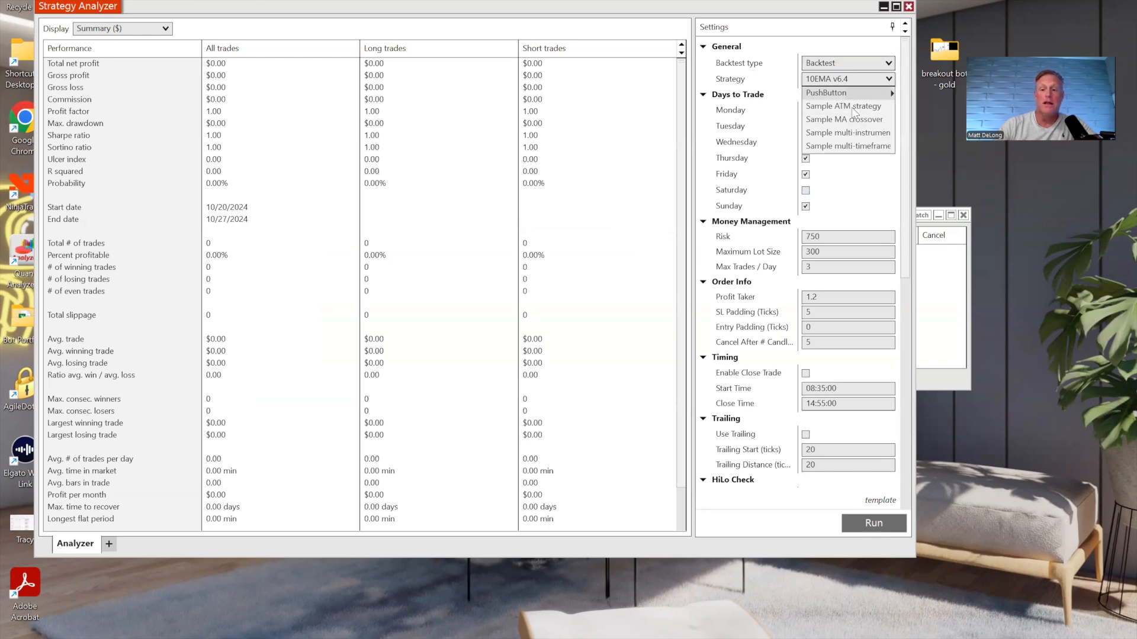
pyautogui.click(852, 119)
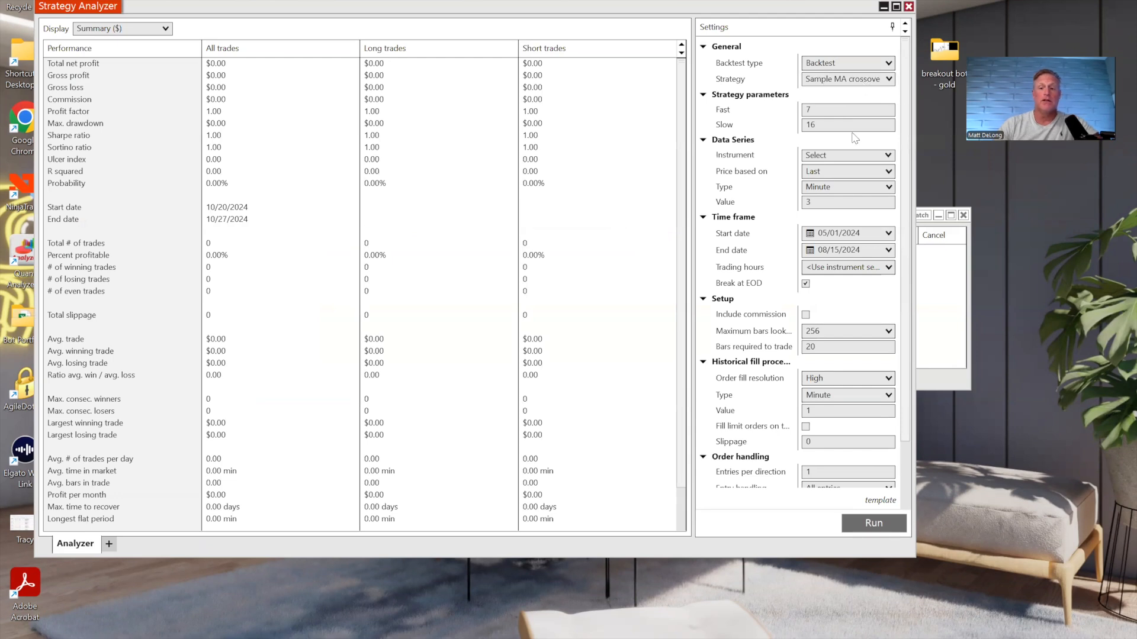
pyautogui.moveTo(712, 12); pyautogui.dragTo(734, 20)
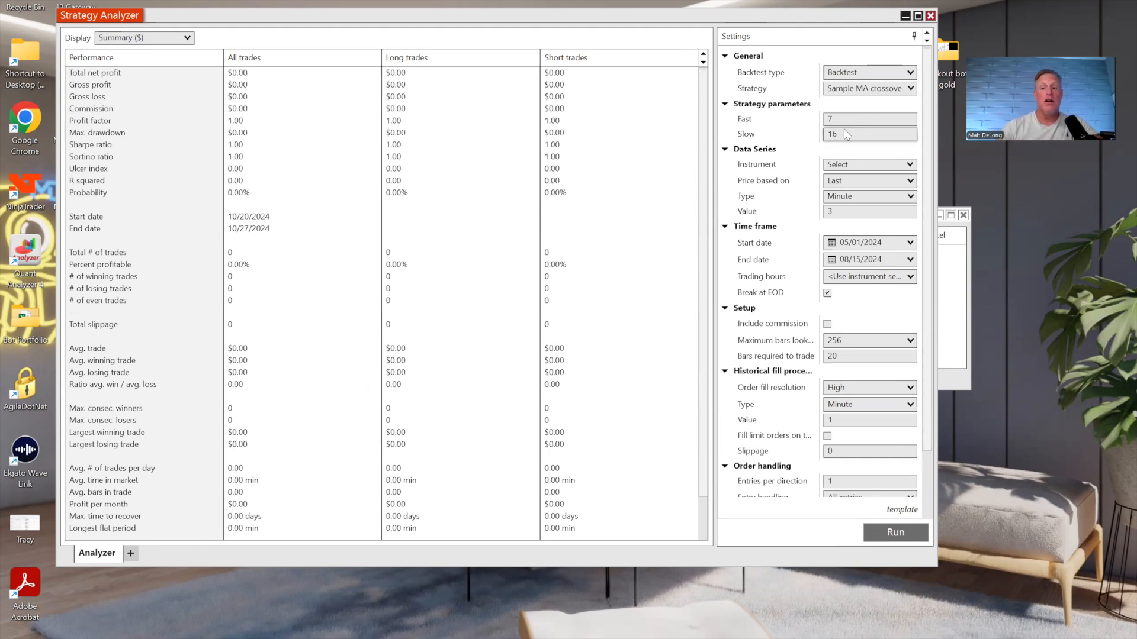
pyautogui.click(902, 90)
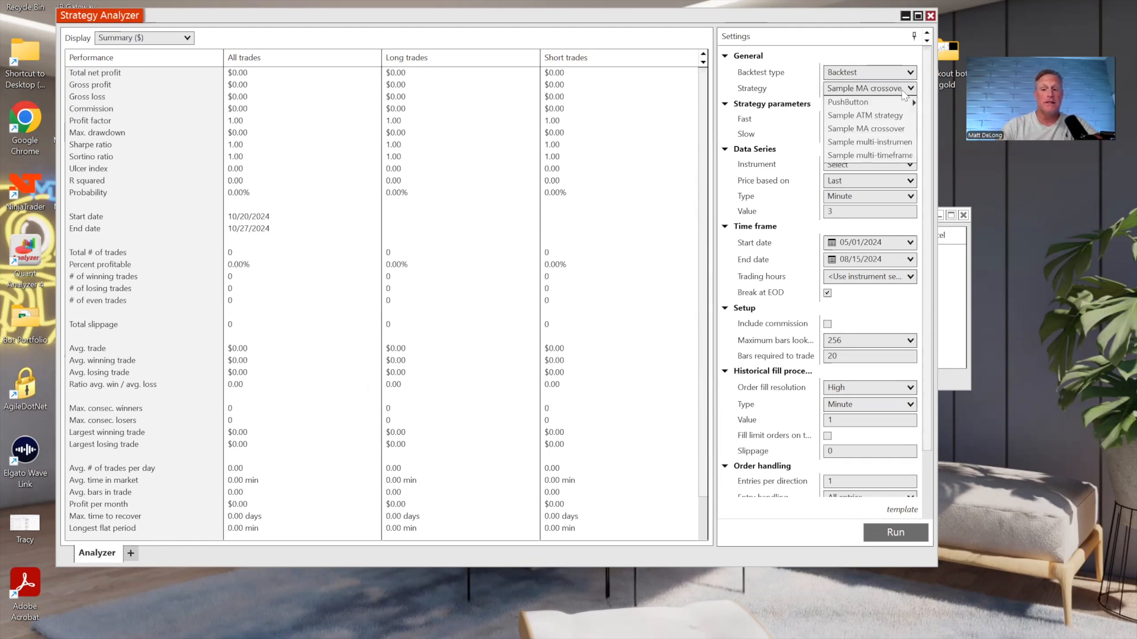
pyautogui.click(865, 130)
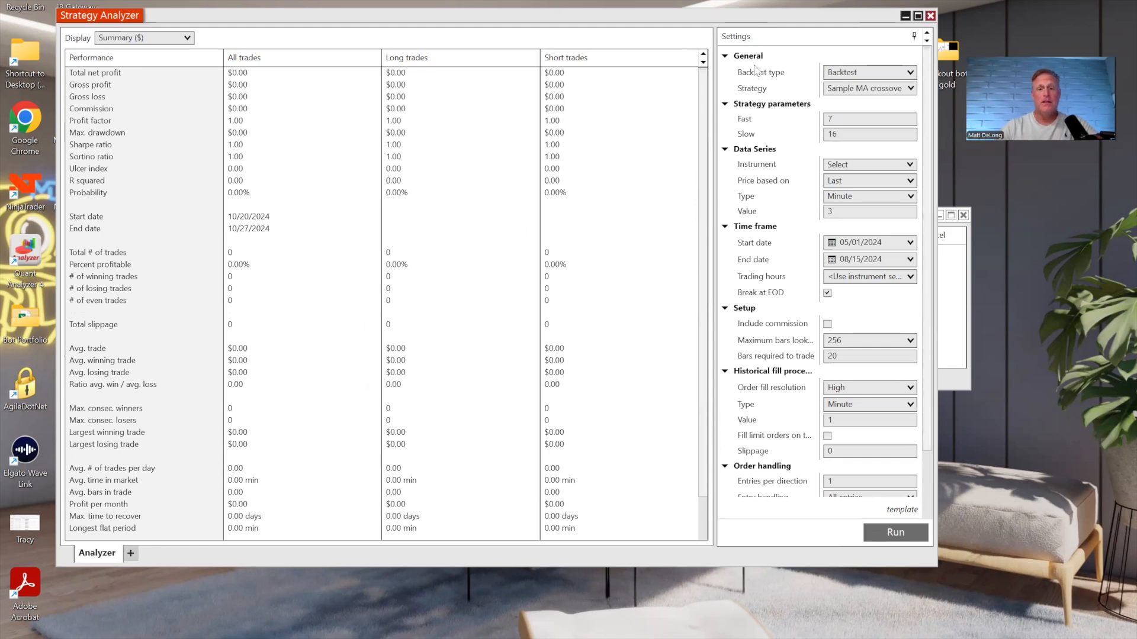
# Review the Fast and Slow strategy parameters and set the backtest instrument to MNQ DEC24
pyautogui.moveTo(775, 22); pyautogui.dragTo(786, 23)
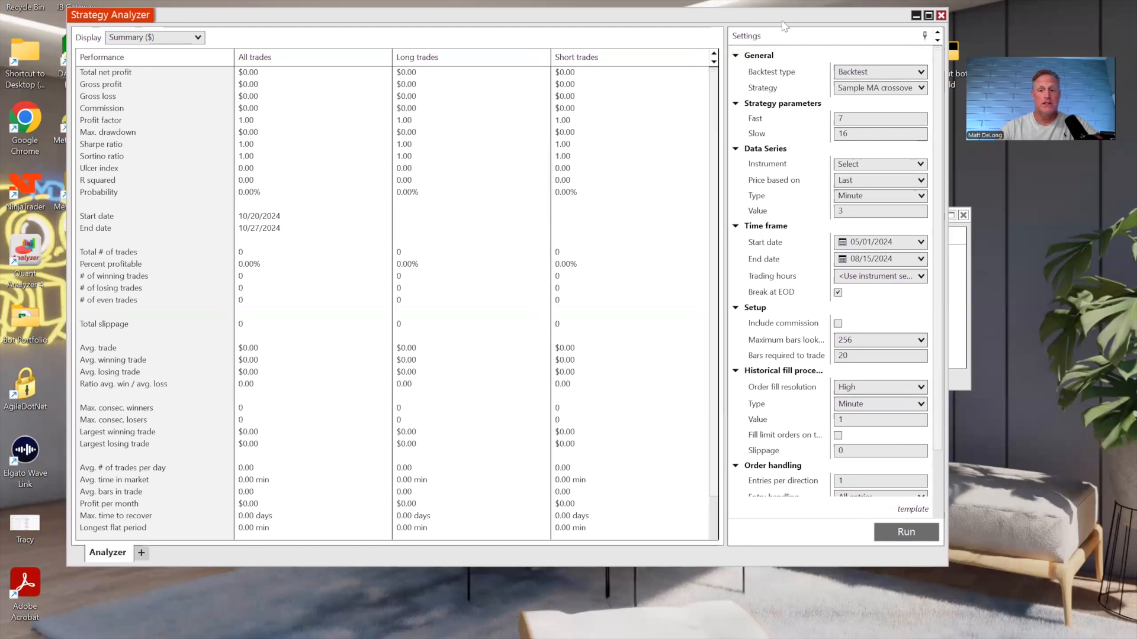
pyautogui.moveTo(853, 119); pyautogui.dragTo(756, 130)
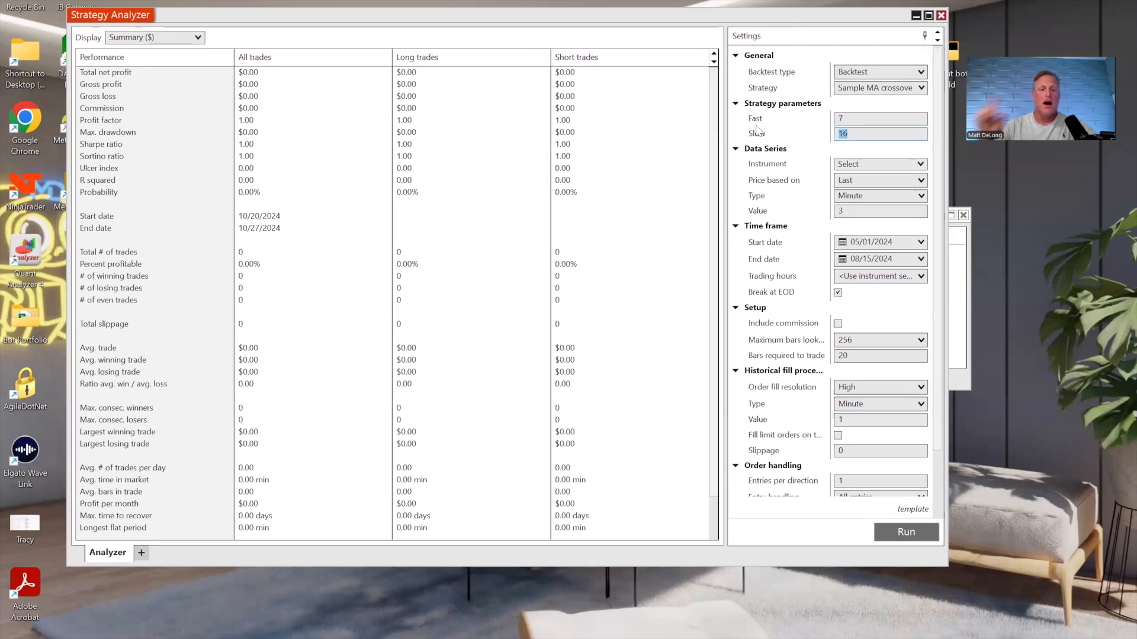
pyautogui.click(921, 165)
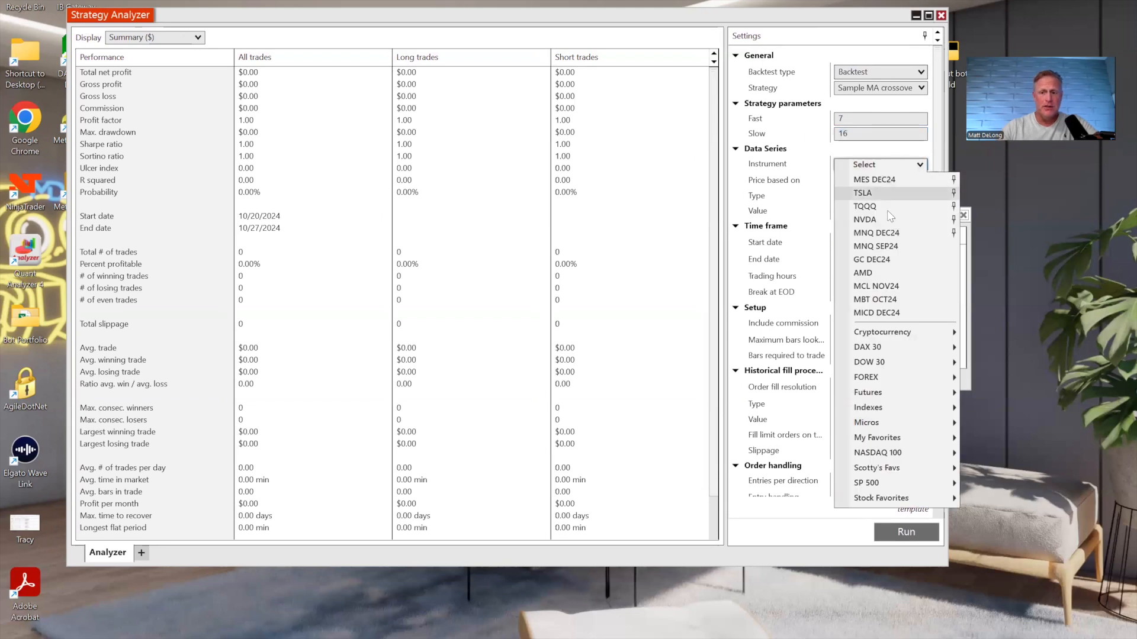
pyautogui.click(879, 233)
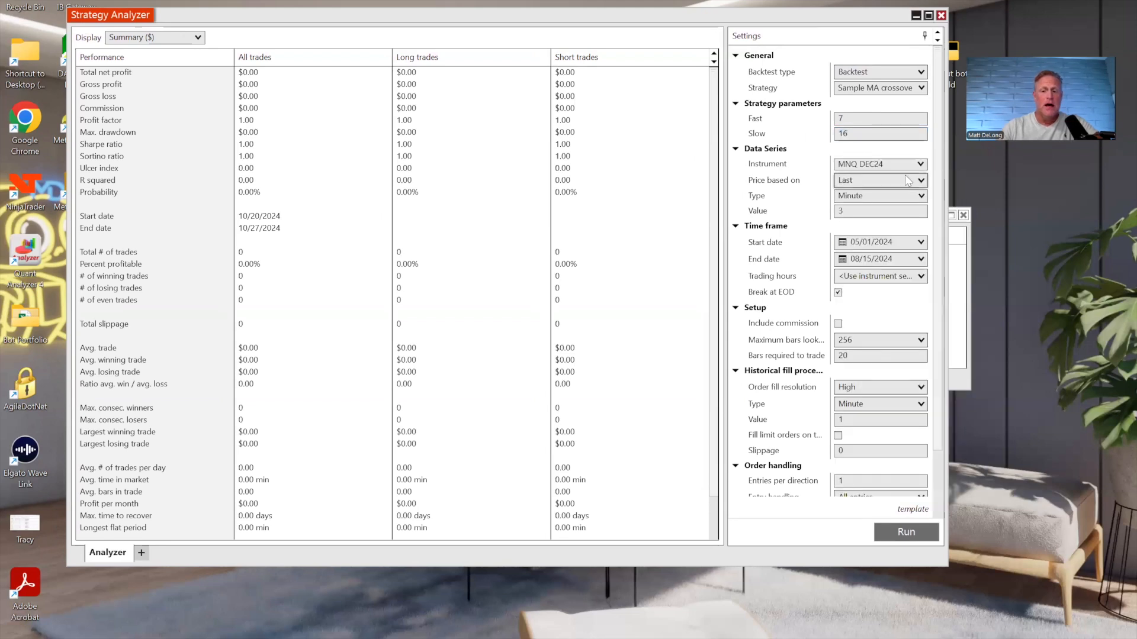
pyautogui.click(927, 165)
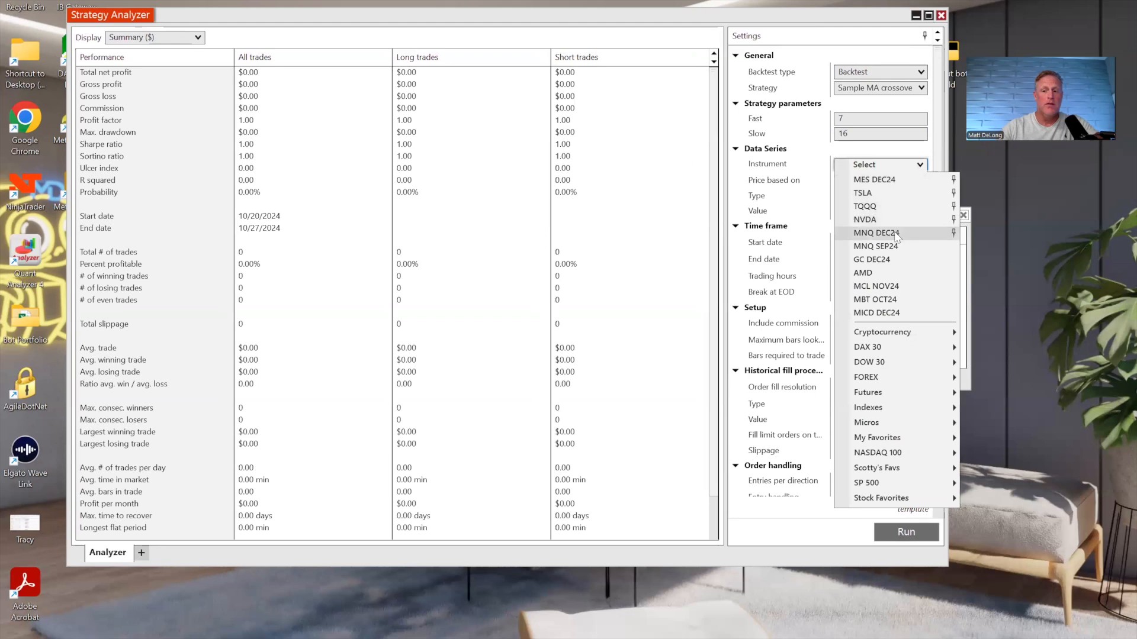
pyautogui.click(888, 234)
# Set the data series value to 75 minutes and the maximum bars look back to Infinite
pyautogui.click(862, 210)
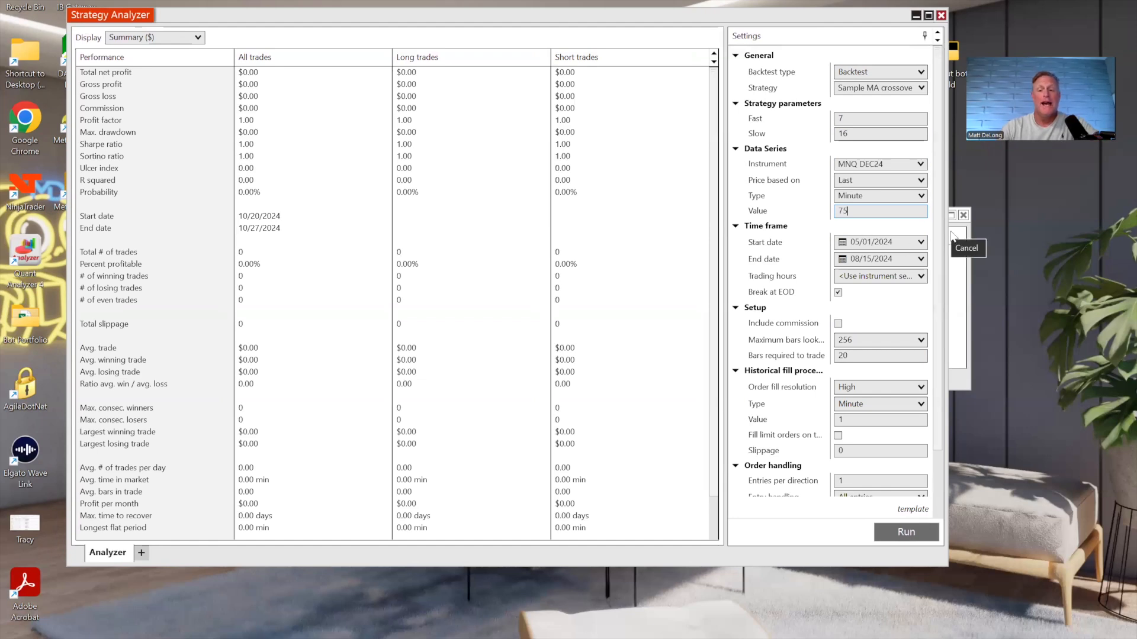
pyautogui.click(921, 341)
pyautogui.click(850, 367)
# Set the backtest time frame to start on 07/15/2024 and end on 10/25/2024
pyautogui.click(921, 242)
pyautogui.click(964, 259)
pyautogui.click(964, 259)
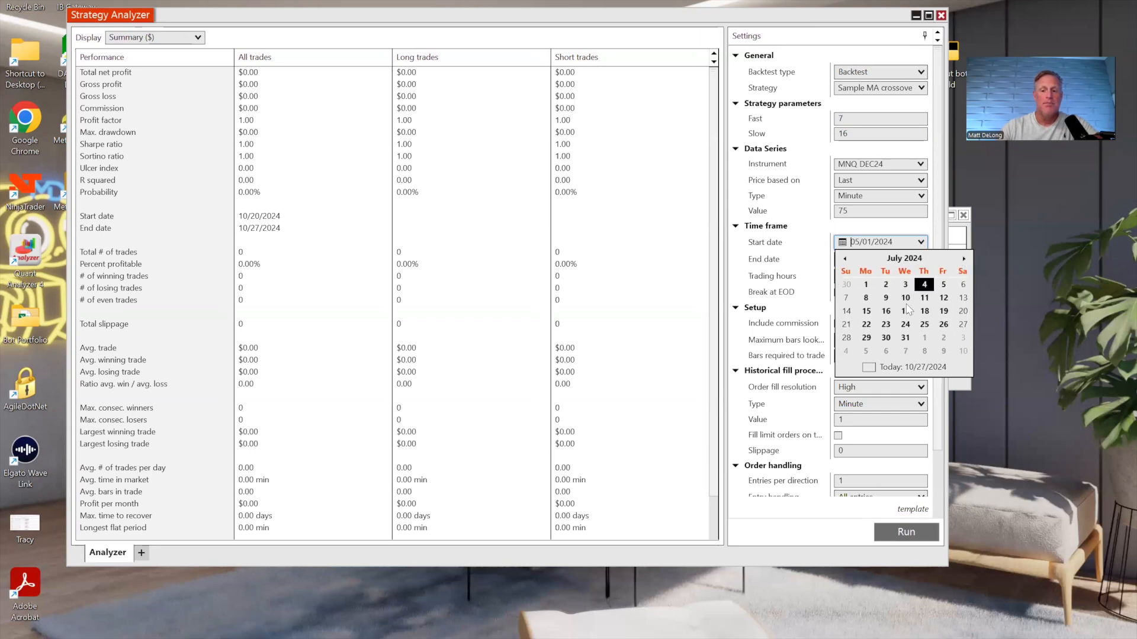
pyautogui.click(866, 310)
pyautogui.click(920, 259)
pyautogui.click(964, 275)
pyautogui.click(964, 275)
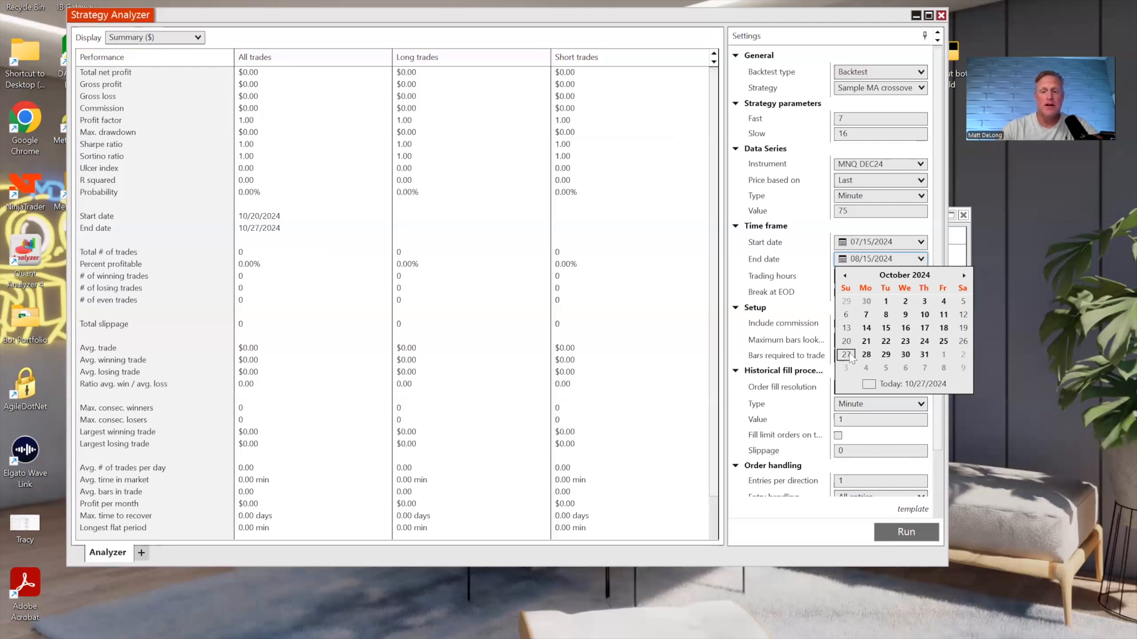
pyautogui.click(943, 342)
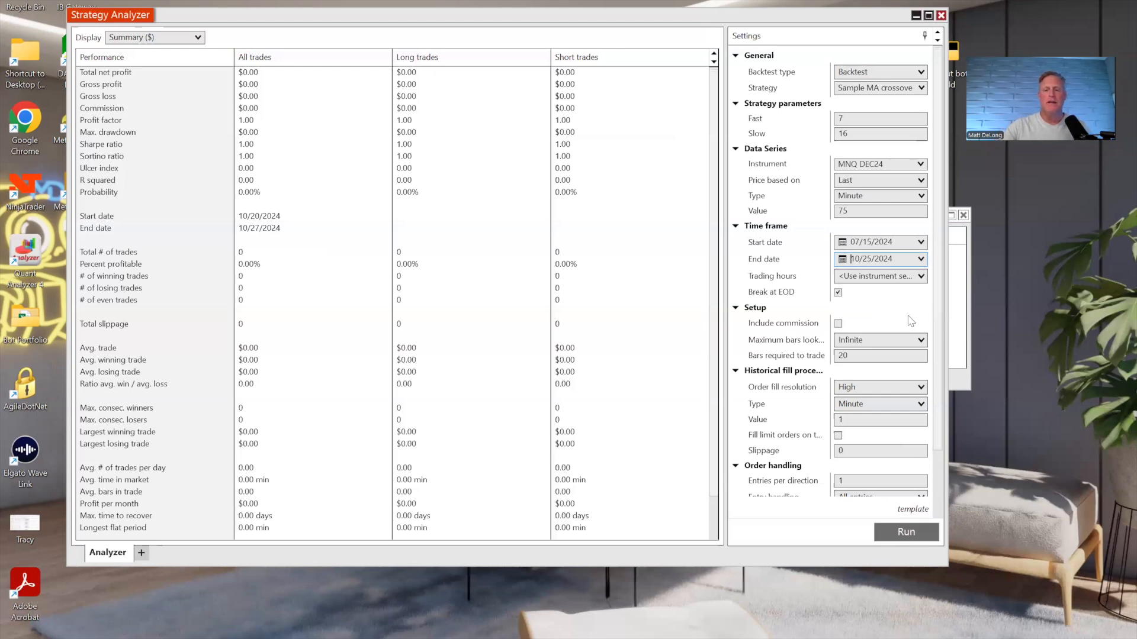
# Set the bars required to trade to 2 and run the backtest
pyautogui.moveTo(938, 282); pyautogui.dragTo(931, 356)
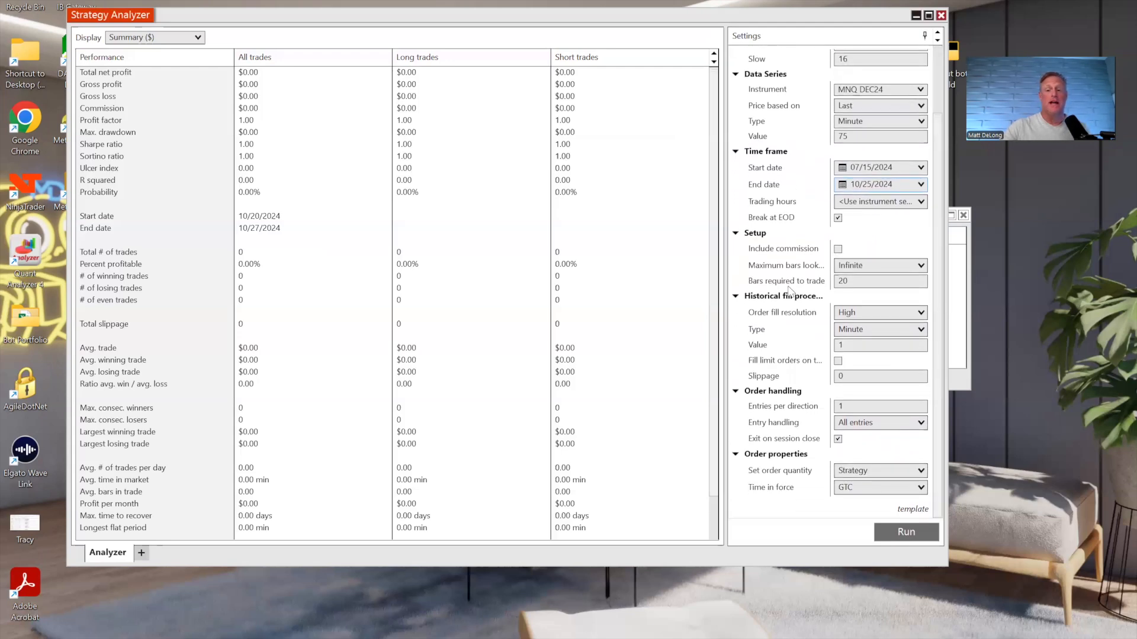
pyautogui.click(891, 265)
pyautogui.click(877, 282)
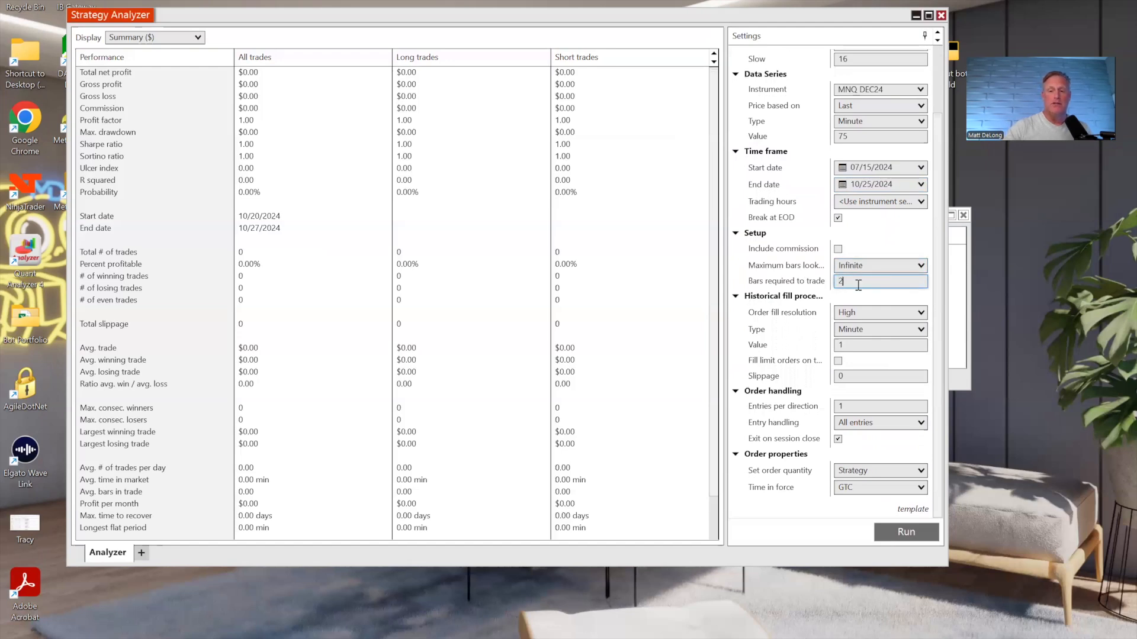
pyautogui.click(904, 294)
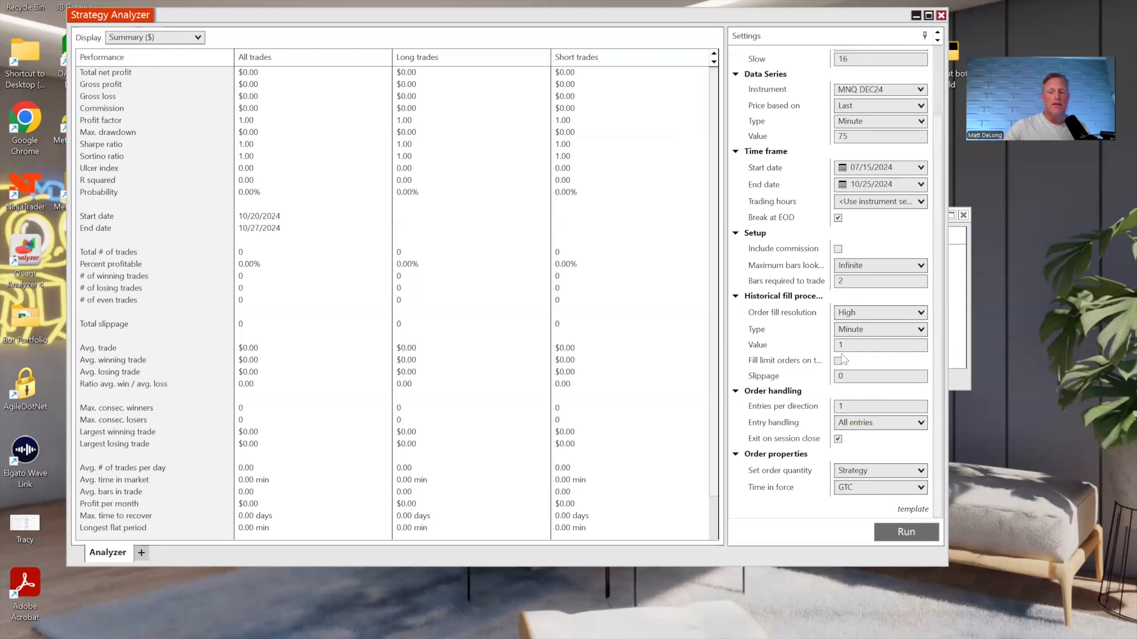
pyautogui.click(908, 533)
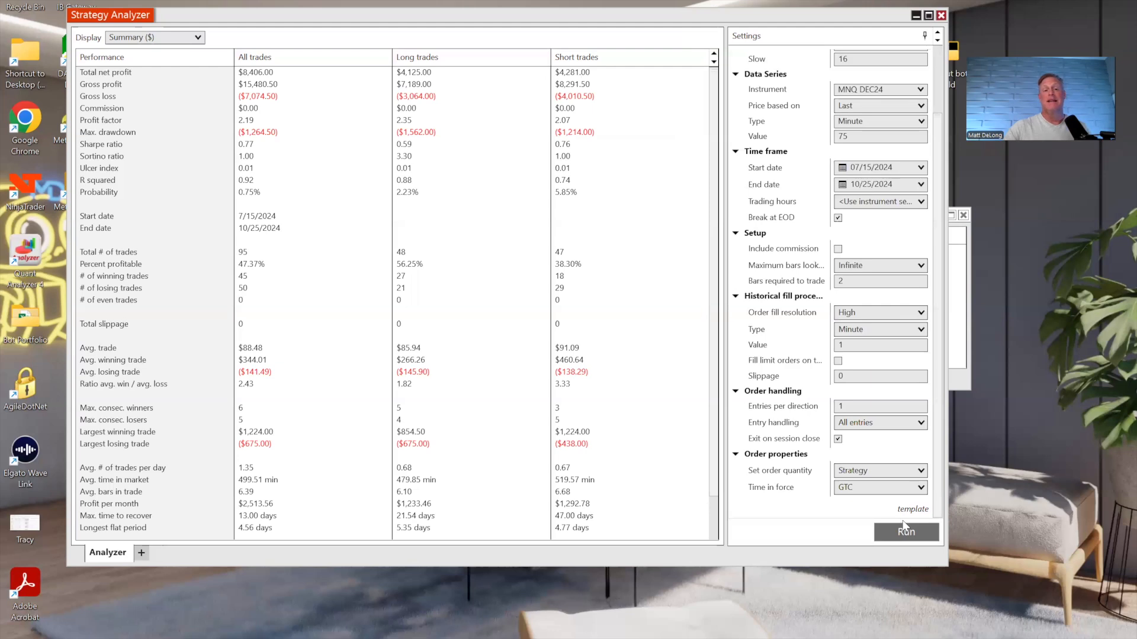
# Examine the All trades, Long trades and Short trades columns of the backtest performance summary
pyautogui.click(47, 217)
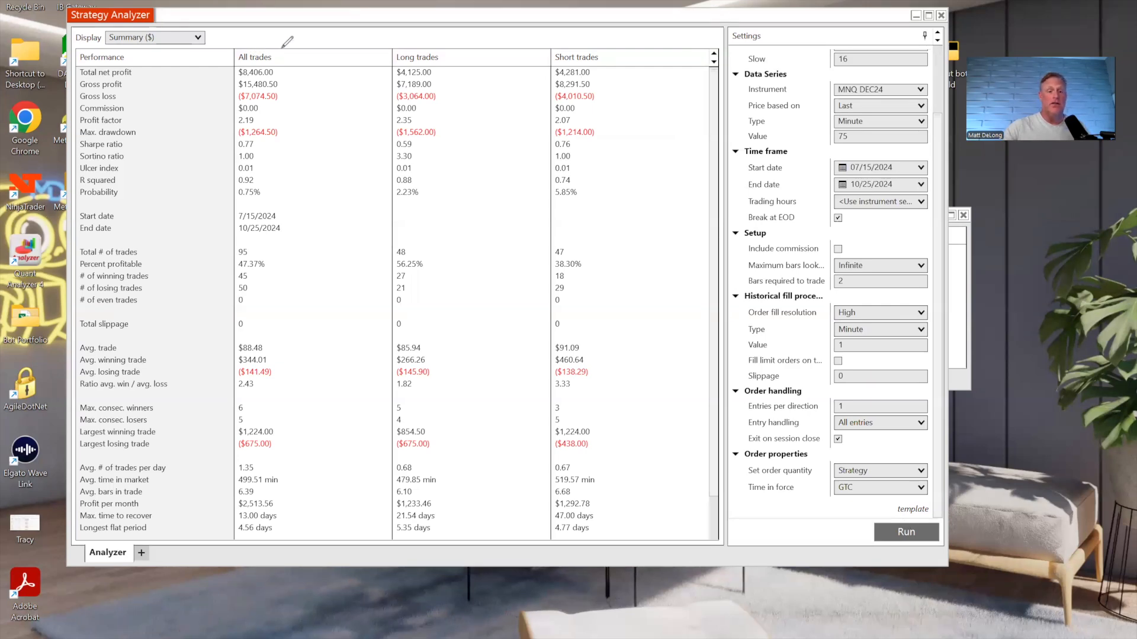
pyautogui.moveTo(364, 9); pyautogui.dragTo(251, 57)
pyautogui.moveTo(426, 17); pyautogui.dragTo(425, 50)
pyautogui.moveTo(416, 37); pyautogui.dragTo(438, 33)
pyautogui.moveTo(581, 41); pyautogui.dragTo(583, 50)
pyautogui.moveTo(576, 37); pyautogui.dragTo(595, 34)
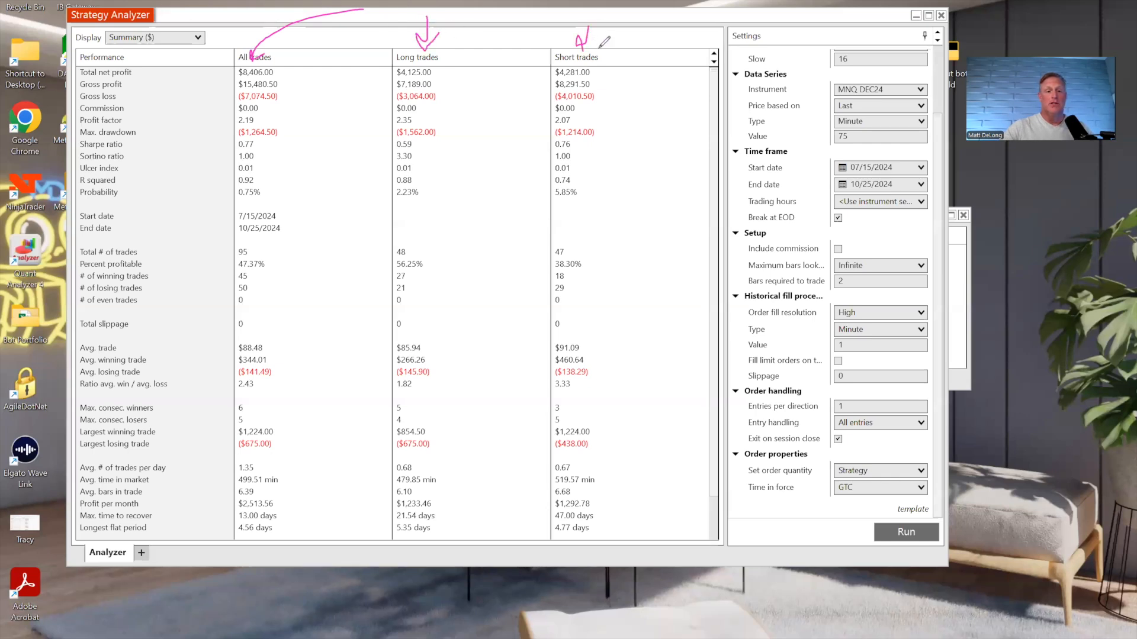
pyautogui.moveTo(237, 65)
pyautogui.mouseDown()
pyautogui.moveTo(225, 45)
pyautogui.moveTo(255, 67)
pyautogui.mouseUp()
pyautogui.moveTo(490, 58)
pyautogui.mouseDown()
pyautogui.moveTo(507, 56)
pyautogui.moveTo(499, 65)
pyautogui.mouseUp()
pyautogui.moveTo(334, 54); pyautogui.dragTo(362, 60)
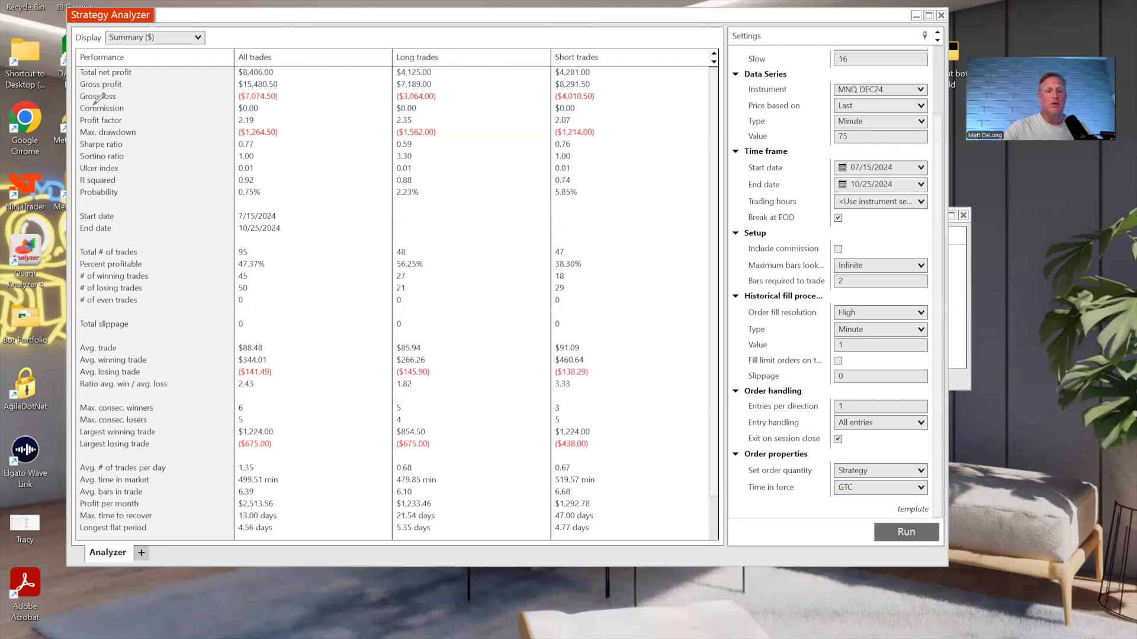
# Compare the net profit, gross profit, gross loss and winning-trade figures for all trades
pyautogui.moveTo(225, 90)
pyautogui.mouseDown()
pyautogui.moveTo(296, 81)
pyautogui.moveTo(227, 87)
pyautogui.moveTo(221, 99)
pyautogui.moveTo(299, 90)
pyautogui.moveTo(300, 60)
pyautogui.moveTo(283, 65)
pyautogui.moveTo(304, 67)
pyautogui.mouseUp()
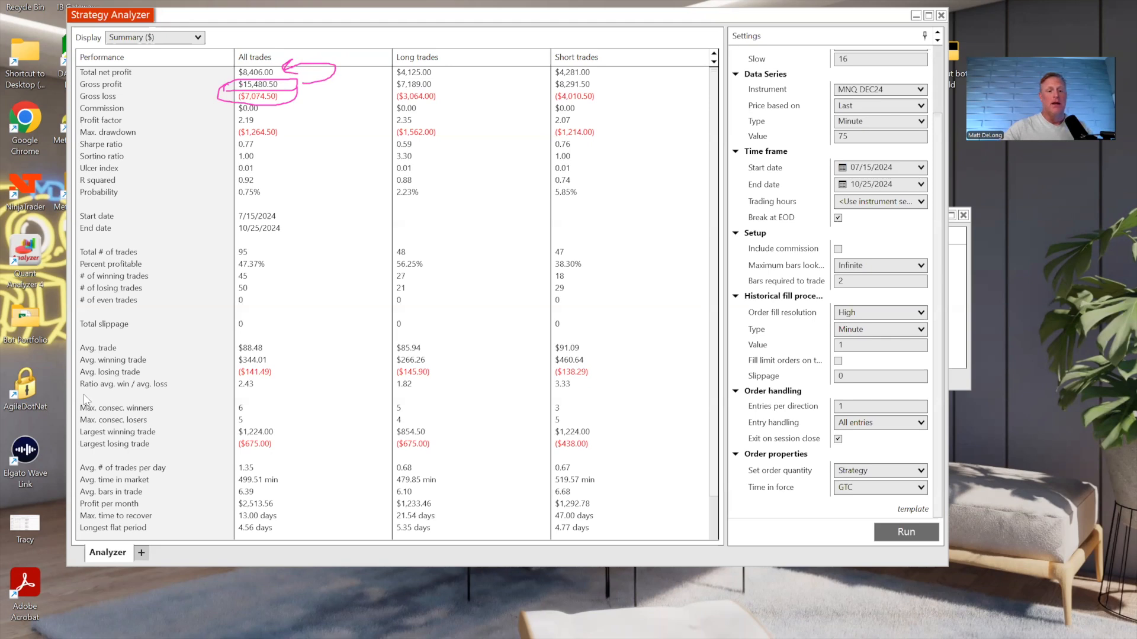
pyautogui.moveTo(223, 276)
pyautogui.mouseDown()
pyautogui.moveTo(276, 274)
pyautogui.moveTo(244, 275)
pyautogui.mouseUp()
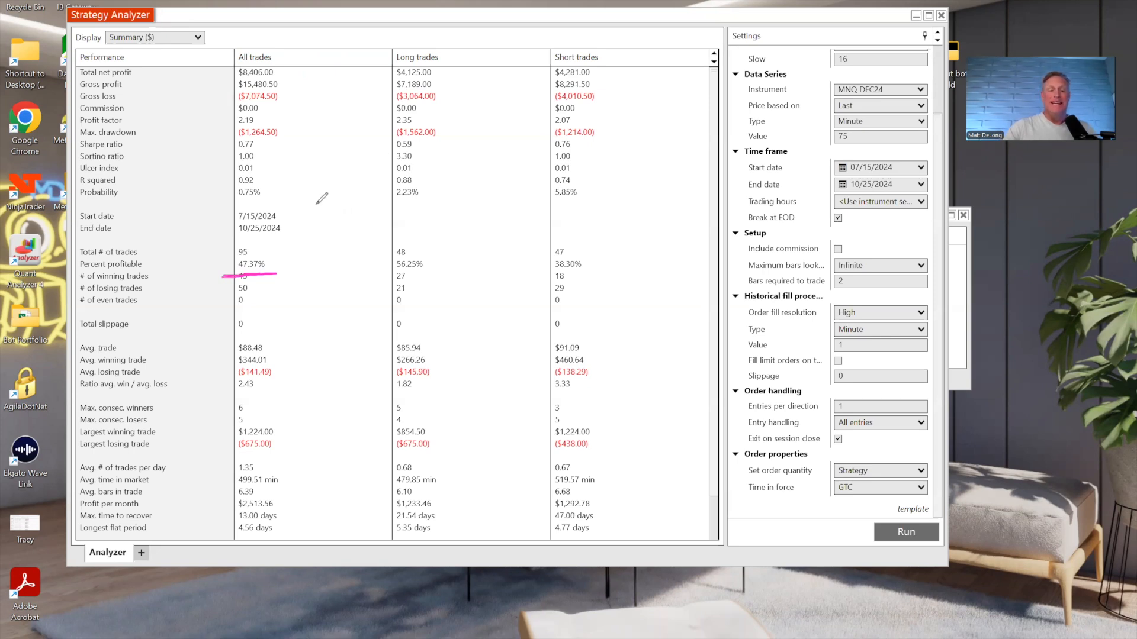
pyautogui.moveTo(278, 274); pyautogui.dragTo(240, 274)
pyautogui.moveTo(230, 74); pyautogui.dragTo(274, 74)
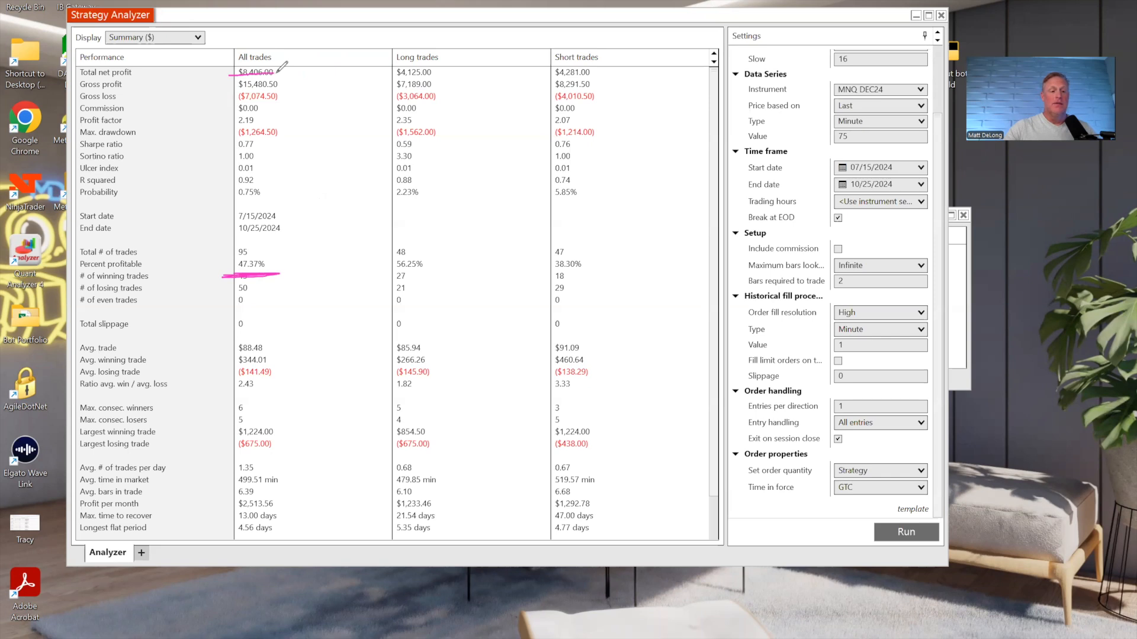
# Check the total number of trades and the average trade figures for all trades in the summary
pyautogui.moveTo(229, 256); pyautogui.dragTo(268, 259)
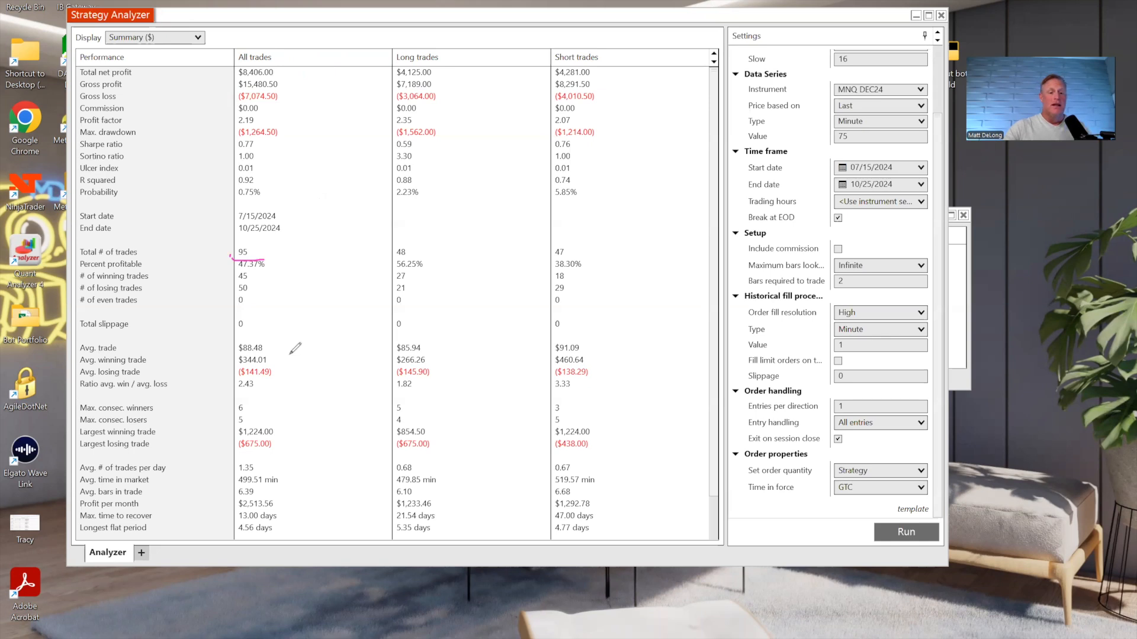
pyautogui.moveTo(230, 355); pyautogui.dragTo(268, 355)
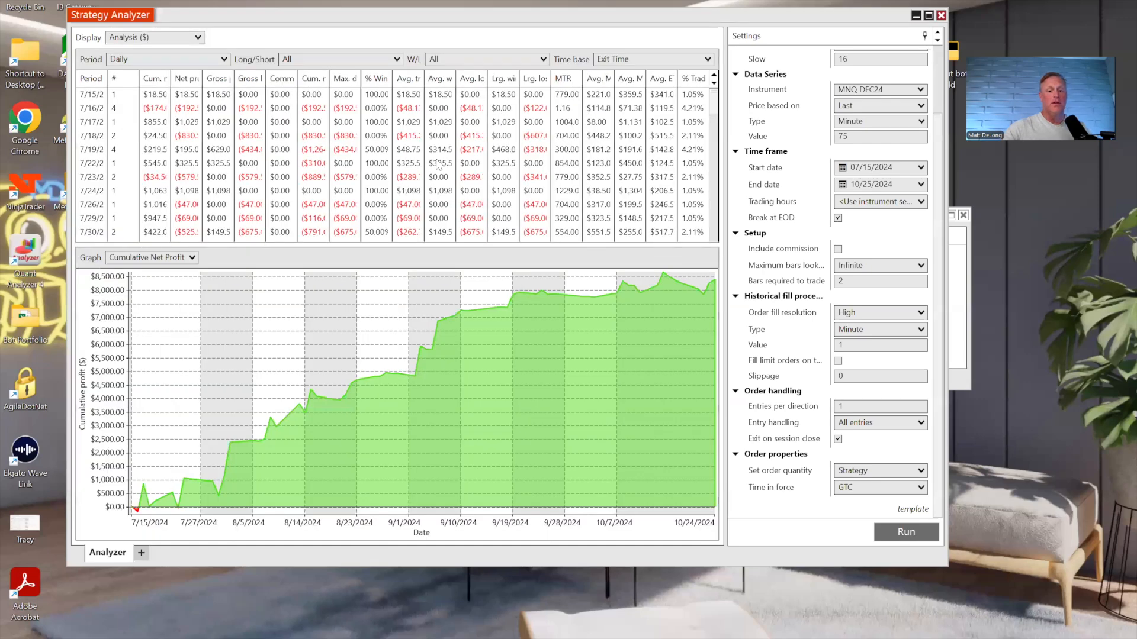
# Show the Analysis results and examine the overall trend and drawdowns of the cumulative net profit curve
pyautogui.click(159, 38)
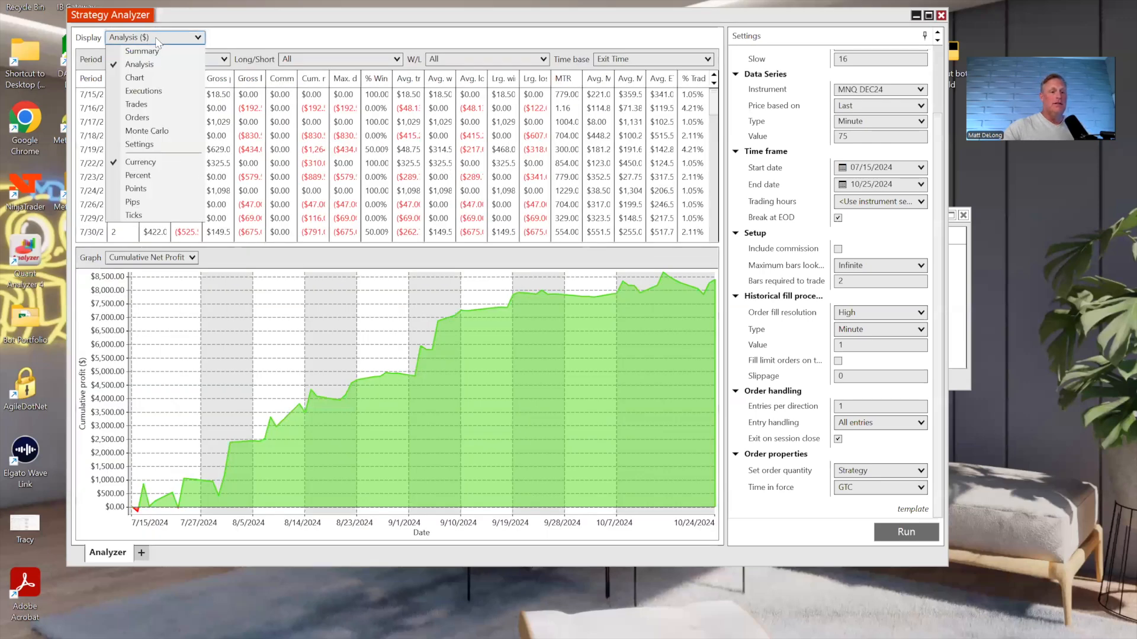
pyautogui.click(161, 64)
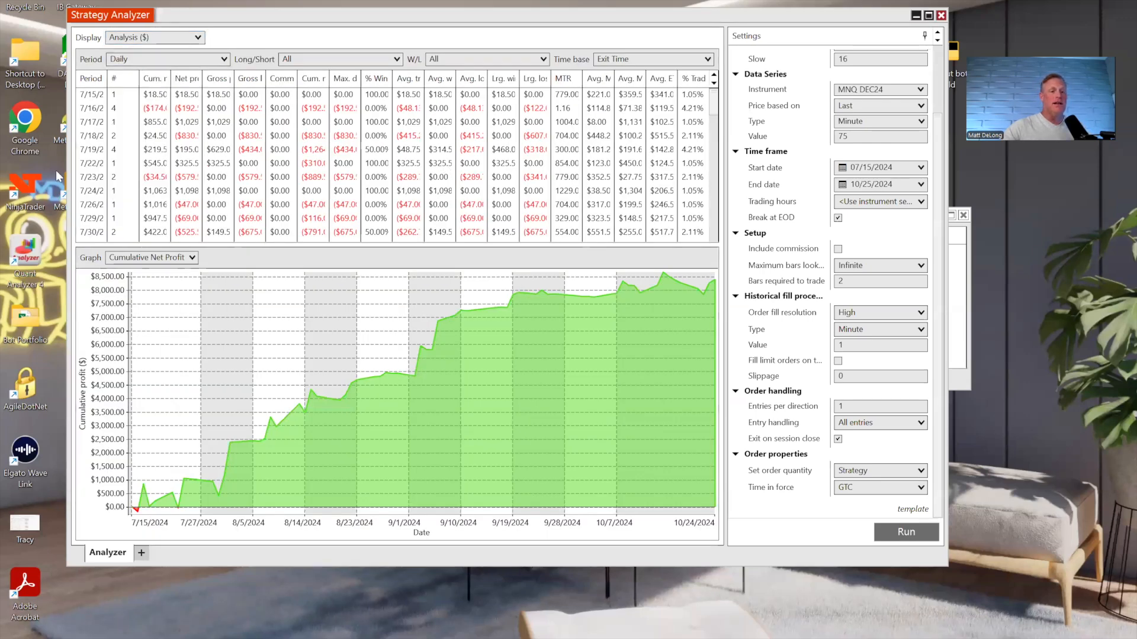
pyautogui.moveTo(135, 508); pyautogui.dragTo(731, 262)
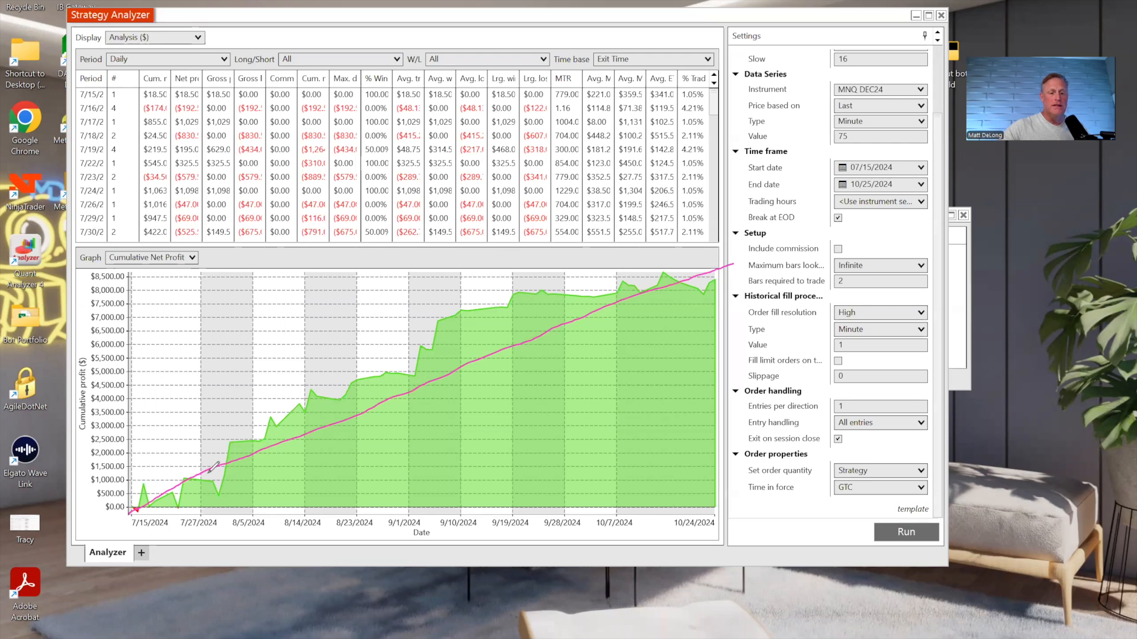
pyautogui.moveTo(311, 387)
pyautogui.mouseDown()
pyautogui.moveTo(346, 404)
pyautogui.moveTo(434, 381)
pyautogui.mouseUp()
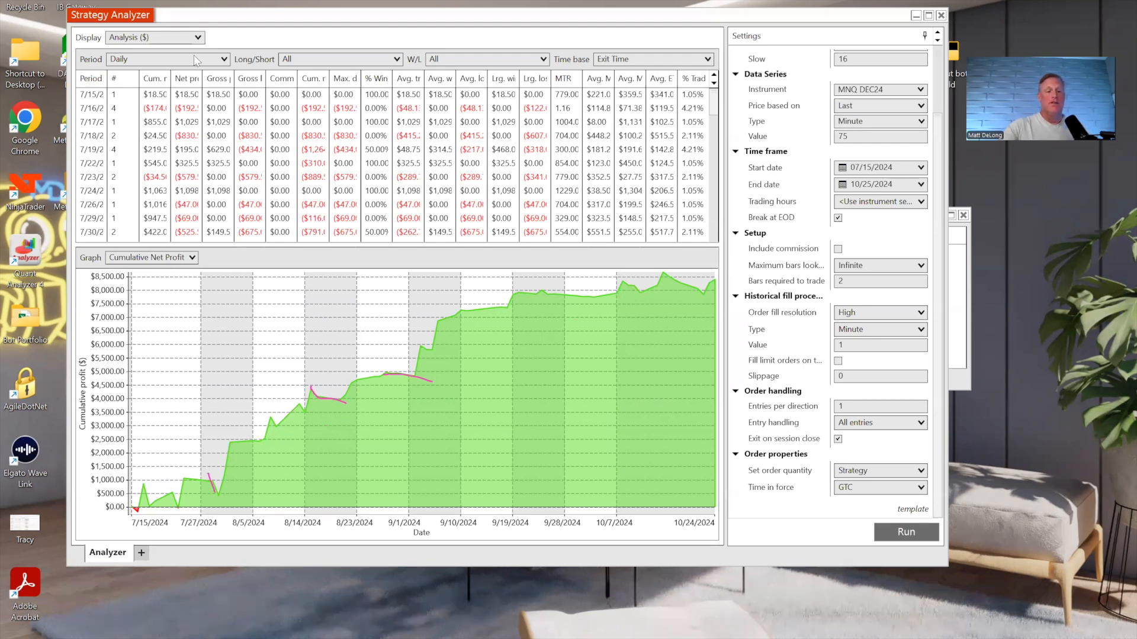
pyautogui.press('Escape')
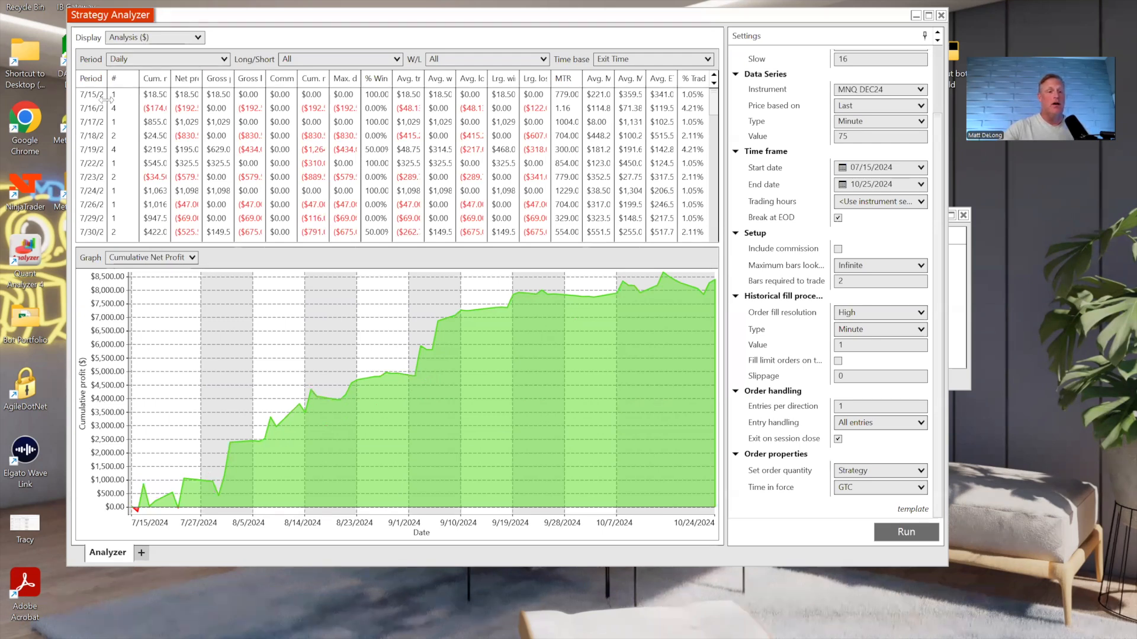
# Look through the daily results table from the first trading day into early October
pyautogui.click(129, 111)
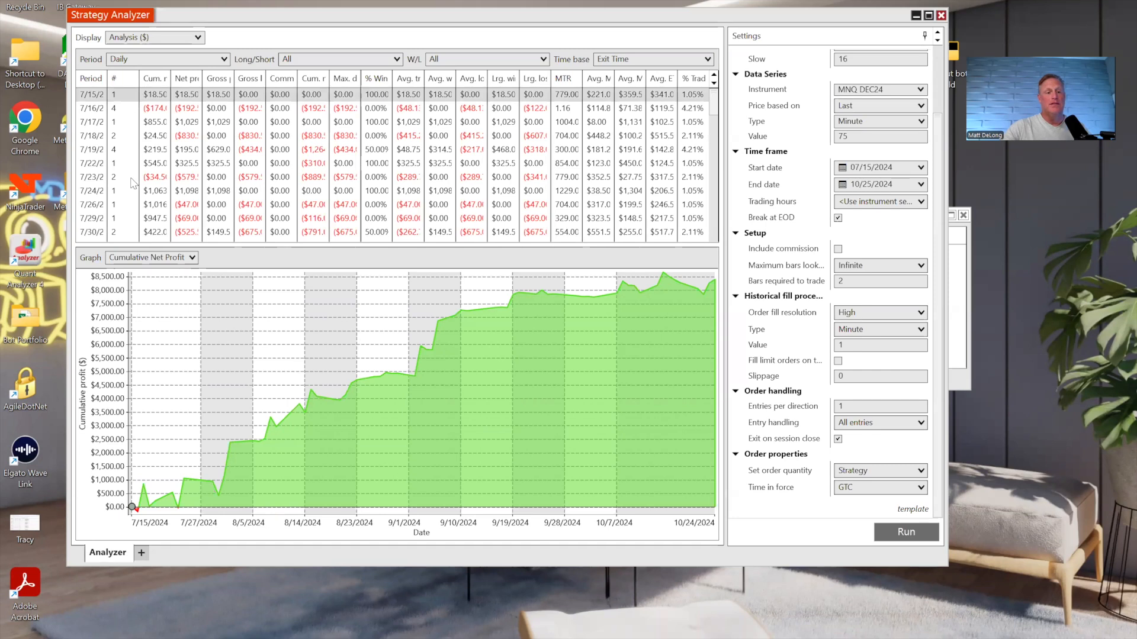
pyautogui.scroll(-20, 132, 225)
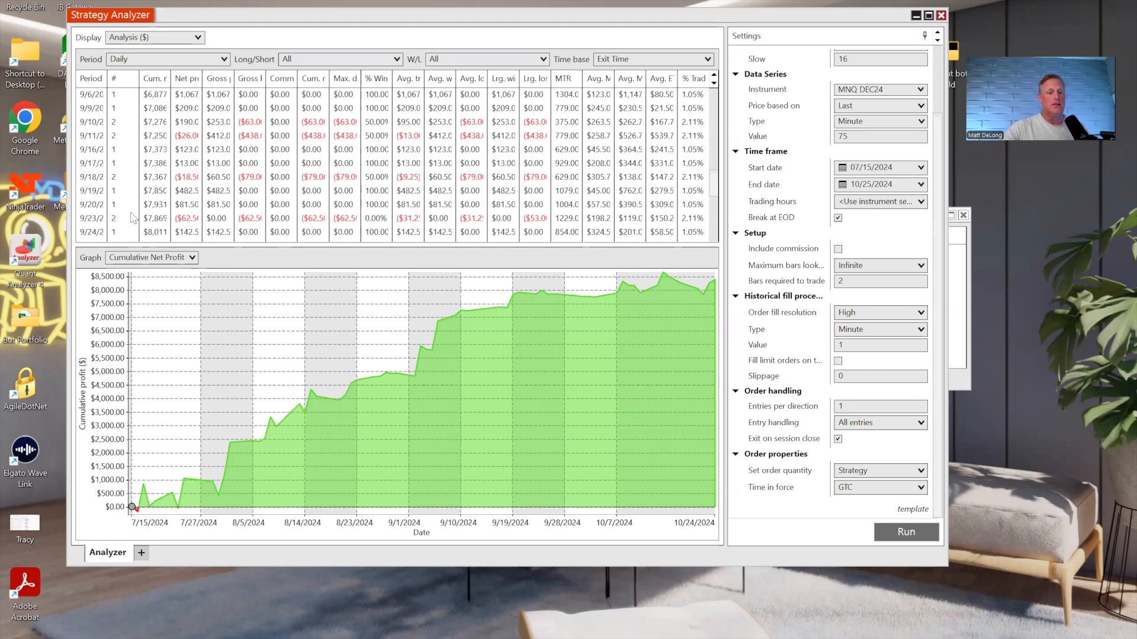
pyautogui.scroll(5, 133, 216)
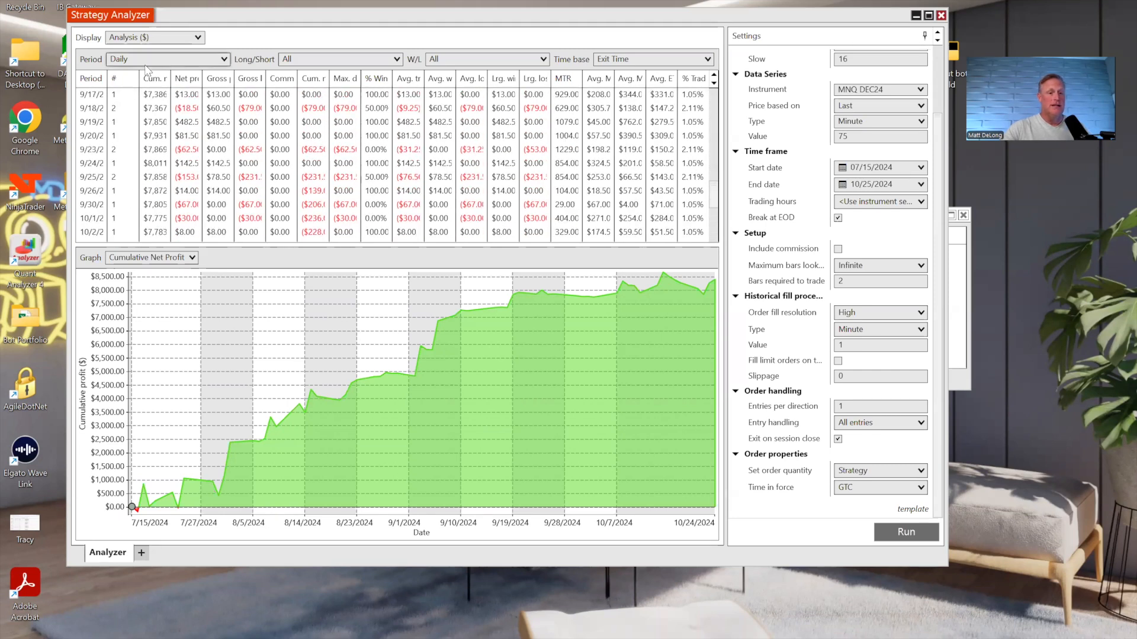
# Switch the backtest results to the Trades display and widen the Profit column
pyautogui.click(156, 38)
pyautogui.click(153, 103)
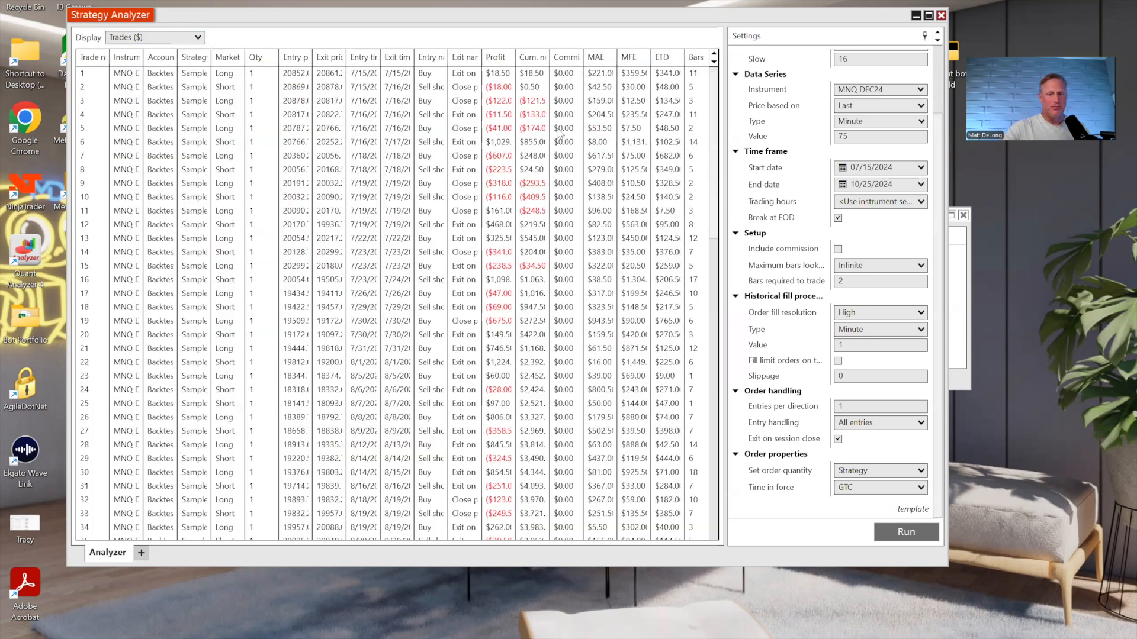
pyautogui.moveTo(514, 55); pyautogui.dragTo(524, 59)
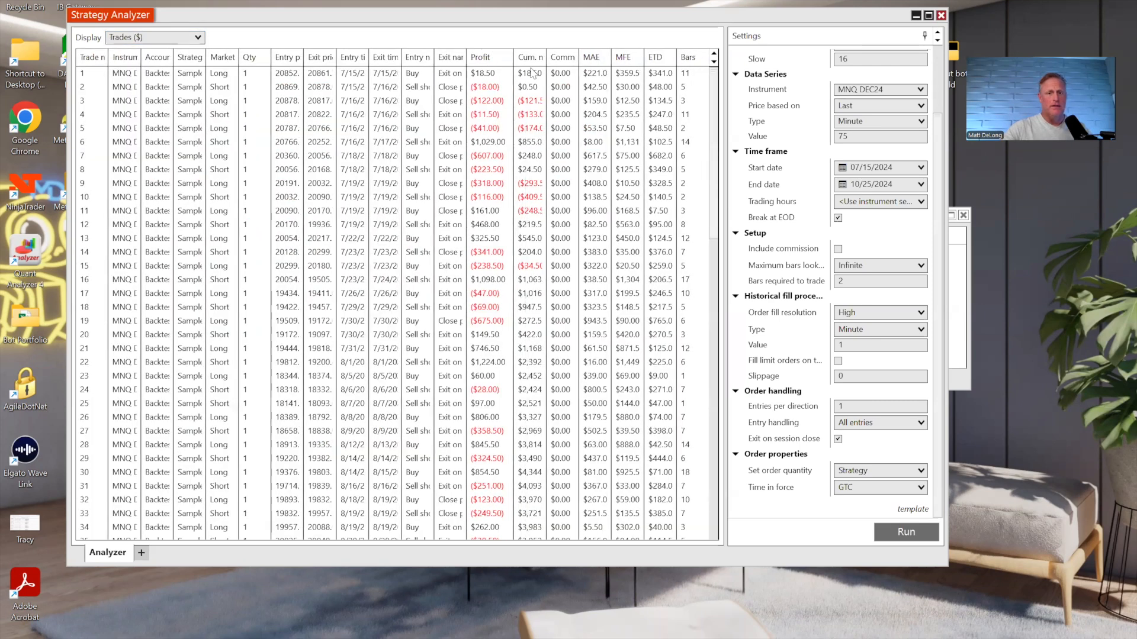
# Sort the trade list by profit and return it to ascending trade-number order
pyautogui.click(494, 59)
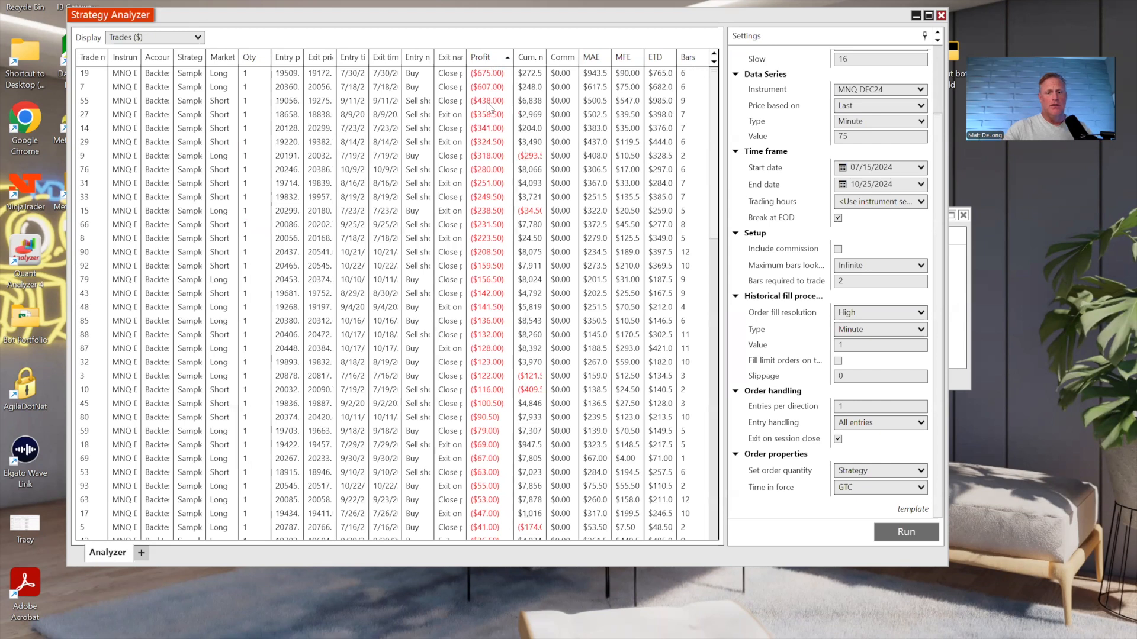
pyautogui.click(90, 61)
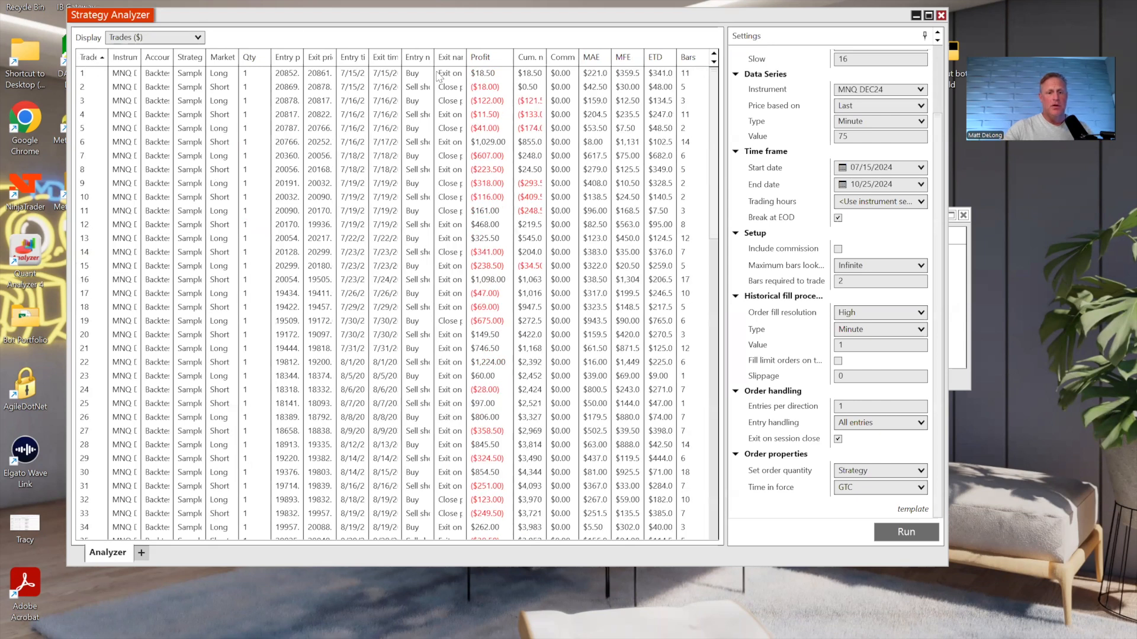
# Follow the cumulative net profit trade by trade from the first trade to the last one in the list
pyautogui.click(471, 74)
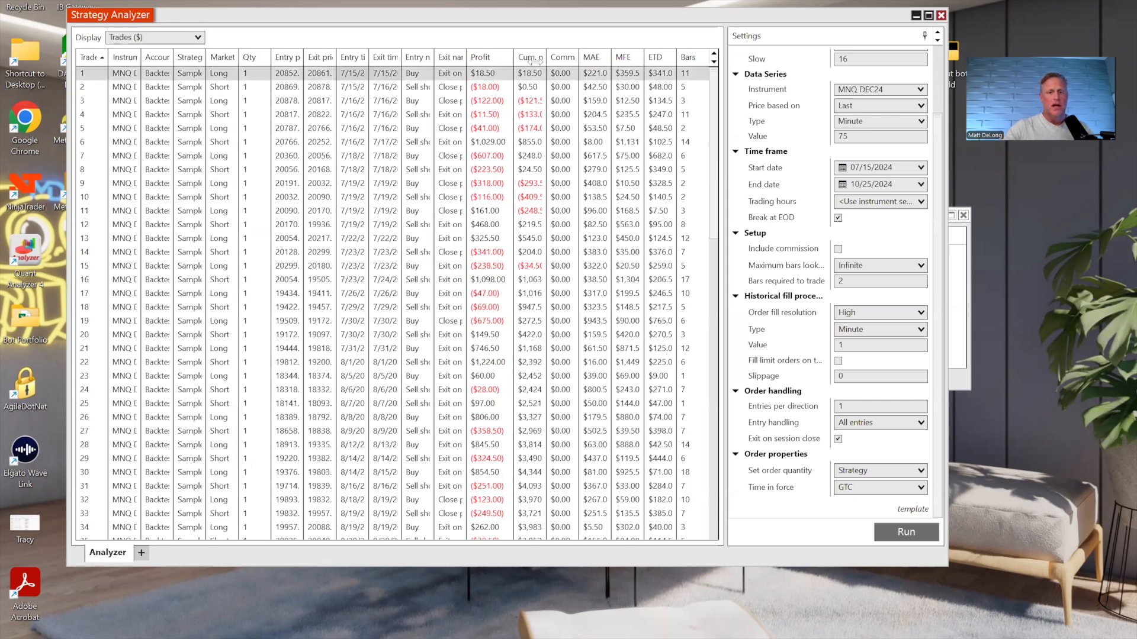
pyautogui.click(533, 210)
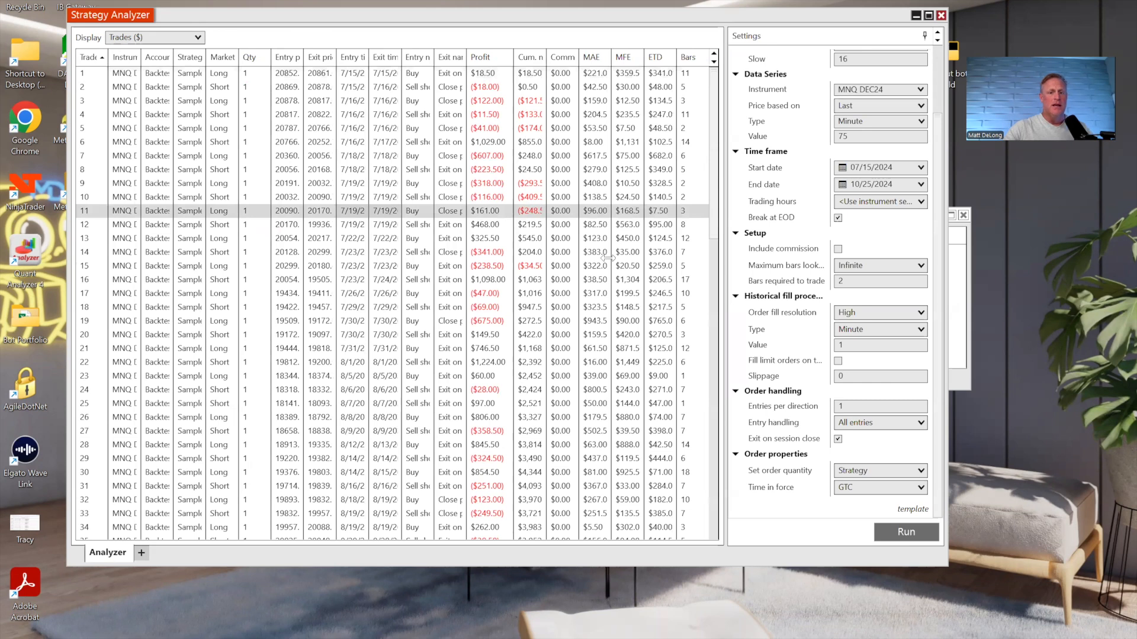
pyautogui.click(533, 87)
pyautogui.click(531, 73)
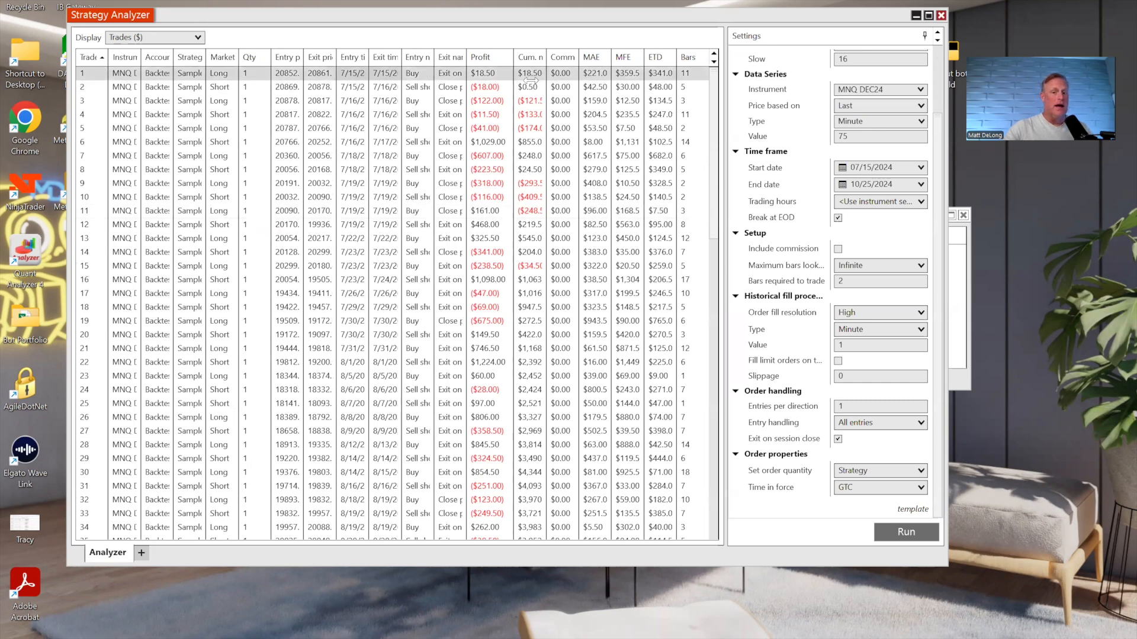
pyautogui.click(527, 170)
pyautogui.click(530, 210)
pyautogui.scroll(-1, 521, 252)
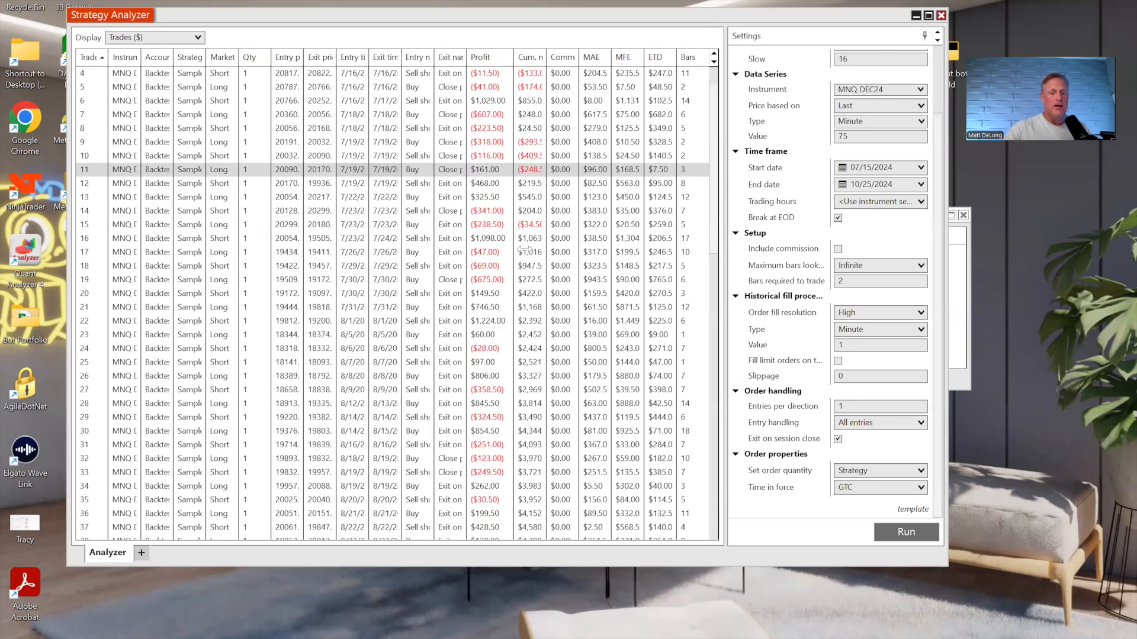
pyautogui.scroll(-15, 527, 251)
pyautogui.scroll(-5, 524, 245)
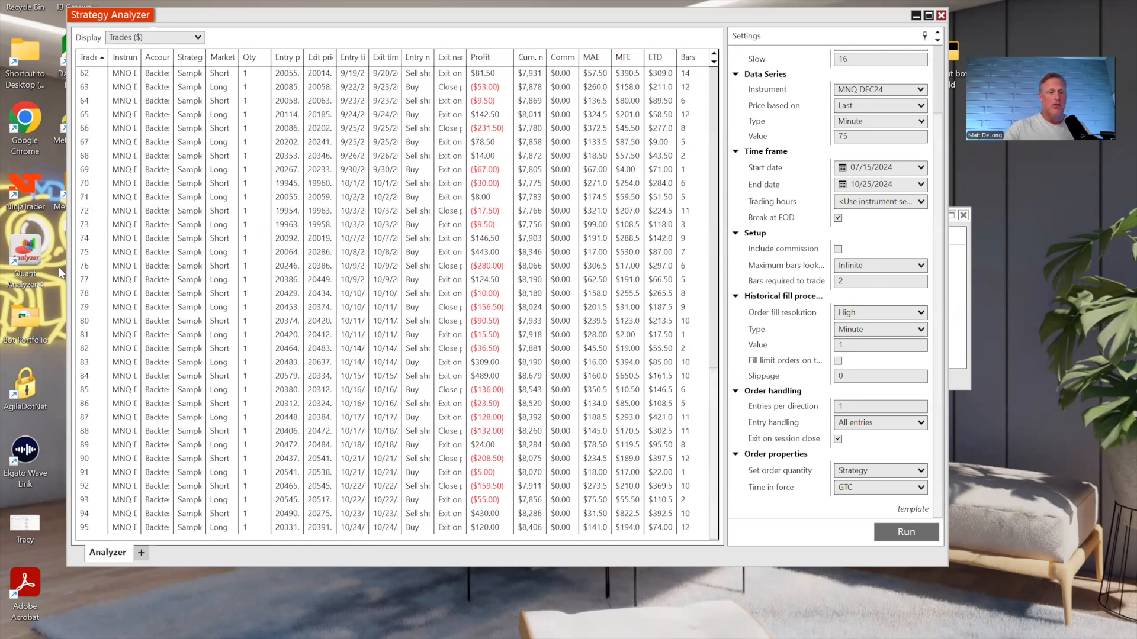
# Examine the individual wins and losses in the Profit column for trades 62 to 95
pyautogui.click(59, 273)
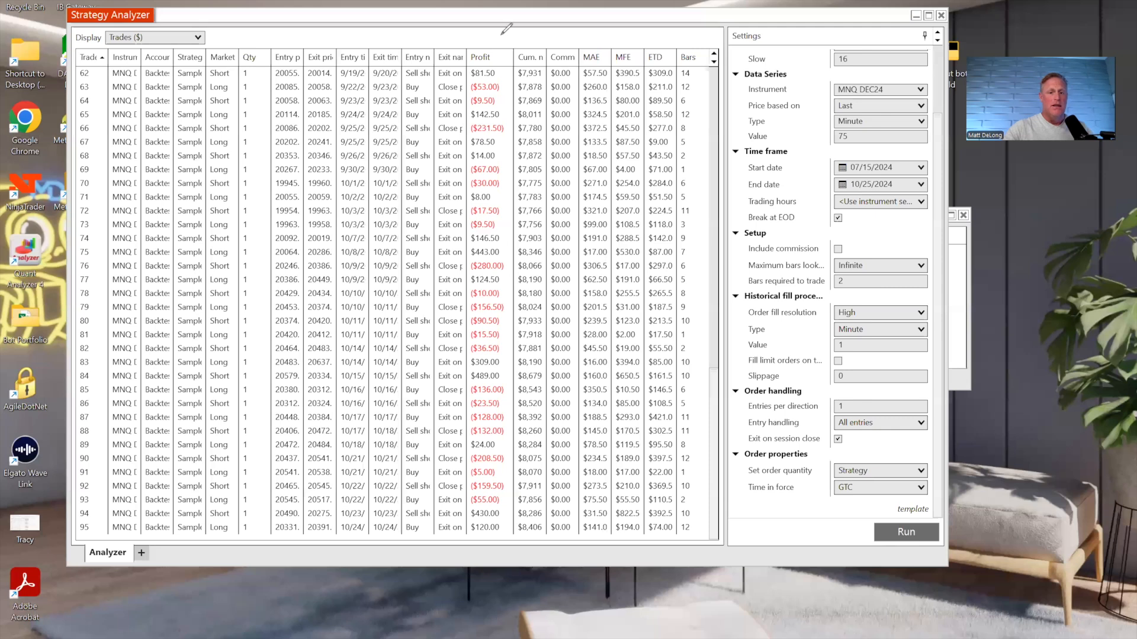
pyautogui.moveTo(484, 40)
pyautogui.mouseDown()
pyautogui.moveTo(491, 49)
pyautogui.moveTo(501, 34)
pyautogui.mouseUp()
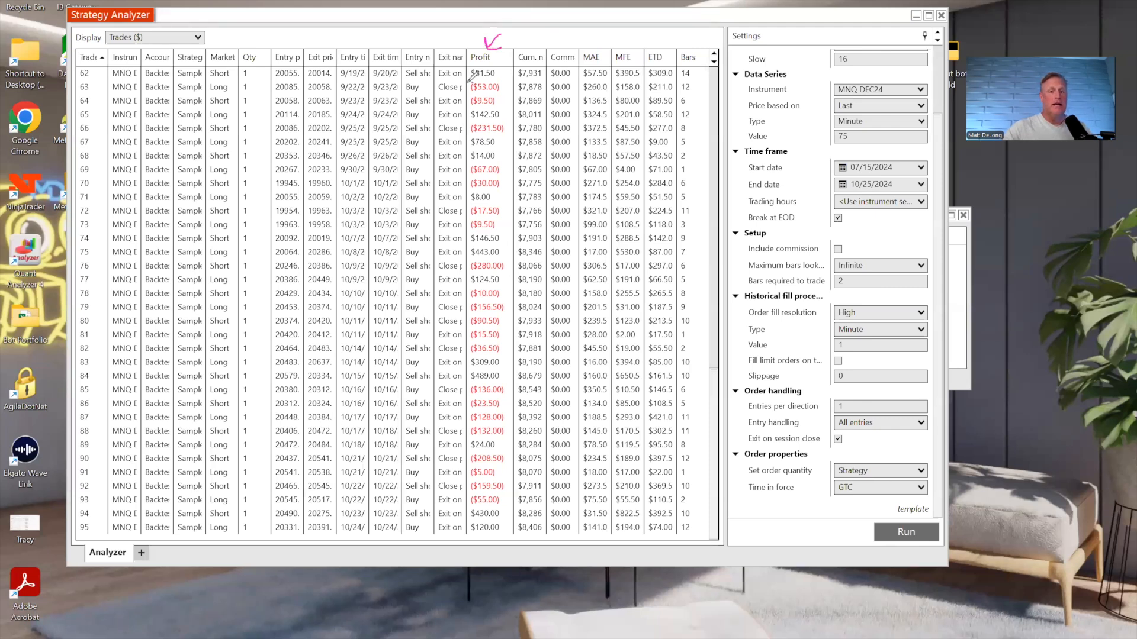
pyautogui.moveTo(468, 83)
pyautogui.mouseDown()
pyautogui.moveTo(491, 89)
pyautogui.moveTo(479, 123)
pyautogui.mouseUp()
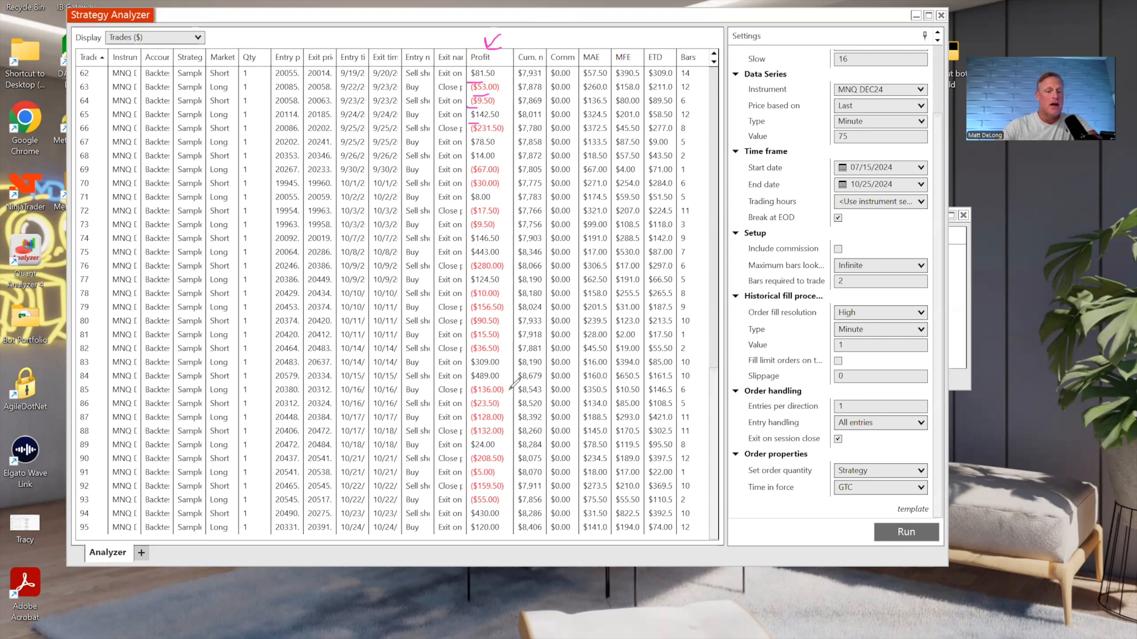
pyautogui.moveTo(474, 379)
pyautogui.mouseDown()
pyautogui.moveTo(509, 346)
pyautogui.moveTo(465, 370)
pyautogui.moveTo(485, 397)
pyautogui.moveTo(476, 421)
pyautogui.mouseUp()
pyautogui.moveTo(464, 434); pyautogui.dragTo(473, 435)
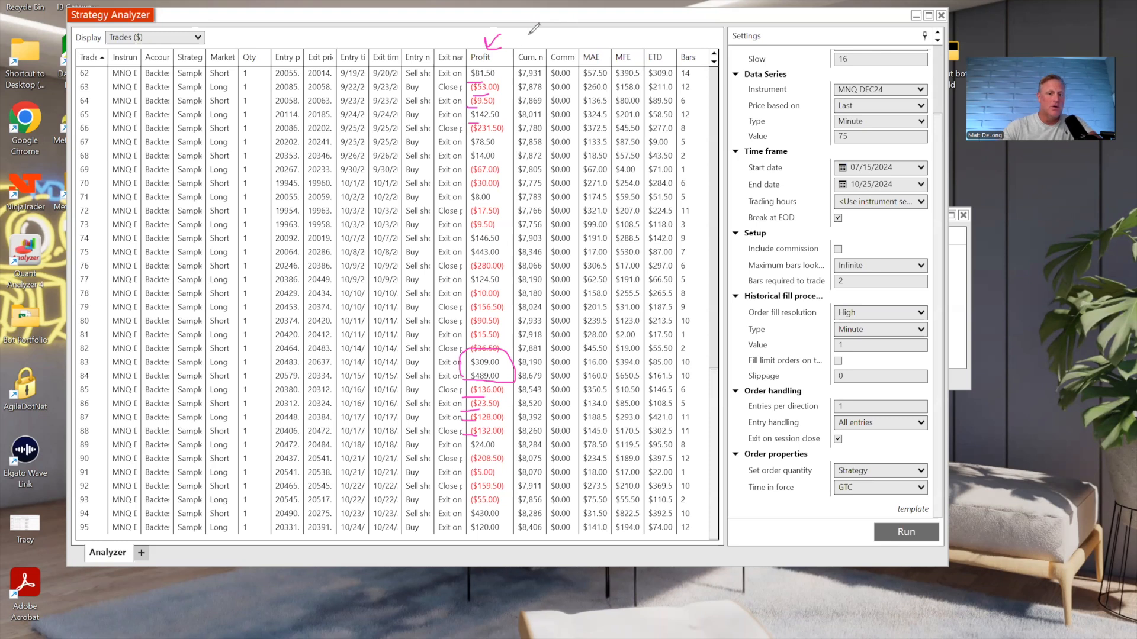
# Compare each trade's profit with the cumulative net profit, from trade 1 through the final trade
pyautogui.moveTo(526, 33)
pyautogui.mouseDown()
pyautogui.moveTo(525, 46)
pyautogui.moveTo(531, 37)
pyautogui.mouseUp()
pyautogui.moveTo(715, 382); pyautogui.dragTo(712, 52)
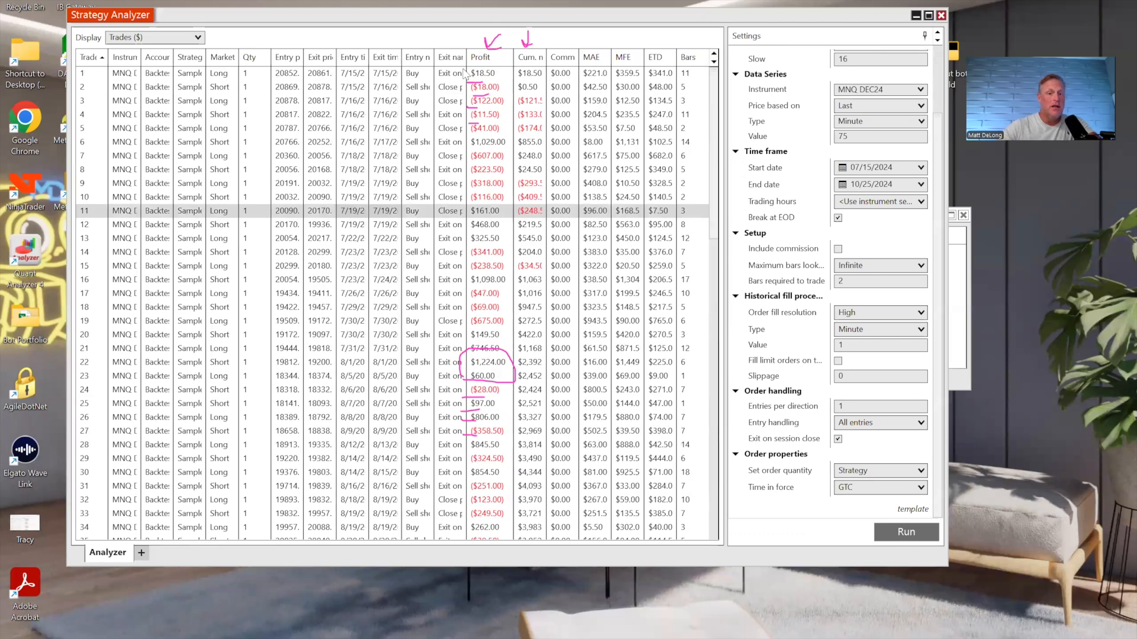
pyautogui.click(542, 73)
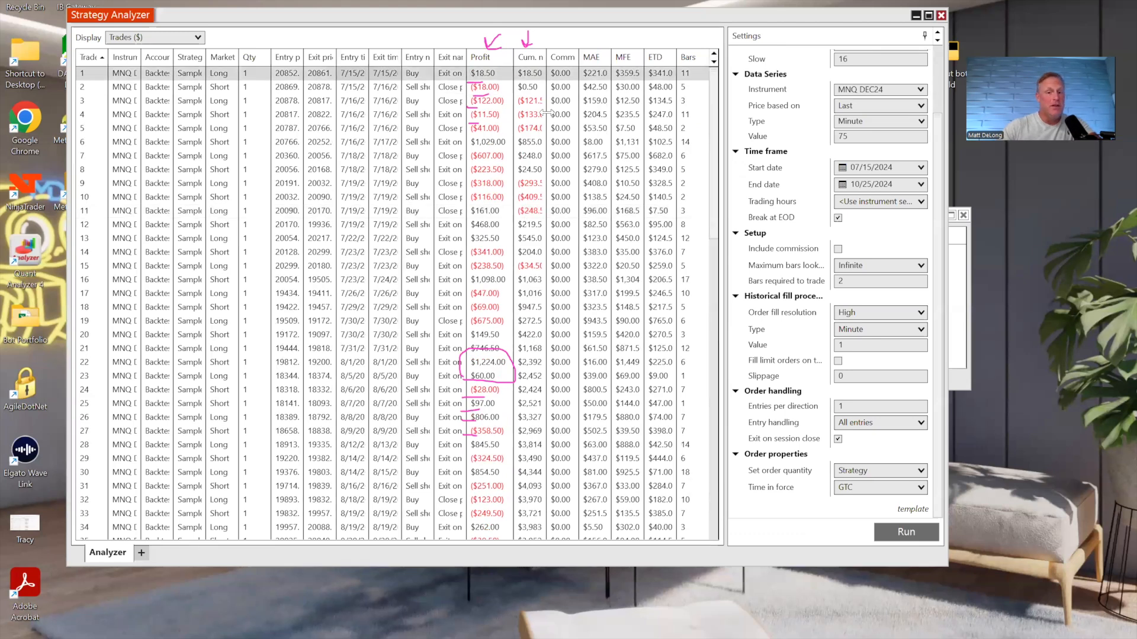
pyautogui.click(490, 89)
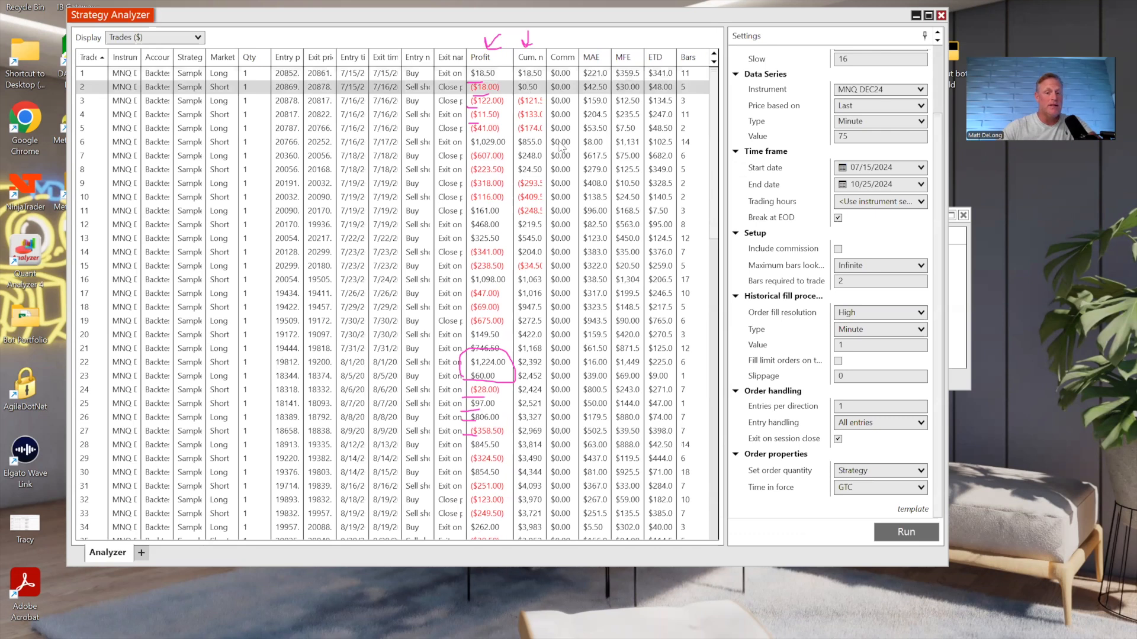
pyautogui.click(495, 104)
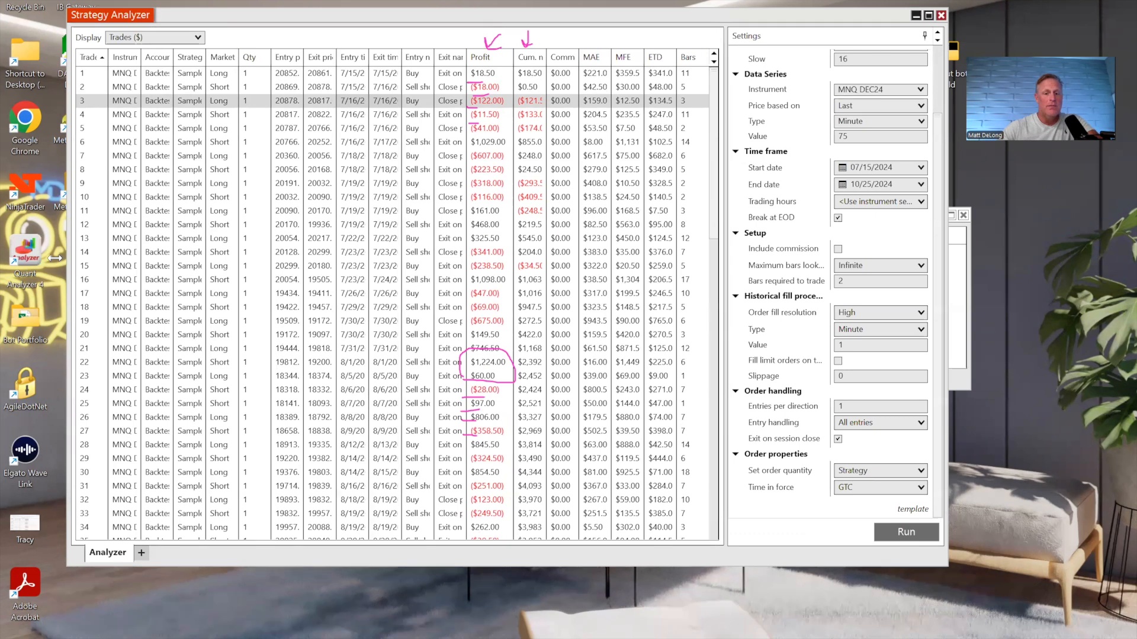
pyautogui.moveTo(548, 223)
pyautogui.mouseDown()
pyautogui.moveTo(545, 388)
pyautogui.moveTo(560, 366)
pyautogui.mouseUp()
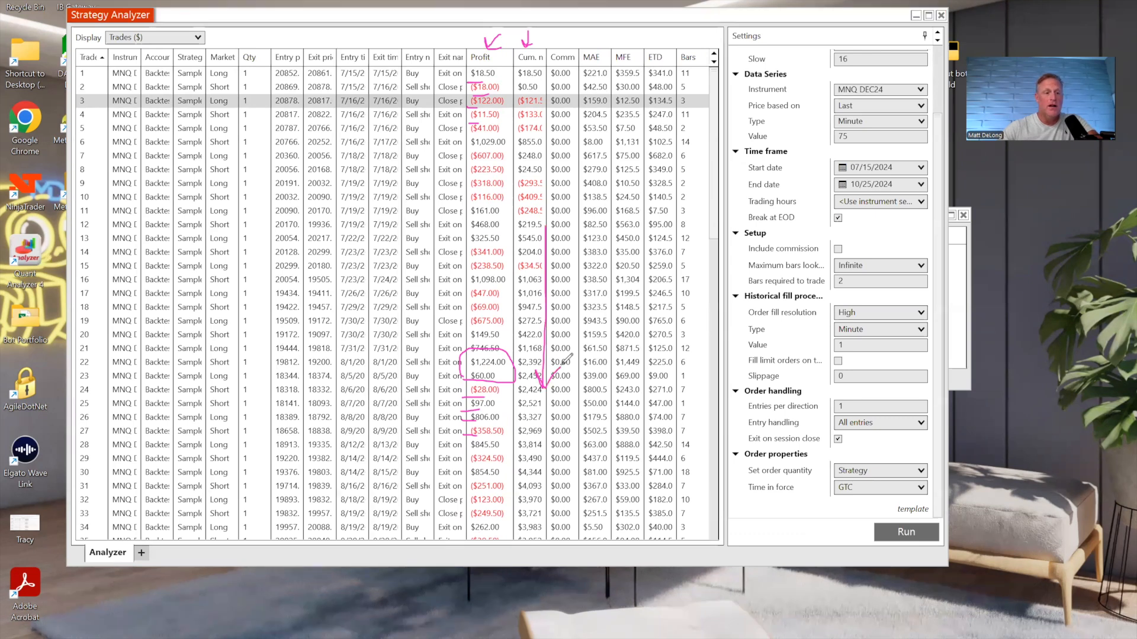
pyautogui.moveTo(712, 210); pyautogui.dragTo(715, 477)
pyautogui.scroll(-3, 518, 524)
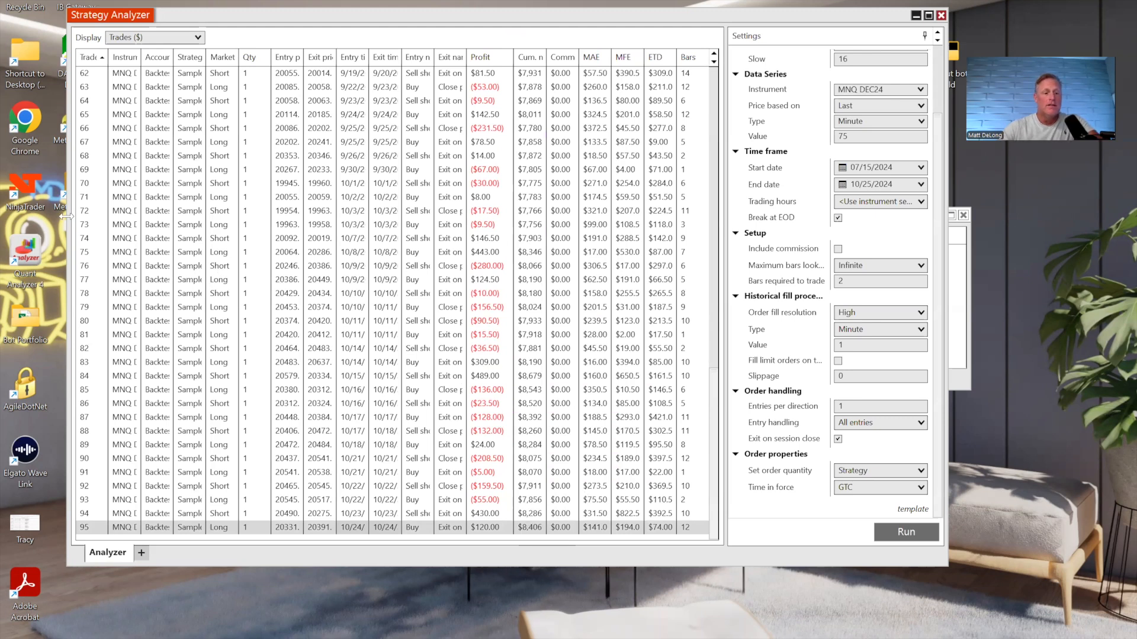
# Show the backtest Chart and examine the strategy's entries and exits from late October back to mid-September
pyautogui.click(131, 39)
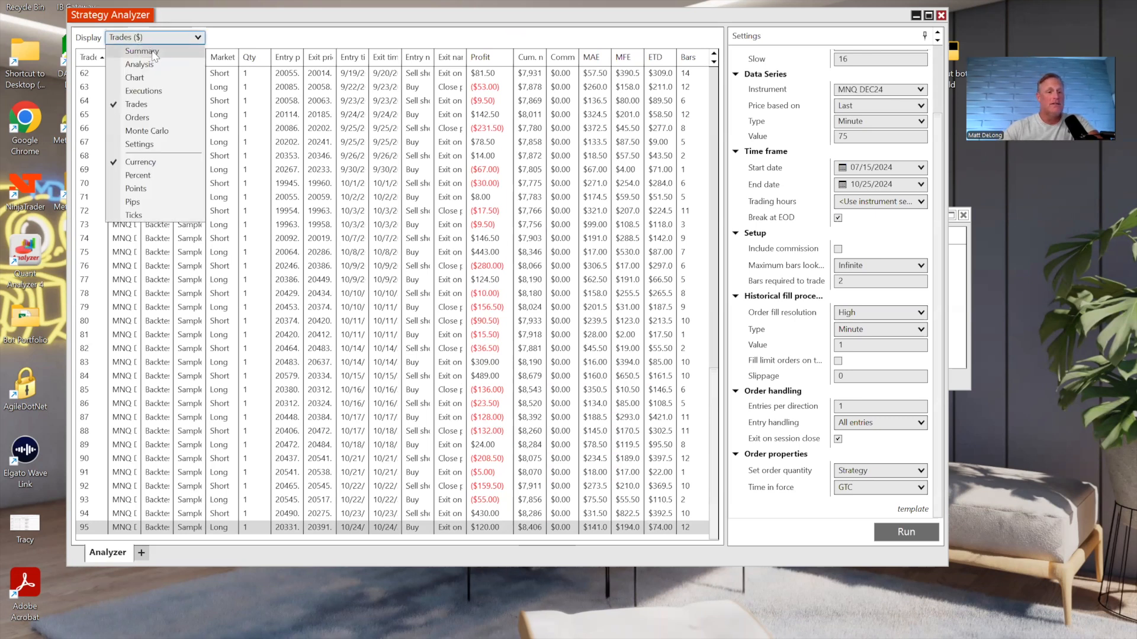
pyautogui.click(148, 77)
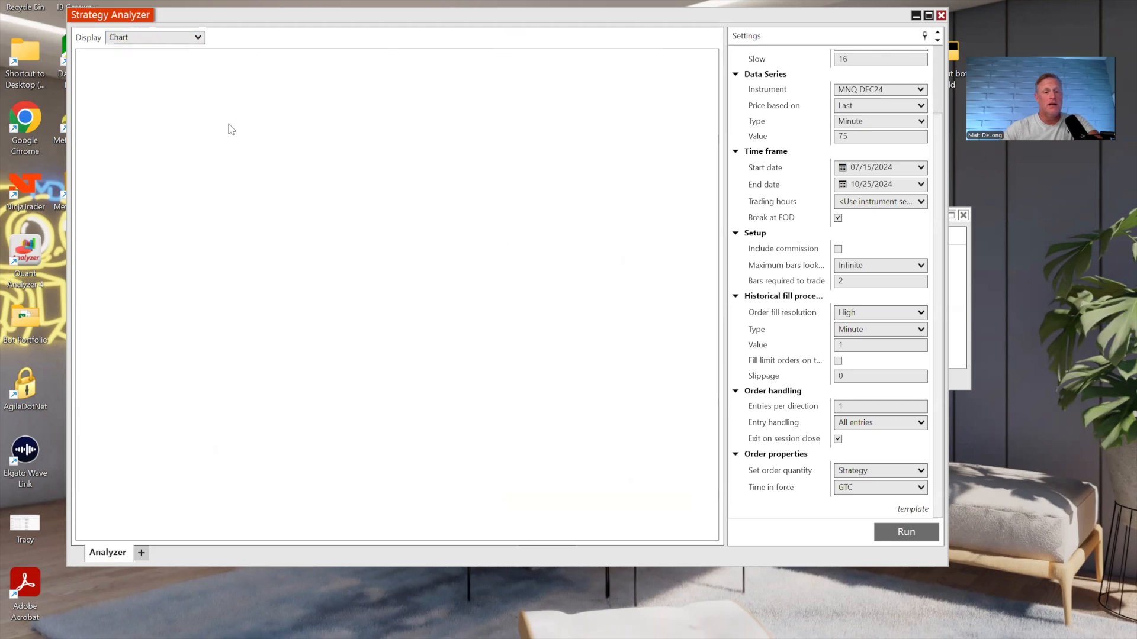
pyautogui.scroll(10, 272, 427)
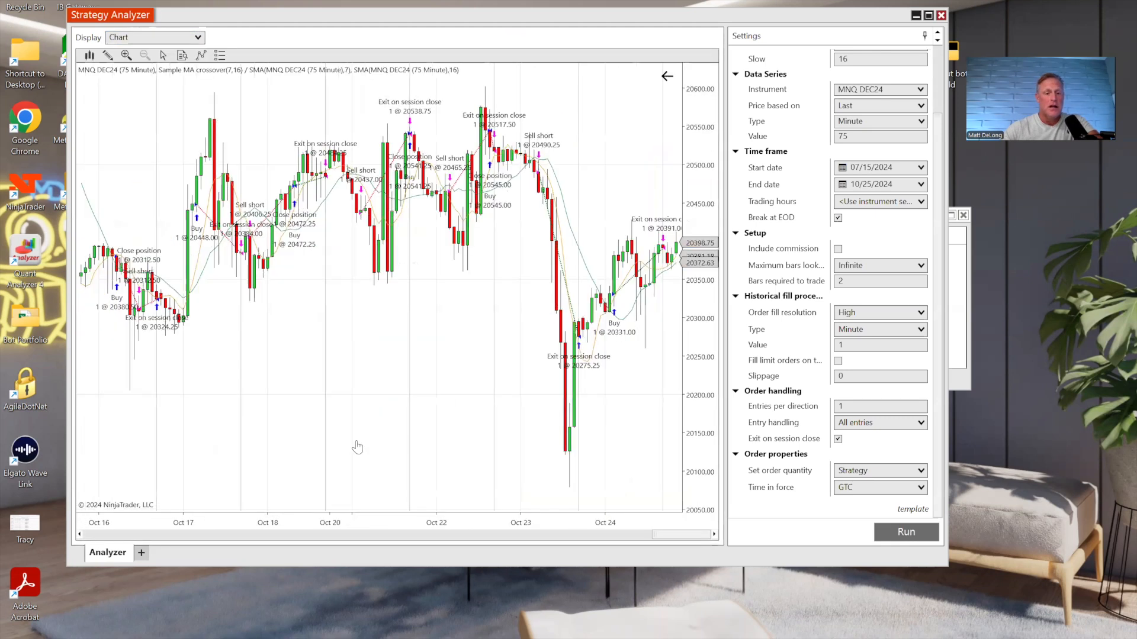
pyautogui.scroll(10, 616, 414)
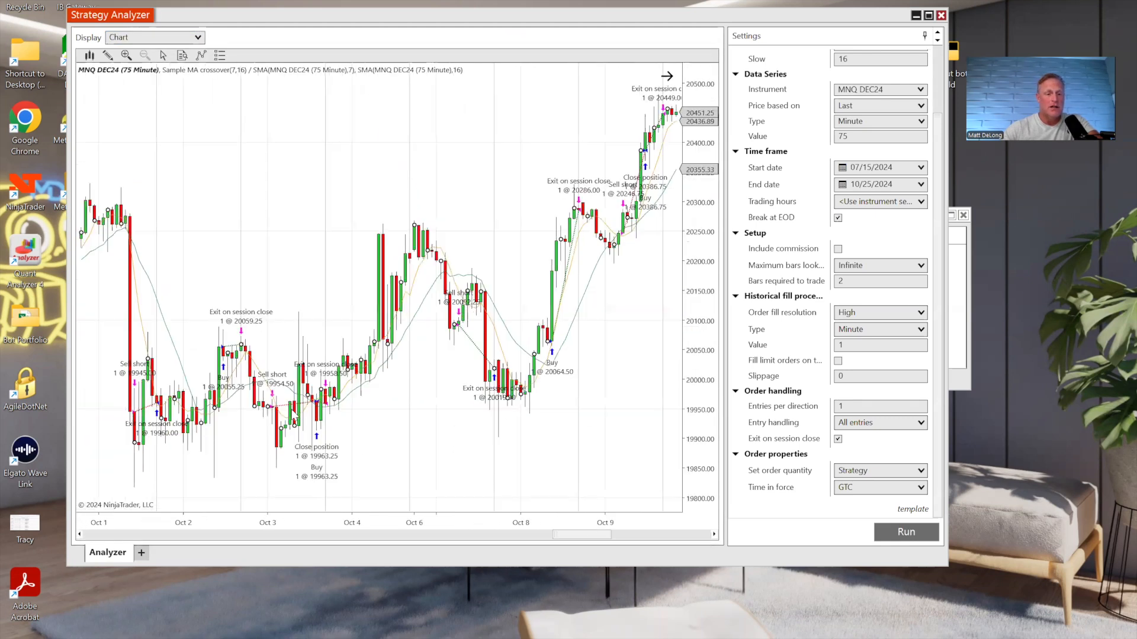
pyautogui.scroll(20, 515, 468)
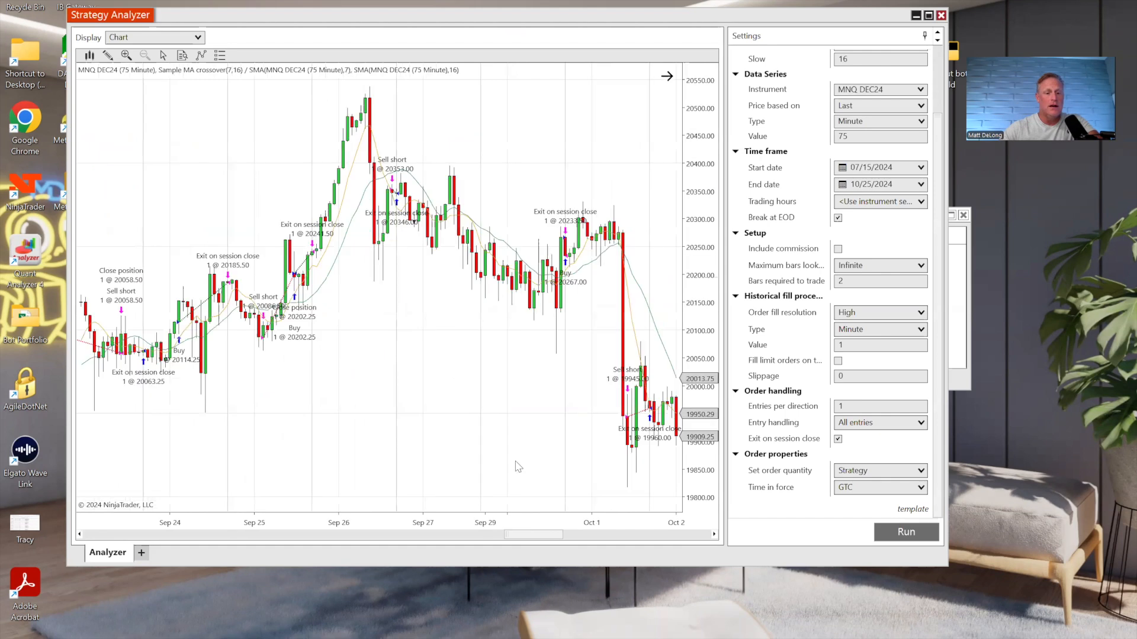
pyautogui.scroll(5, 302, 479)
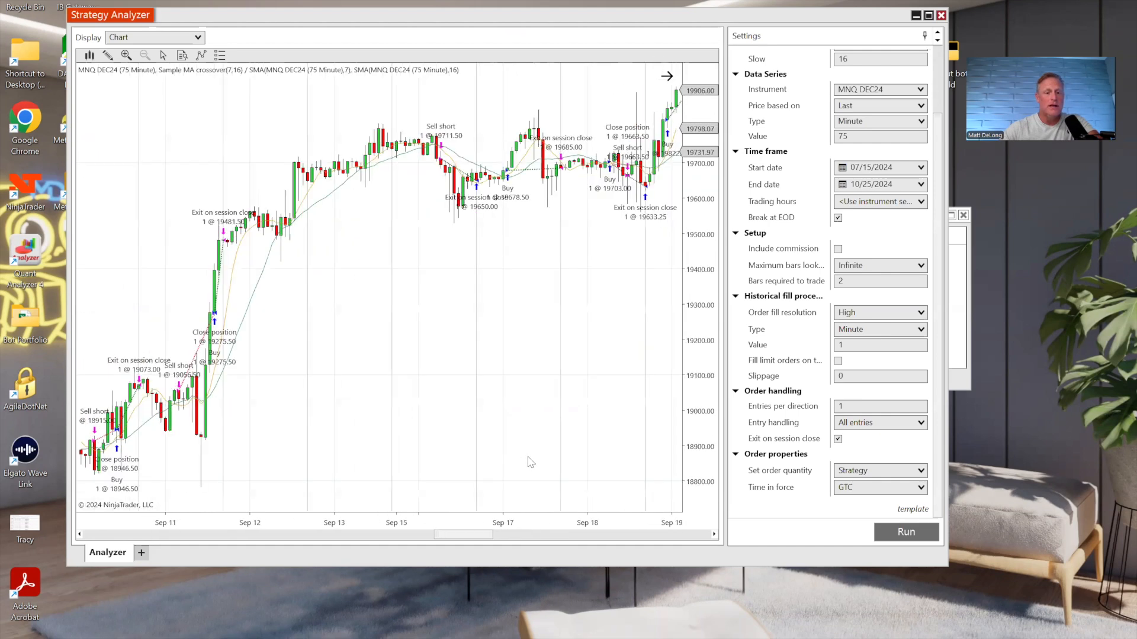
# Examine the long trade around September 11 on the backtest chart, from its buy entry to its exit on session close
pyautogui.scroll(5, 527, 468)
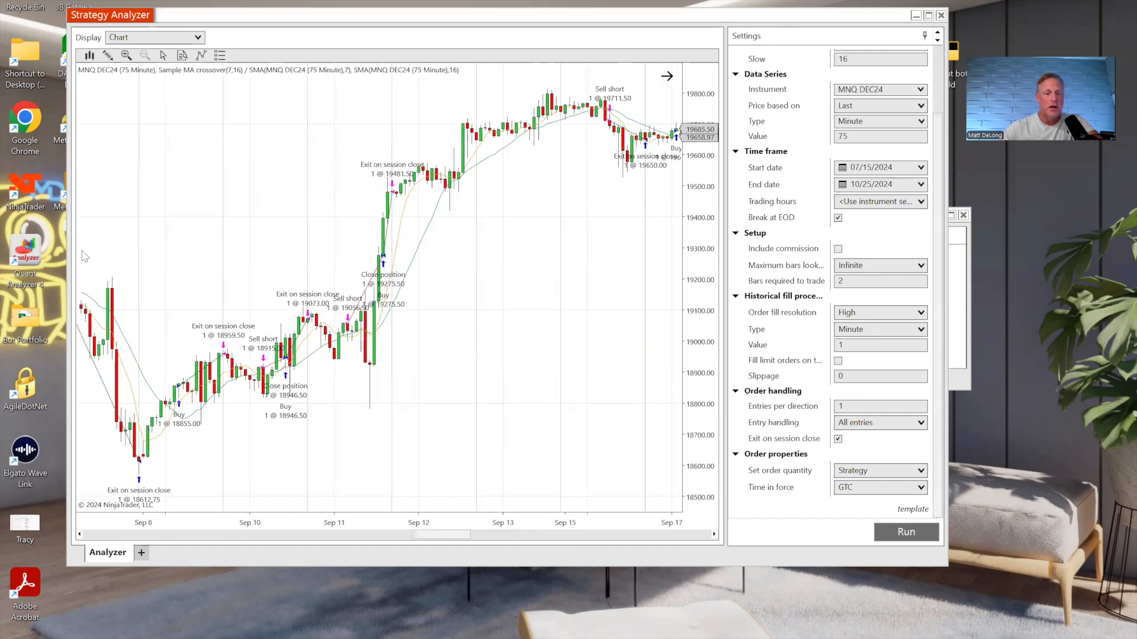
pyautogui.moveTo(409, 254); pyautogui.dragTo(550, 287)
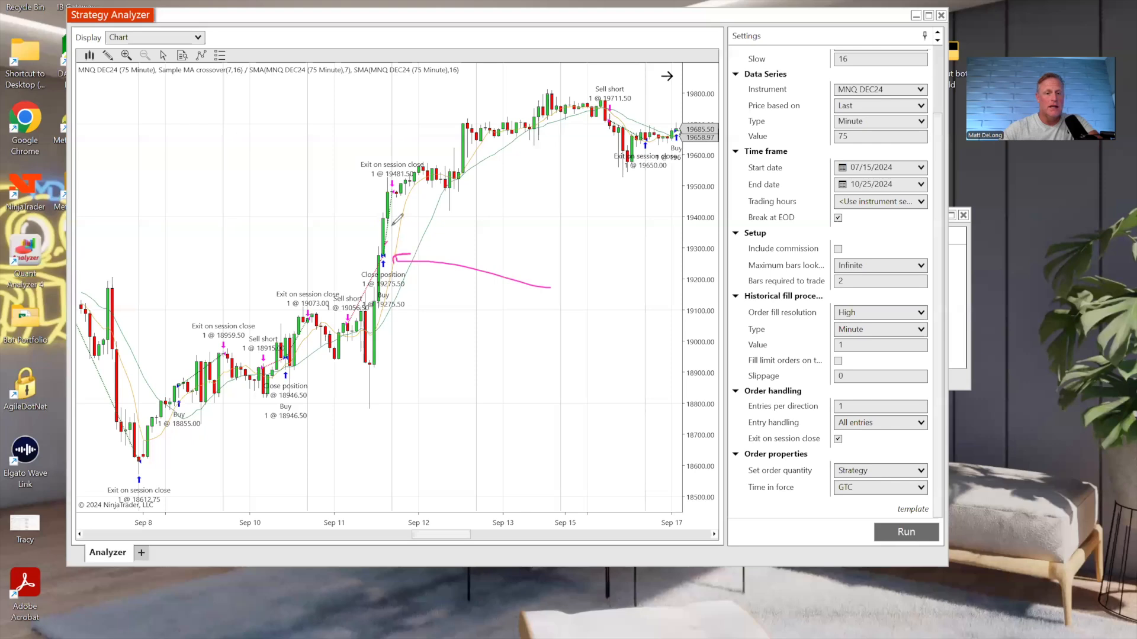
pyautogui.moveTo(393, 190); pyautogui.dragTo(411, 197)
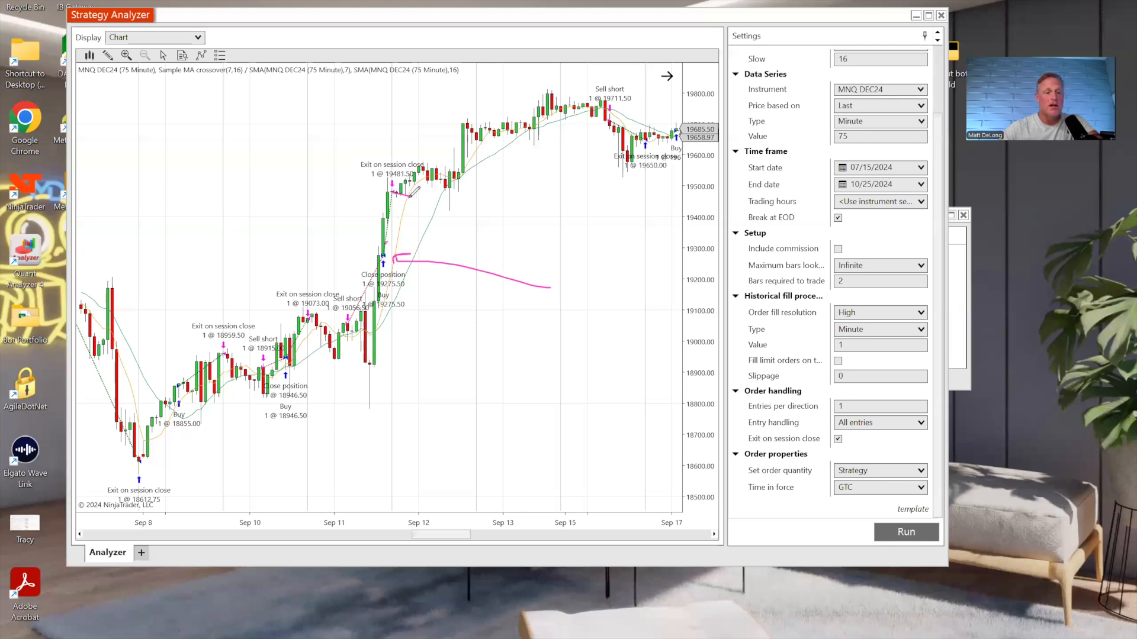
pyautogui.press('Escape')
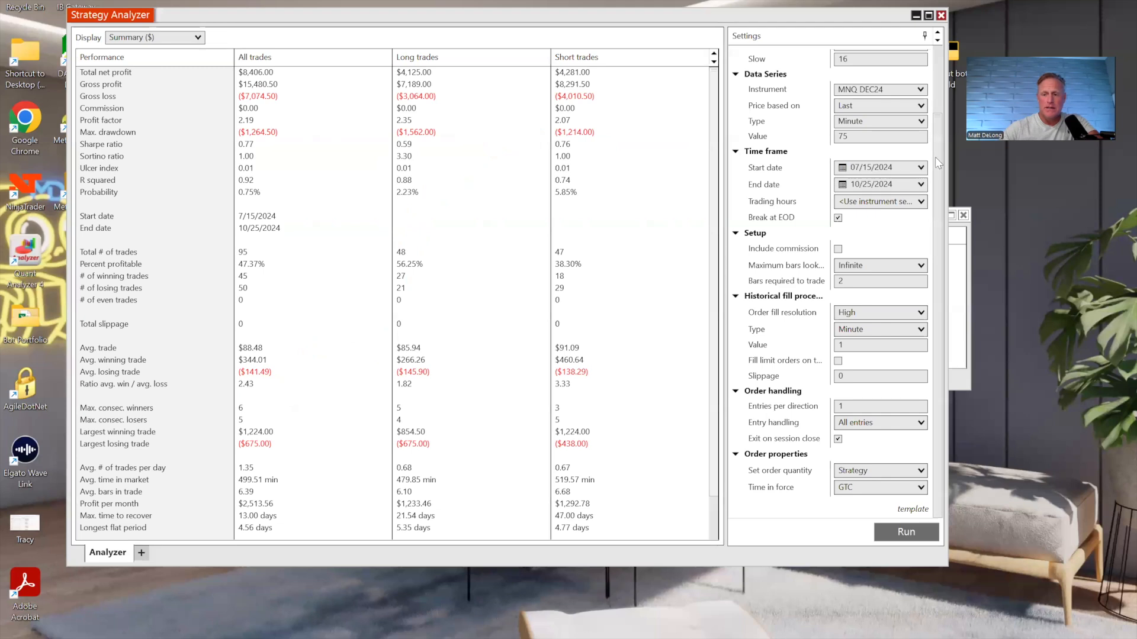
# Save the strategy settings as a template named =MA-CROSSOVER-7-16-MNQ-75M, based on the existing template name
pyautogui.moveTo(915, 515)
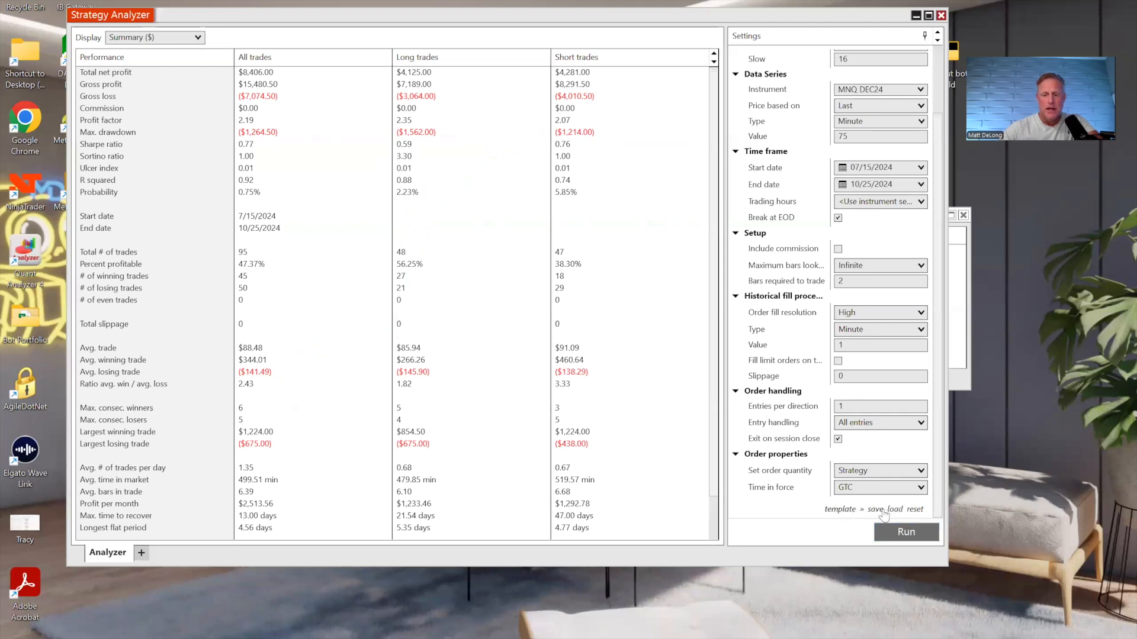
pyautogui.click(878, 509)
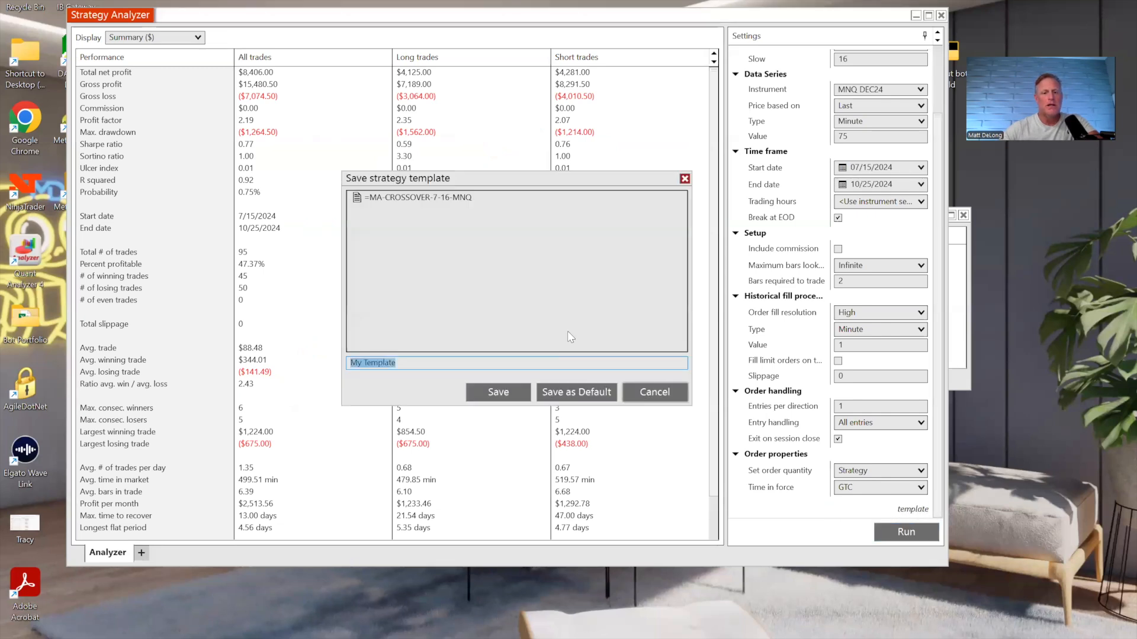
pyautogui.click(439, 196)
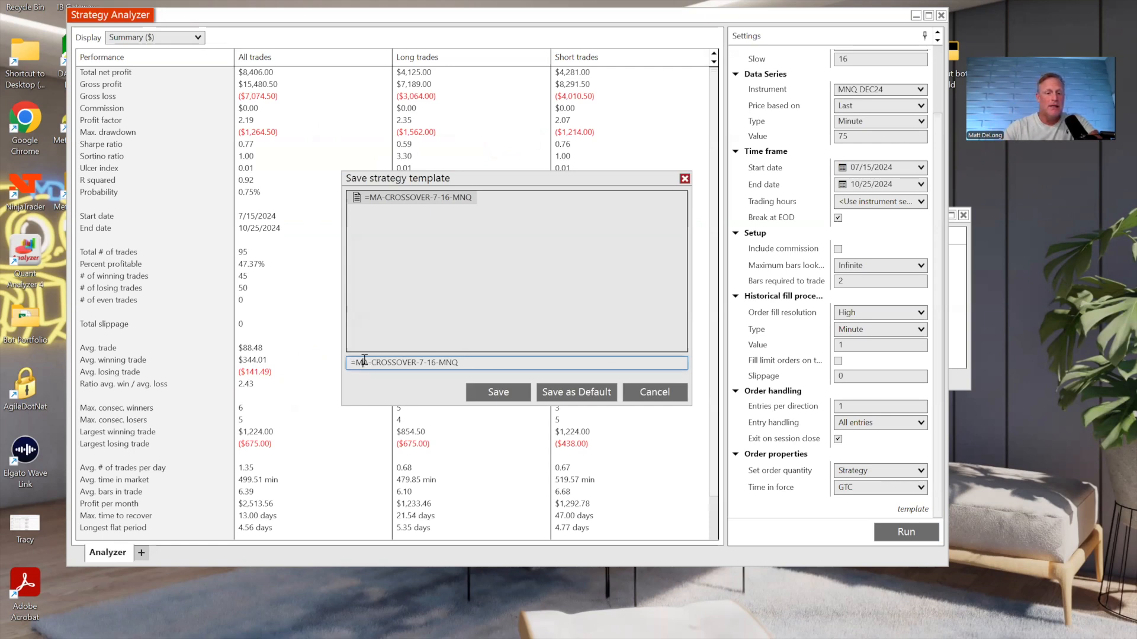
pyautogui.moveTo(356, 363); pyautogui.dragTo(416, 362)
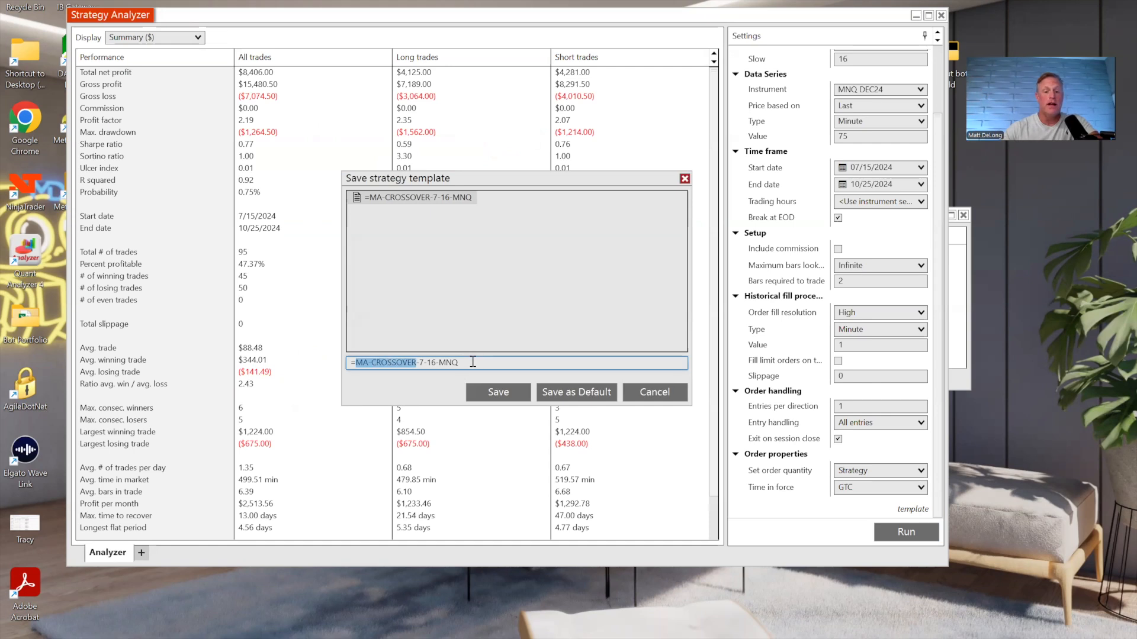
pyautogui.click(423, 363)
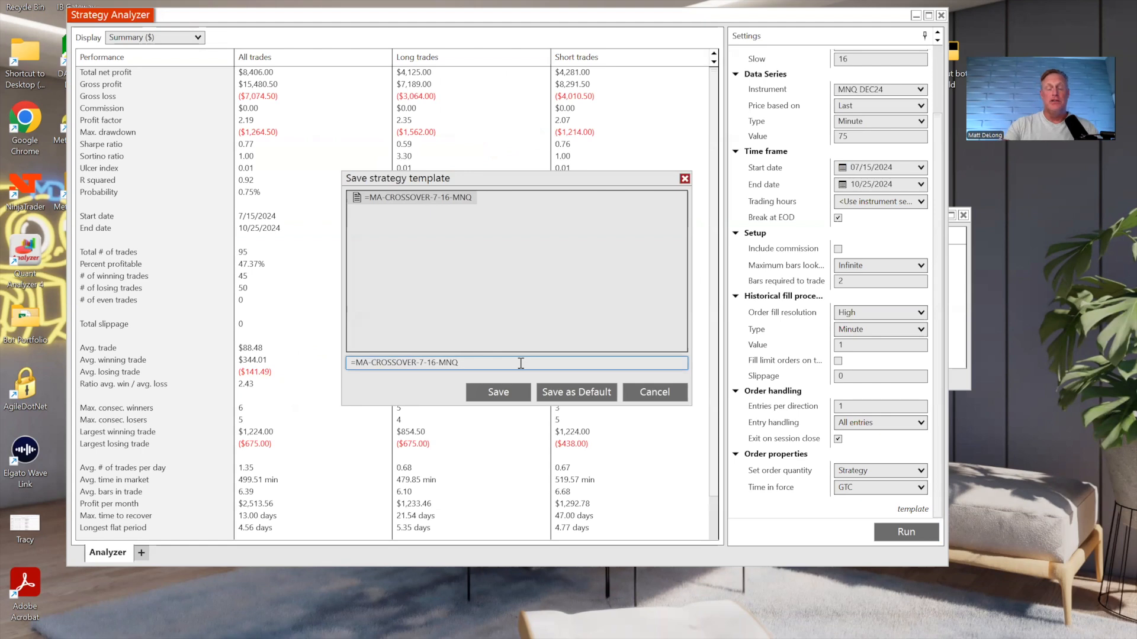
pyautogui.press('End')
pyautogui.write('-75M')
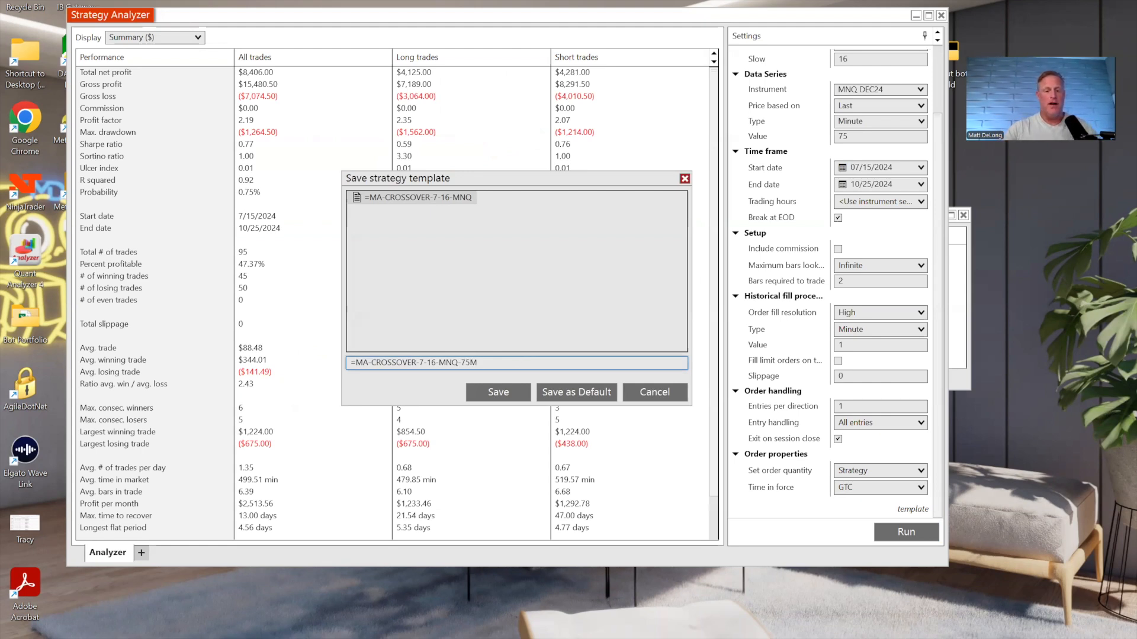
pyautogui.click(499, 393)
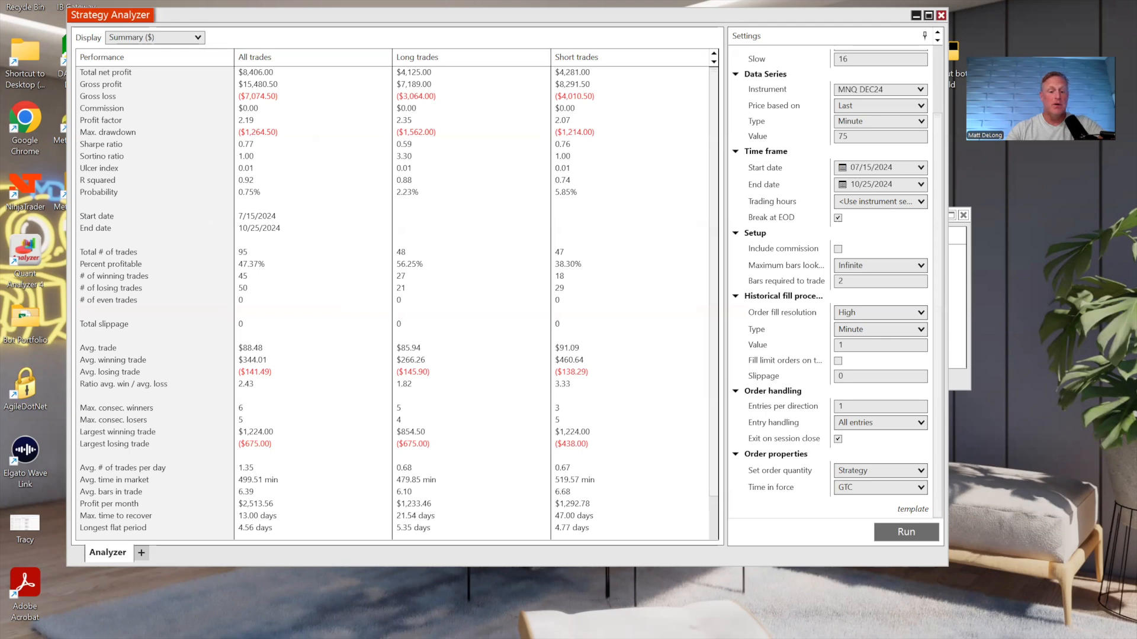
# Review the backtest summary and compare the percent profitable of long trades with that of short trades
pyautogui.scroll(-2, 710, 415)
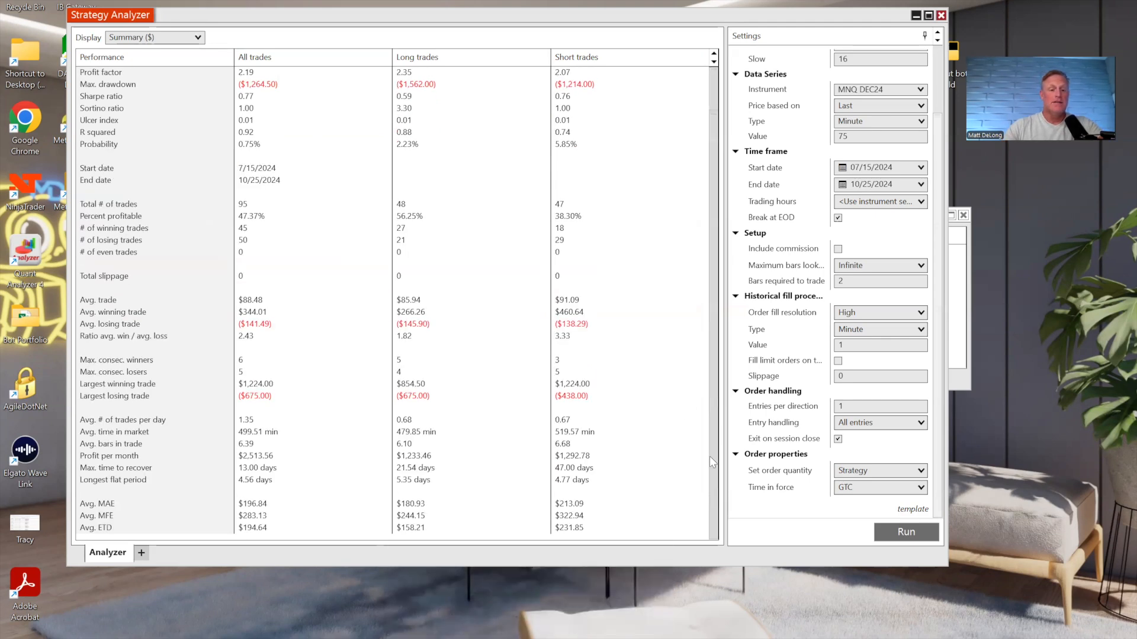
pyautogui.scroll(2, 288, 485)
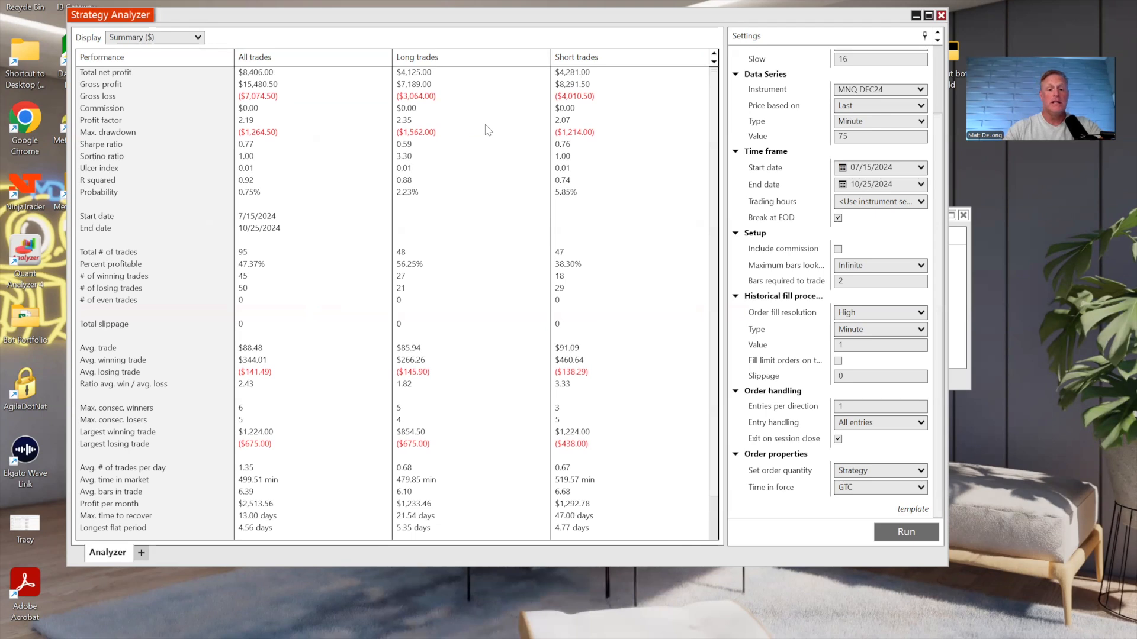
pyautogui.click(422, 265)
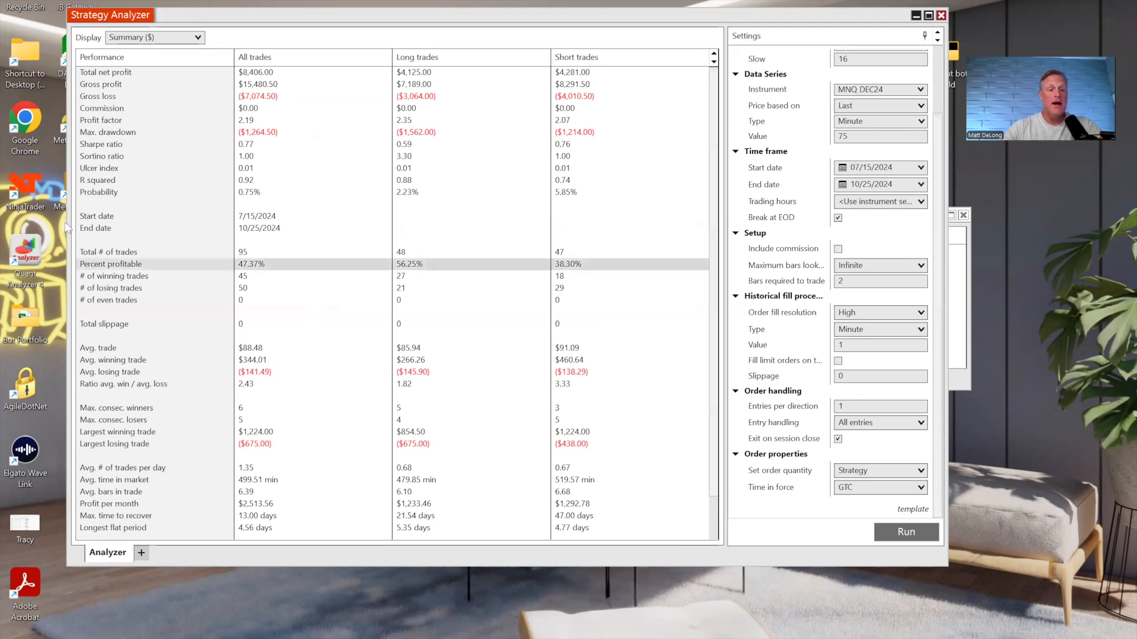
pyautogui.moveTo(496, 215)
pyautogui.mouseDown()
pyautogui.moveTo(444, 256)
pyautogui.moveTo(392, 271)
pyautogui.mouseUp()
pyautogui.moveTo(552, 273); pyautogui.dragTo(586, 273)
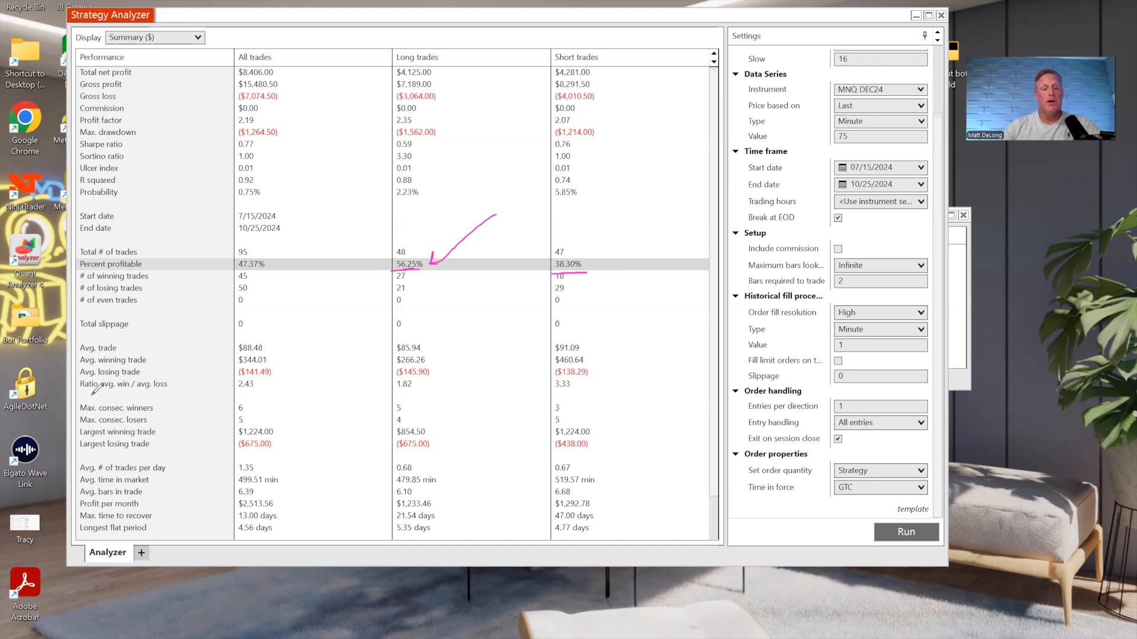
pyautogui.click(68, 391)
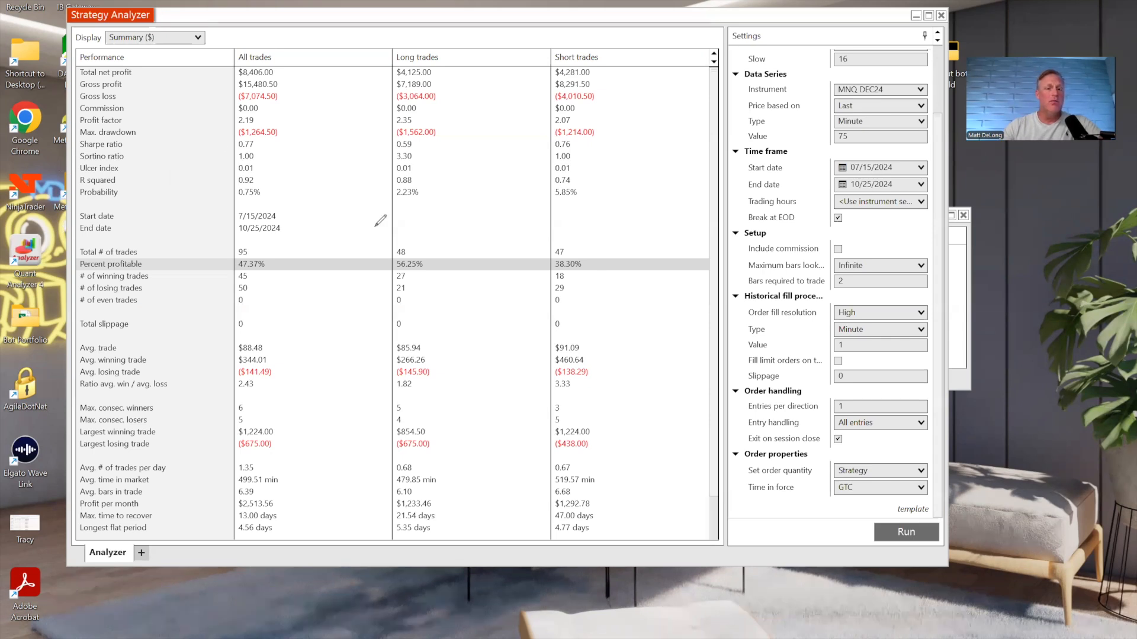
# Compare the total net profit of long and short trades with the total for all trades
pyautogui.moveTo(392, 276); pyautogui.dragTo(413, 273)
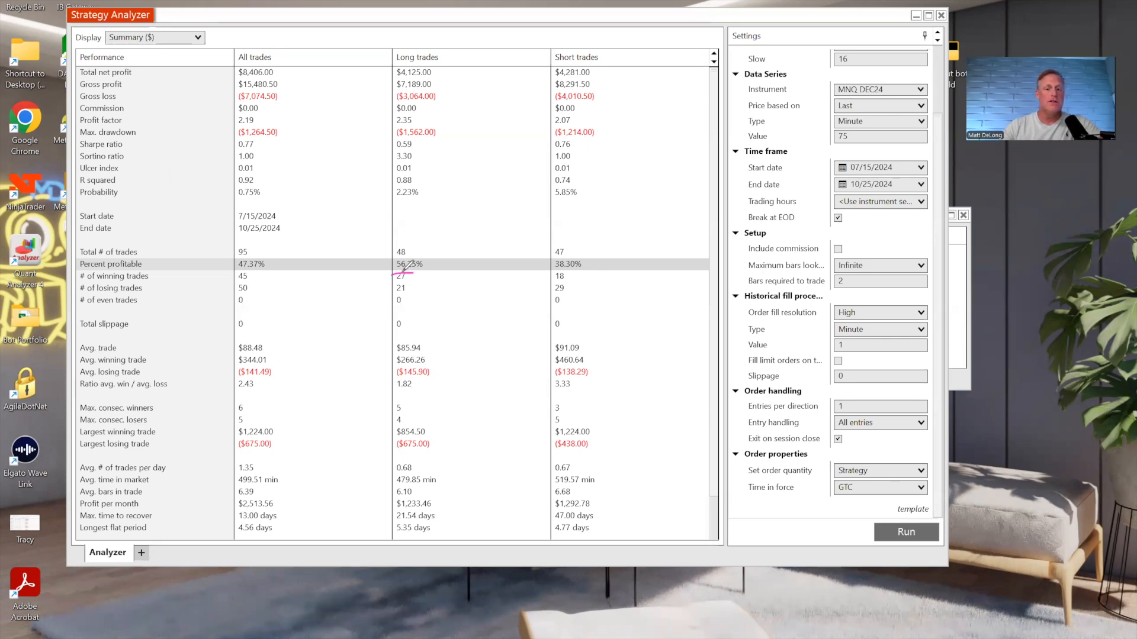
pyautogui.moveTo(397, 77); pyautogui.dragTo(436, 77)
pyautogui.moveTo(557, 76); pyautogui.dragTo(590, 76)
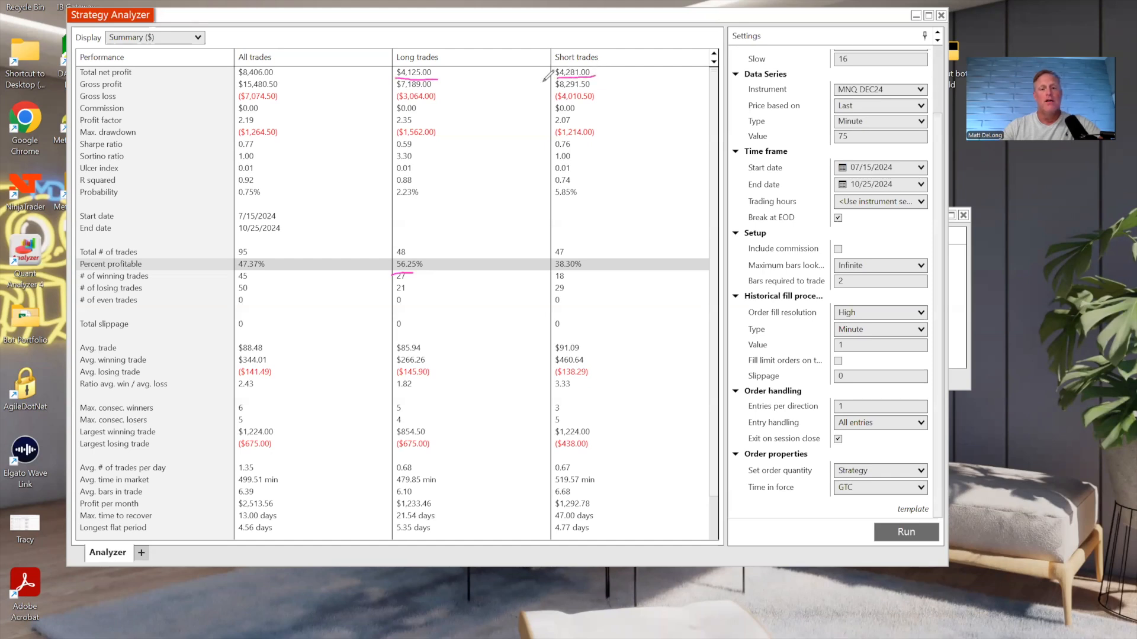
pyautogui.moveTo(502, 73)
pyautogui.mouseDown()
pyautogui.moveTo(526, 72)
pyautogui.moveTo(356, 43)
pyautogui.moveTo(284, 67)
pyautogui.moveTo(320, 71)
pyautogui.mouseUp()
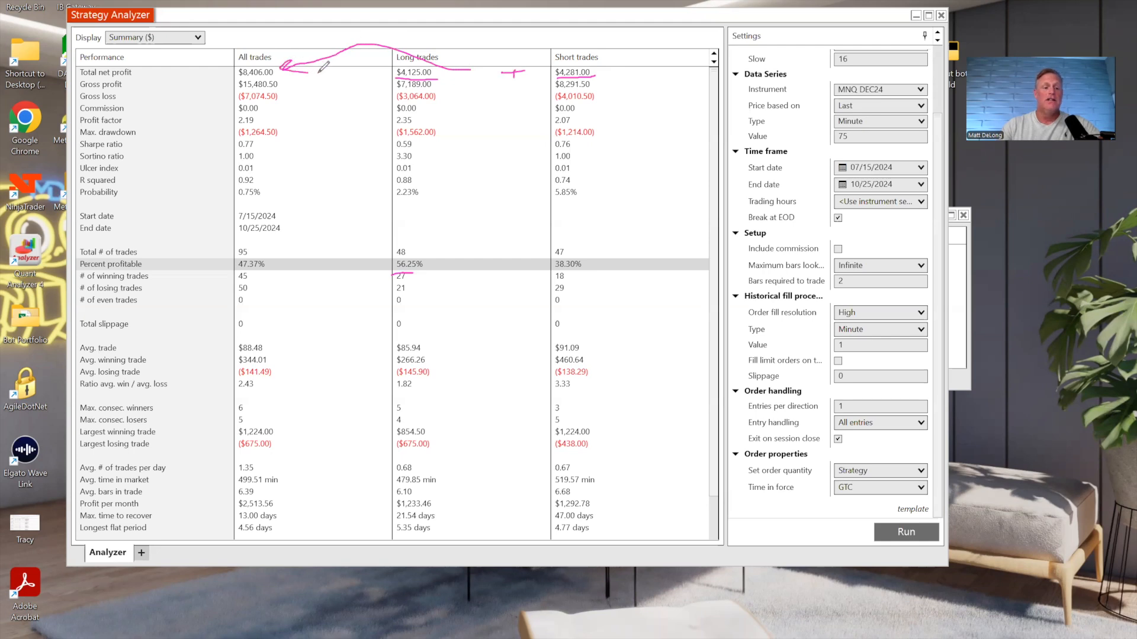
pyautogui.click(72, 406)
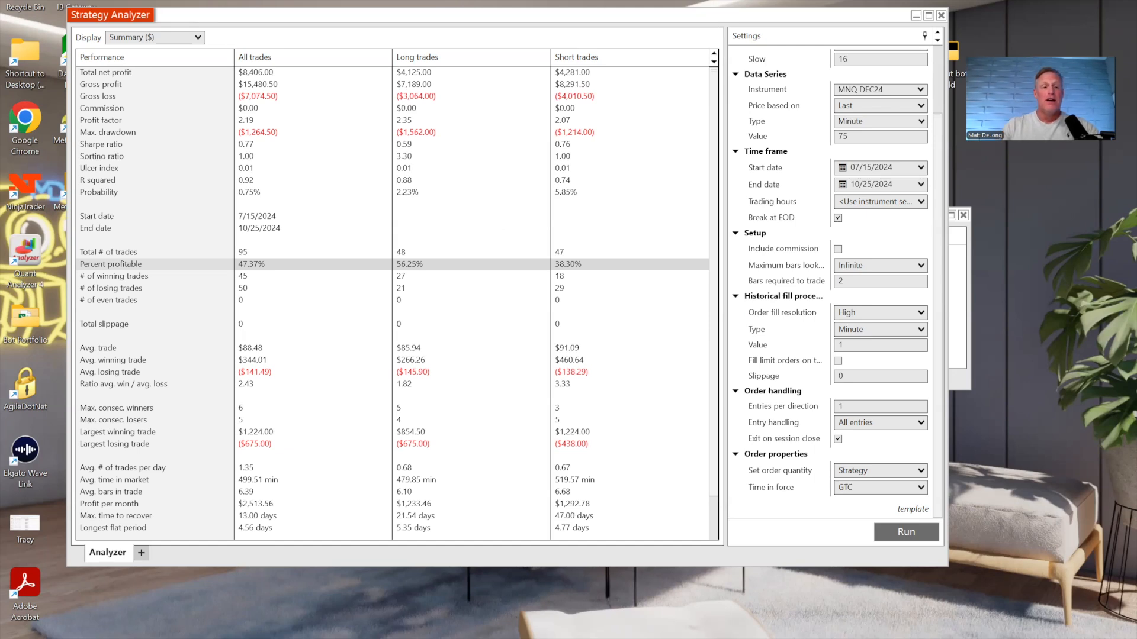
# Delete the old strategy template =MA-CROSSOVER-7-16-MNQ and close the template dialog without saving
pyautogui.click(910, 511)
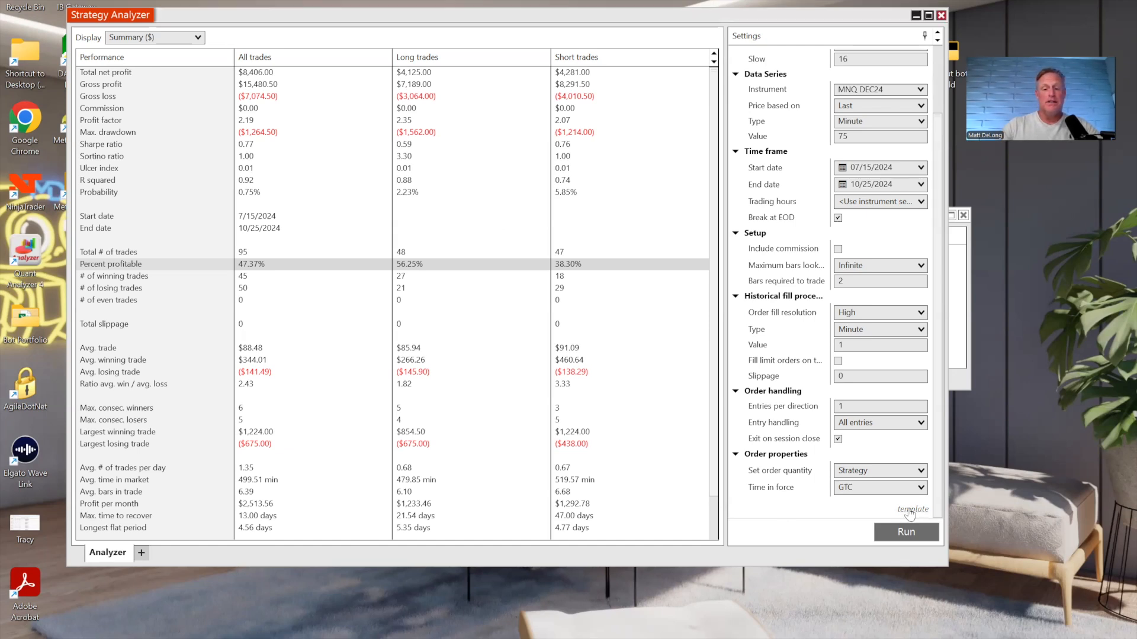
pyautogui.click(882, 511)
pyautogui.click(439, 201)
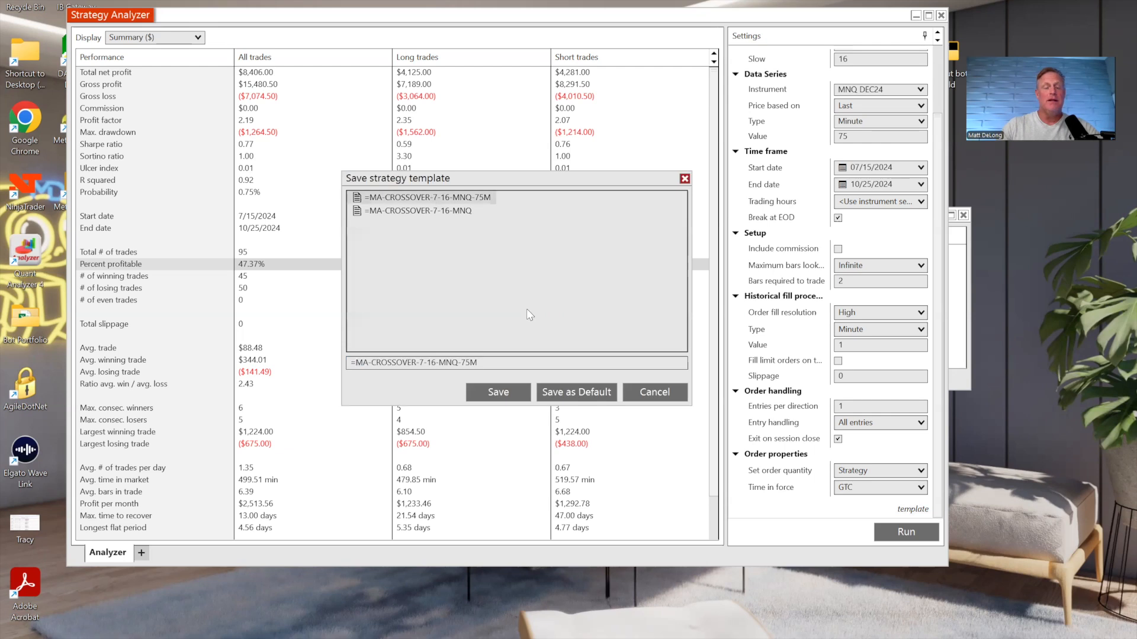
pyautogui.rightClick(465, 210)
pyautogui.click(492, 220)
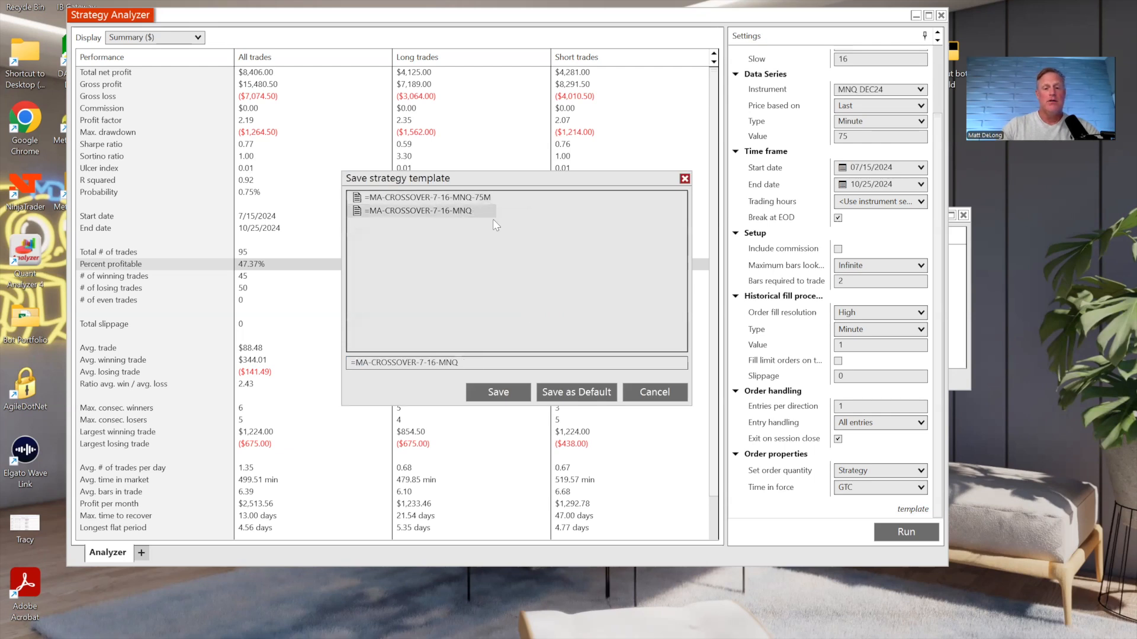
pyautogui.click(610, 327)
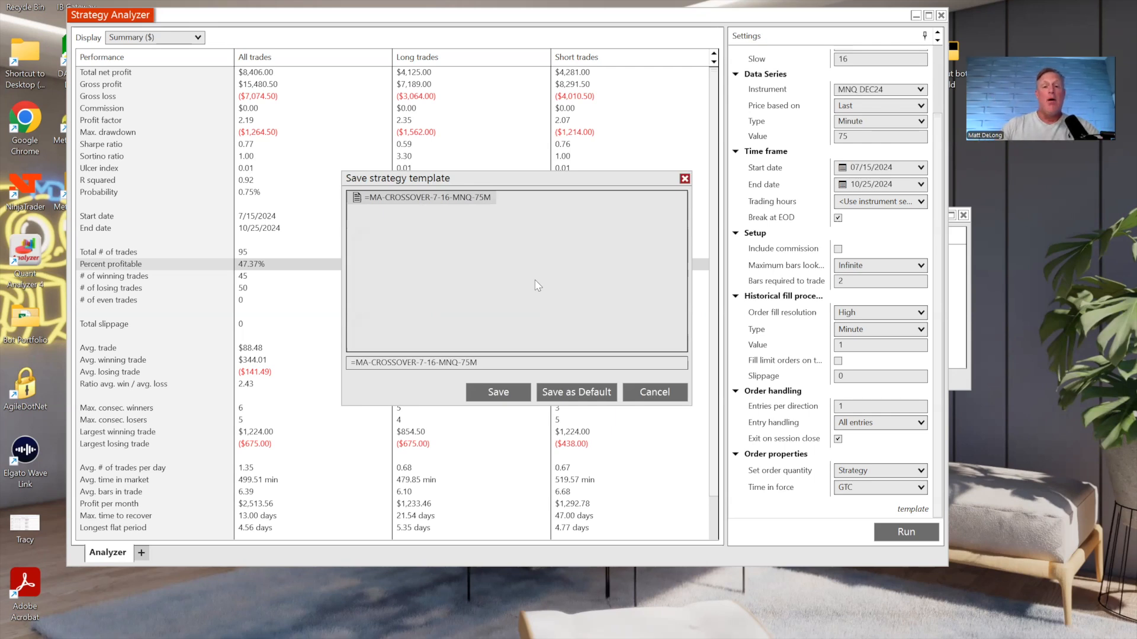
pyautogui.click(652, 397)
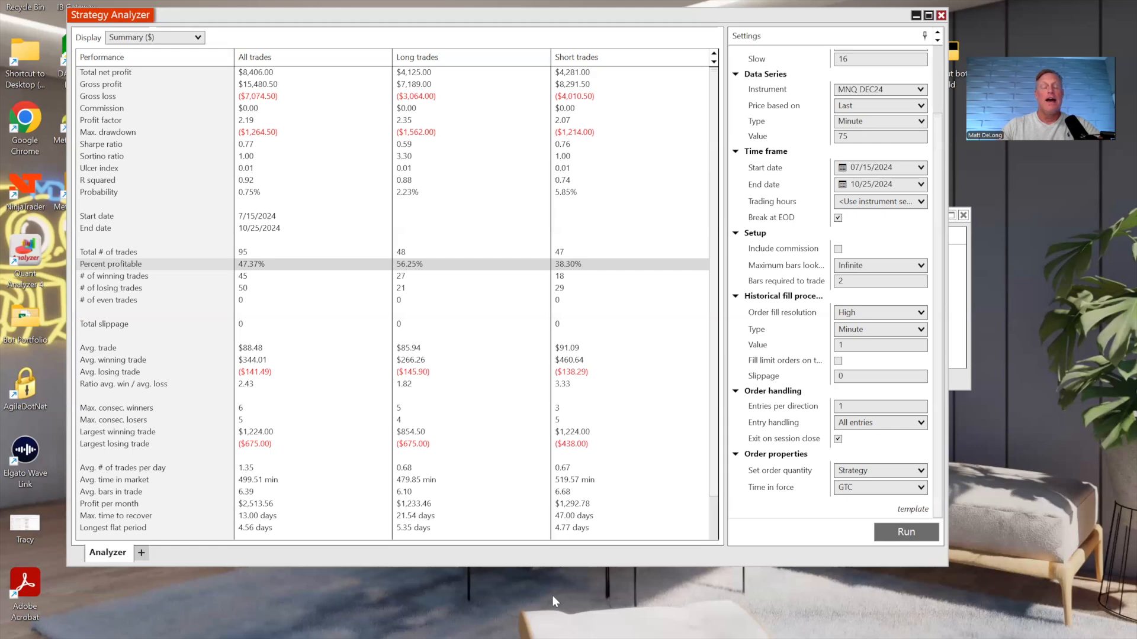
# Bring up the NinjaTrader Control Center and start a new chart with MNQ DEC24 as the instrument
pyautogui.click(552, 596)
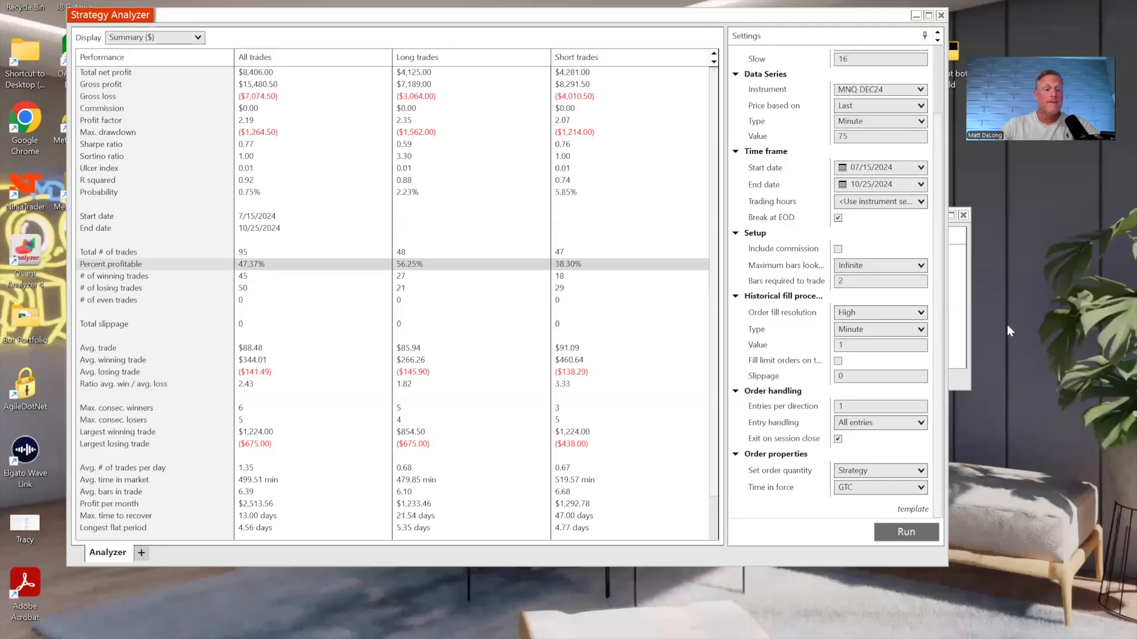
pyautogui.click(952, 326)
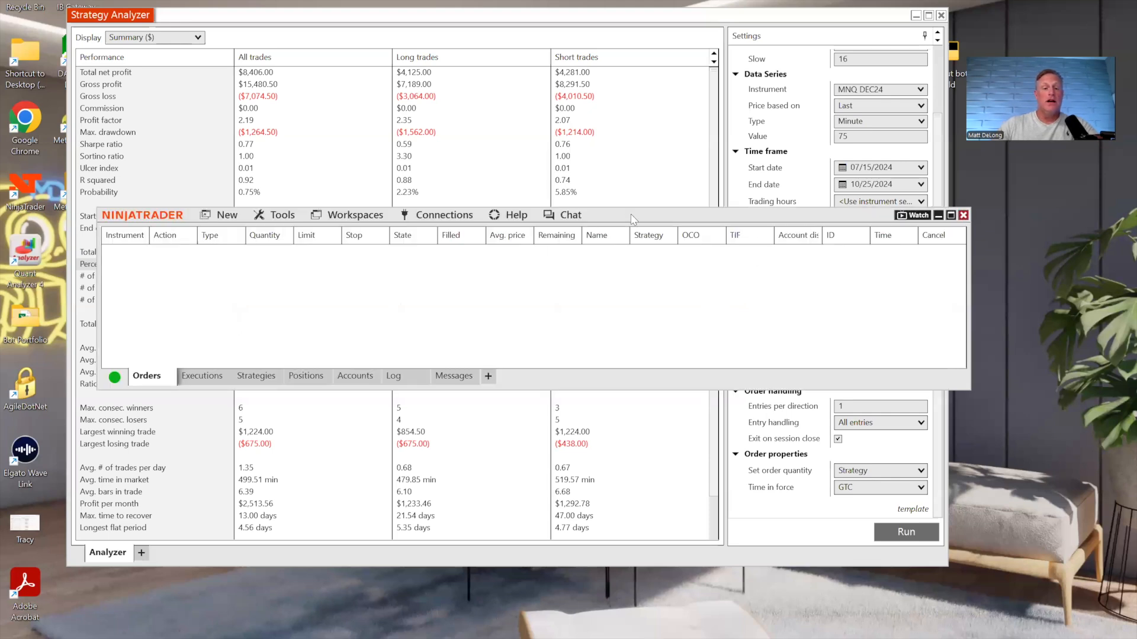
pyautogui.moveTo(619, 215); pyautogui.dragTo(634, 408)
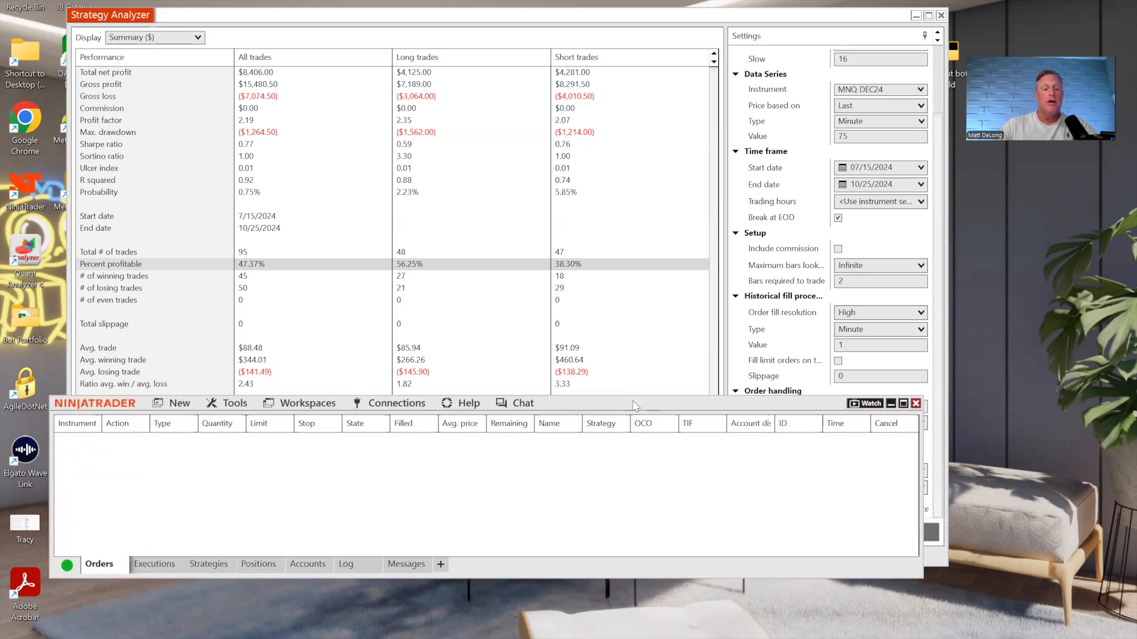
pyautogui.click(178, 405)
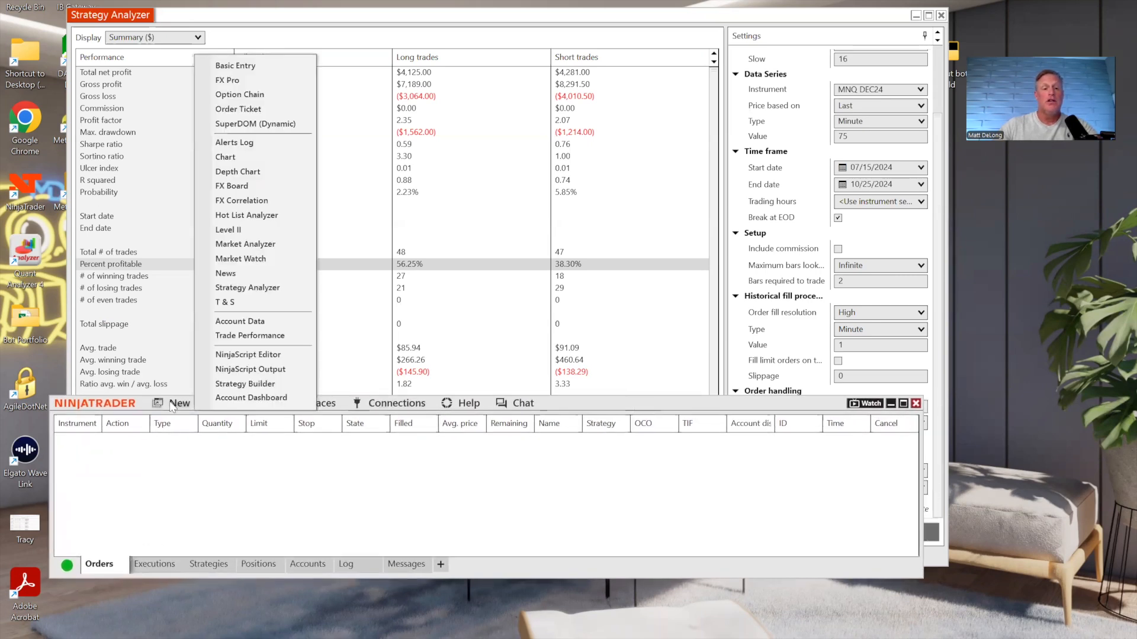
pyautogui.click(237, 157)
pyautogui.moveTo(418, 228); pyautogui.dragTo(417, 108)
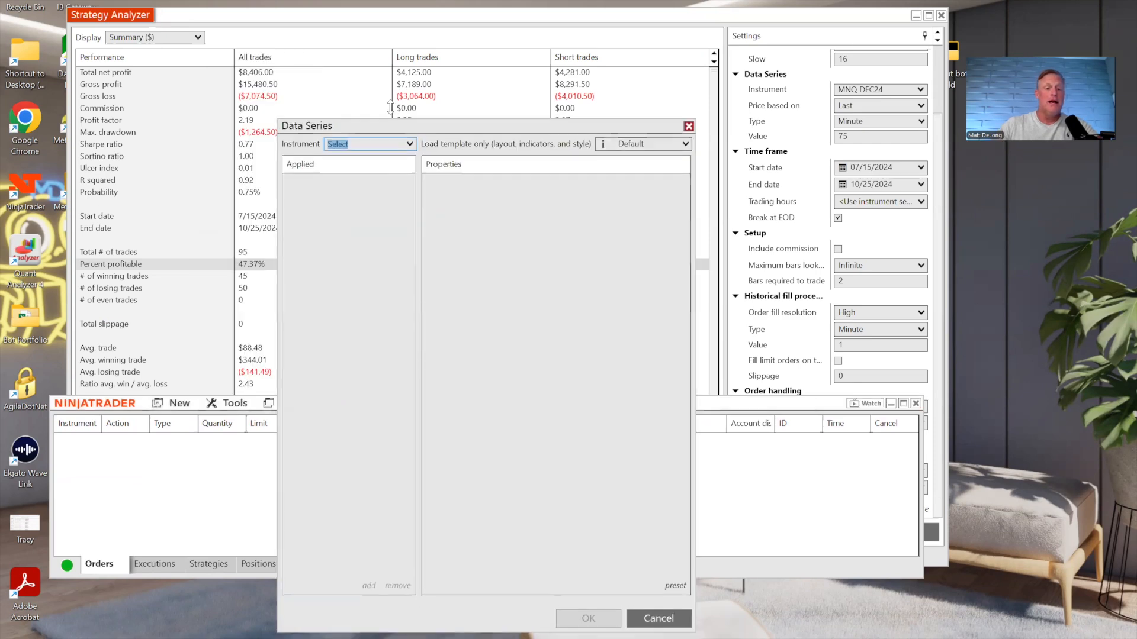
pyautogui.click(411, 131)
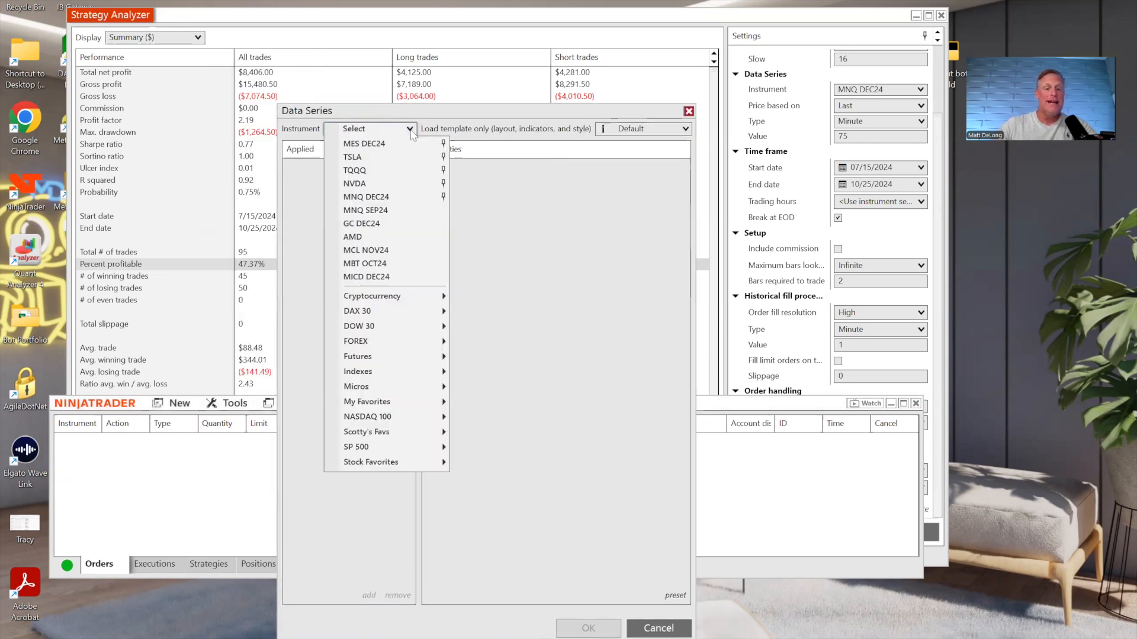
pyautogui.click(391, 199)
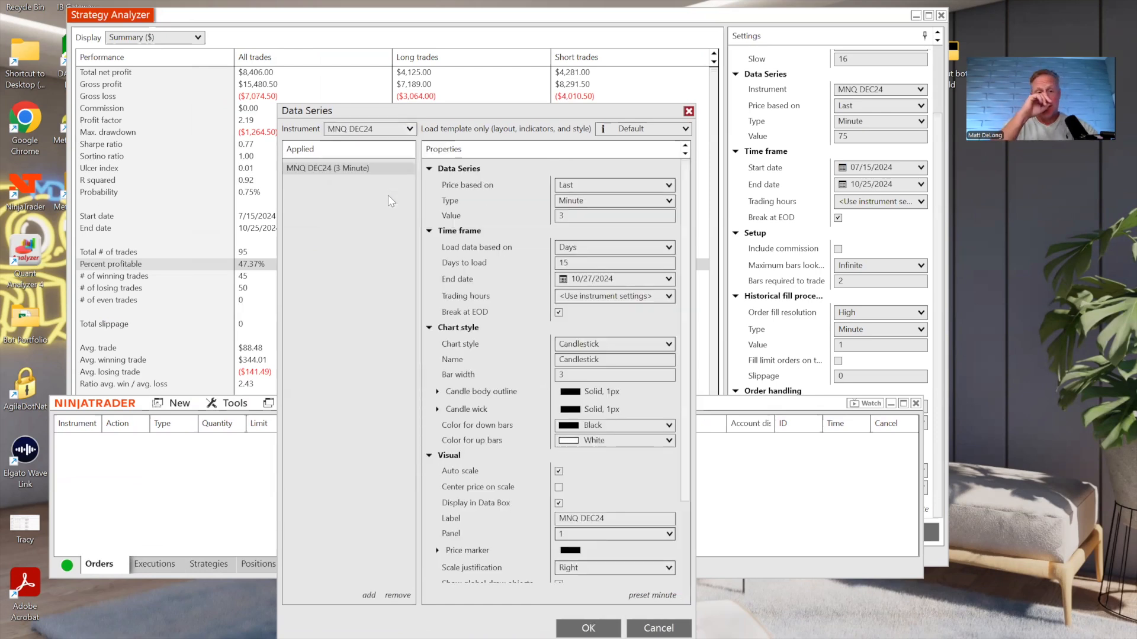
# Set the MNQ DEC24 data series to 75 minutes with 45 days to load and create the chart
pyautogui.click(572, 216)
pyautogui.write('75')
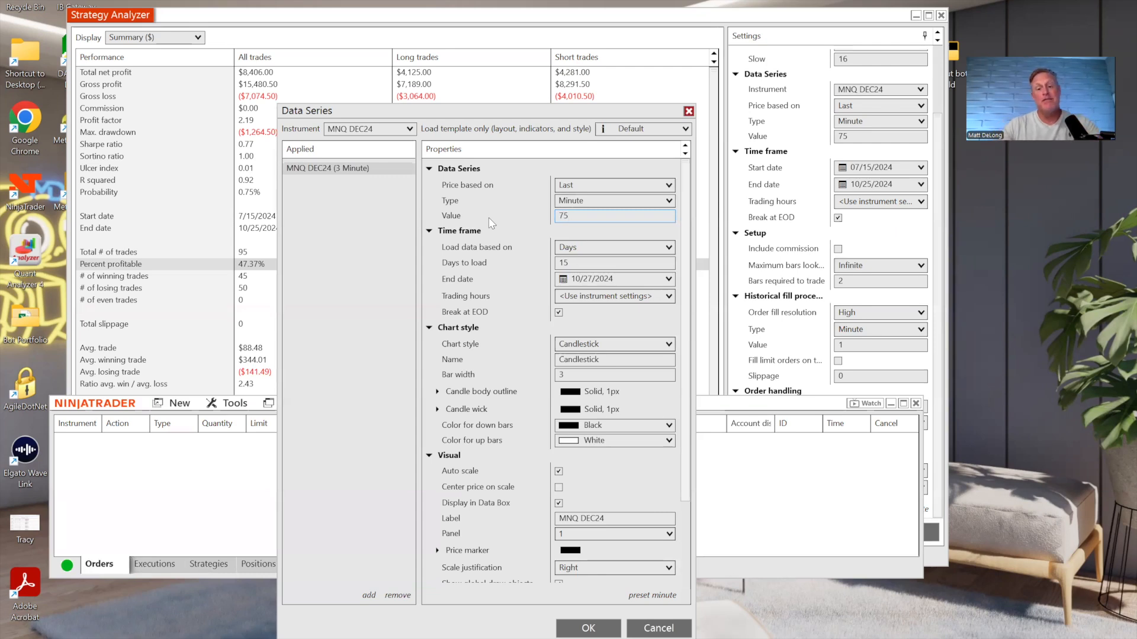
pyautogui.click(573, 261)
pyautogui.write('45')
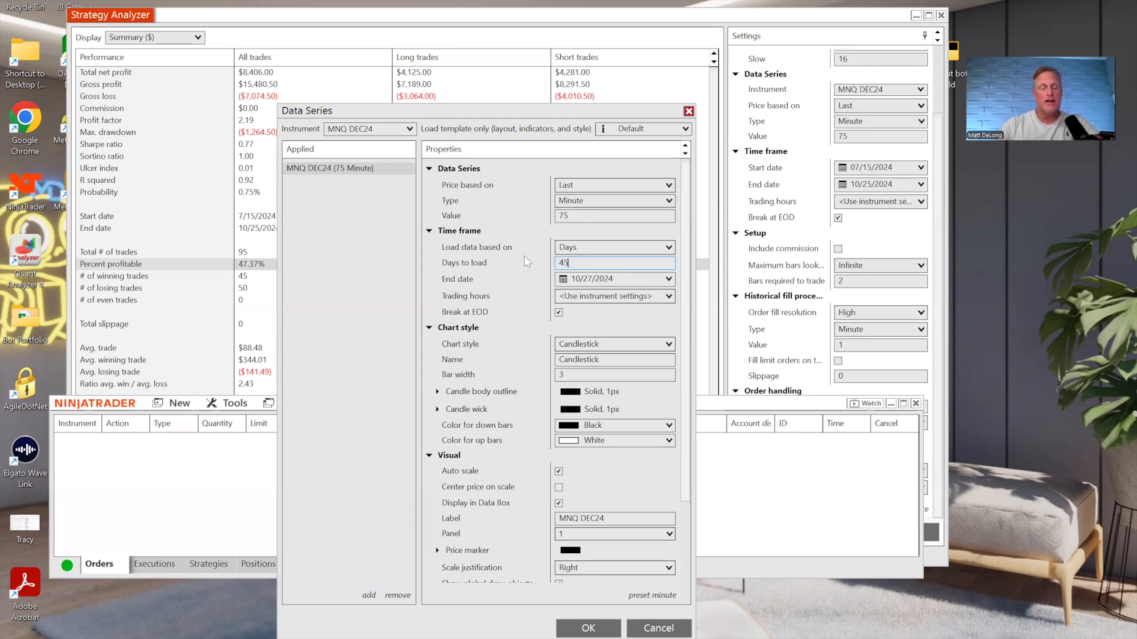
pyautogui.click(595, 216)
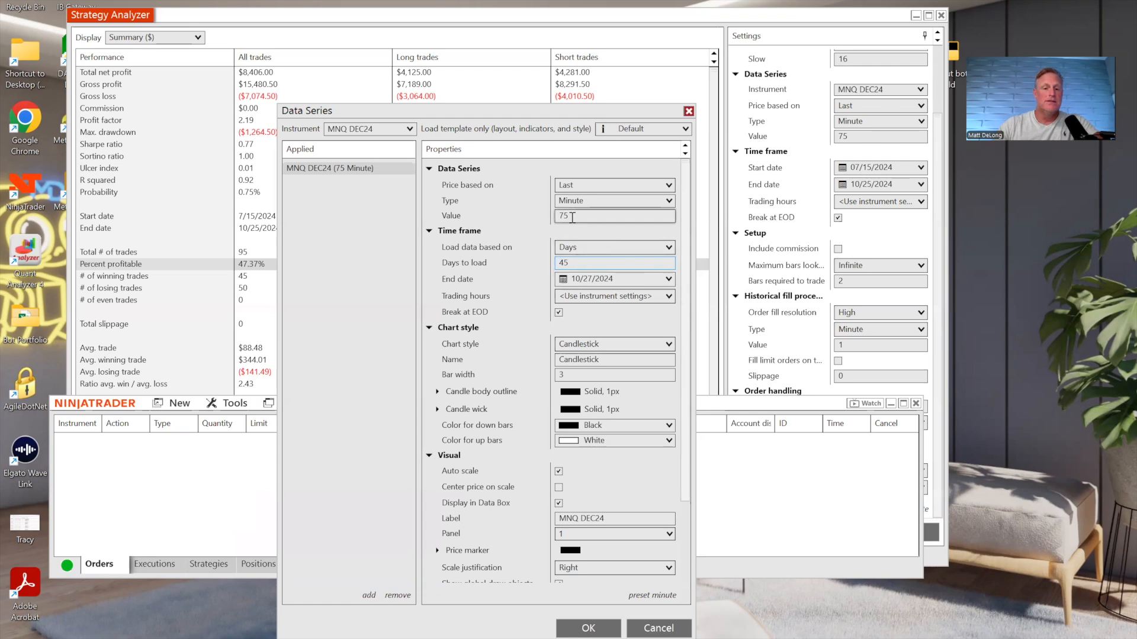
pyautogui.click(587, 627)
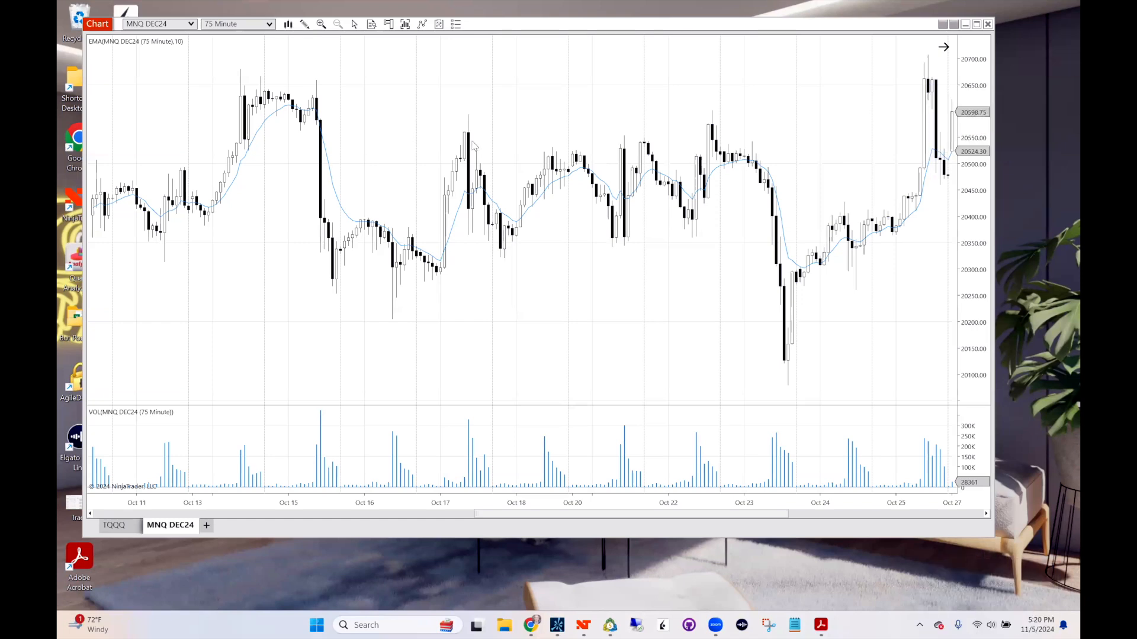
# Add an SMA indicator with a period of 7 to the MNQ DEC24 chart
pyautogui.click(422, 25)
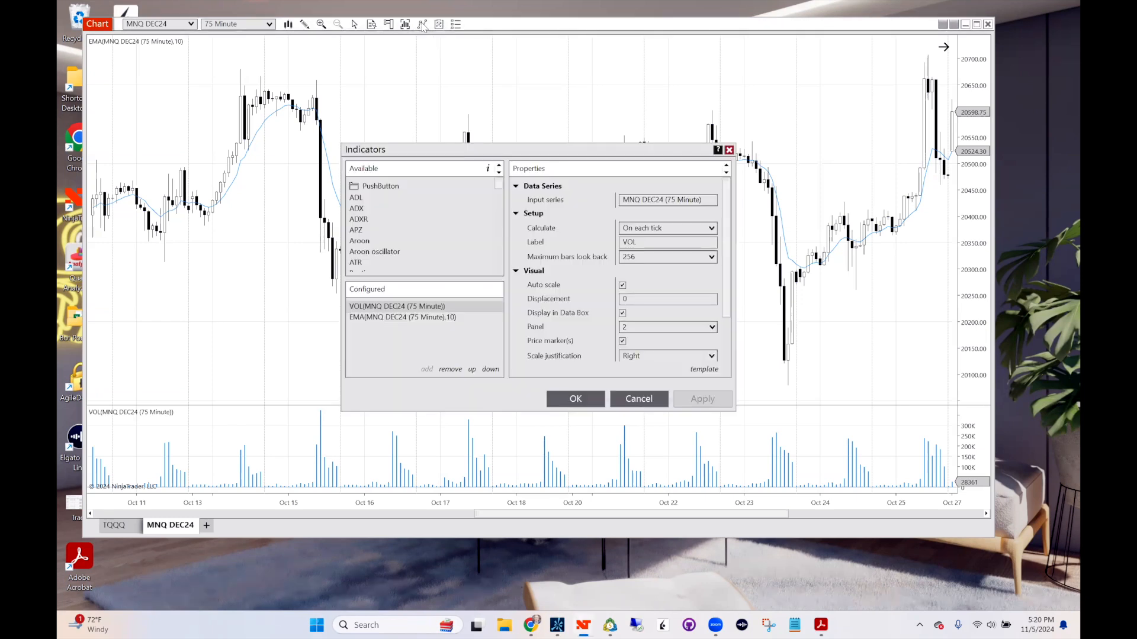
pyautogui.moveTo(497, 186); pyautogui.dragTo(492, 251)
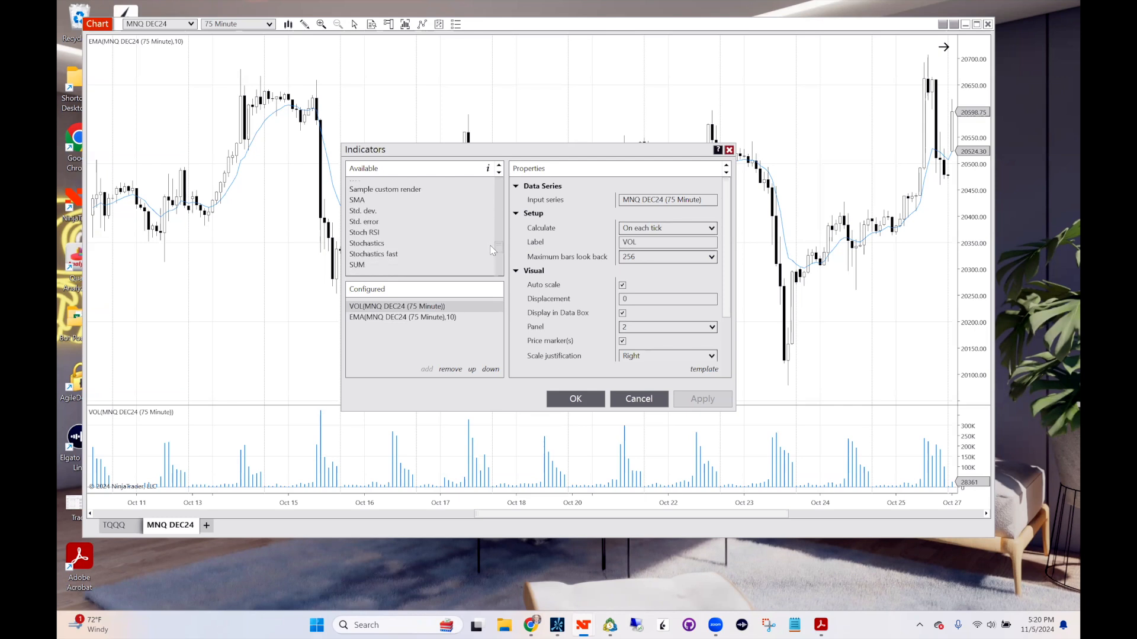
pyautogui.click(375, 201)
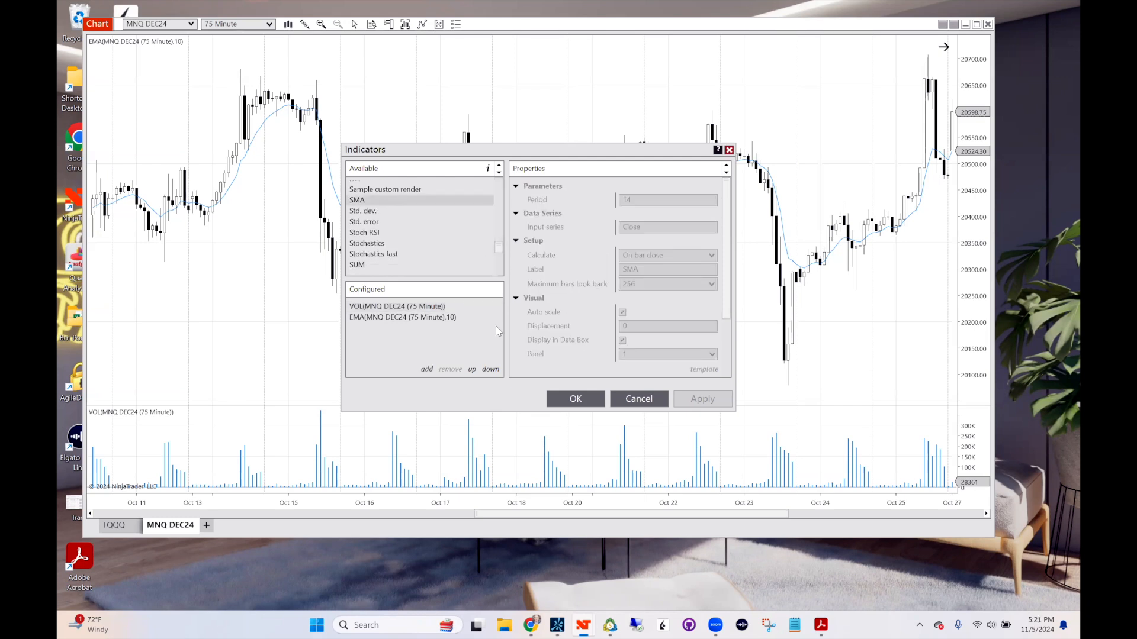
pyautogui.click(577, 402)
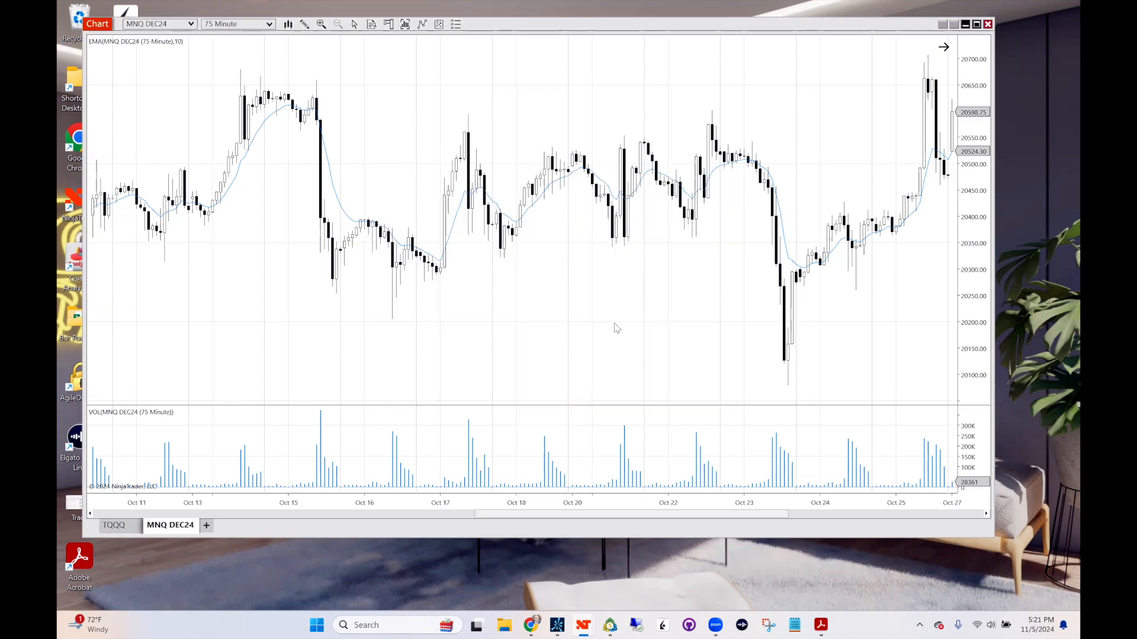
# Remove the 10-period EMA from the chart's configured indicators
pyautogui.click(441, 26)
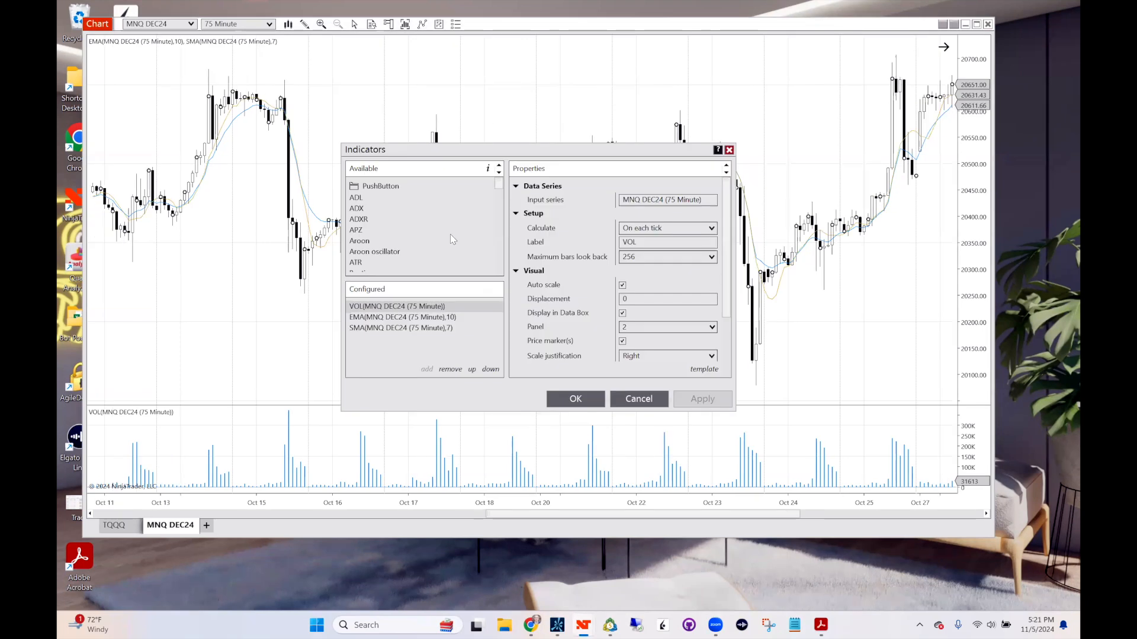
pyautogui.click(431, 327)
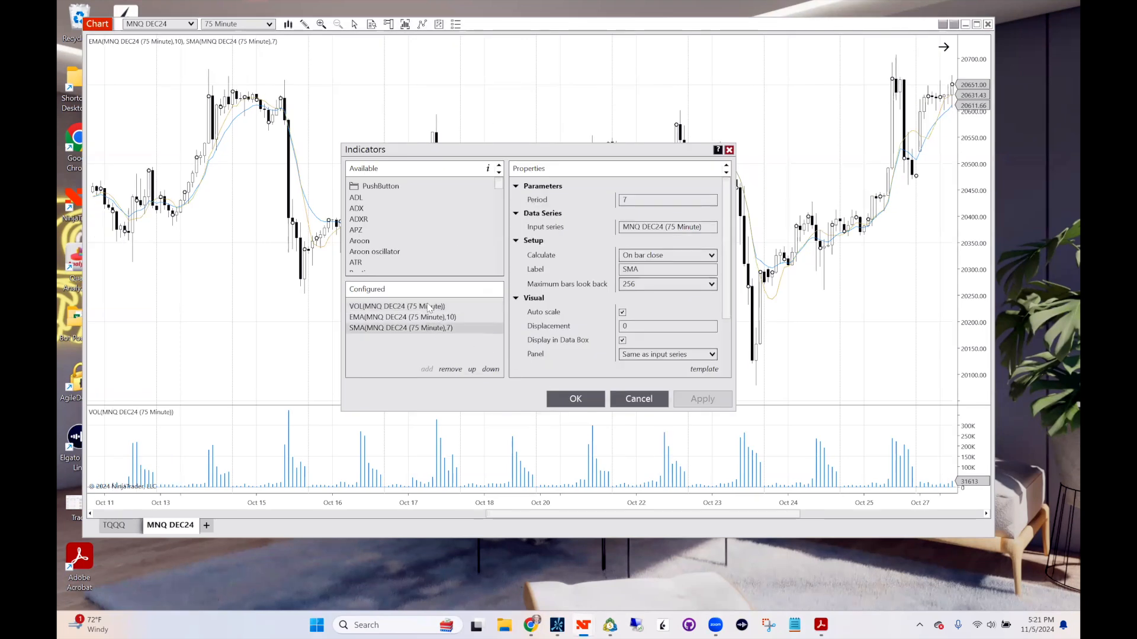
pyautogui.click(424, 317)
pyautogui.click(450, 369)
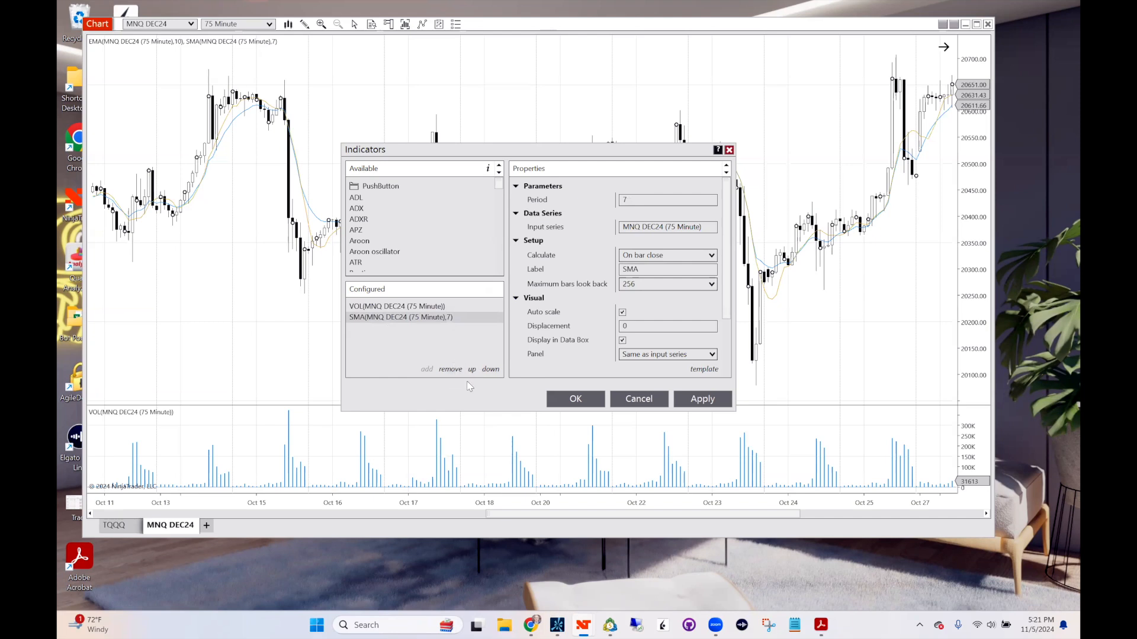
# Add a second SMA indicator and set its period to 16
pyautogui.click(398, 253)
pyautogui.write('sm')
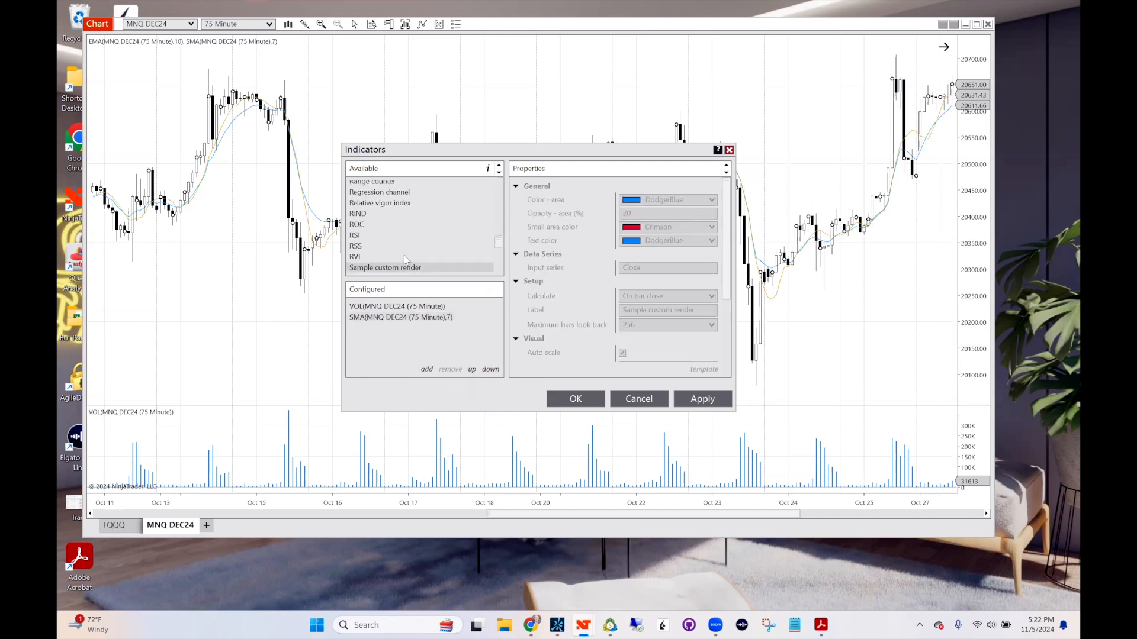
pyautogui.doubleClick(390, 268)
pyautogui.doubleClick(631, 200)
pyautogui.write('16')
# Set the plot color of the 16-period SMA to Red
pyautogui.scroll(-3, 699, 328)
pyautogui.click(630, 353)
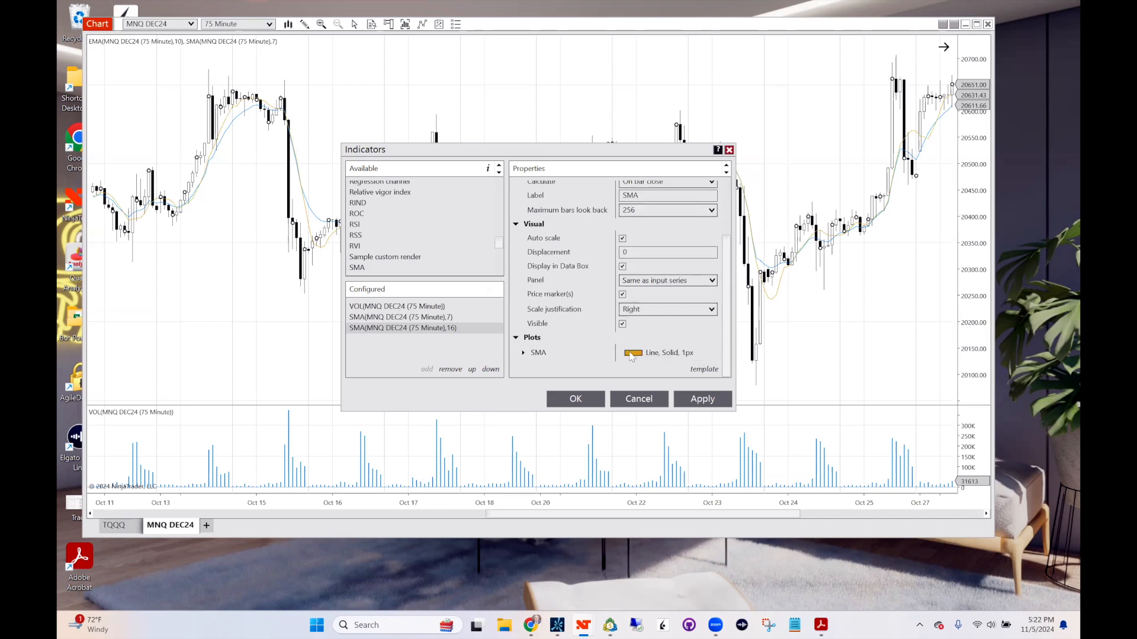
pyautogui.click(545, 352)
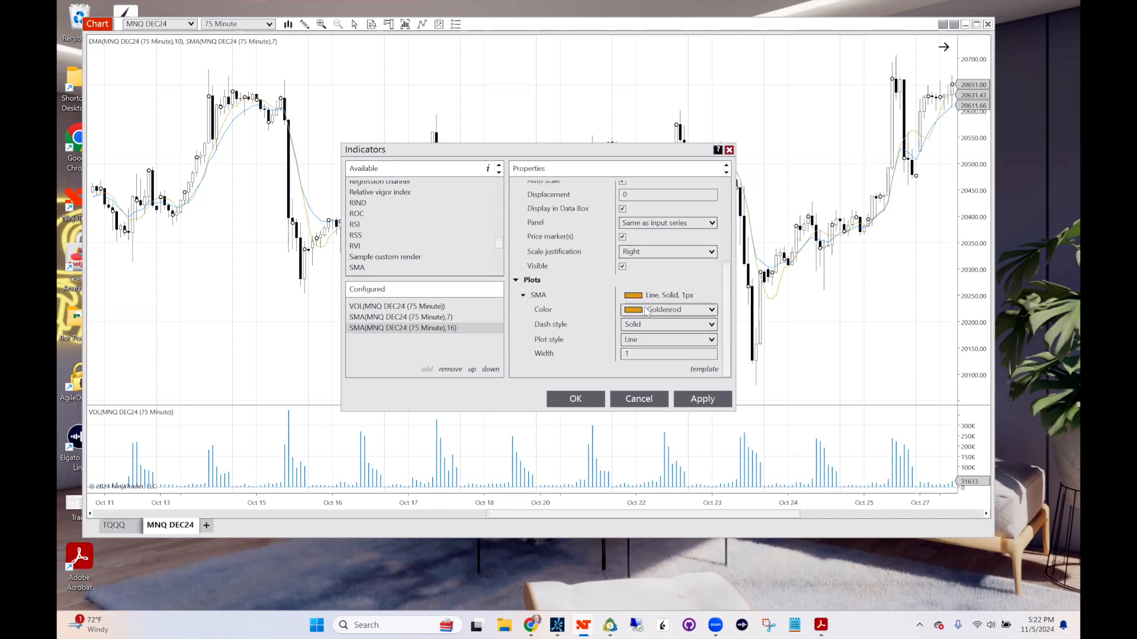
pyautogui.click(711, 310)
pyautogui.click(654, 335)
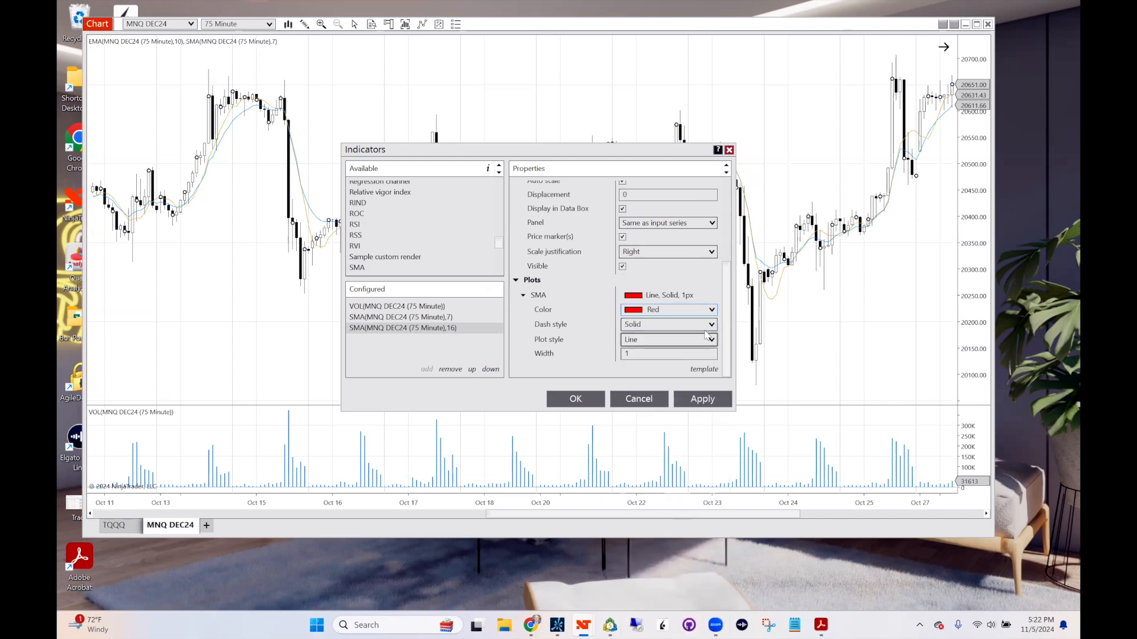
pyautogui.scroll(5, 725, 315)
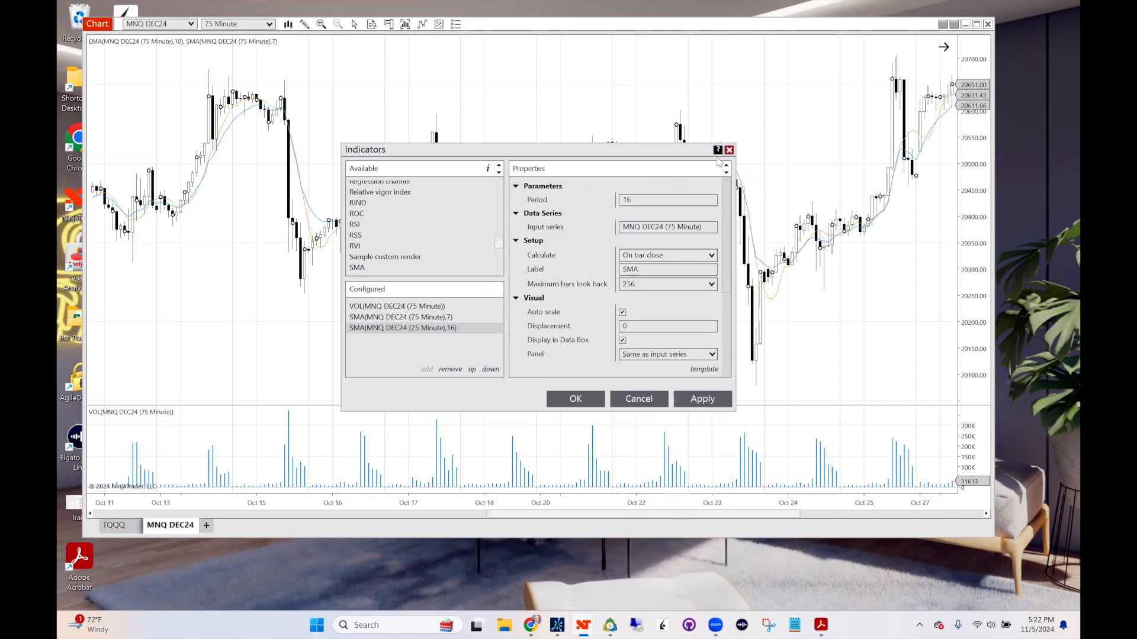
# Set the plot color of the 7-period SMA to SeaGreen and apply the indicator changes to the chart
pyautogui.click(363, 318)
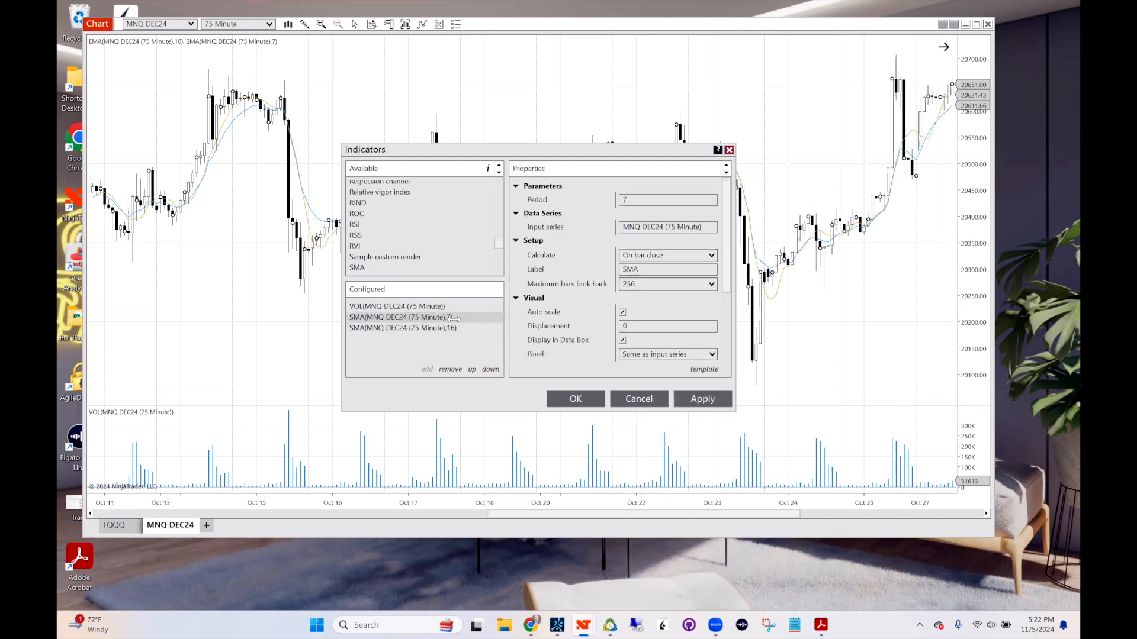
pyautogui.click(414, 328)
pyautogui.scroll(-5, 723, 316)
pyautogui.scroll(5, 723, 197)
pyautogui.click(467, 317)
pyautogui.scroll(-1, 727, 278)
pyautogui.scroll(-4, 727, 278)
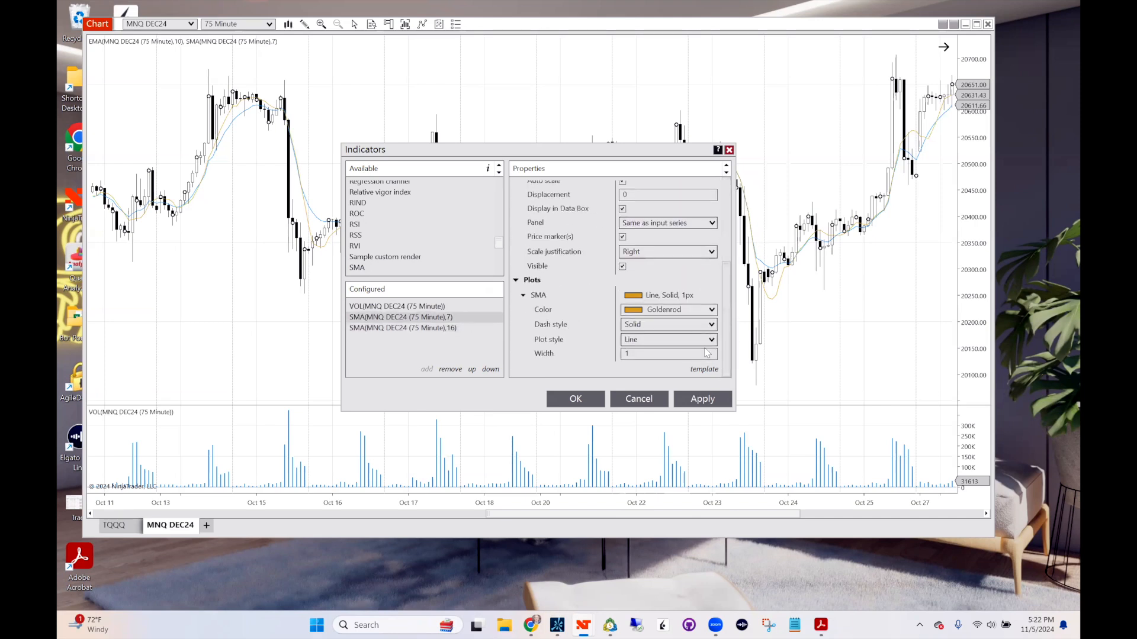
pyautogui.click(711, 311)
pyautogui.click(657, 330)
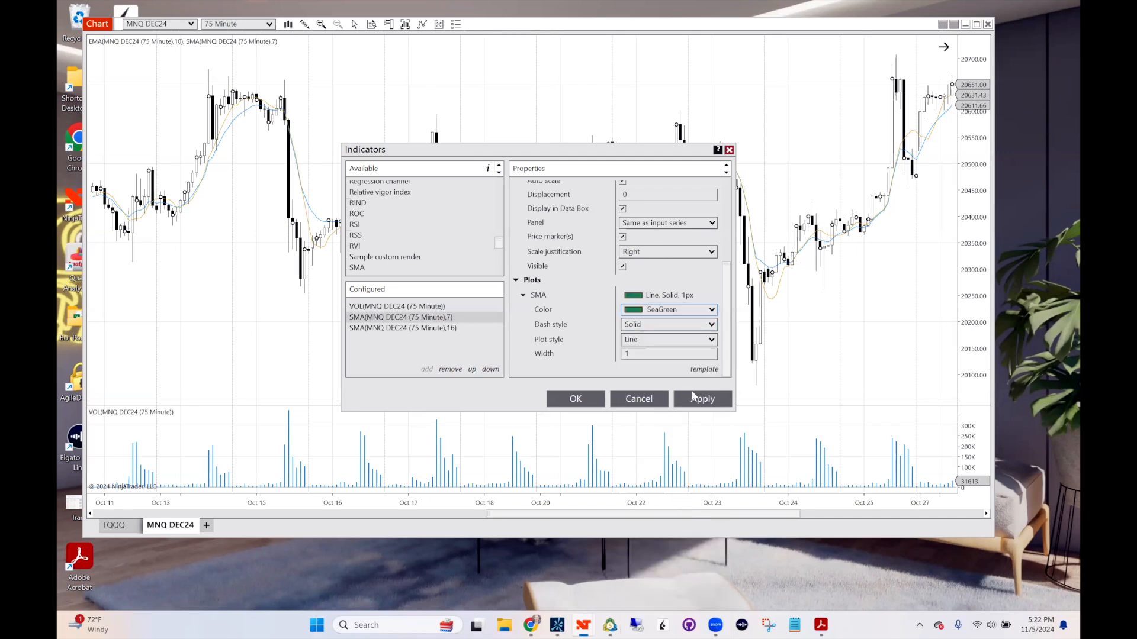
pyautogui.click(703, 399)
pyautogui.click(647, 403)
# Mark the moving-average crossovers between Oct 8 and Oct 13 with freehand strokes and trace the Oct 8 upswing
pyautogui.scroll(5, 658, 395)
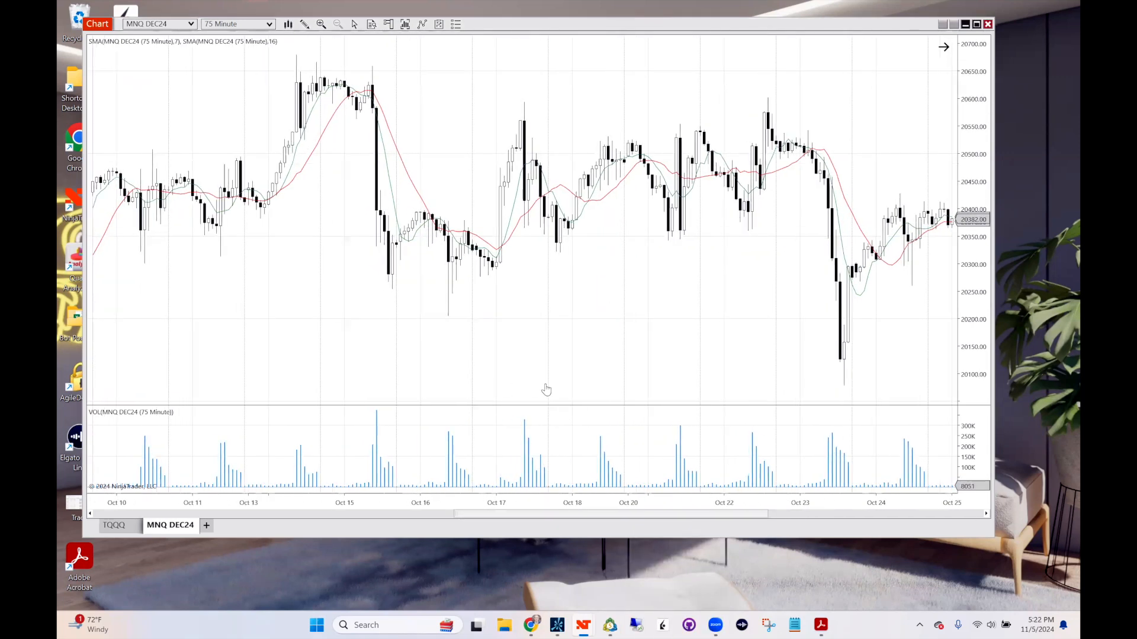
pyautogui.scroll(10, 569, 392)
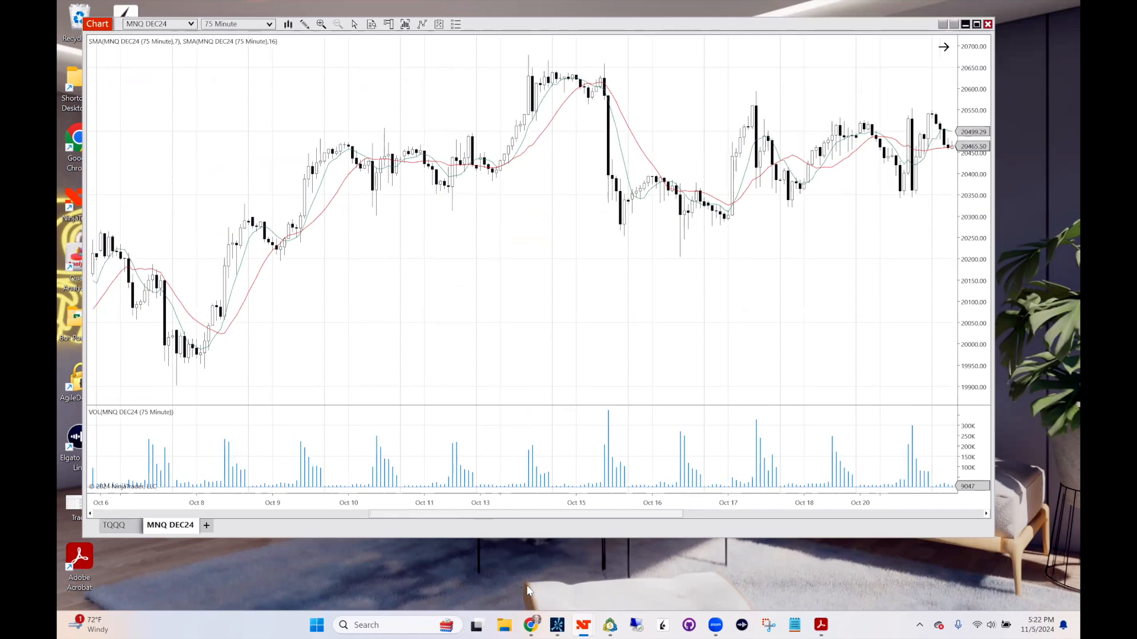
pyautogui.hotkey('ctrl', '2')
pyautogui.moveTo(219, 327); pyautogui.dragTo(226, 300)
pyautogui.moveTo(207, 349); pyautogui.dragTo(224, 337)
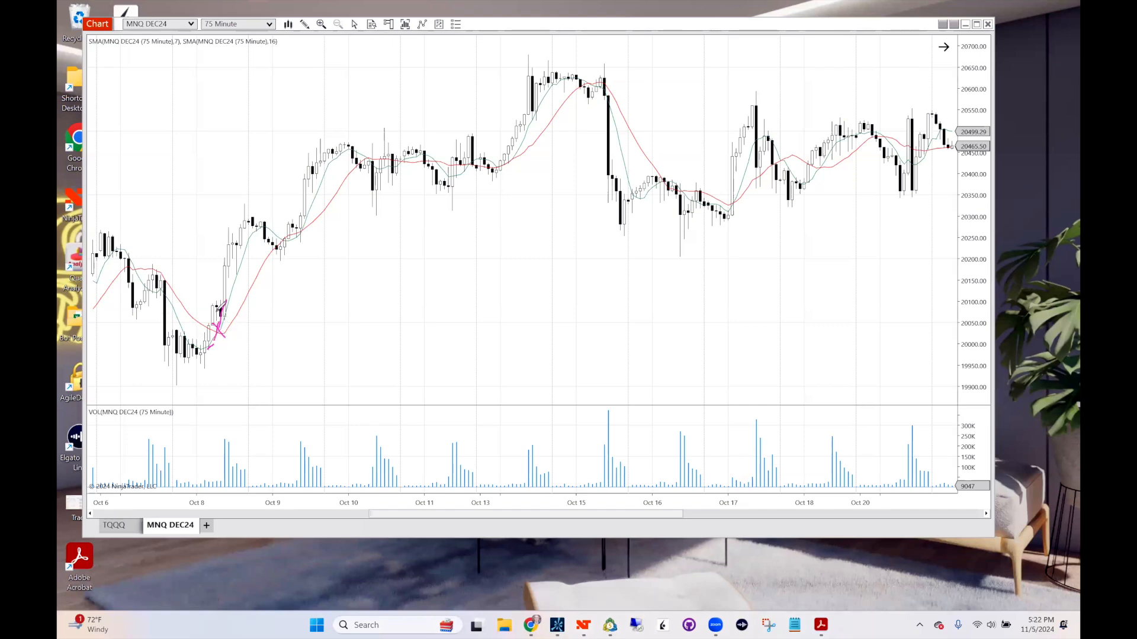
pyautogui.moveTo(216, 307); pyautogui.dragTo(261, 239)
pyautogui.moveTo(276, 233); pyautogui.dragTo(277, 247)
pyautogui.moveTo(297, 225); pyautogui.dragTo(297, 235)
pyautogui.moveTo(362, 153); pyautogui.dragTo(363, 163)
pyautogui.moveTo(401, 155)
pyautogui.mouseDown()
pyautogui.moveTo(407, 170)
pyautogui.moveTo(396, 171)
pyautogui.moveTo(451, 151)
pyautogui.moveTo(492, 169)
pyautogui.mouseUp()
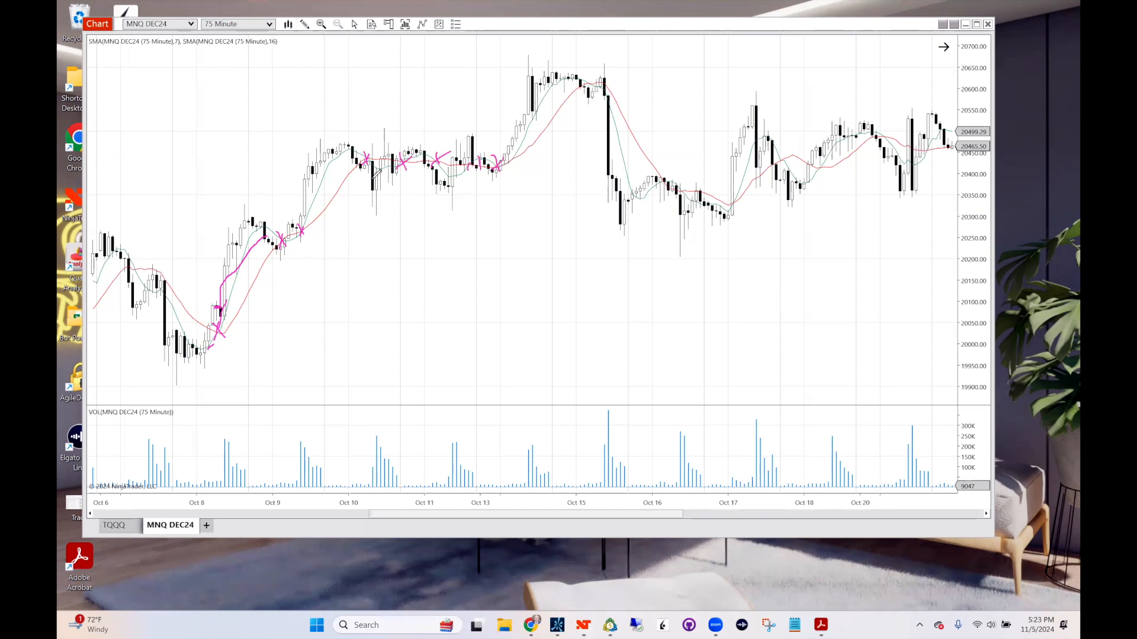
# Outline the sideways range between Oct 10 and Oct 13 with upper and lower lines, and clear the annotations
pyautogui.moveTo(368, 171); pyautogui.dragTo(498, 171)
pyautogui.moveTo(385, 152); pyautogui.dragTo(501, 151)
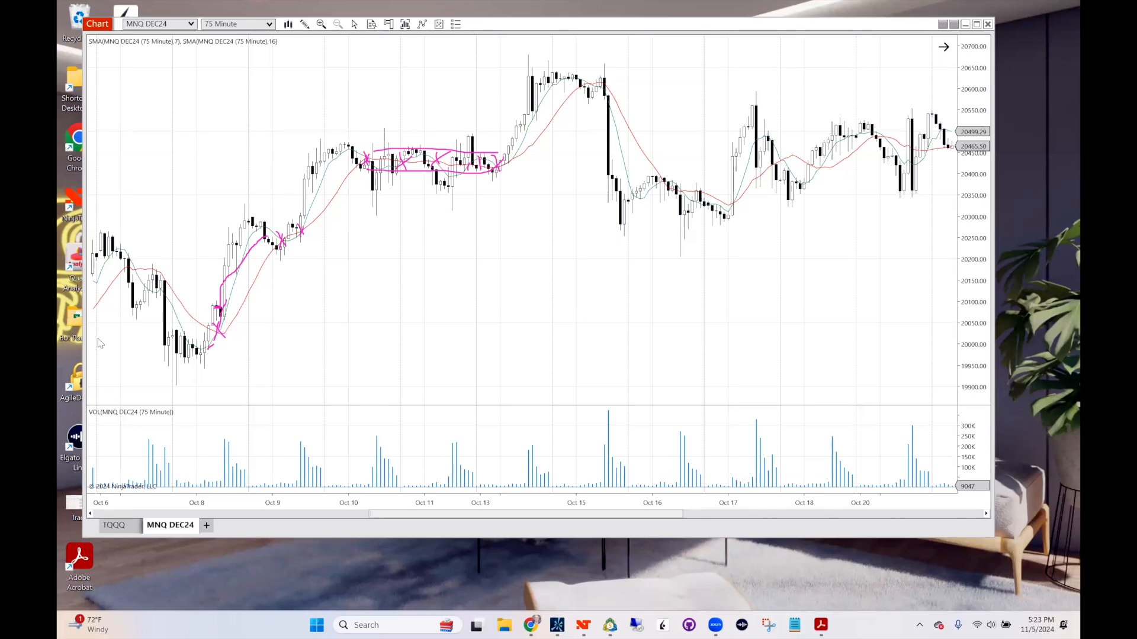
pyautogui.click(57, 174)
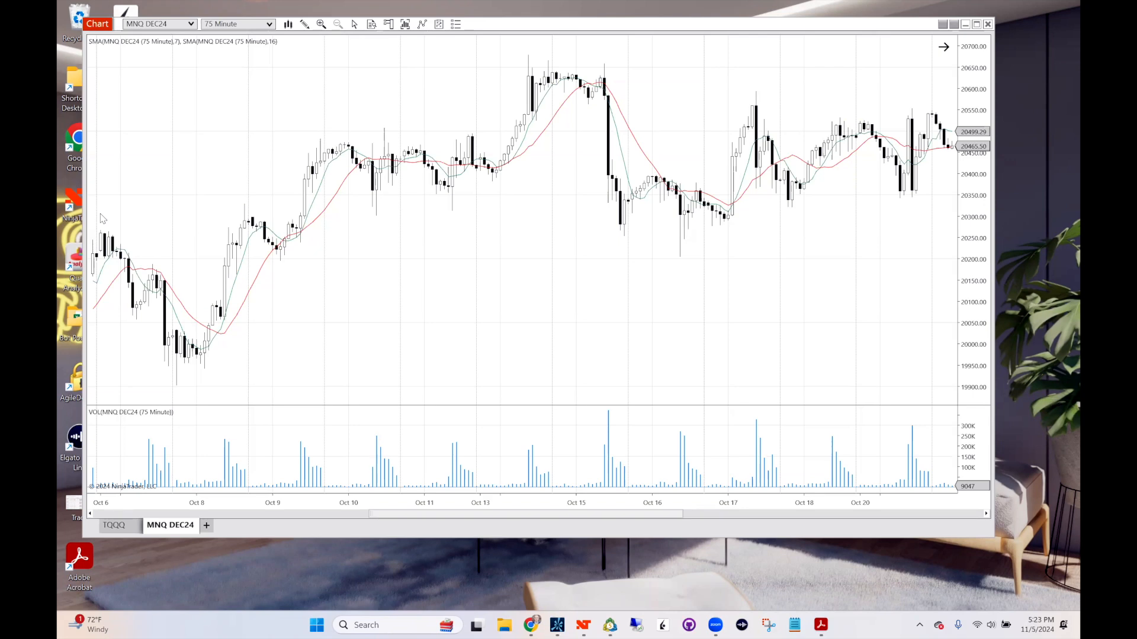
# Mark the Oct 8 crossover, underline the 75 Minute interval, circle the rally that follows, and clear the annotations
pyautogui.moveTo(216, 322); pyautogui.dragTo(223, 339)
pyautogui.moveTo(214, 340)
pyautogui.mouseDown()
pyautogui.moveTo(265, 225)
pyautogui.moveTo(299, 237)
pyautogui.mouseUp()
pyautogui.moveTo(203, 32); pyautogui.dragTo(210, 33)
pyautogui.moveTo(215, 287); pyautogui.dragTo(210, 299)
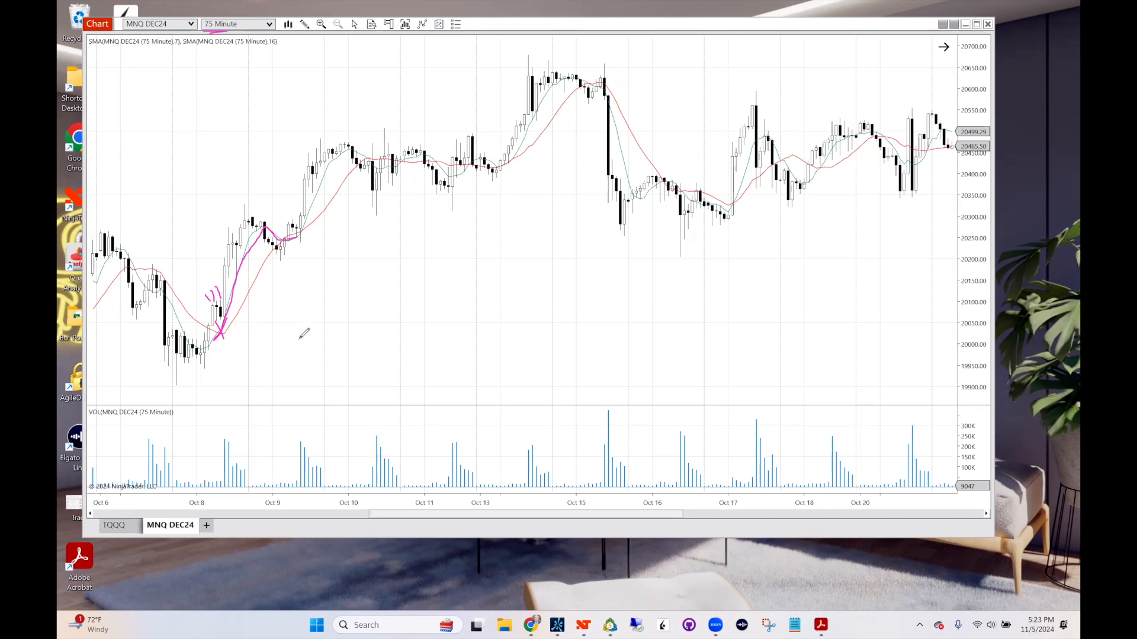
pyautogui.moveTo(227, 320)
pyautogui.mouseDown()
pyautogui.moveTo(258, 201)
pyautogui.moveTo(204, 281)
pyautogui.moveTo(227, 327)
pyautogui.mouseUp()
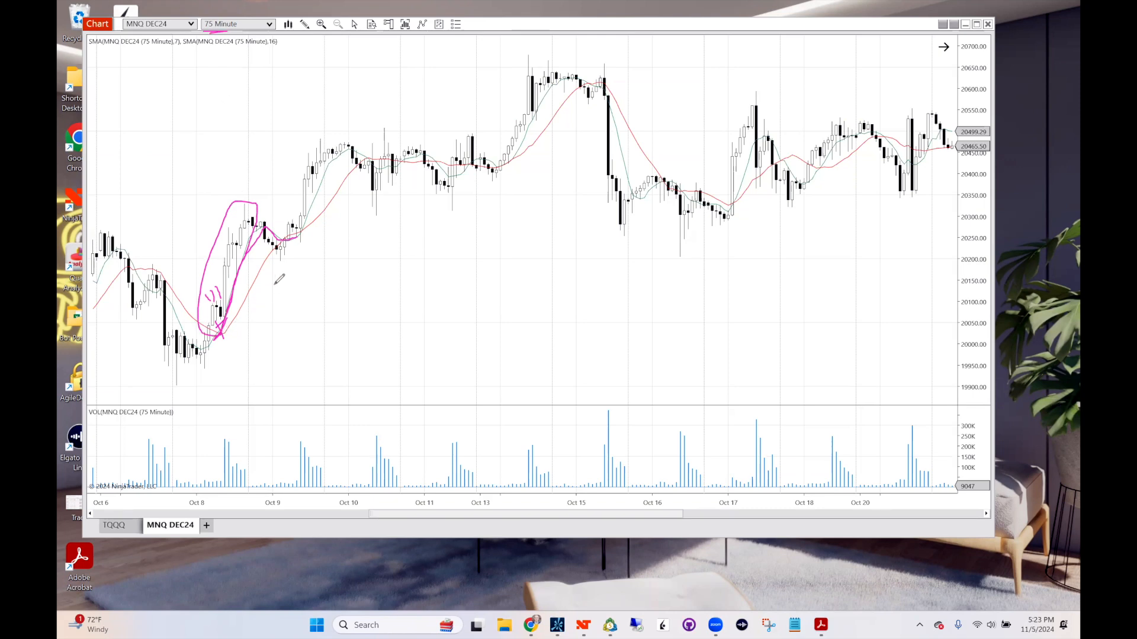
pyautogui.moveTo(255, 510); pyautogui.dragTo(502, 511)
pyautogui.click(127, 392)
# Draw a freehand box around the Oct 9 pullback and rally, and erase it
pyautogui.moveTo(249, 186); pyautogui.dragTo(248, 252)
pyautogui.moveTo(327, 134)
pyautogui.mouseDown()
pyautogui.moveTo(329, 255)
pyautogui.moveTo(294, 261)
pyautogui.moveTo(249, 220)
pyautogui.moveTo(258, 166)
pyautogui.moveTo(327, 135)
pyautogui.mouseUp()
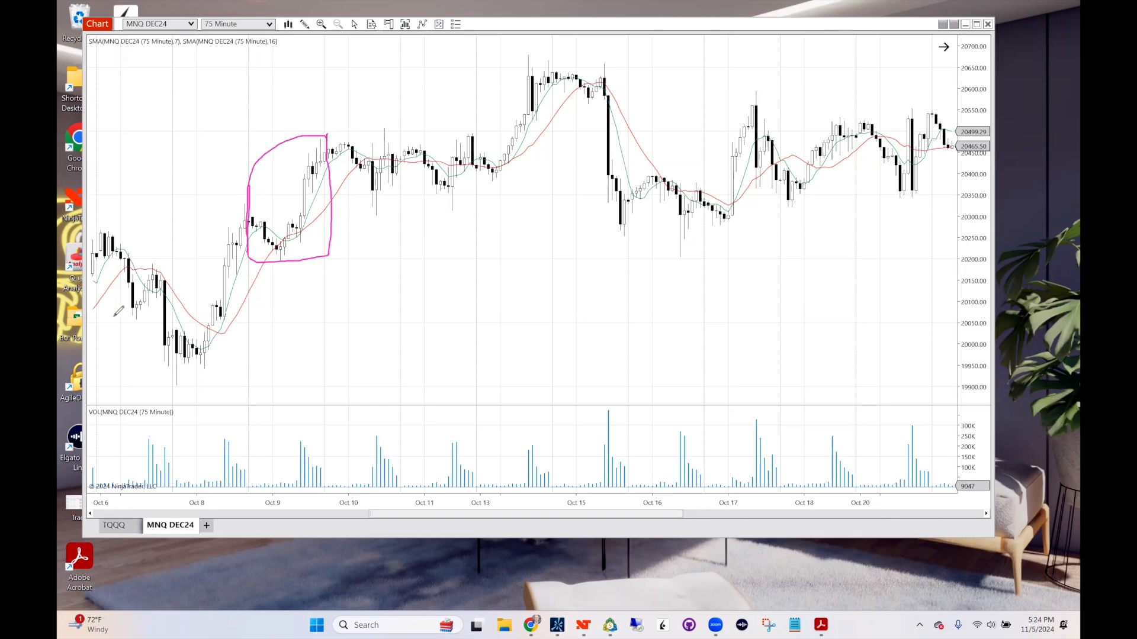
pyautogui.press('e')
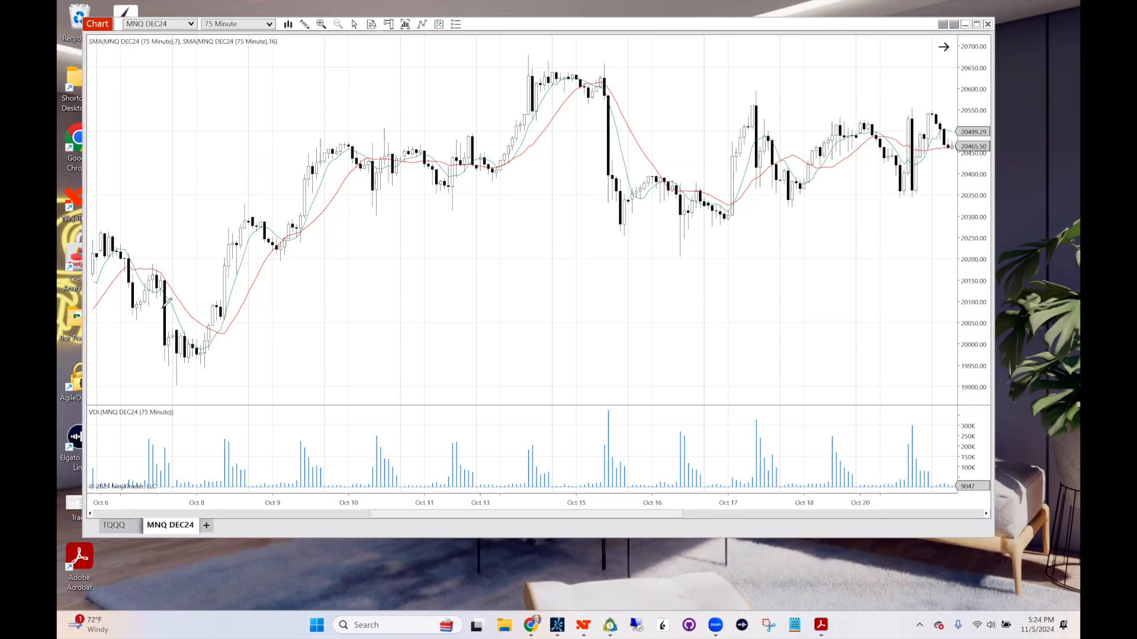
# Draw freehand arrows along the Oct 8 rise and the Oct 15 decline, and mark the crossover near Oct 16
pyautogui.moveTo(215, 299)
pyautogui.mouseDown()
pyautogui.moveTo(250, 253)
pyautogui.moveTo(257, 274)
pyautogui.mouseUp()
pyautogui.moveTo(585, 79)
pyautogui.mouseDown()
pyautogui.moveTo(596, 90)
pyautogui.moveTo(584, 89)
pyautogui.moveTo(635, 108)
pyautogui.moveTo(652, 157)
pyautogui.moveTo(659, 142)
pyautogui.mouseUp()
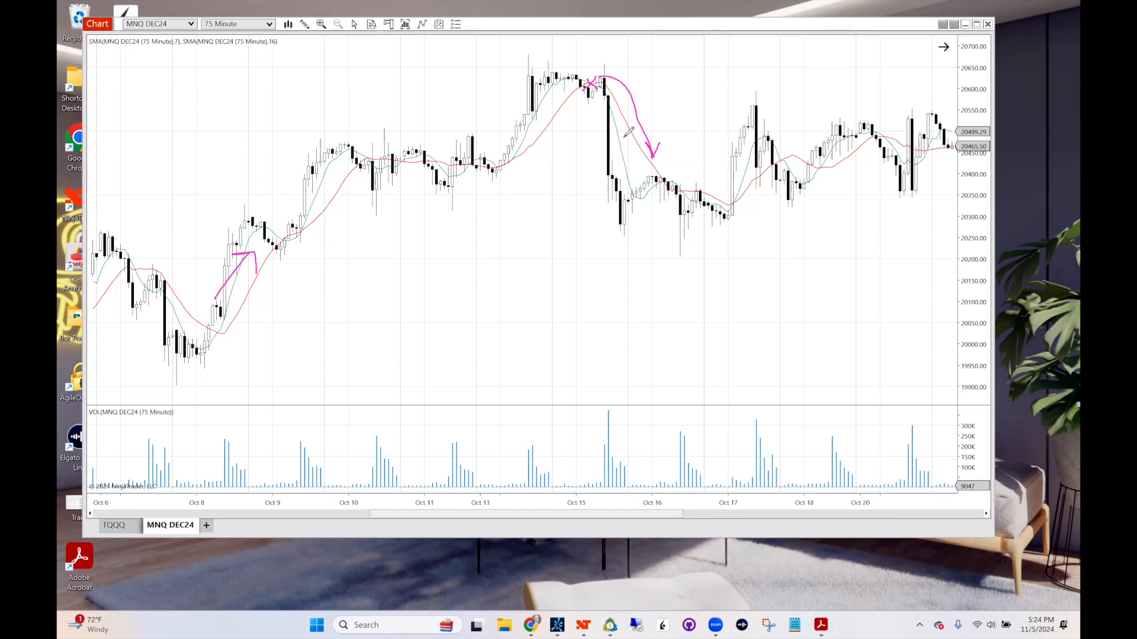
pyautogui.moveTo(665, 174); pyautogui.dragTo(651, 193)
pyautogui.moveTo(657, 173); pyautogui.dragTo(669, 191)
# Mark the crossovers around Oct 17, trace the rise between them, and clear the annotations
pyautogui.moveTo(733, 203); pyautogui.dragTo(739, 196)
pyautogui.moveTo(777, 156); pyautogui.dragTo(785, 156)
pyautogui.moveTo(725, 200); pyautogui.dragTo(782, 157)
pyautogui.moveTo(732, 202)
pyautogui.mouseDown()
pyautogui.moveTo(753, 92)
pyautogui.moveTo(764, 90)
pyautogui.mouseUp()
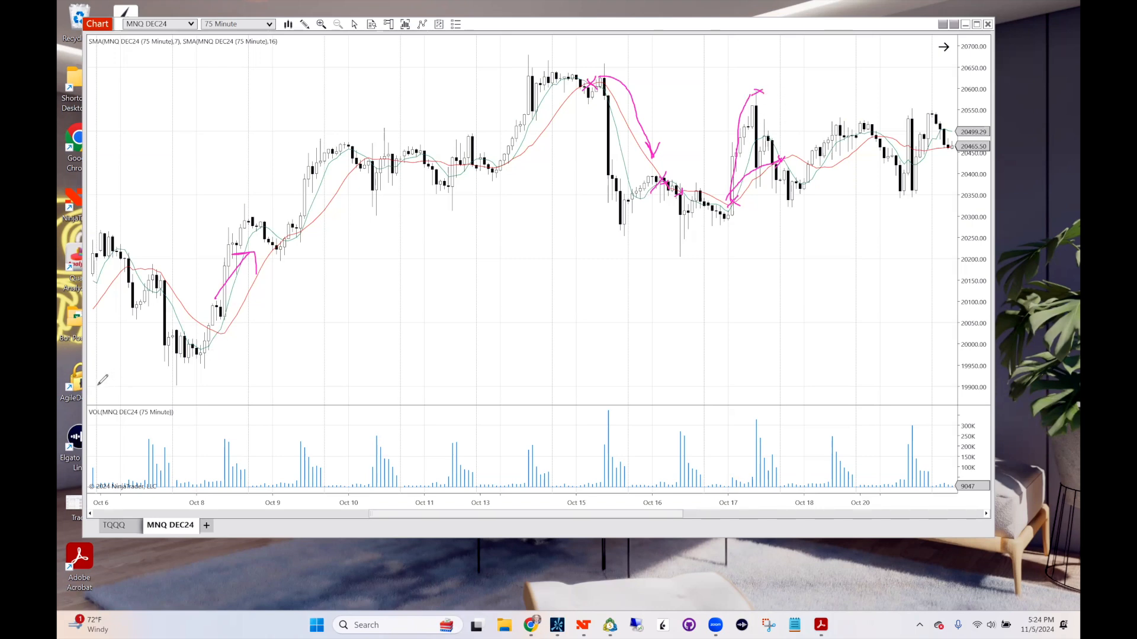
pyautogui.click(115, 181)
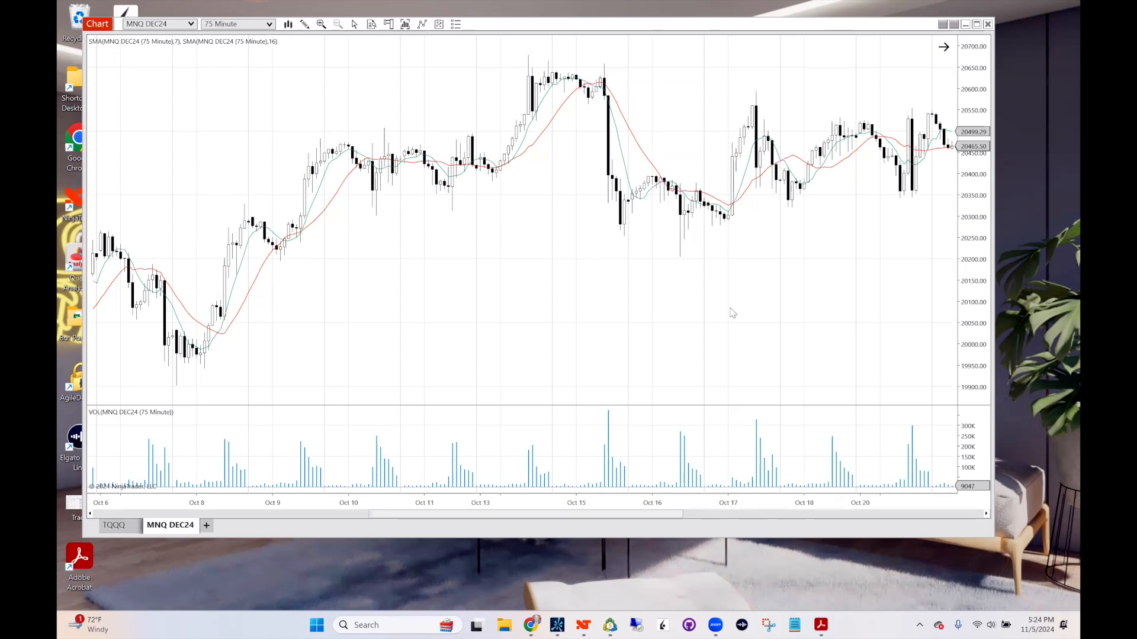
# Underline the two SMA labels, write 7/16 beneath them, and trace both averages after the Oct 8 crossover
pyautogui.moveTo(643, 317); pyautogui.dragTo(127, 72)
pyautogui.click(124, 67)
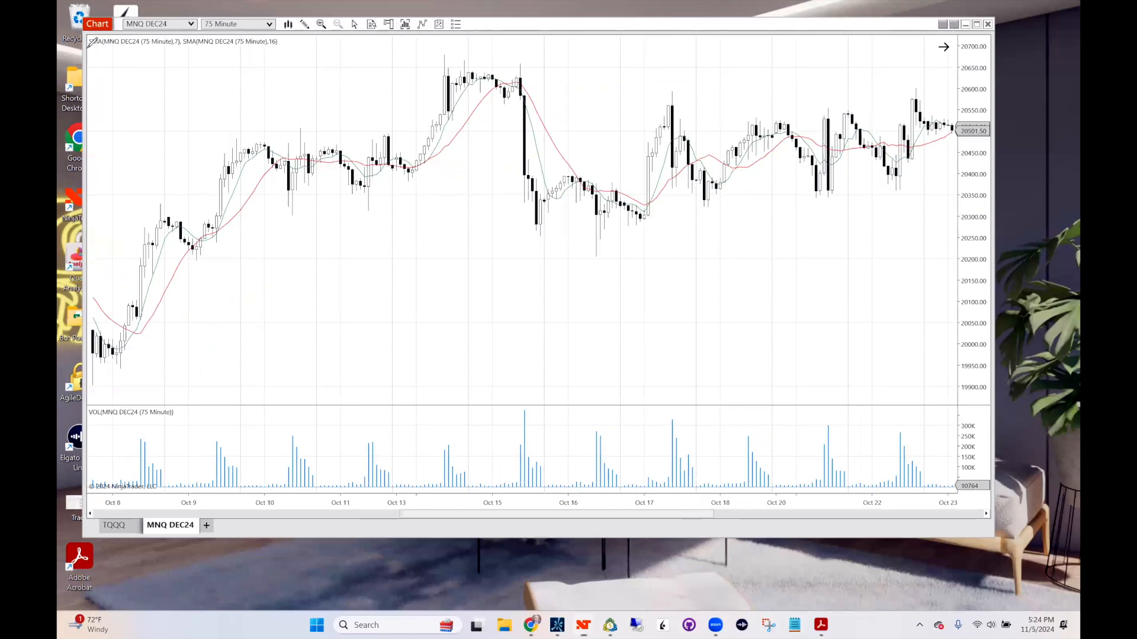
pyautogui.moveTo(88, 47)
pyautogui.mouseDown()
pyautogui.moveTo(293, 49)
pyautogui.moveTo(290, 106)
pyautogui.moveTo(319, 94)
pyautogui.mouseUp()
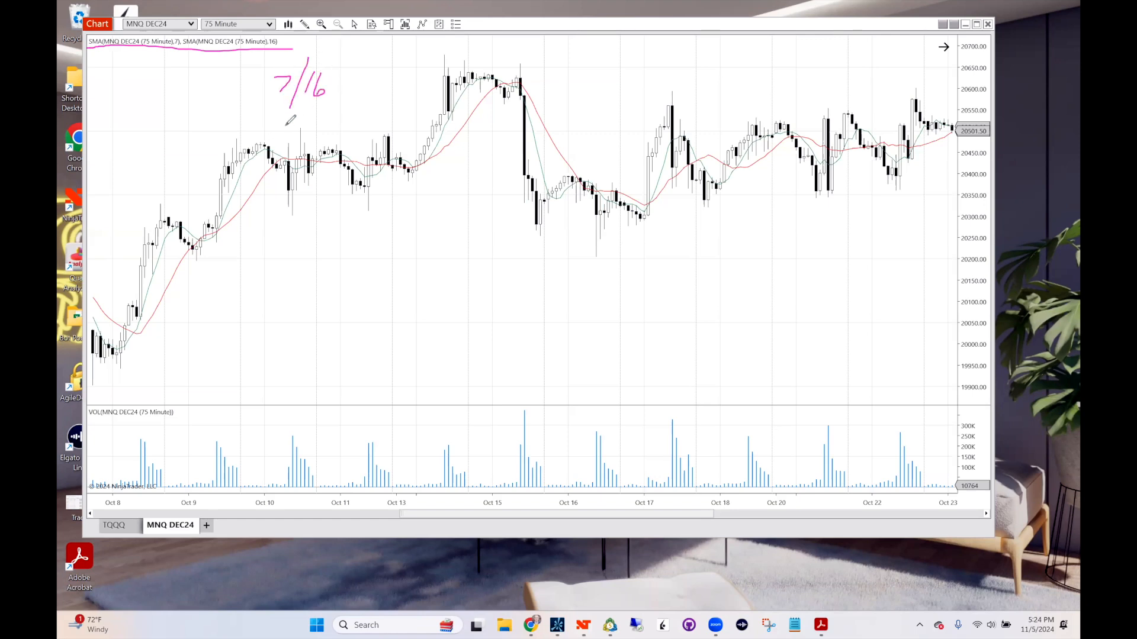
pyautogui.moveTo(137, 328); pyautogui.dragTo(158, 264)
pyautogui.moveTo(138, 334); pyautogui.dragTo(178, 269)
pyautogui.moveTo(278, 104)
pyautogui.mouseDown()
pyautogui.moveTo(266, 121)
pyautogui.moveTo(298, 104)
pyautogui.moveTo(304, 122)
pyautogui.mouseUp()
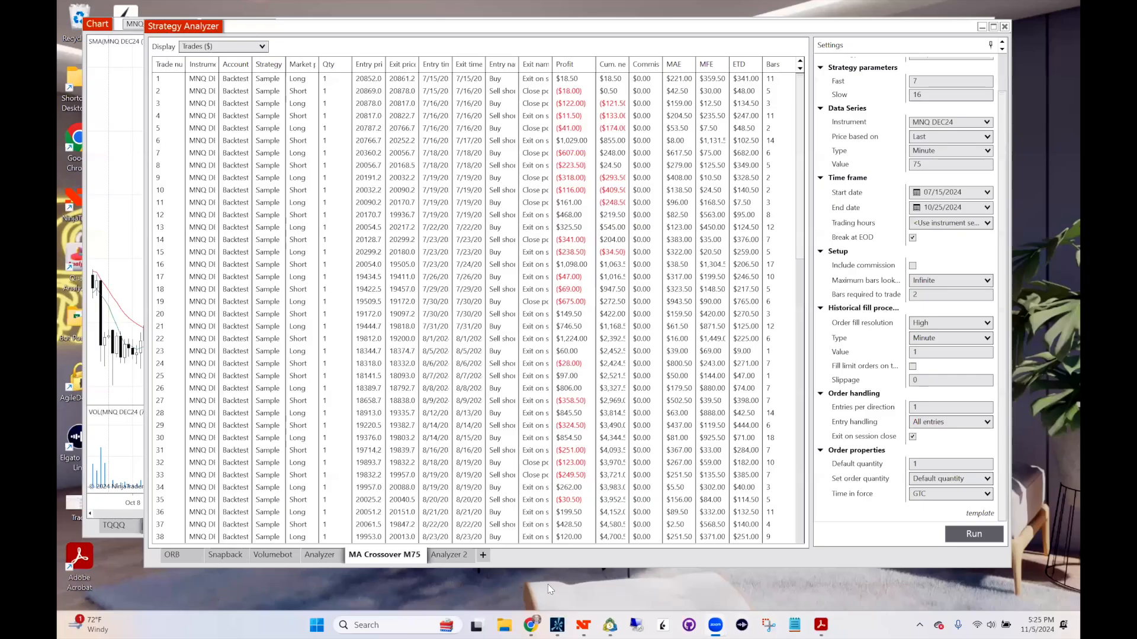
# Select trade 22, draw a freehand arrow at the market position column, and underline the first trade's instrument
pyautogui.click(533, 339)
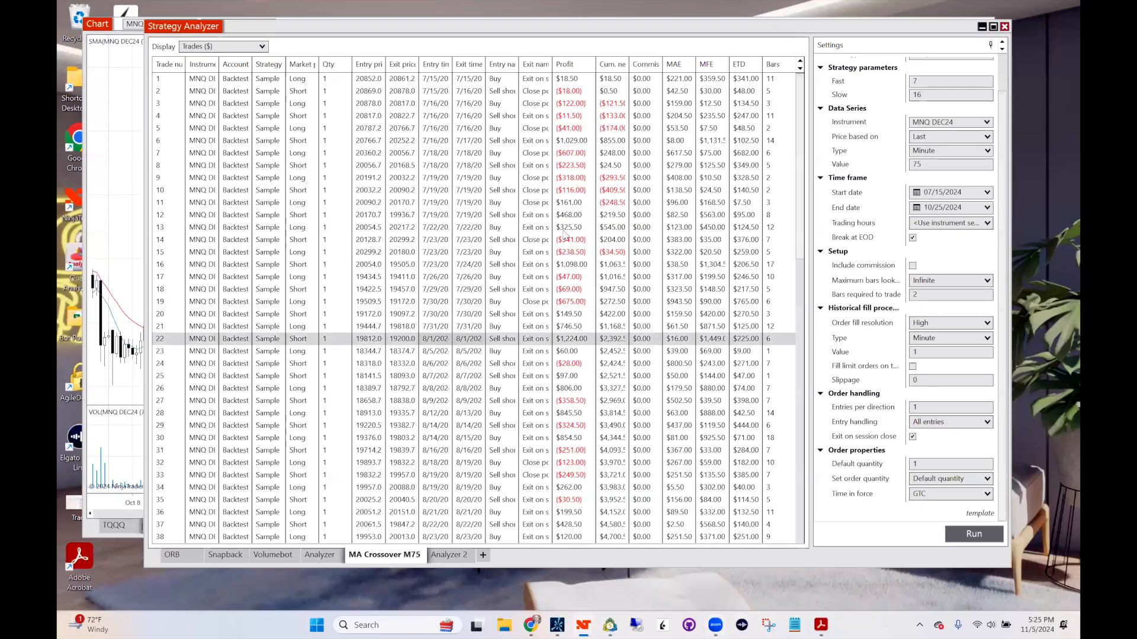
pyautogui.click(107, 184)
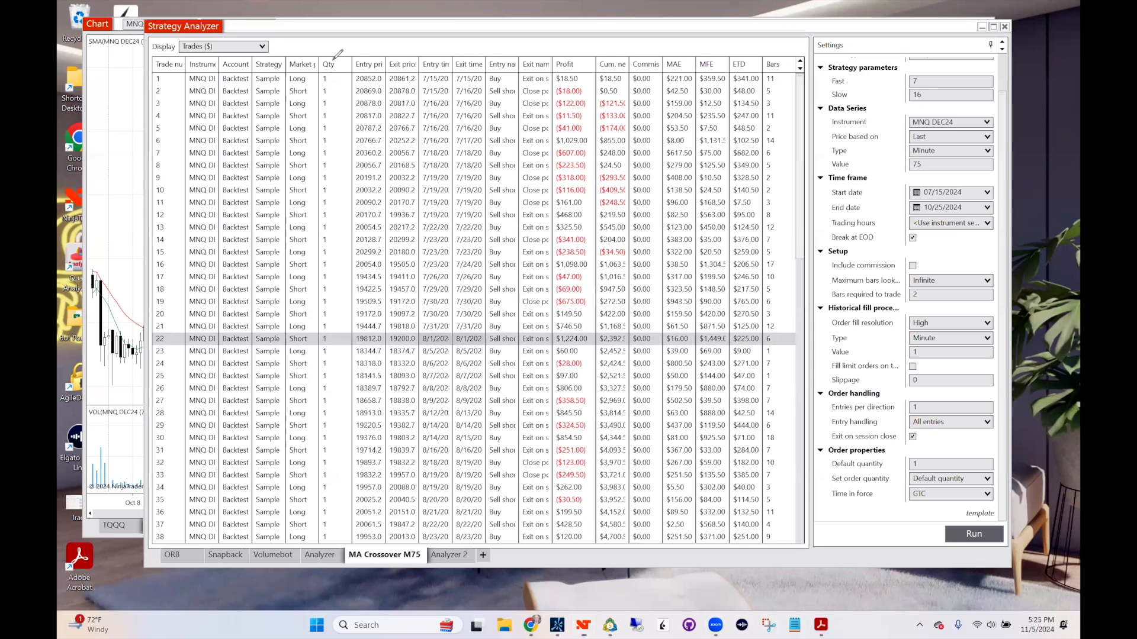
pyautogui.moveTo(331, 60); pyautogui.dragTo(359, 36)
pyautogui.moveTo(187, 87)
pyautogui.mouseDown()
pyautogui.moveTo(219, 85)
pyautogui.moveTo(231, 63)
pyautogui.moveTo(251, 63)
pyautogui.moveTo(242, 63)
pyautogui.mouseUp()
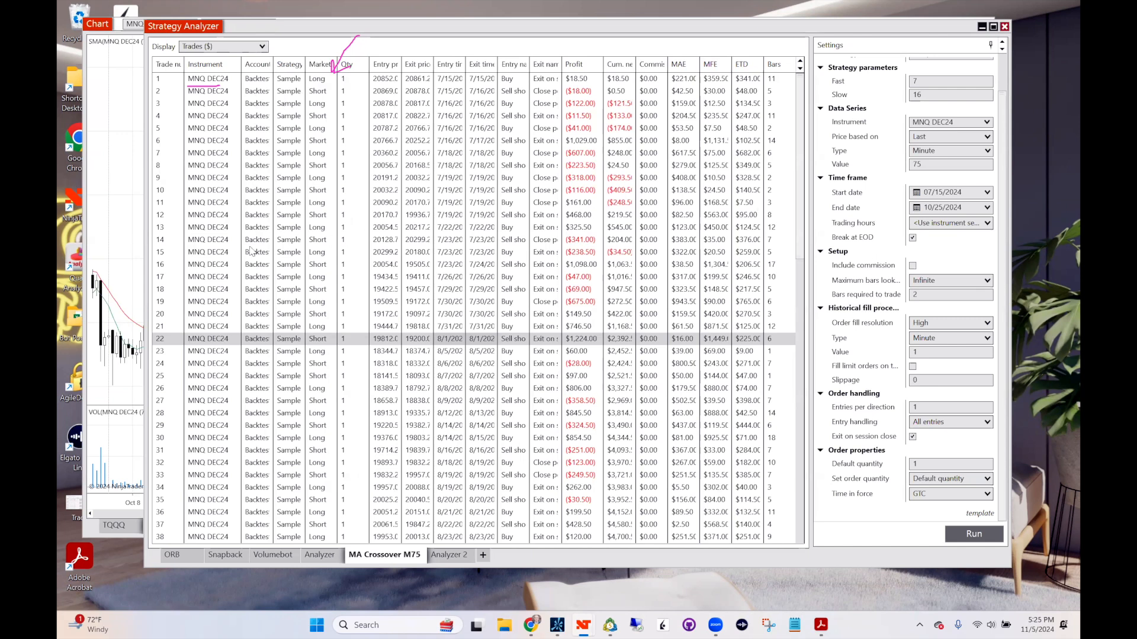
pyautogui.click(97, 219)
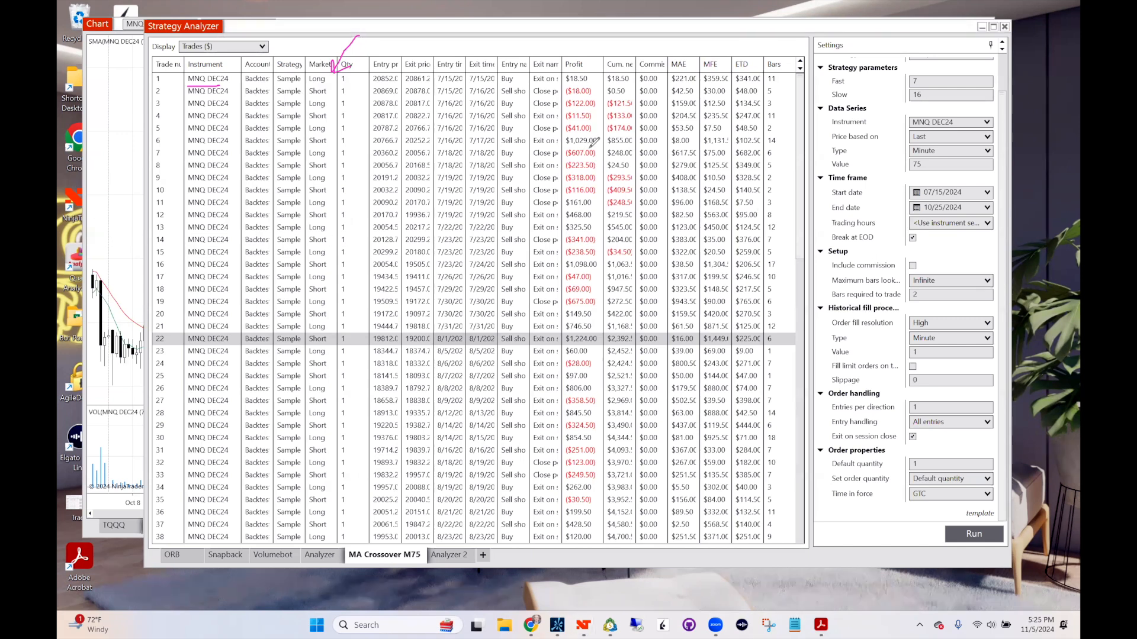
# Bracket the losses of trades 7 to 10, underline the profits of trades 16 and 22, and clear the annotations
pyautogui.moveTo(603, 161); pyautogui.dragTo(589, 198)
pyautogui.moveTo(560, 269); pyautogui.dragTo(610, 274)
pyautogui.moveTo(560, 347); pyautogui.dragTo(607, 342)
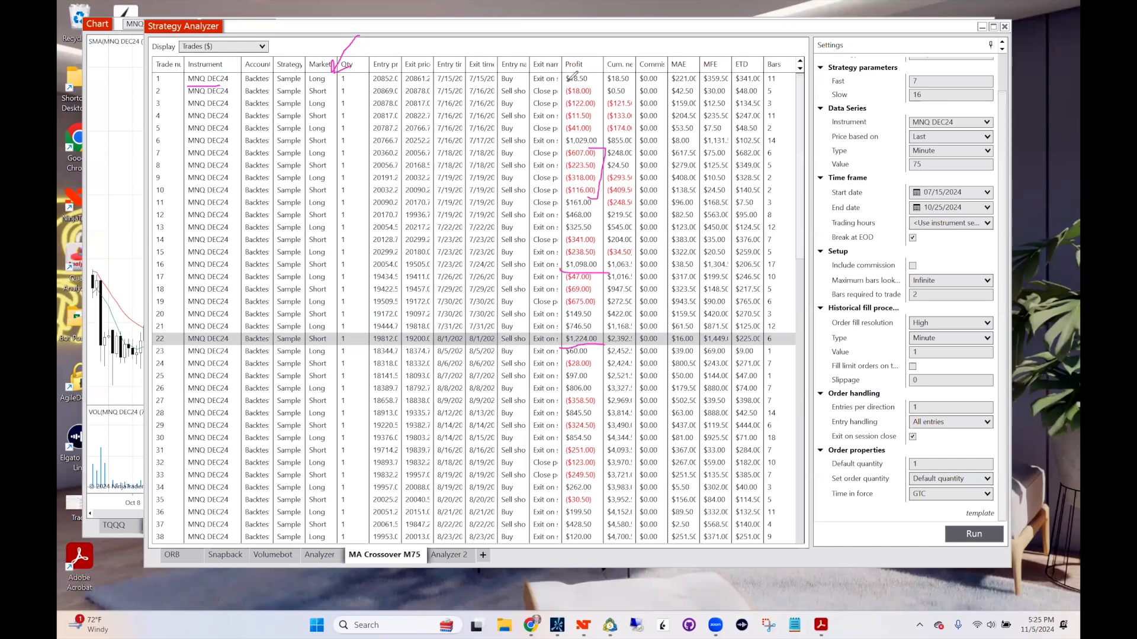
pyautogui.moveTo(563, 72)
pyautogui.mouseDown()
pyautogui.moveTo(602, 69)
pyautogui.moveTo(594, 99)
pyautogui.moveTo(572, 103)
pyautogui.mouseUp()
pyautogui.moveTo(580, 39)
pyautogui.mouseDown()
pyautogui.moveTo(583, 60)
pyautogui.moveTo(589, 51)
pyautogui.mouseUp()
pyautogui.click(61, 244)
# Draw arrows above the profit and cumulative net profit columns, trace down the cumulative column, and erase the marks
pyautogui.moveTo(580, 32)
pyautogui.mouseDown()
pyautogui.moveTo(575, 45)
pyautogui.moveTo(616, 53)
pyautogui.mouseUp()
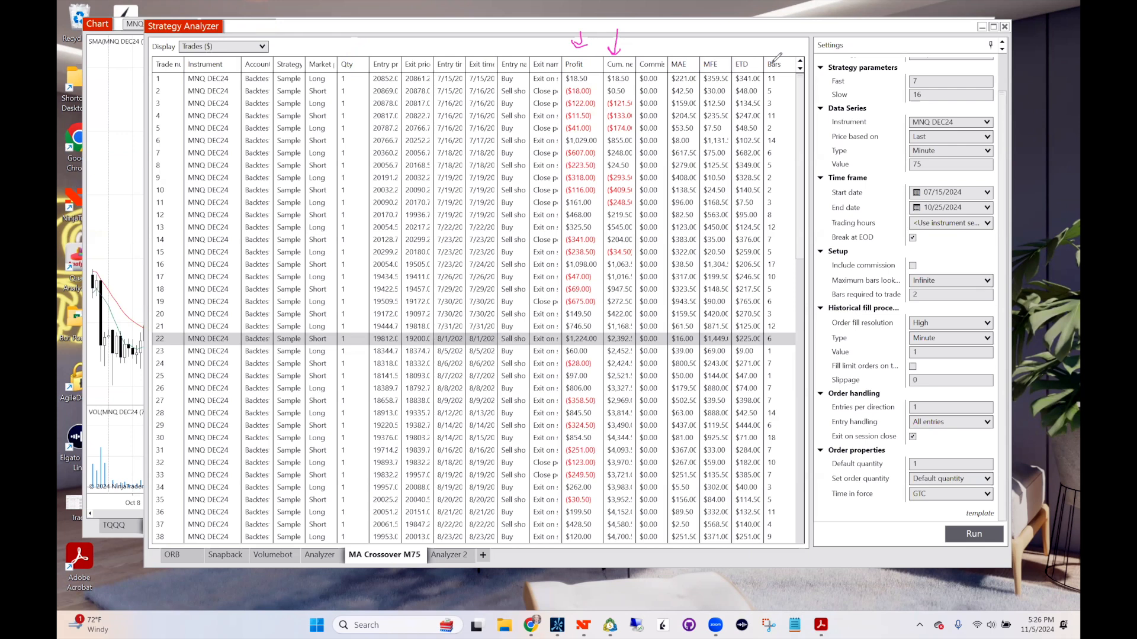
pyautogui.moveTo(619, 139); pyautogui.dragTo(610, 299)
pyautogui.moveTo(606, 278); pyautogui.dragTo(616, 291)
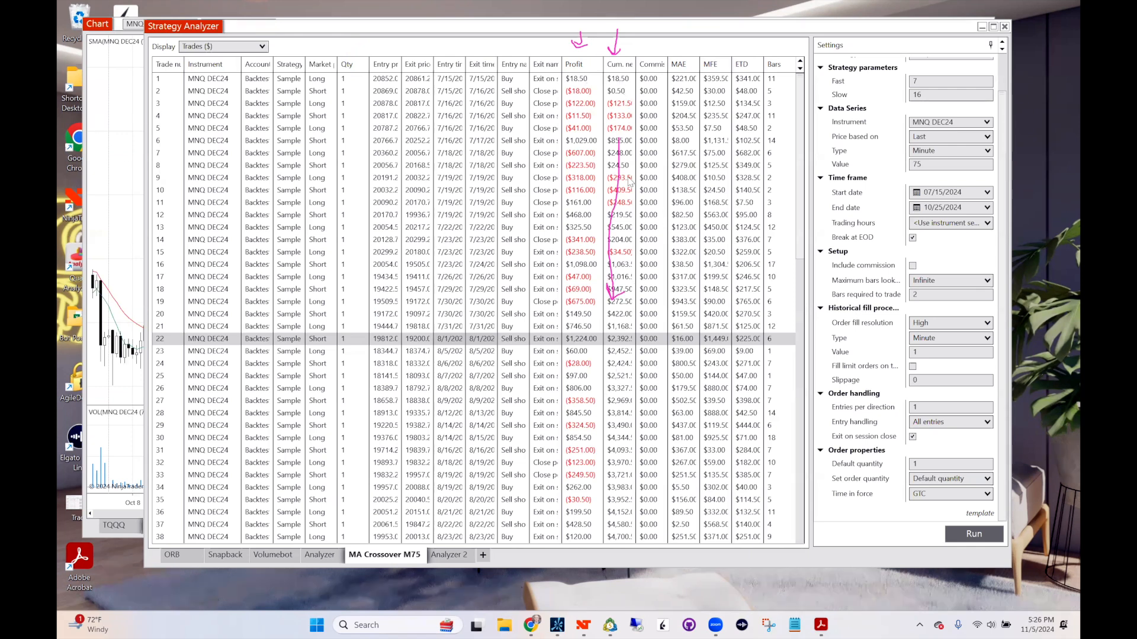
pyautogui.click(643, 254)
pyautogui.click(57, 421)
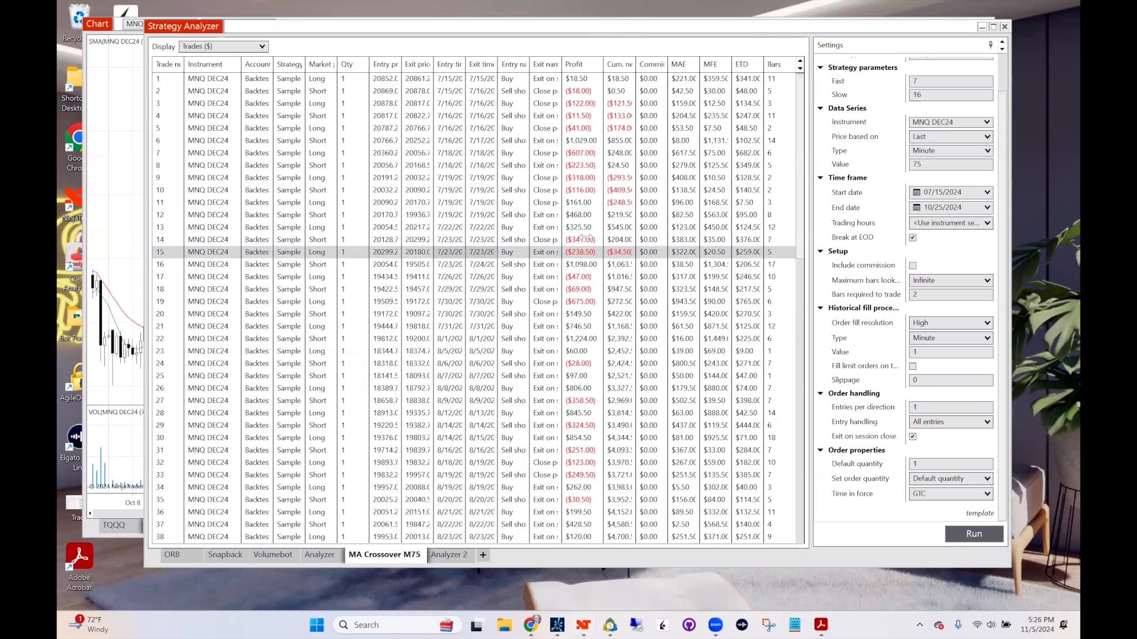
# Examine the individual profits and losses among the early trades, including trades 2 and 7
pyautogui.click(582, 240)
pyautogui.click(595, 153)
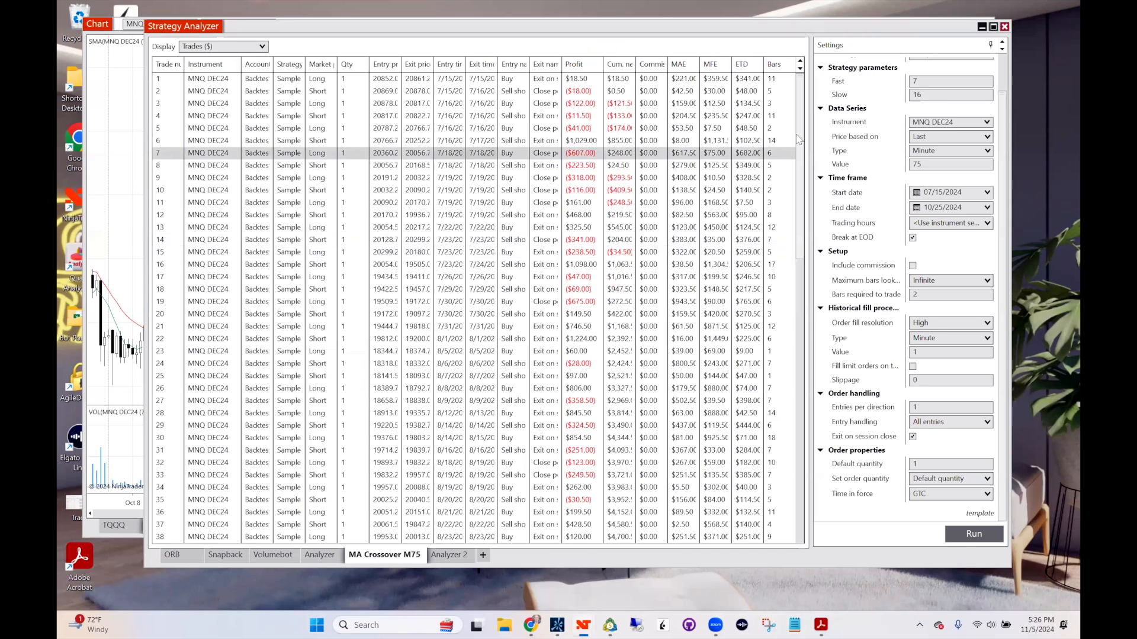
pyautogui.click(589, 91)
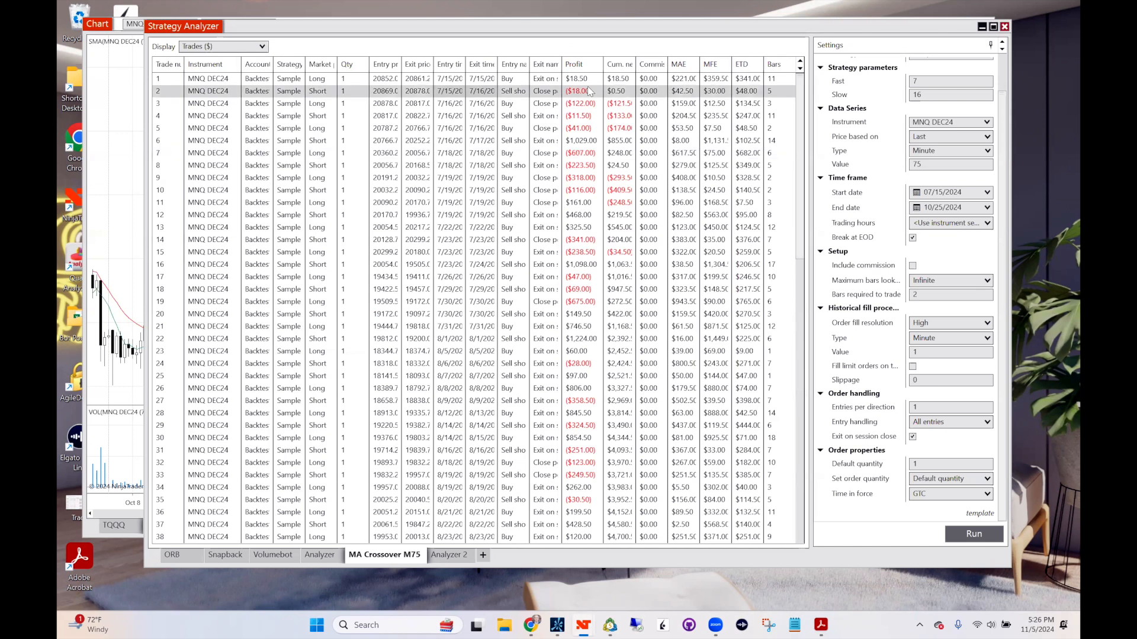
pyautogui.click(585, 129)
pyautogui.click(589, 143)
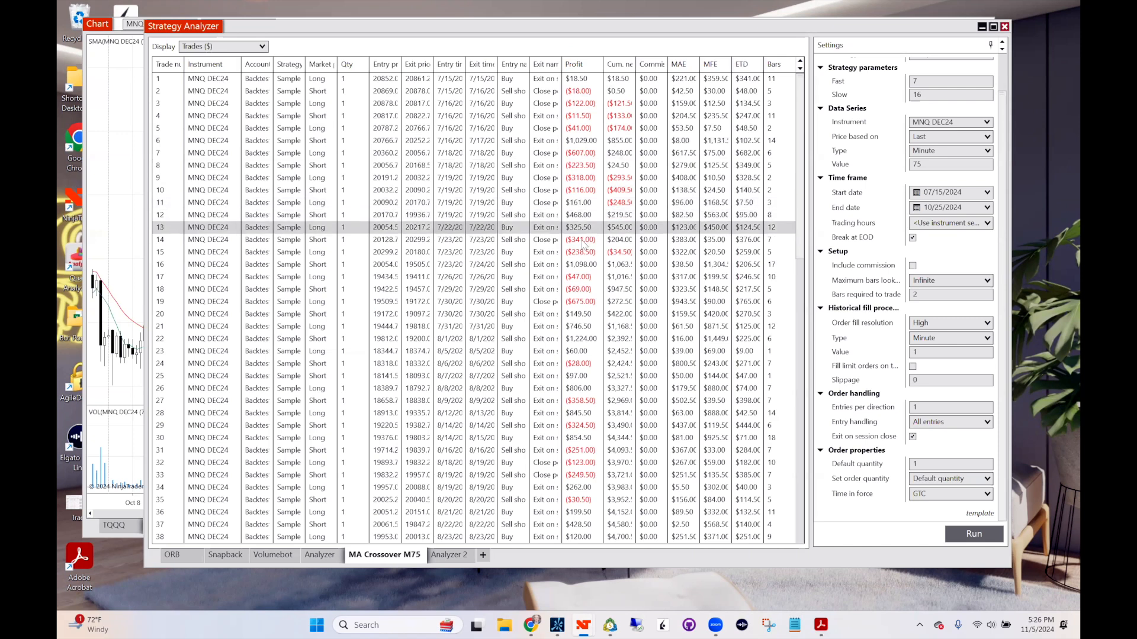
# Review the remaining trades through the end of the list, highlighting trades 81, 83 and 84
pyautogui.moveTo(800, 238); pyautogui.dragTo(807, 399)
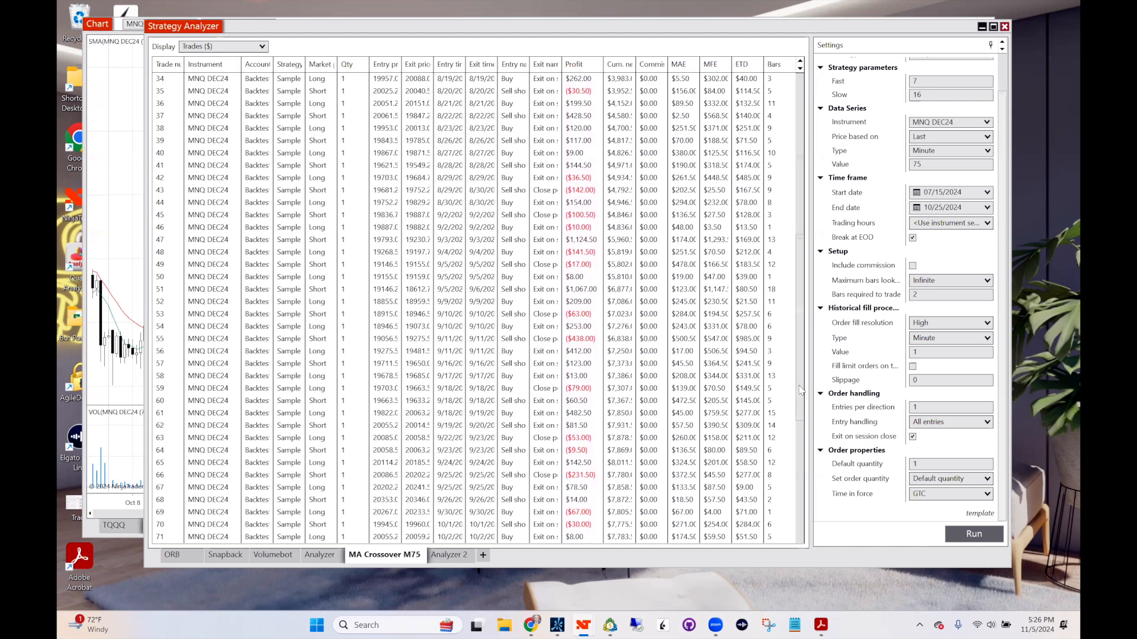
pyautogui.scroll(-1, 802, 359)
pyautogui.scroll(-5, 801, 359)
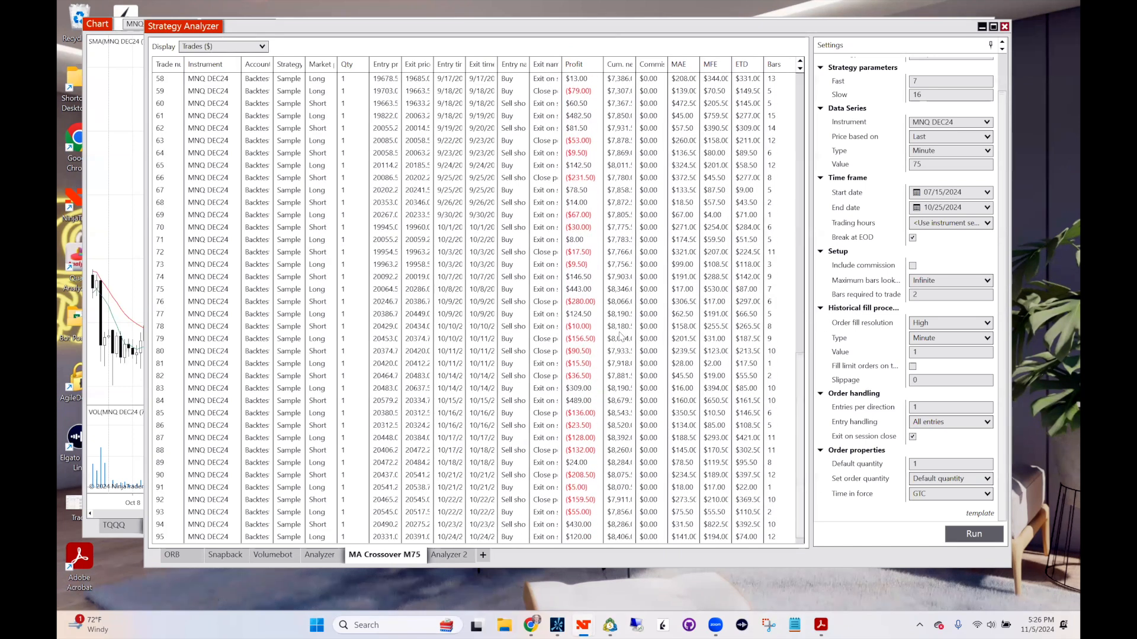
pyautogui.click(589, 364)
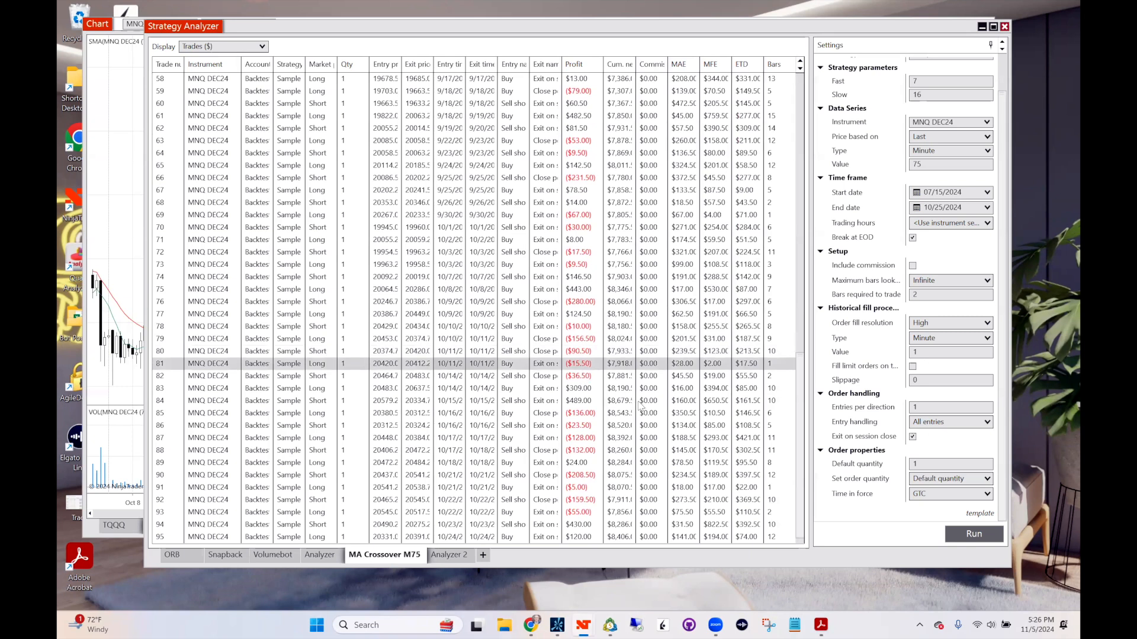
pyautogui.click(589, 388)
pyautogui.click(592, 403)
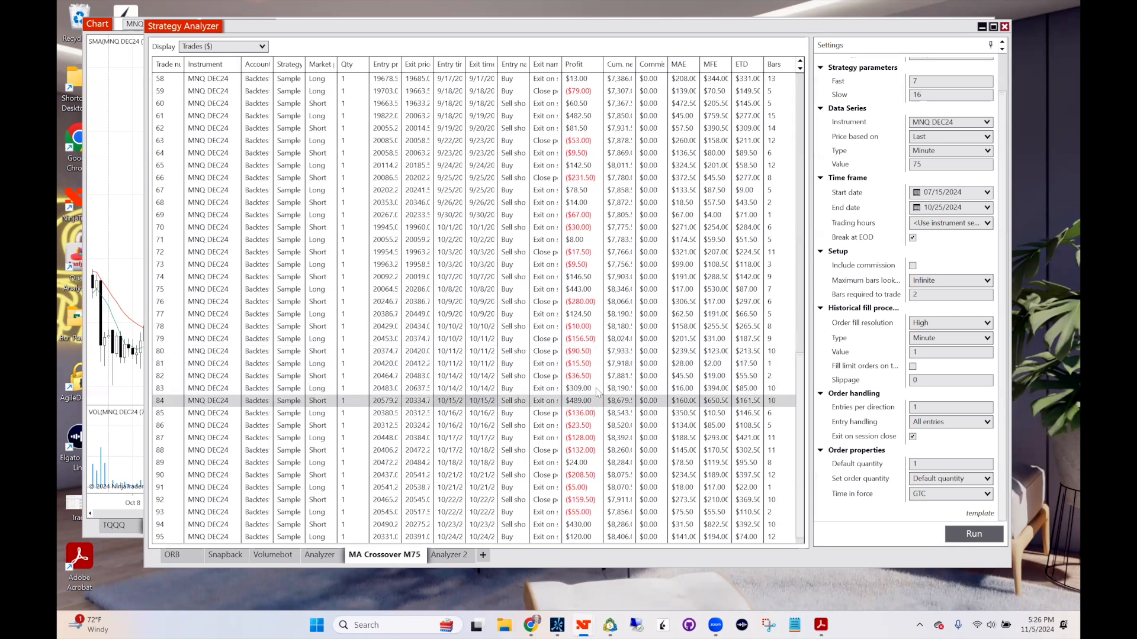
# Draw a freehand bracket around the losing streak from trade 78 to trade 82, and clear it
pyautogui.click(100, 262)
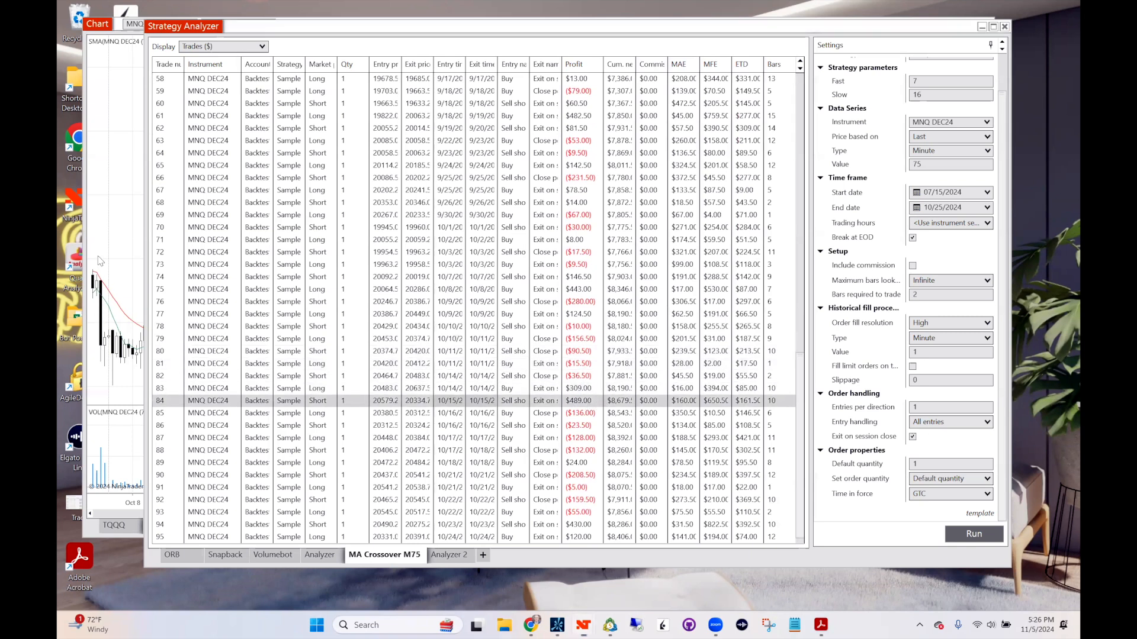
pyautogui.moveTo(573, 392)
pyautogui.mouseDown()
pyautogui.moveTo(599, 380)
pyautogui.moveTo(594, 404)
pyautogui.moveTo(590, 320)
pyautogui.mouseUp()
pyautogui.moveTo(583, 317)
pyautogui.mouseDown()
pyautogui.moveTo(596, 373)
pyautogui.moveTo(586, 382)
pyautogui.mouseUp()
pyautogui.click(610, 252)
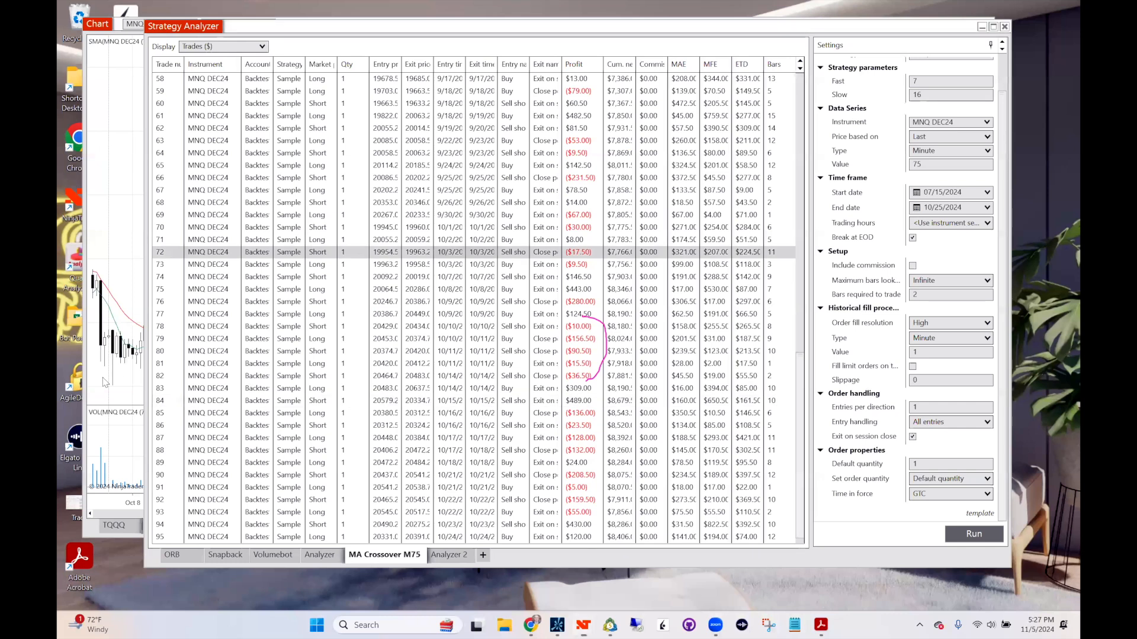
# Review the August and September trades, return to the end of the list, and select trade 77
pyautogui.click(800, 309)
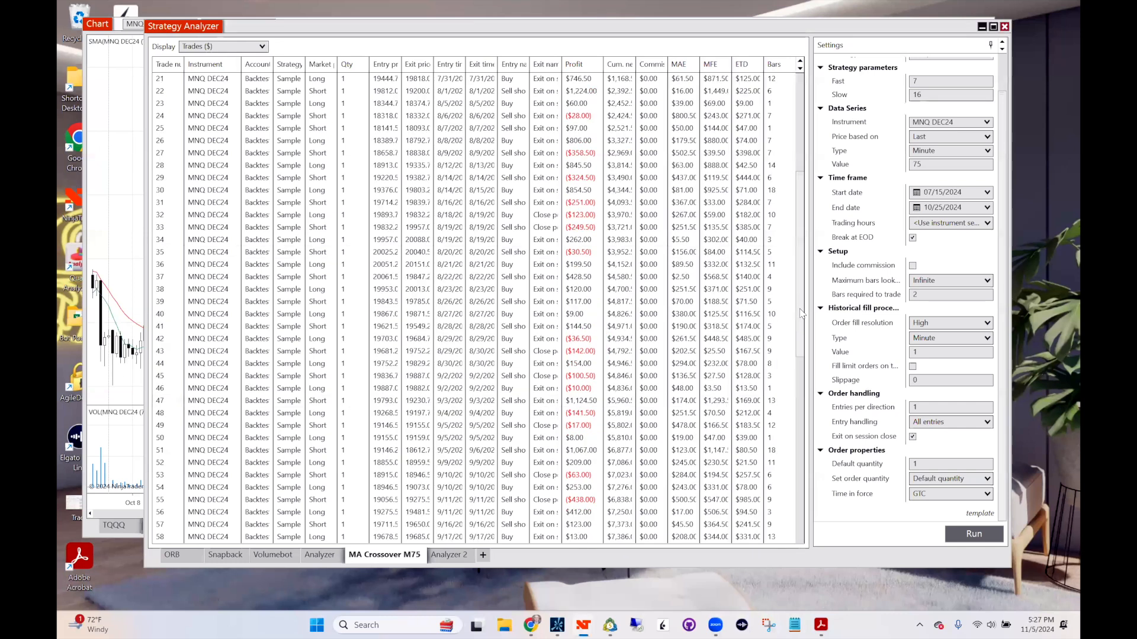
pyautogui.click(627, 376)
pyautogui.scroll(-5, 619, 379)
pyautogui.scroll(-8, 619, 379)
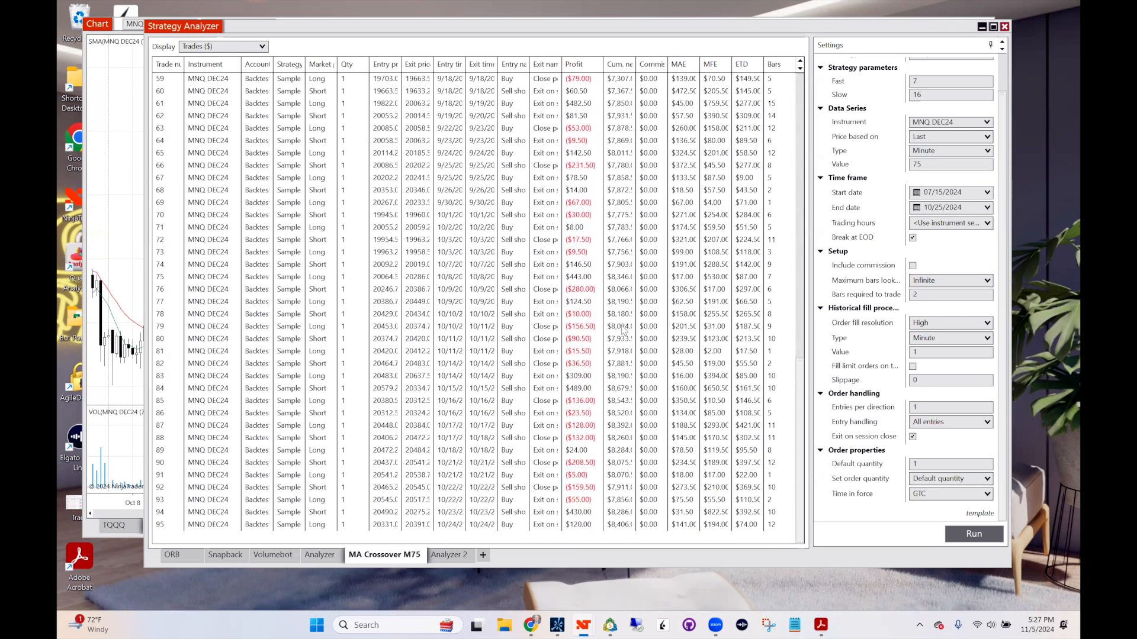
pyautogui.click(613, 303)
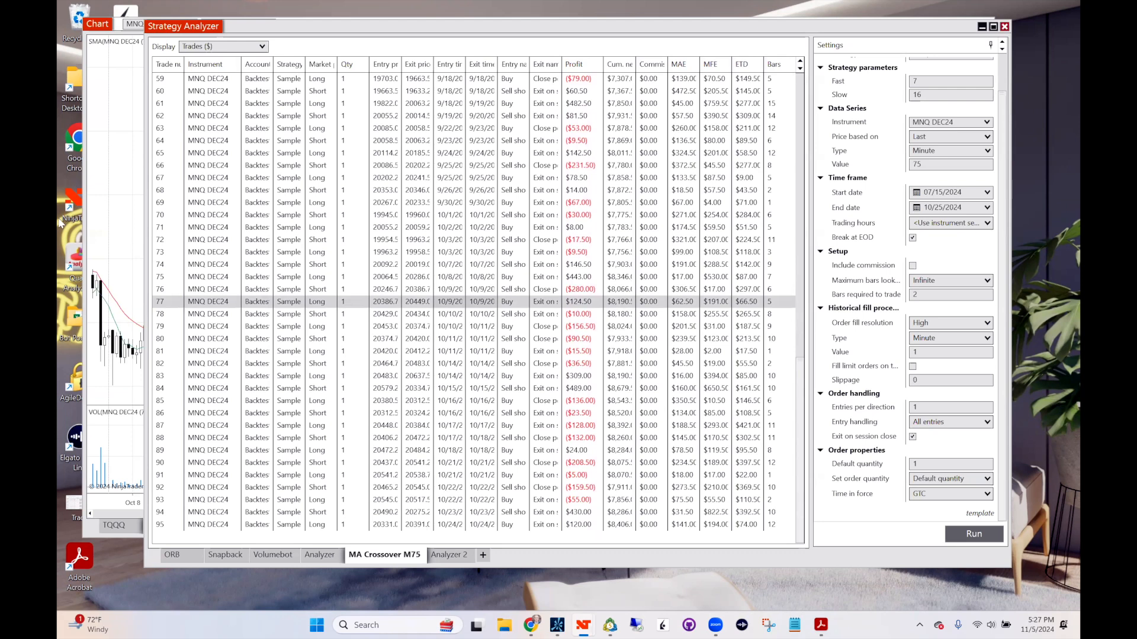
# Mark the losing streaks of trades 78–82 and 85–88 and the final cumulative profit, erase the marks, and select trade 95
pyautogui.moveTo(629, 310)
pyautogui.mouseDown()
pyautogui.moveTo(598, 318)
pyautogui.moveTo(598, 368)
pyautogui.mouseUp()
pyautogui.moveTo(587, 353)
pyautogui.mouseDown()
pyautogui.moveTo(596, 368)
pyautogui.moveTo(607, 360)
pyautogui.moveTo(596, 438)
pyautogui.mouseUp()
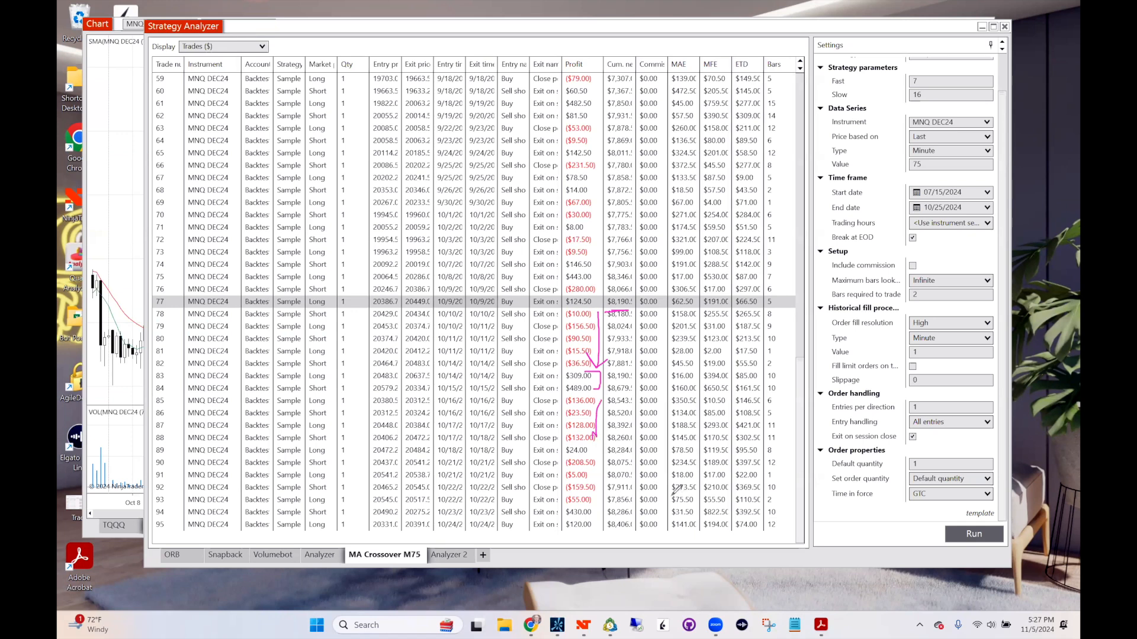
pyautogui.moveTo(608, 533); pyautogui.dragTo(628, 534)
pyautogui.press('Escape')
pyautogui.click(184, 524)
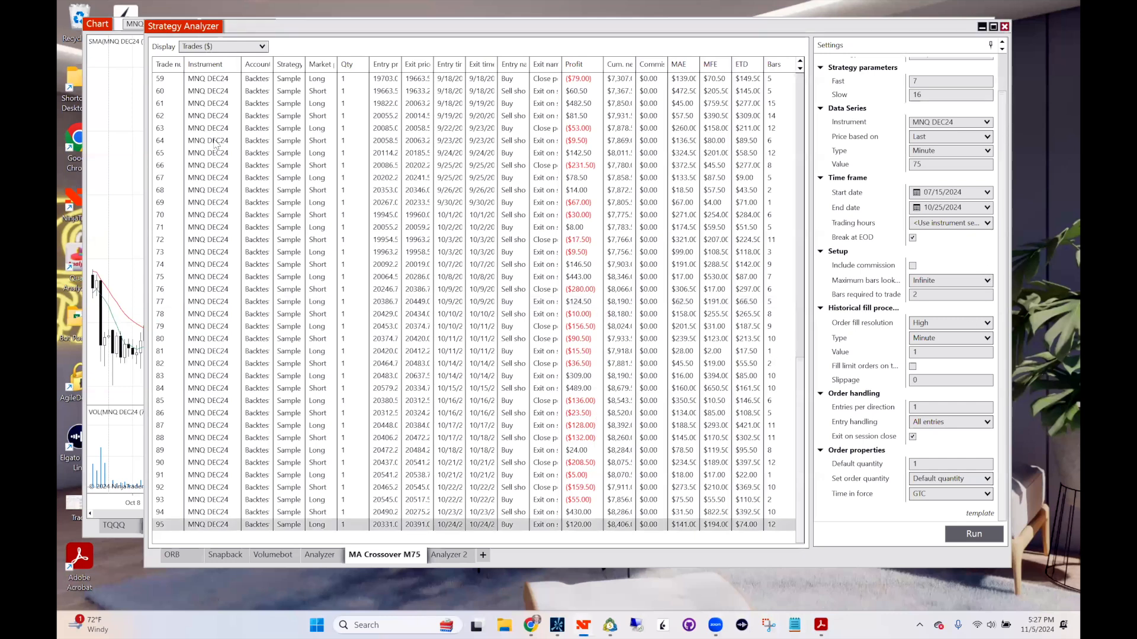
# Display the Summary ($) results and examine the total net profit, profit factor and percent profitable
pyautogui.click(224, 46)
pyautogui.click(212, 59)
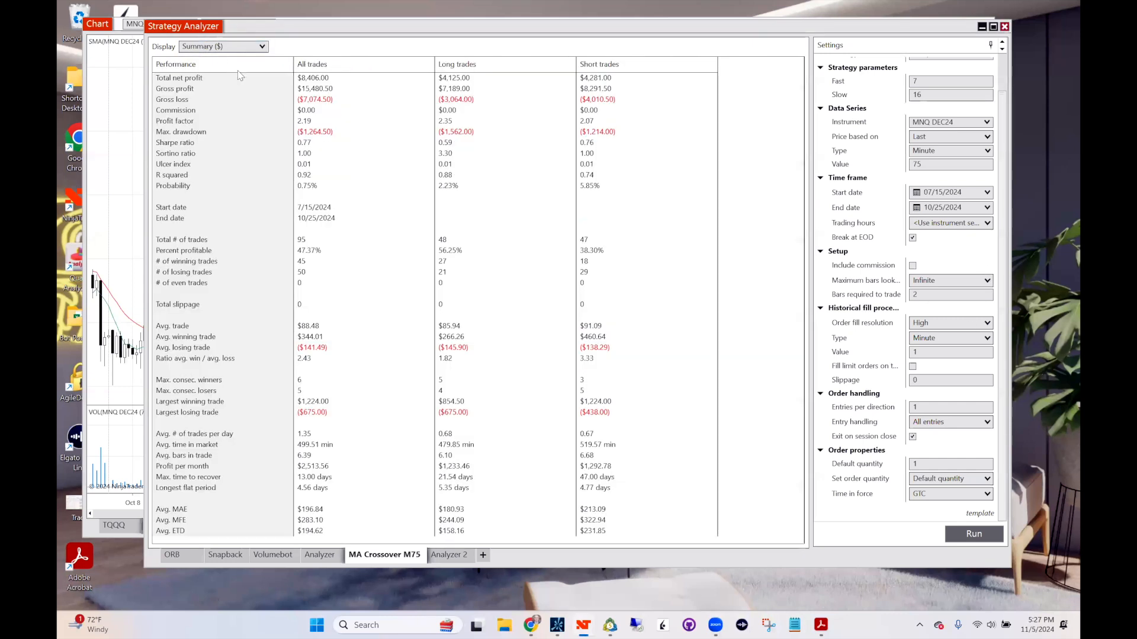
pyautogui.click(344, 77)
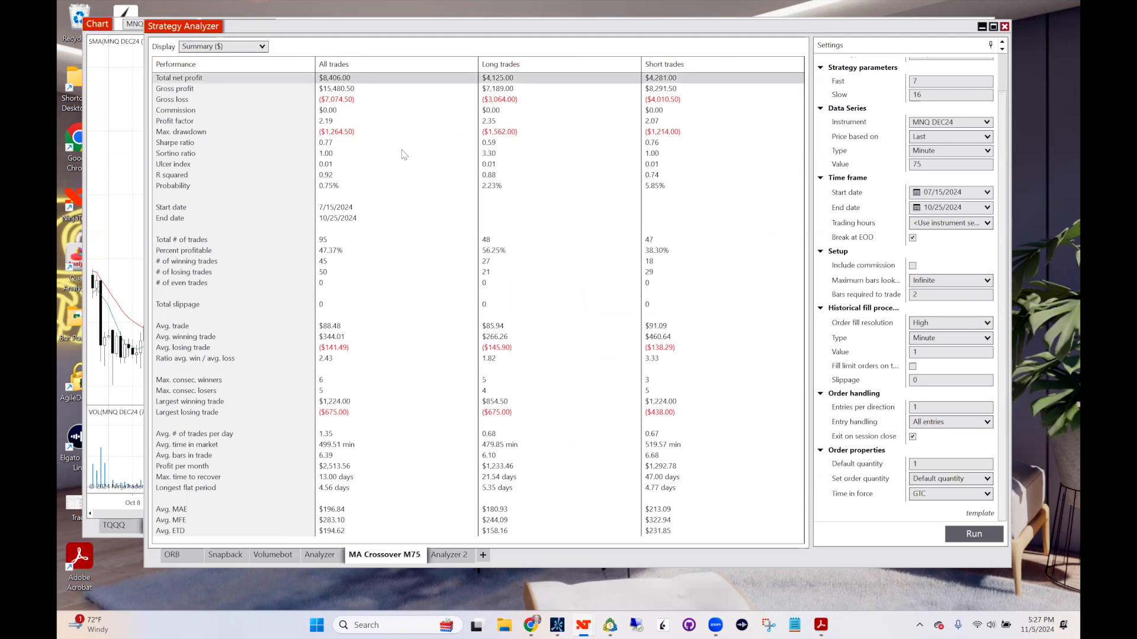
pyautogui.click(329, 121)
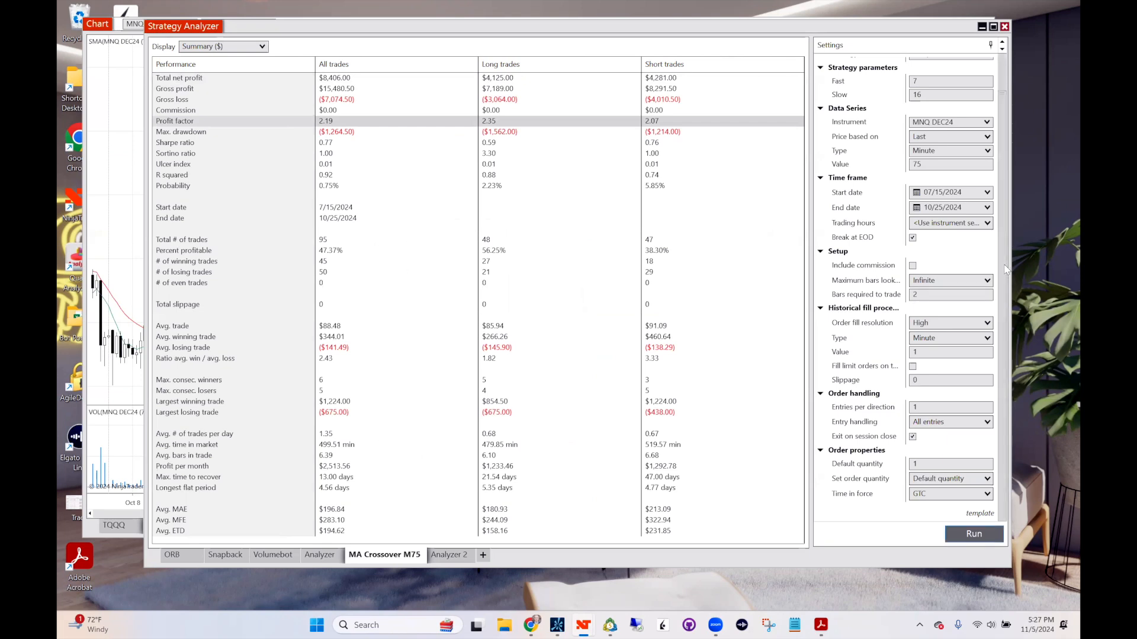
pyautogui.scroll(2, 1000, 271)
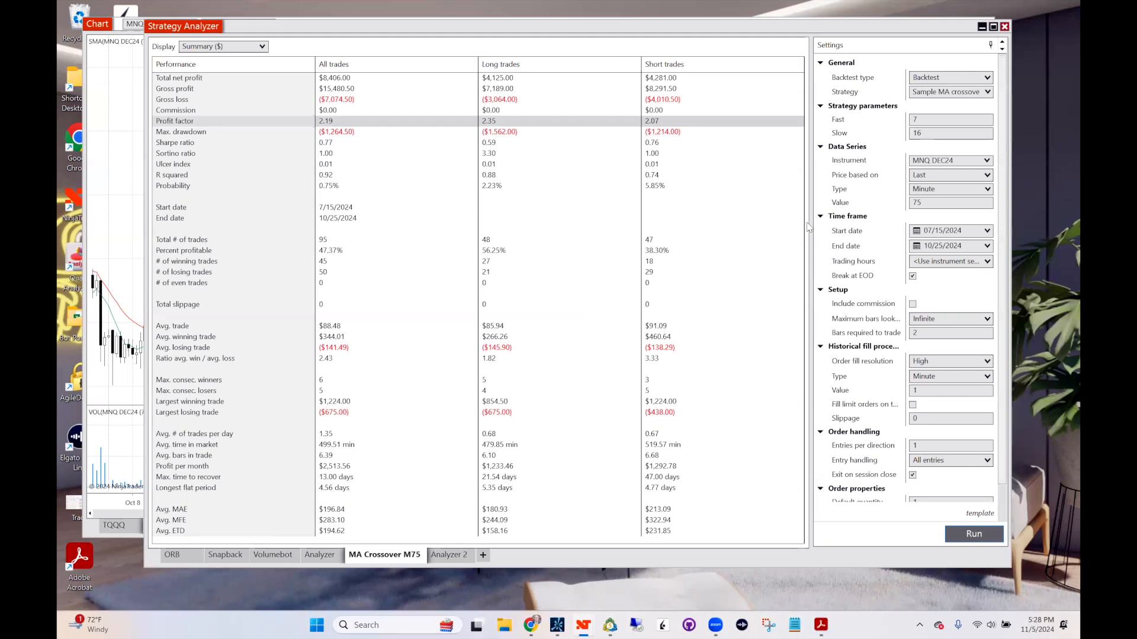
pyautogui.click(321, 249)
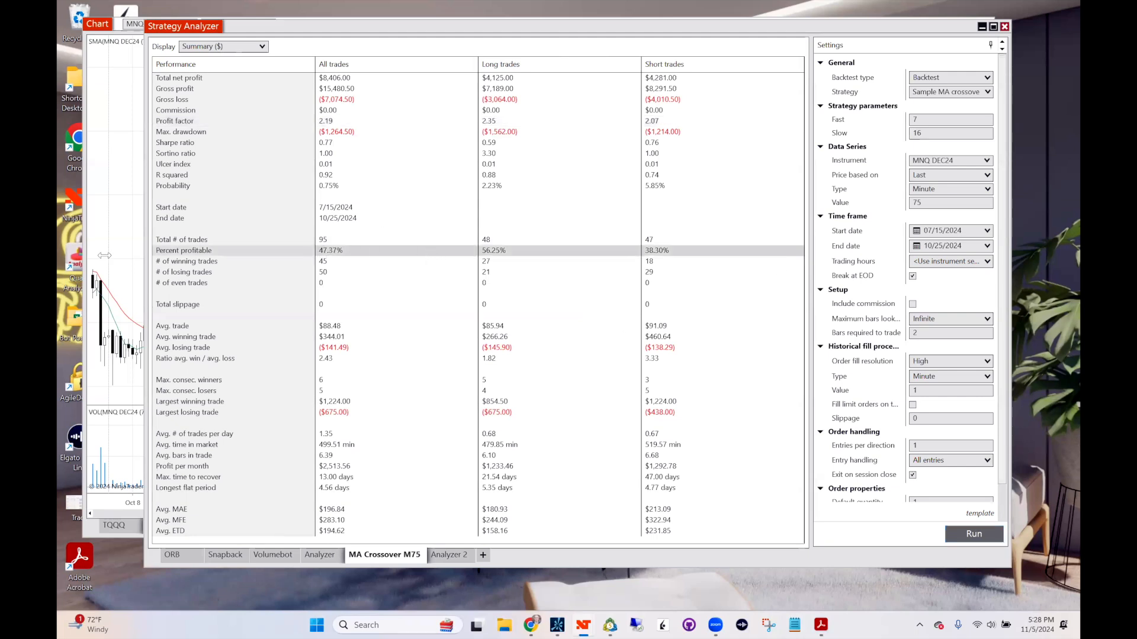
# Mark the percent profitable, bracket gross profit and gross loss with an arrow to the profit factor, and clear the annotations
pyautogui.click(59, 240)
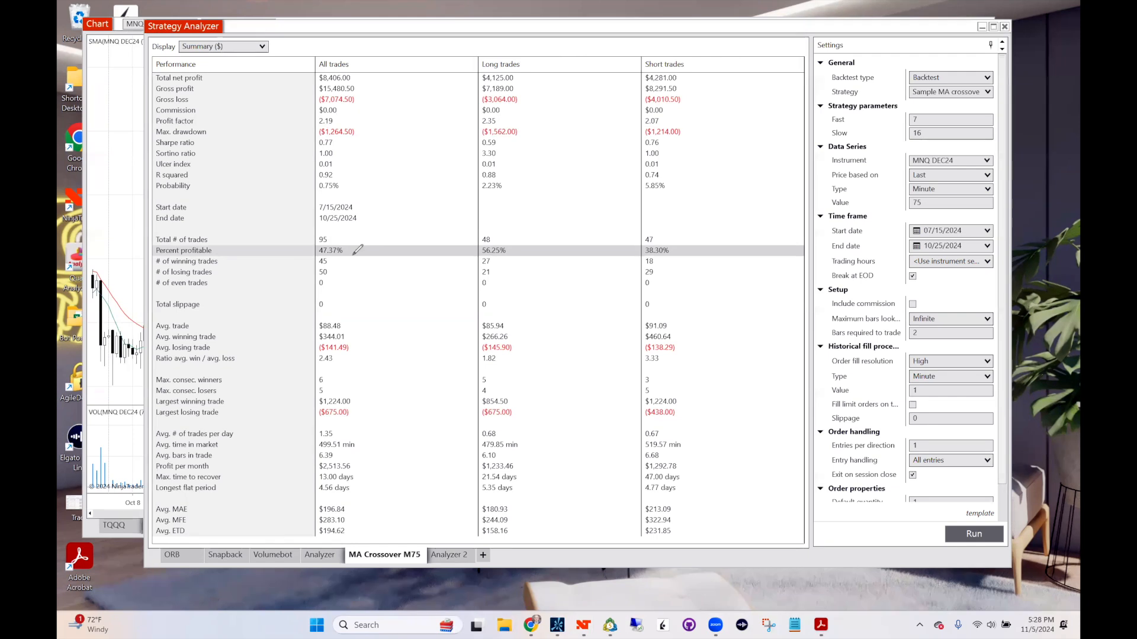
pyautogui.moveTo(354, 247); pyautogui.dragTo(353, 261)
pyautogui.moveTo(309, 81); pyautogui.dragTo(359, 77)
pyautogui.click(101, 190)
pyautogui.moveTo(311, 83)
pyautogui.mouseDown()
pyautogui.moveTo(367, 84)
pyautogui.moveTo(359, 108)
pyautogui.moveTo(306, 105)
pyautogui.moveTo(327, 84)
pyautogui.moveTo(390, 93)
pyautogui.moveTo(343, 122)
pyautogui.moveTo(357, 126)
pyautogui.mouseUp()
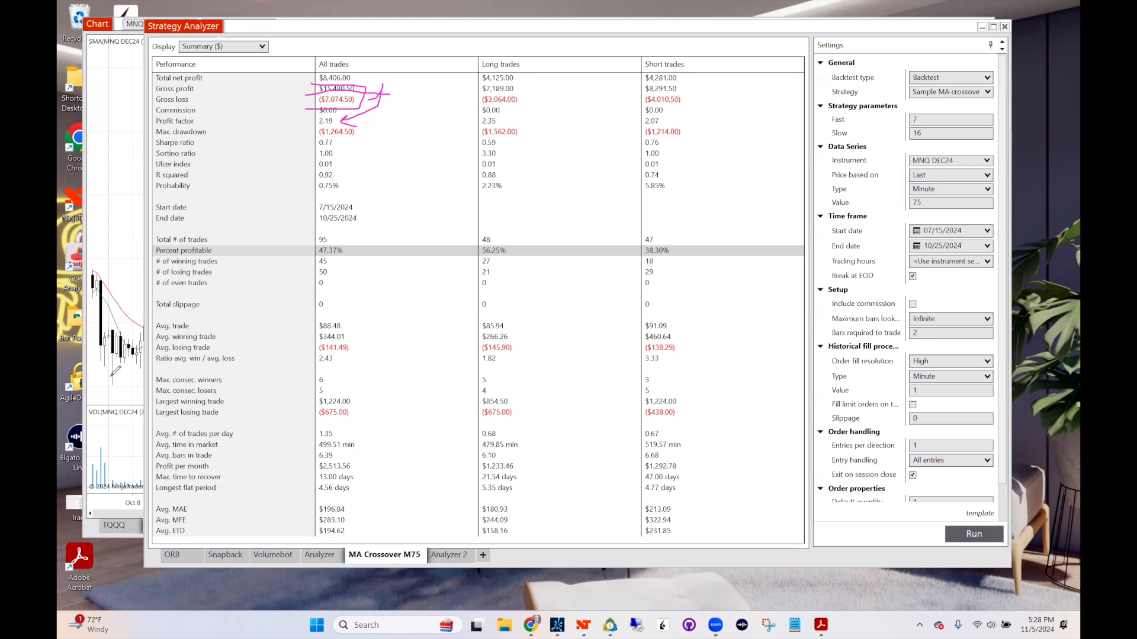
pyautogui.press('Escape')
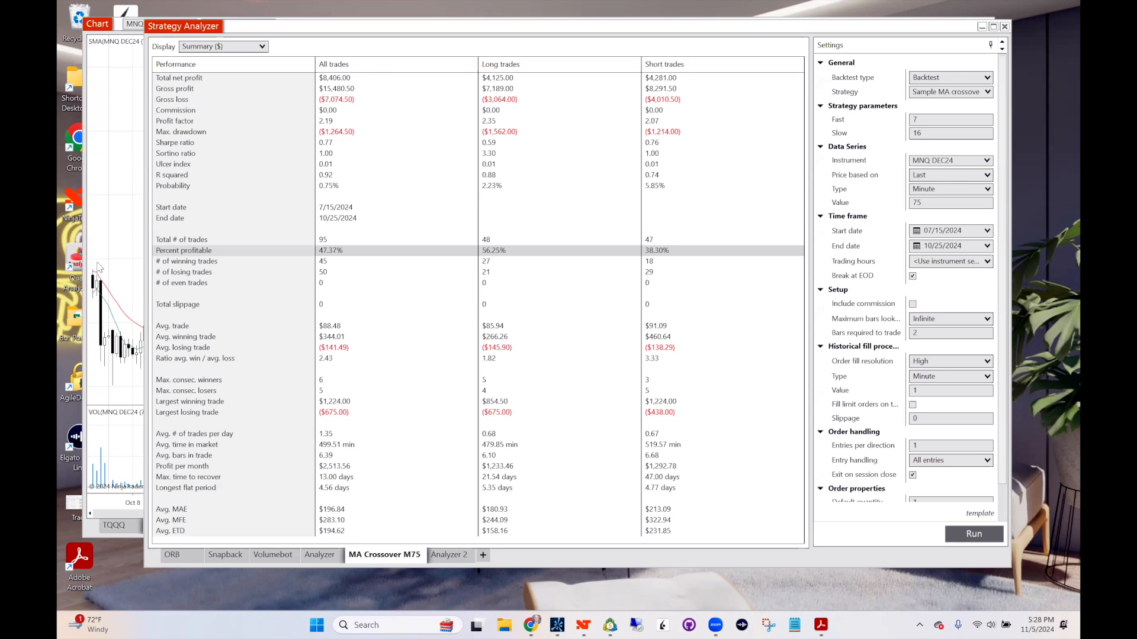
# Underline the maximum consecutive winners and losers, point an arrow at the largest losing trade, and erase the marks
pyautogui.moveTo(157, 388); pyautogui.dragTo(225, 389)
pyautogui.moveTo(312, 386); pyautogui.dragTo(353, 407)
pyautogui.moveTo(424, 405); pyautogui.dragTo(361, 412)
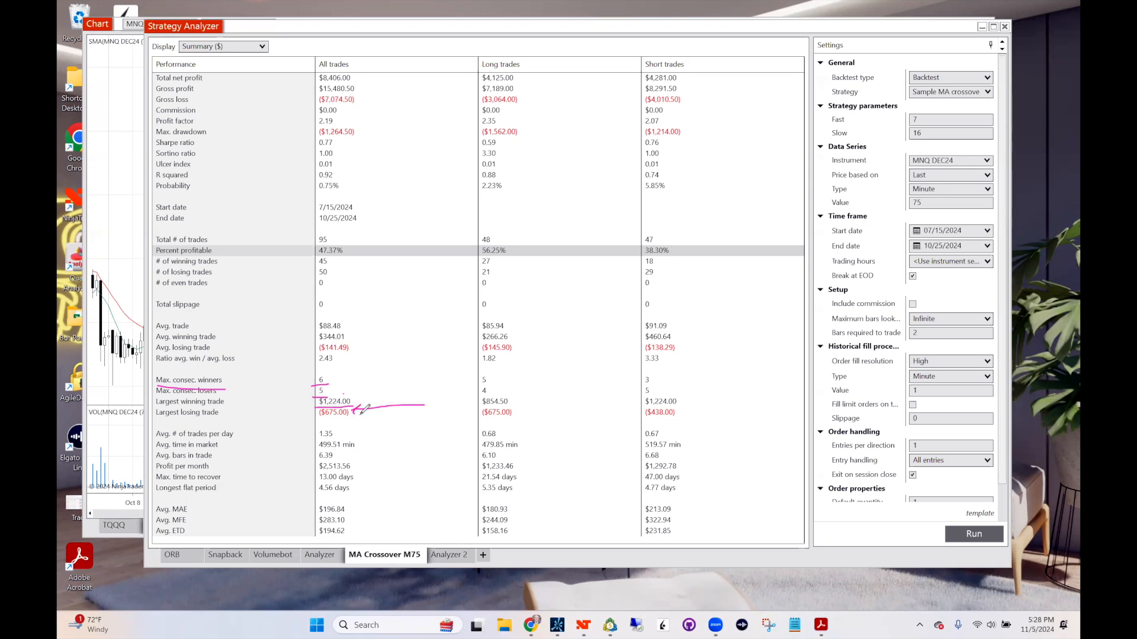
pyautogui.click(101, 378)
# Bracket the largest winning and losing trades, draw an arrow to the percent profitable, and clear the annotations
pyautogui.moveTo(338, 396)
pyautogui.mouseDown()
pyautogui.moveTo(354, 421)
pyautogui.moveTo(332, 421)
pyautogui.mouseUp()
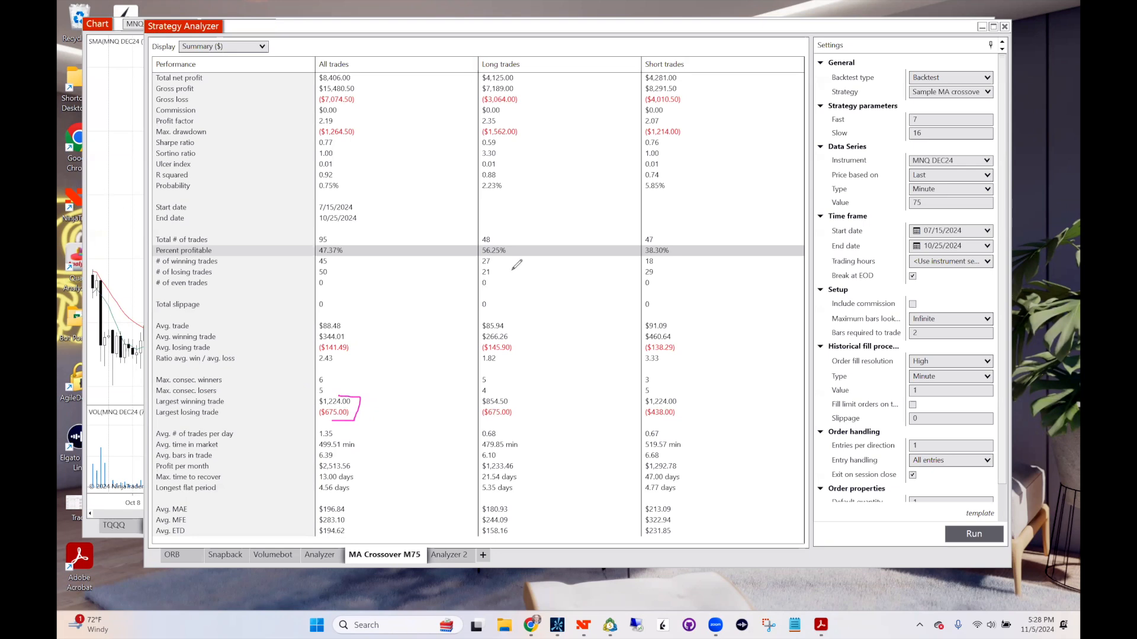
pyautogui.moveTo(407, 226)
pyautogui.mouseDown()
pyautogui.moveTo(347, 251)
pyautogui.moveTo(355, 255)
pyautogui.mouseUp()
pyautogui.press('Escape')
# Display the Trades ($) list, draw an arrow at the Qty column, and bring the order properties settings into view
pyautogui.click(263, 47)
pyautogui.click(207, 108)
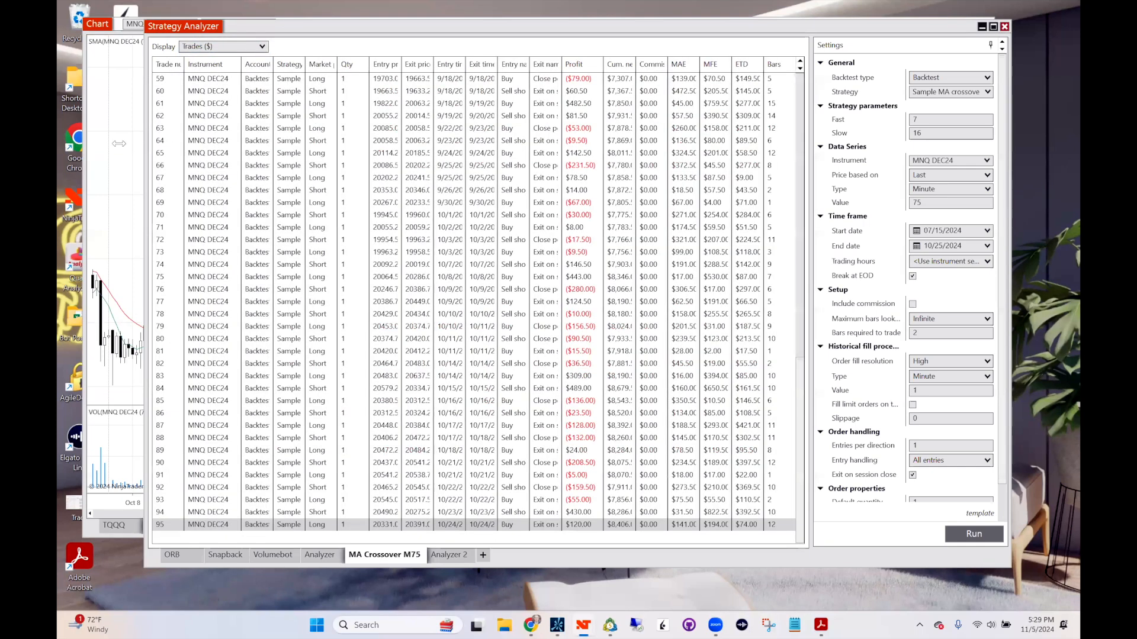
pyautogui.moveTo(361, 36); pyautogui.dragTo(350, 56)
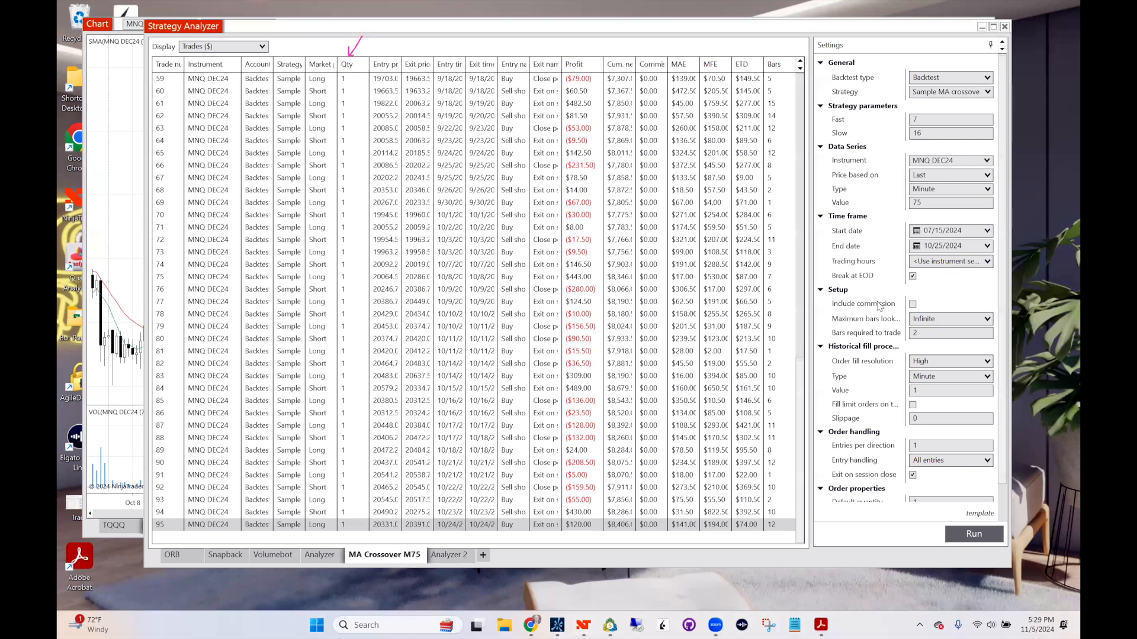
pyautogui.click(1005, 388)
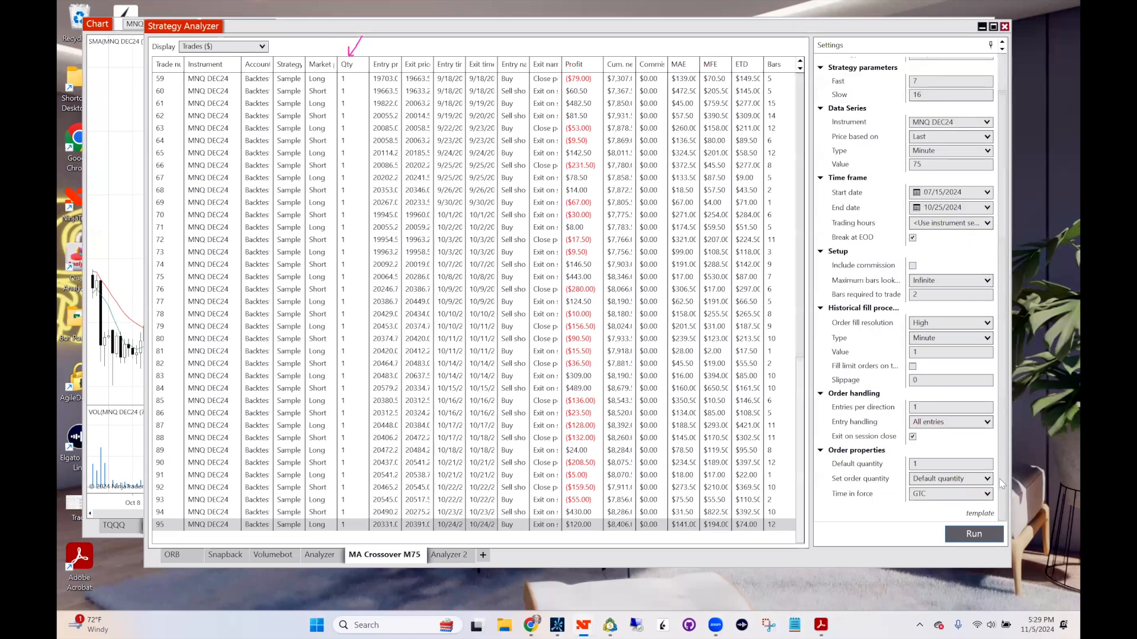
# Draw an arrow to the default quantity, underline the set order quantity row, and set the default quantity to 2
pyautogui.click(101, 237)
pyautogui.moveTo(906, 490); pyautogui.dragTo(1001, 490)
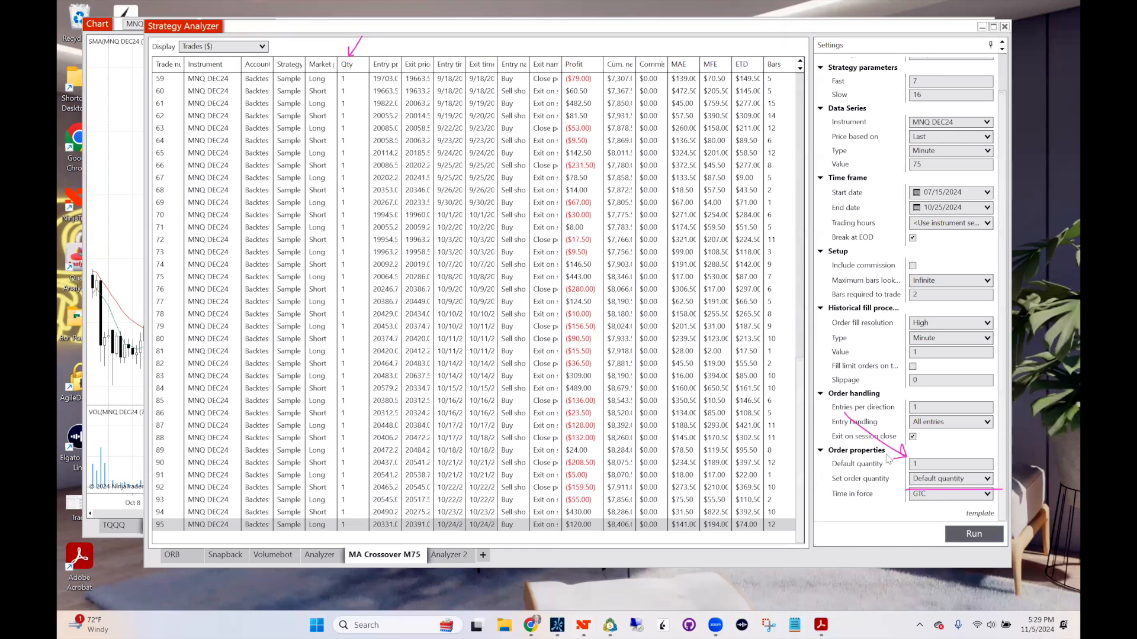
pyautogui.click(954, 478)
pyautogui.click(955, 502)
pyautogui.click(967, 478)
pyautogui.click(950, 491)
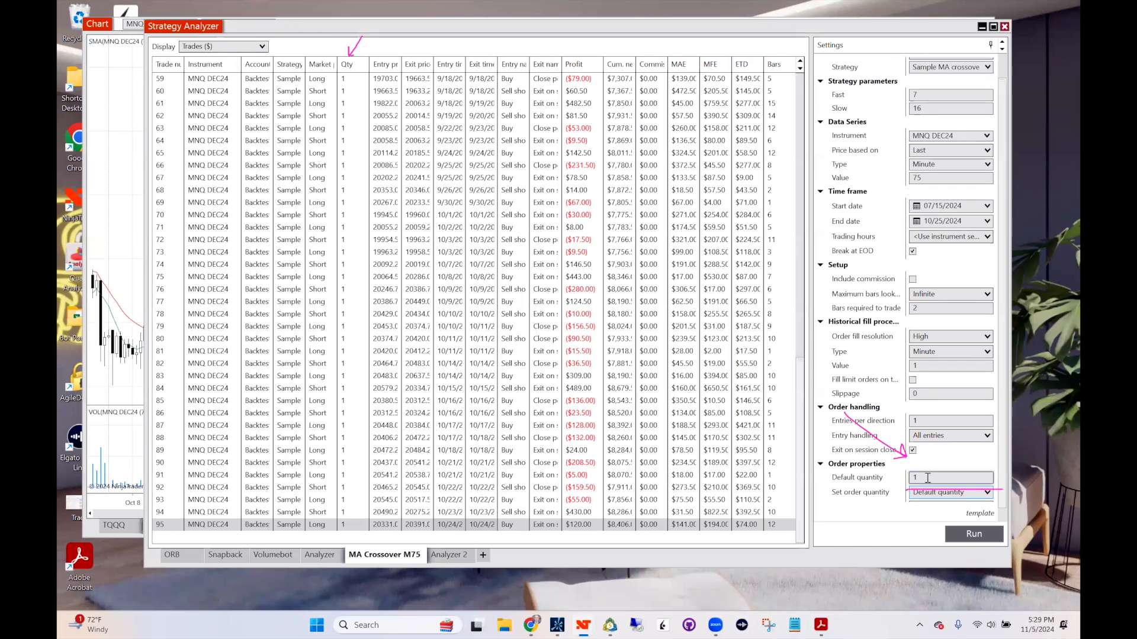
pyautogui.write('2')
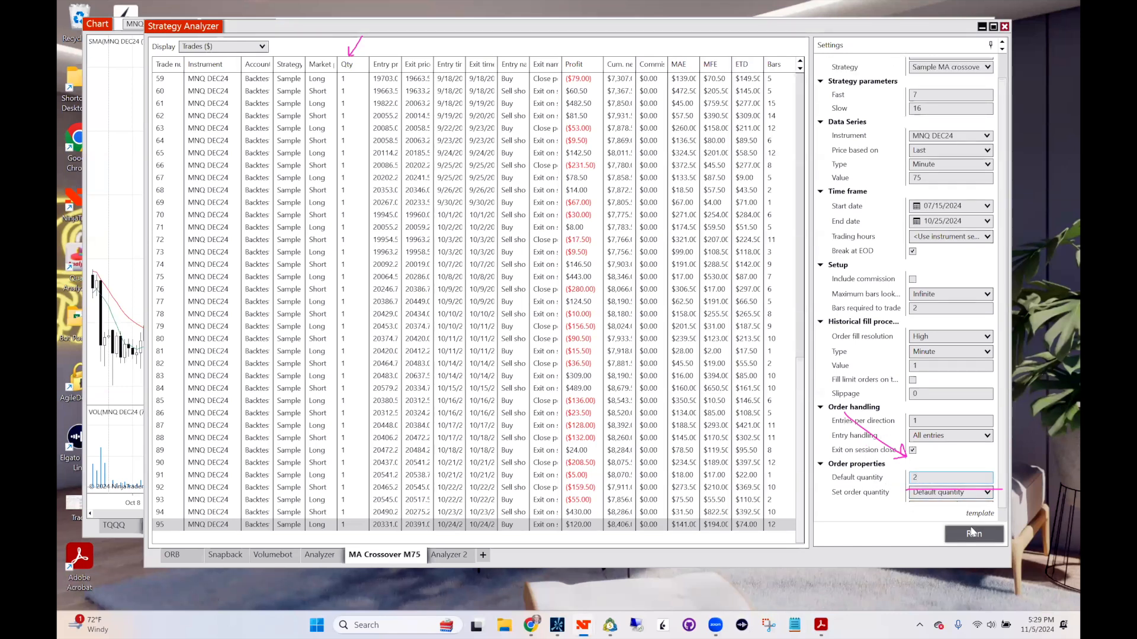
# Display the Summary ($) report and rerun the MNQ DEC24 backtest with the default quantity of 2
pyautogui.click(800, 195)
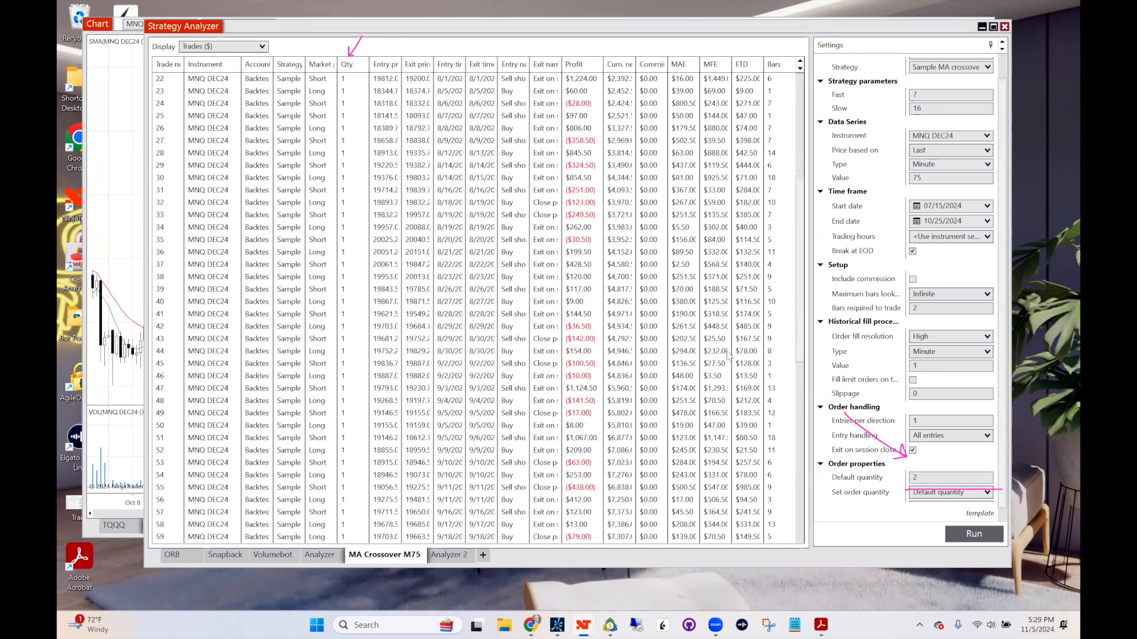
pyautogui.click(223, 46)
pyautogui.click(211, 59)
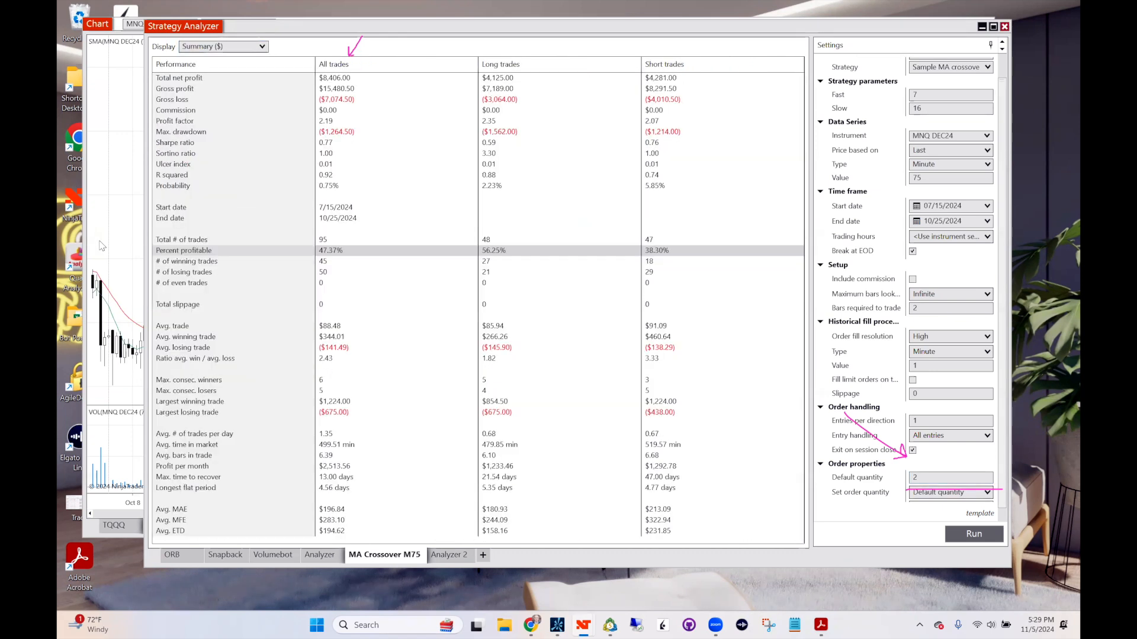
pyautogui.click(961, 539)
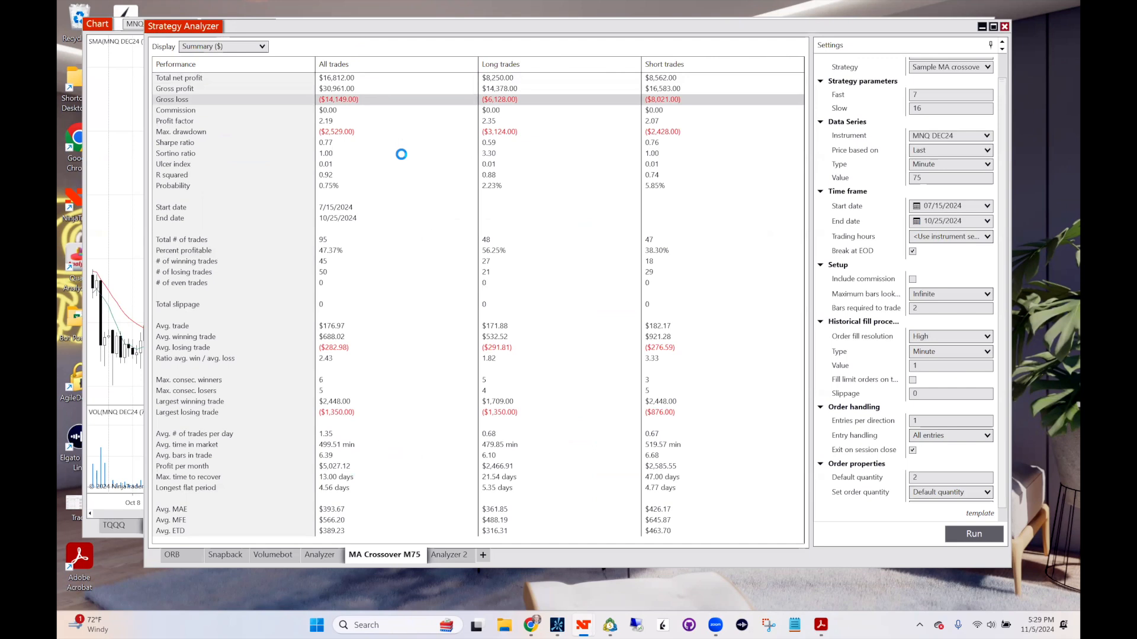
# Rerun the backtest with a default quantity of 20 and draw an arrow to the maximum drawdown for all trades
pyautogui.write('0')
pyautogui.click(974, 535)
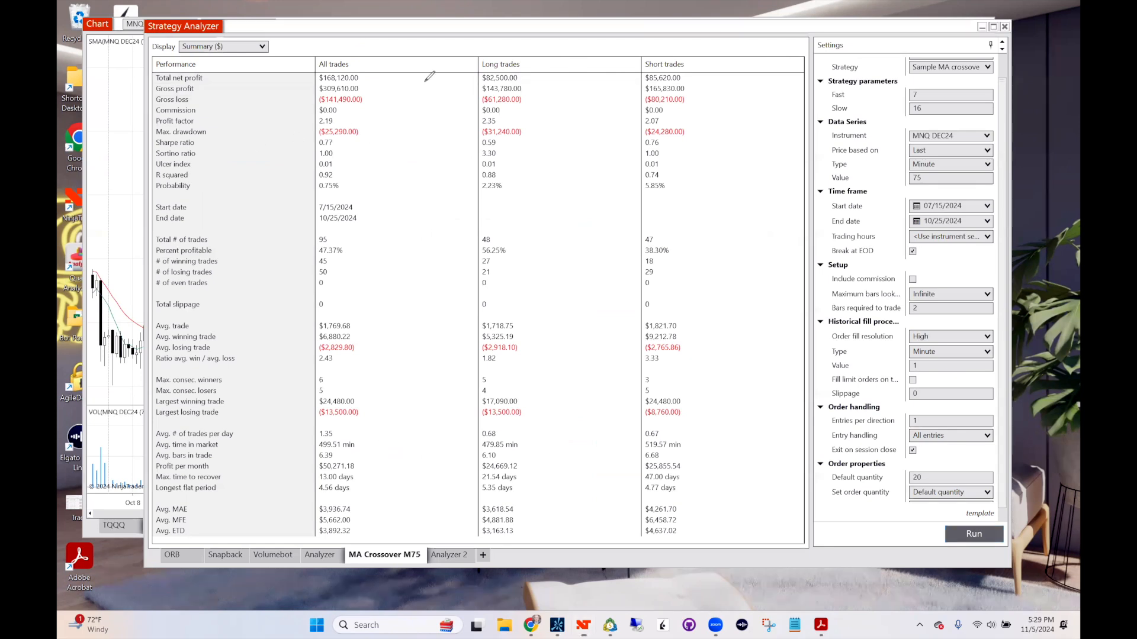
pyautogui.moveTo(418, 97)
pyautogui.mouseDown()
pyautogui.moveTo(362, 128)
pyautogui.moveTo(373, 131)
pyautogui.mouseUp()
# Set the default quantity to 4 and clear the arrow at the maximum drawdown
pyautogui.click(929, 478)
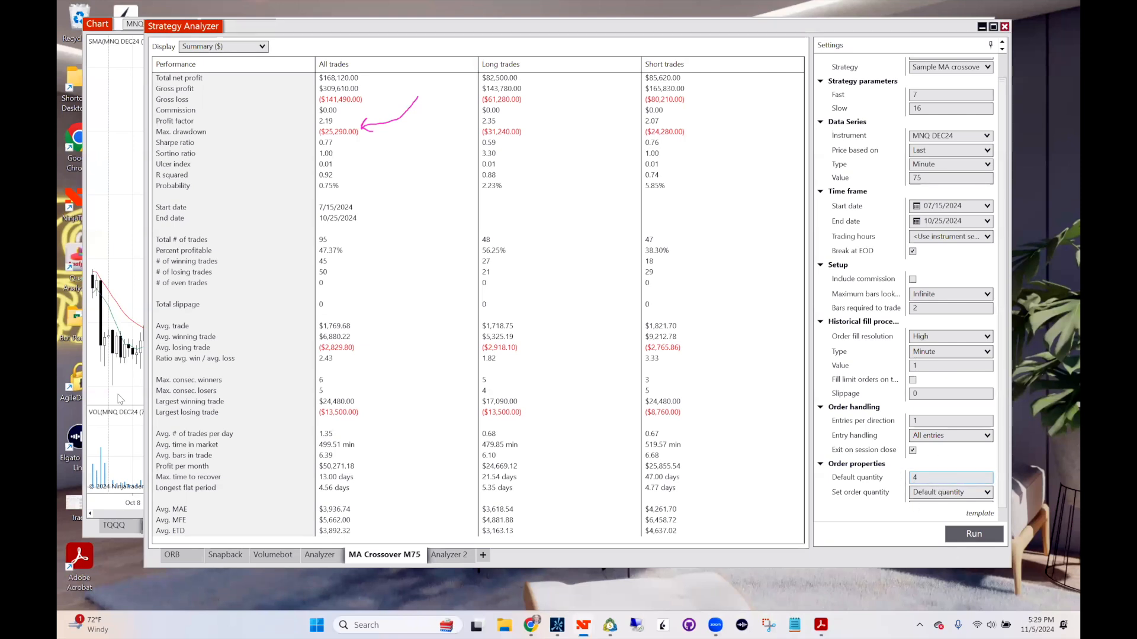
pyautogui.press('Escape')
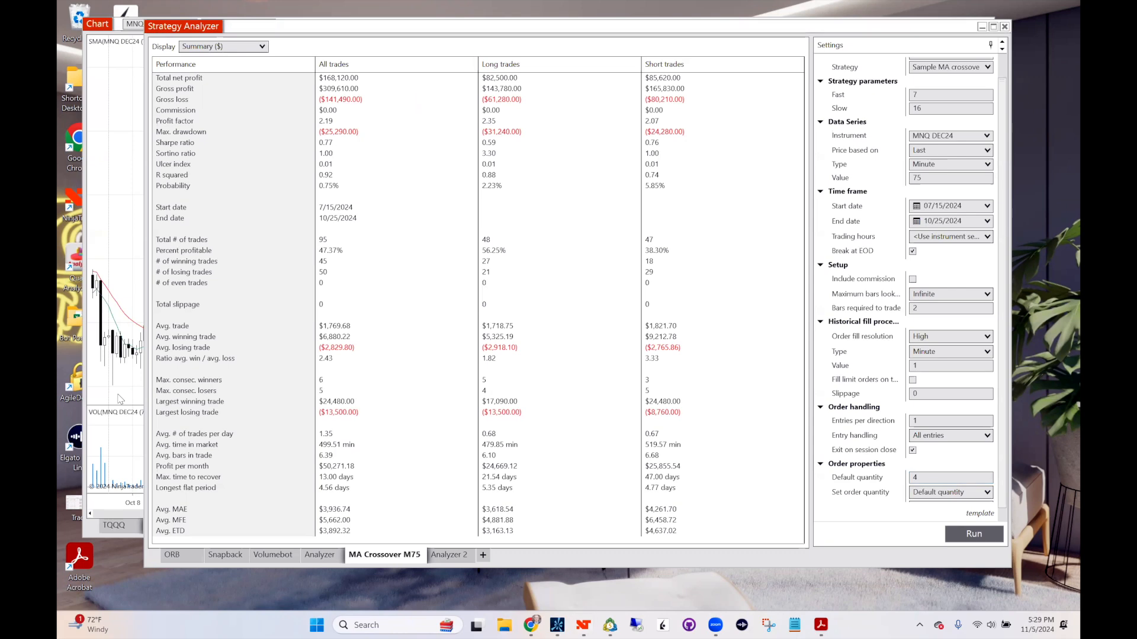
# Highlight the percent profitable row, write 50/50 beside it, underline the total net profit, and clear the annotations
pyautogui.click(325, 251)
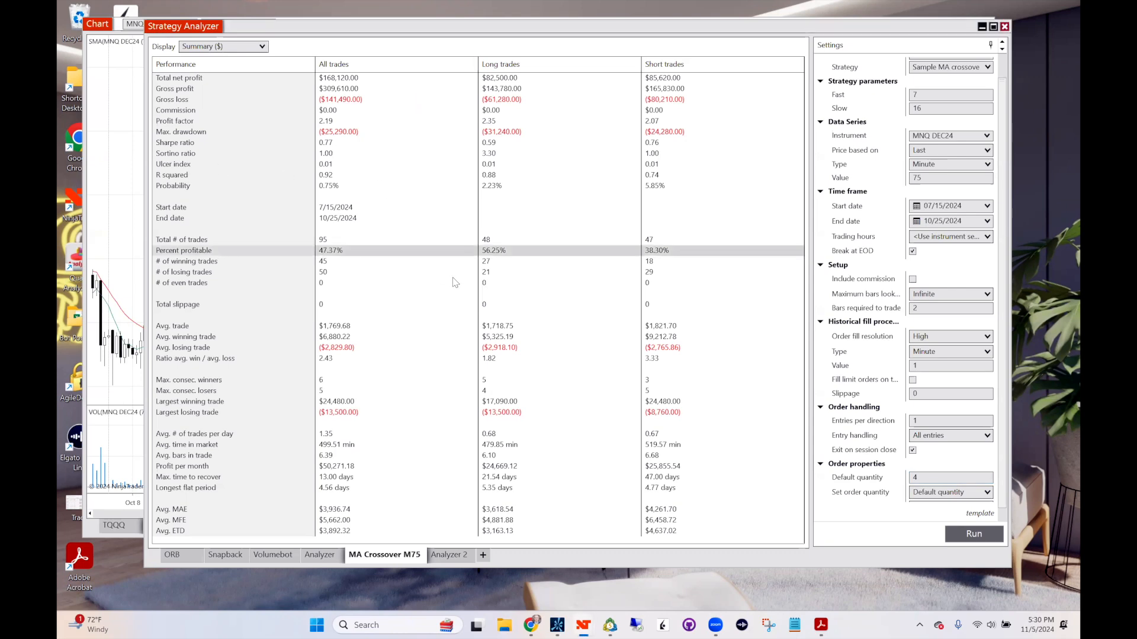
pyautogui.click(99, 226)
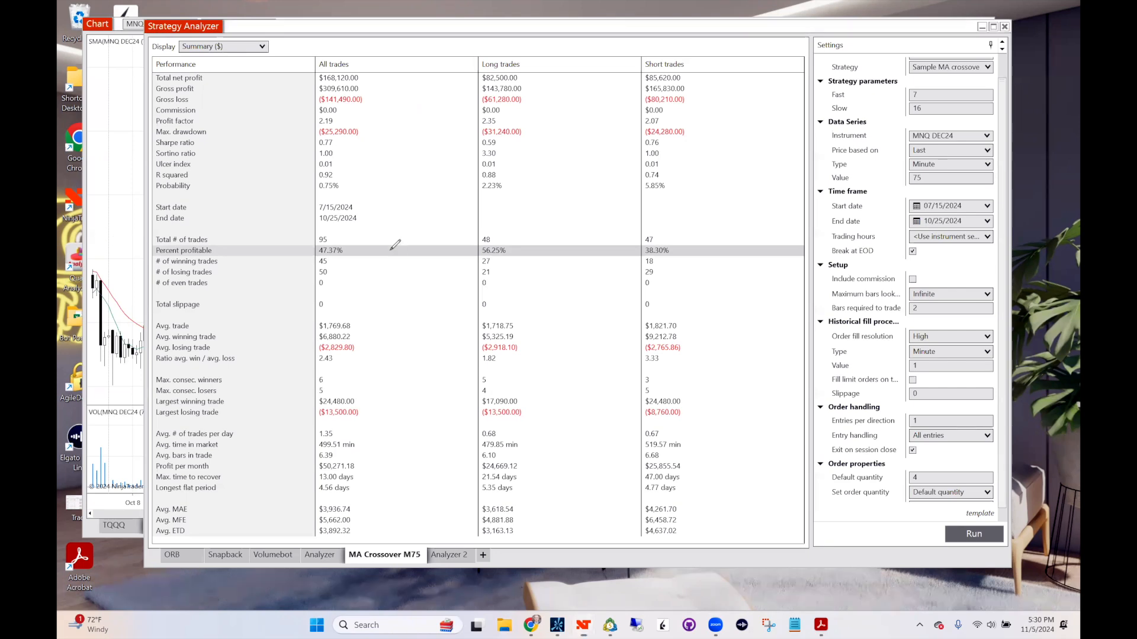
pyautogui.moveTo(388, 245)
pyautogui.mouseDown()
pyautogui.moveTo(377, 261)
pyautogui.moveTo(393, 254)
pyautogui.moveTo(400, 276)
pyautogui.moveTo(415, 252)
pyautogui.moveTo(409, 265)
pyautogui.moveTo(427, 264)
pyautogui.moveTo(422, 252)
pyautogui.mouseUp()
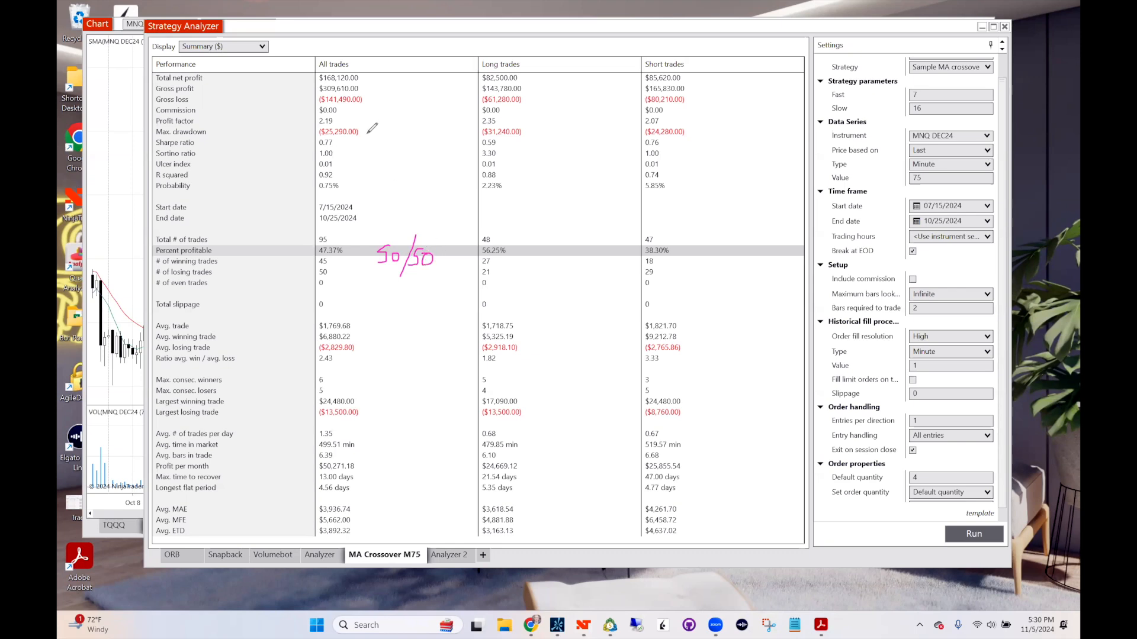
pyautogui.moveTo(315, 83); pyautogui.dragTo(373, 88)
pyautogui.click(124, 393)
# Highlight the average time in market and average bars in trade rows, pointing out the 75-minute data series value
pyautogui.click(222, 450)
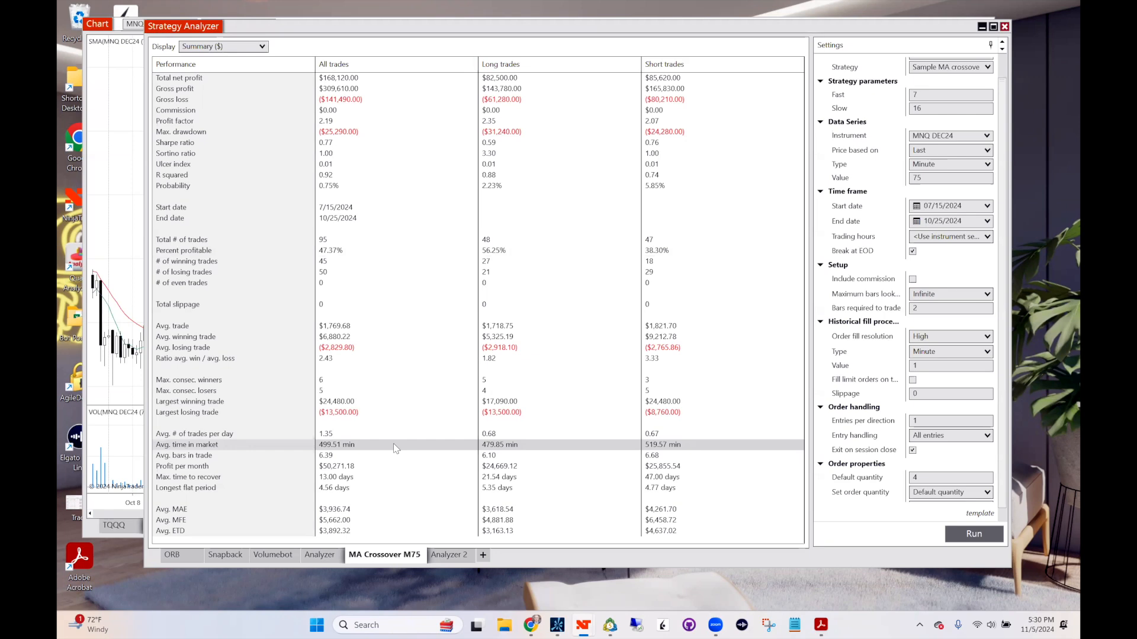
pyautogui.click(339, 457)
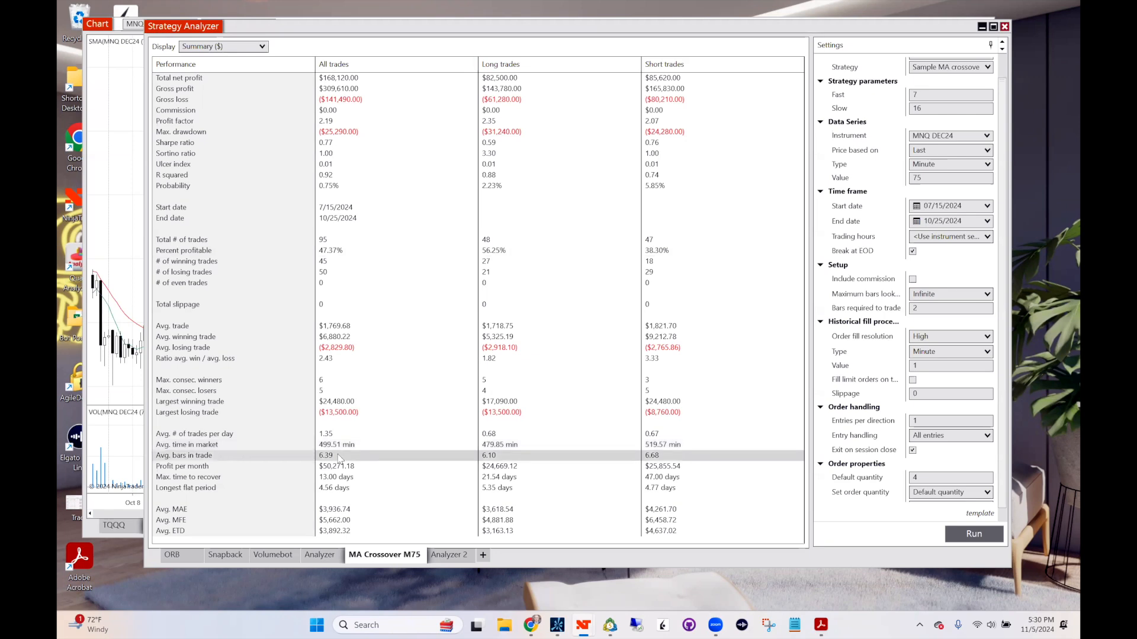
pyautogui.doubleClick(925, 178)
pyautogui.click(354, 458)
# Display the Trades ($) list, switch to the Chart view, and examine the latest October trades
pyautogui.click(256, 47)
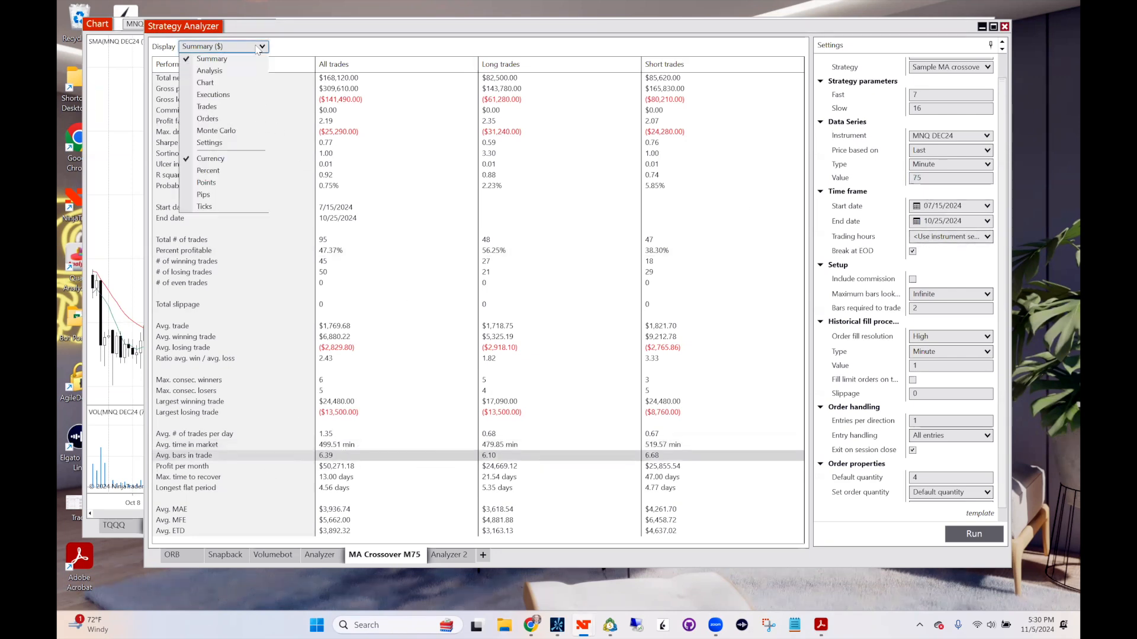
pyautogui.click(231, 108)
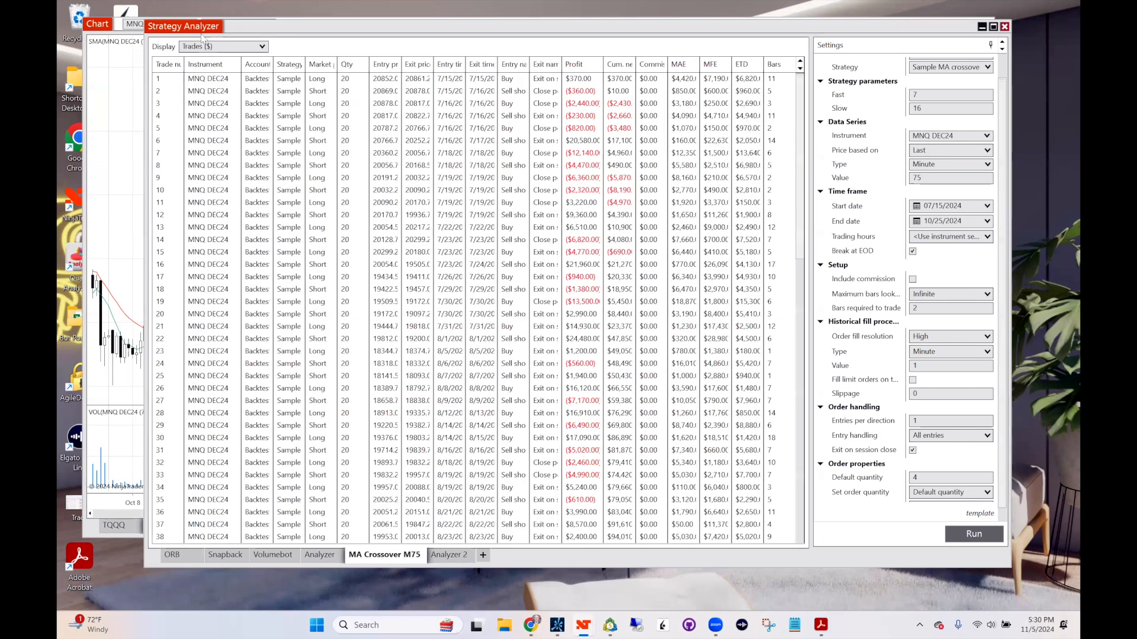
pyautogui.click(215, 49)
pyautogui.click(224, 84)
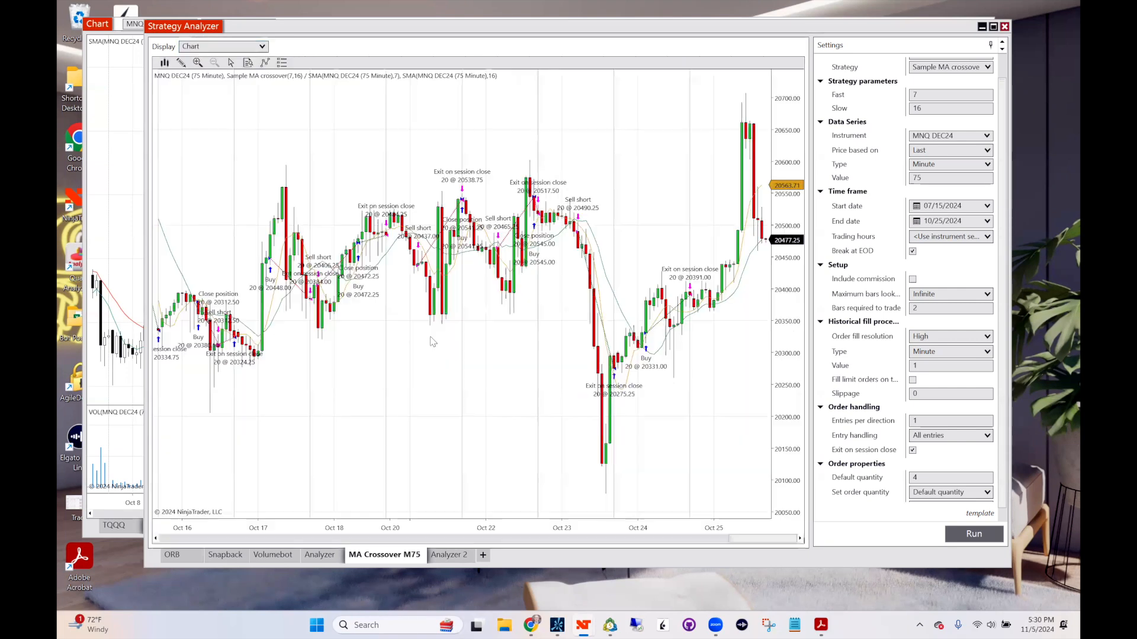
pyautogui.moveTo(616, 417); pyautogui.dragTo(631, 409)
pyautogui.moveTo(378, 442); pyautogui.dragTo(318, 432)
pyautogui.scroll(-3, 386, 455)
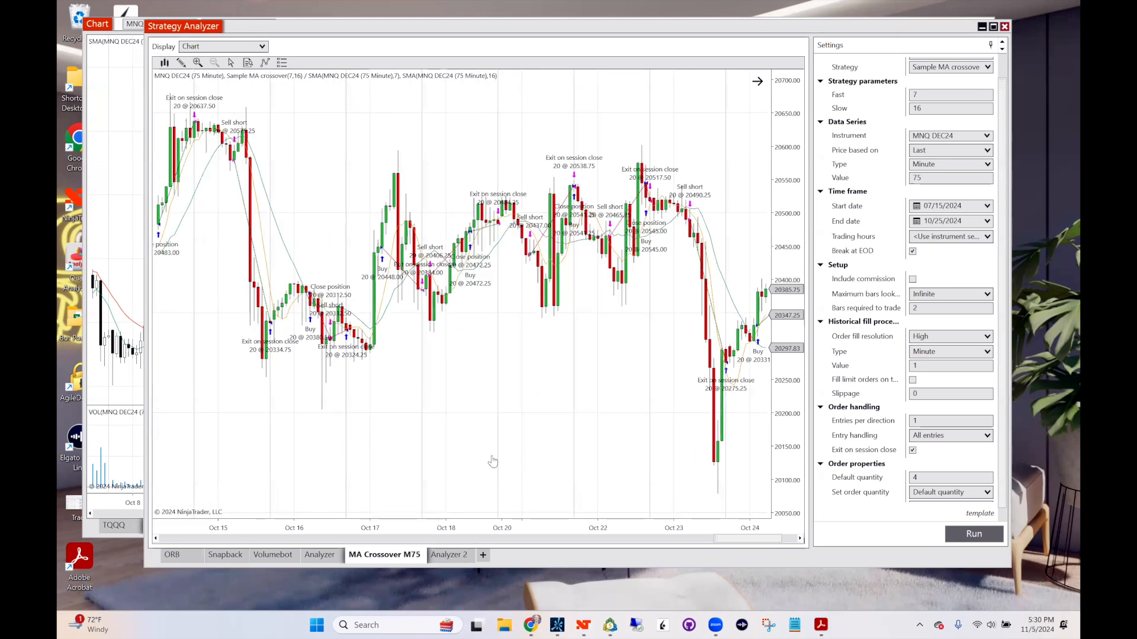
pyautogui.scroll(-3, 493, 462)
pyautogui.scroll(-2, 631, 453)
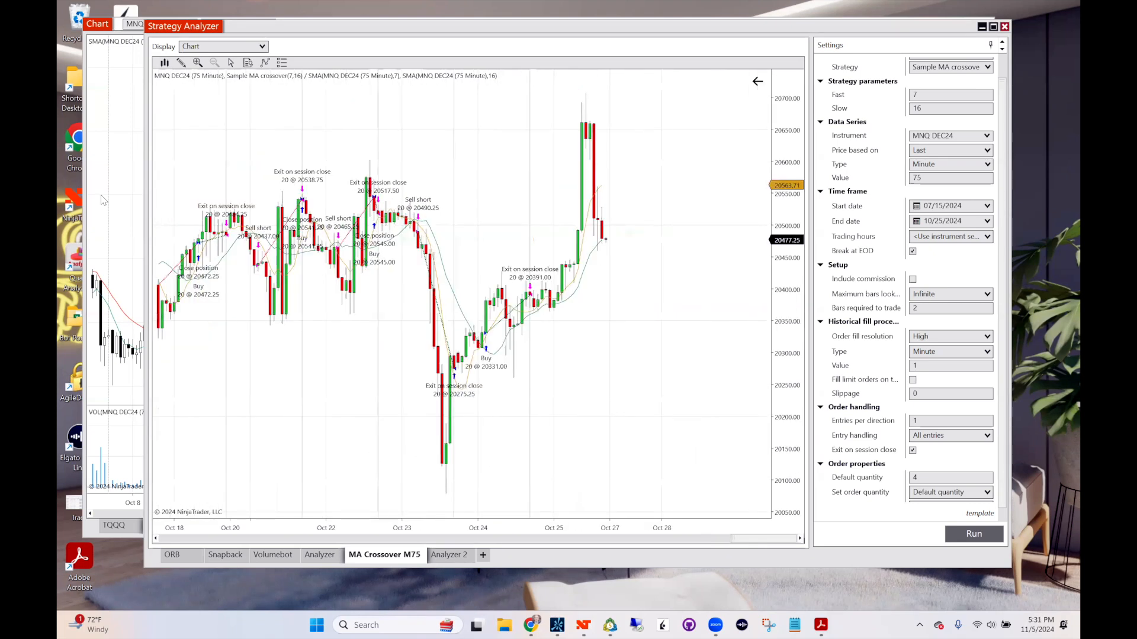
# Mark the October 24 long trade from its buy entry to its session-close exit, and clear the annotations
pyautogui.click(103, 200)
pyautogui.moveTo(479, 337); pyautogui.dragTo(482, 351)
pyautogui.moveTo(474, 355); pyautogui.dragTo(560, 275)
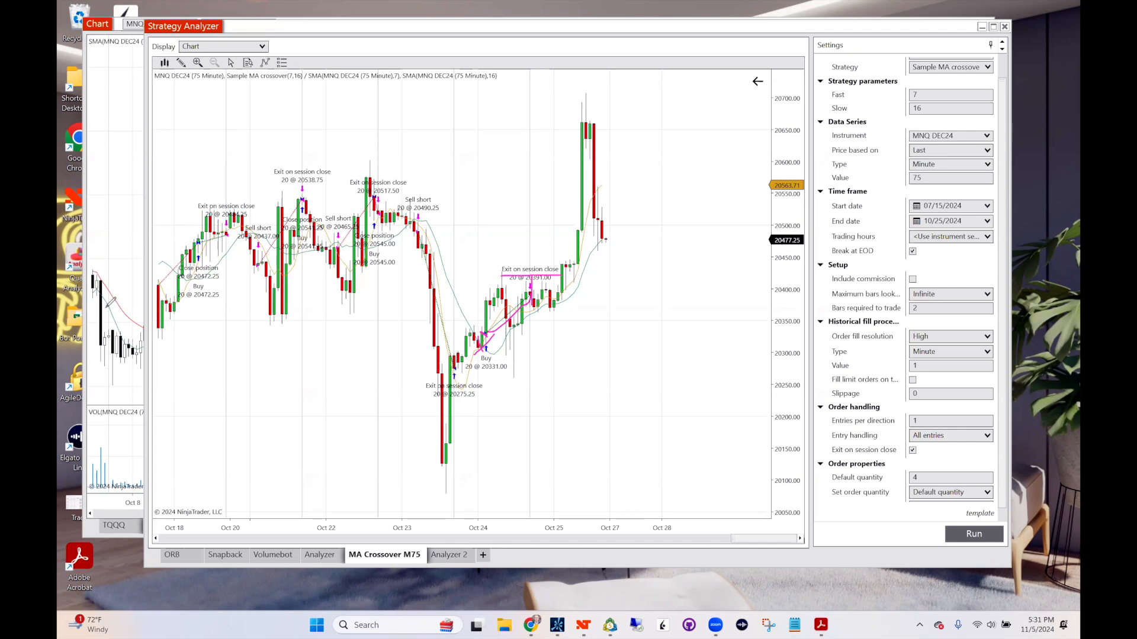
pyautogui.click(153, 143)
# Examine the early to mid-October trades on the strategy chart
pyautogui.scroll(5, 379, 435)
pyautogui.scroll(5, 508, 425)
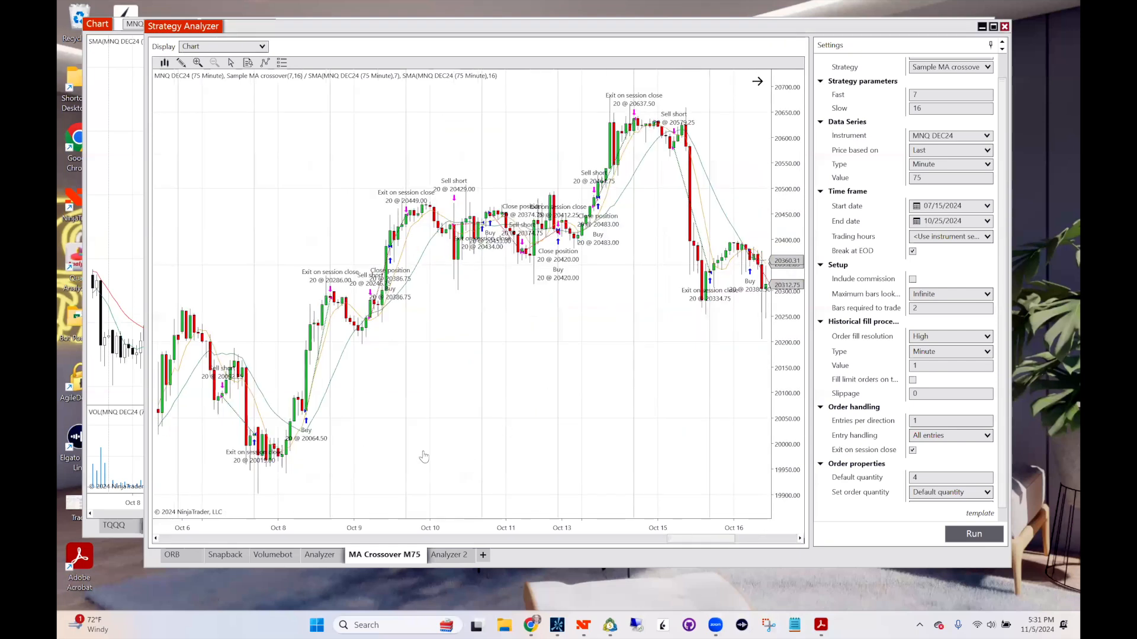
pyautogui.moveTo(421, 456); pyautogui.dragTo(462, 452)
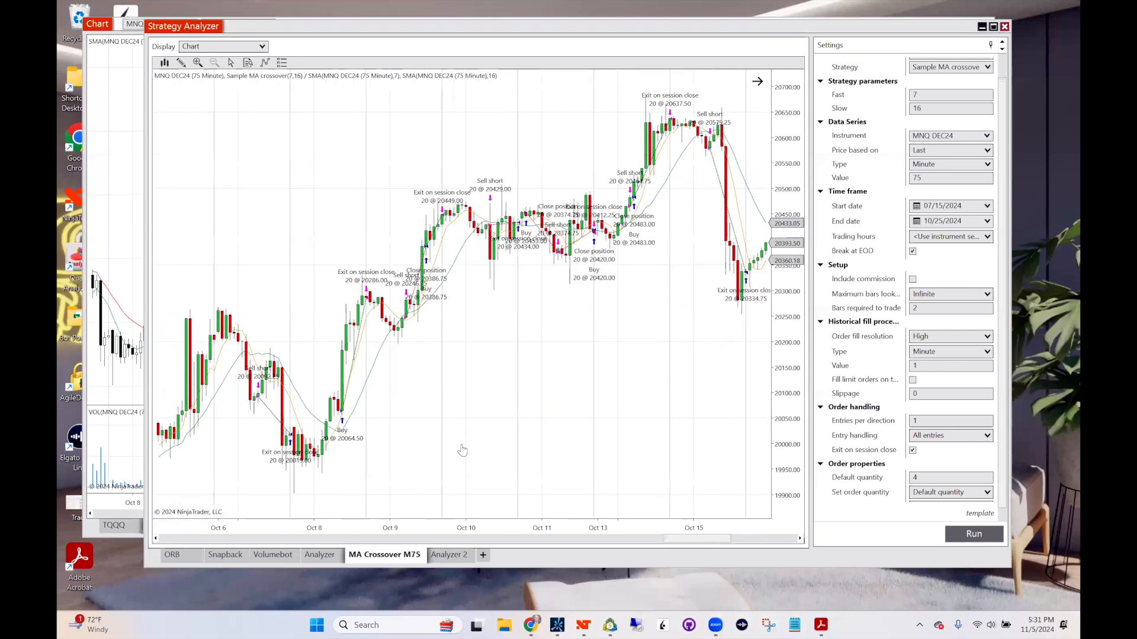
pyautogui.click(120, 272)
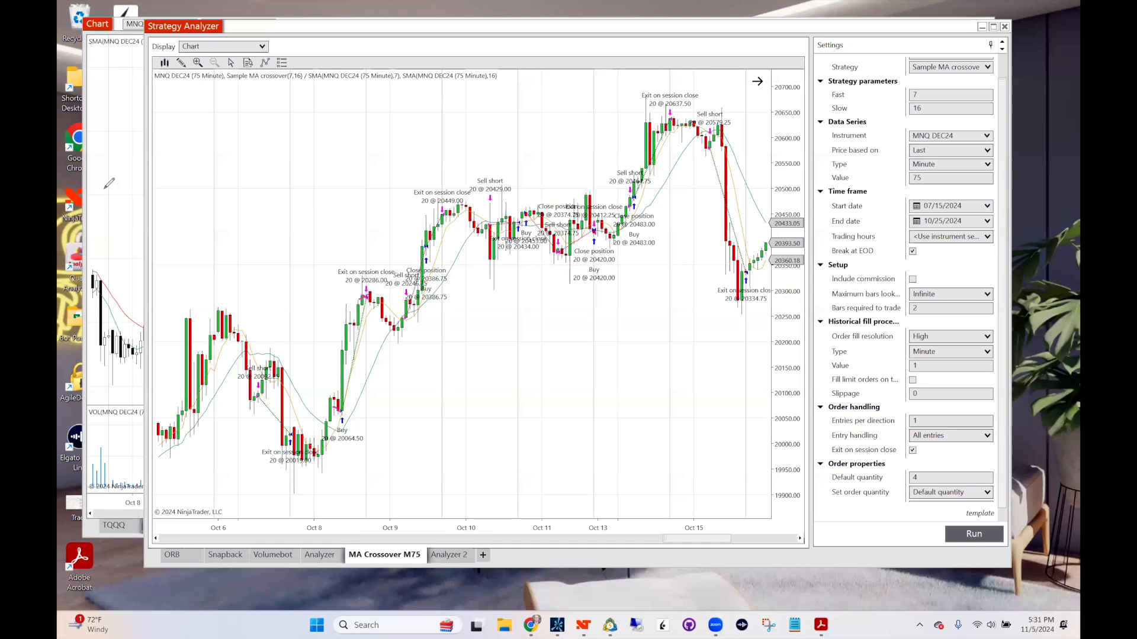
# Display the Trades ($) list and clear the stray pen marks
pyautogui.click(225, 46)
pyautogui.click(216, 111)
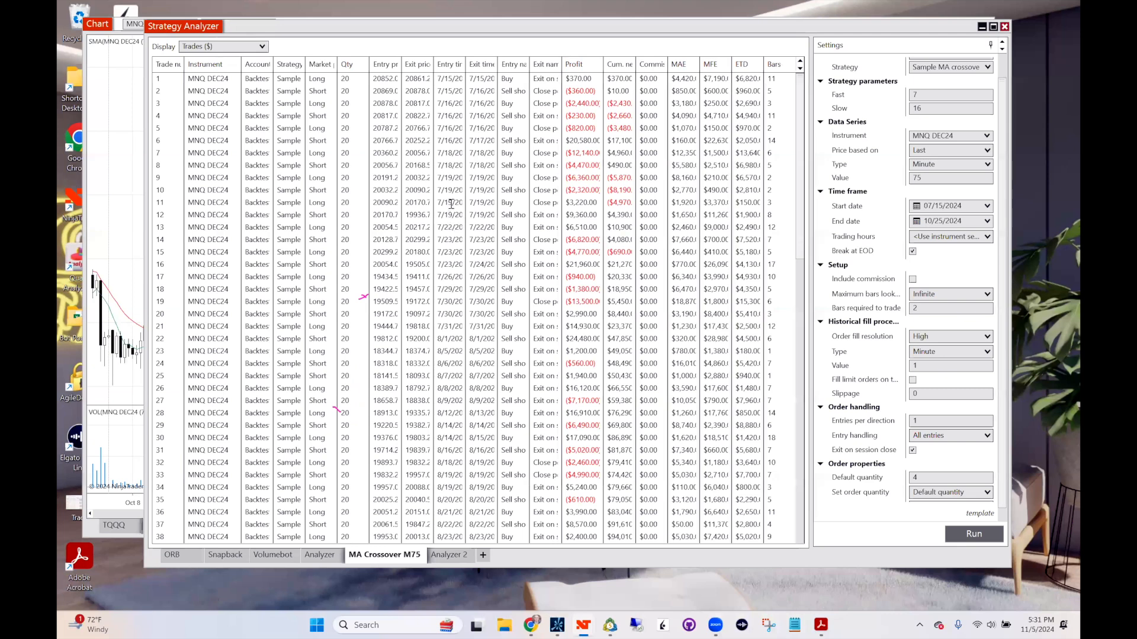
pyautogui.click(113, 186)
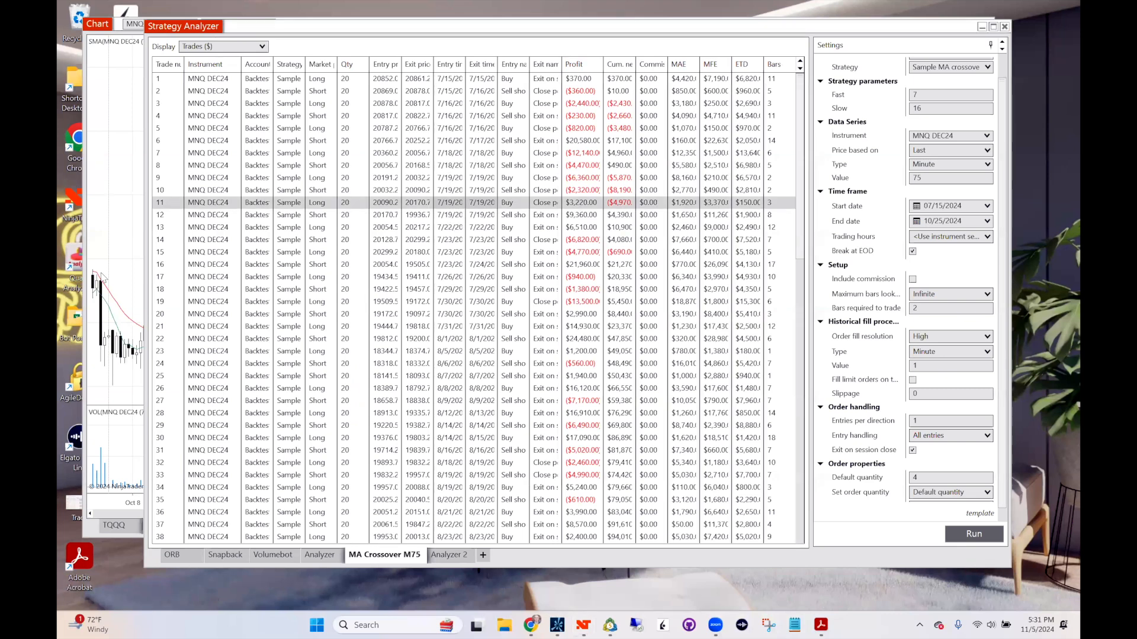
# Bracket the groups of trades entered on 7/16, 7/18 and 7/19 in the entry time column, and clear the annotations
pyautogui.moveTo(445, 169)
pyautogui.mouseDown()
pyautogui.moveTo(431, 171)
pyautogui.moveTo(433, 217)
pyautogui.moveTo(445, 226)
pyautogui.mouseUp()
pyautogui.moveTo(482, 159)
pyautogui.mouseDown()
pyautogui.moveTo(466, 166)
pyautogui.moveTo(458, 150)
pyautogui.moveTo(430, 167)
pyautogui.mouseUp()
pyautogui.moveTo(469, 94)
pyautogui.mouseDown()
pyautogui.moveTo(438, 94)
pyautogui.moveTo(435, 147)
pyautogui.mouseUp()
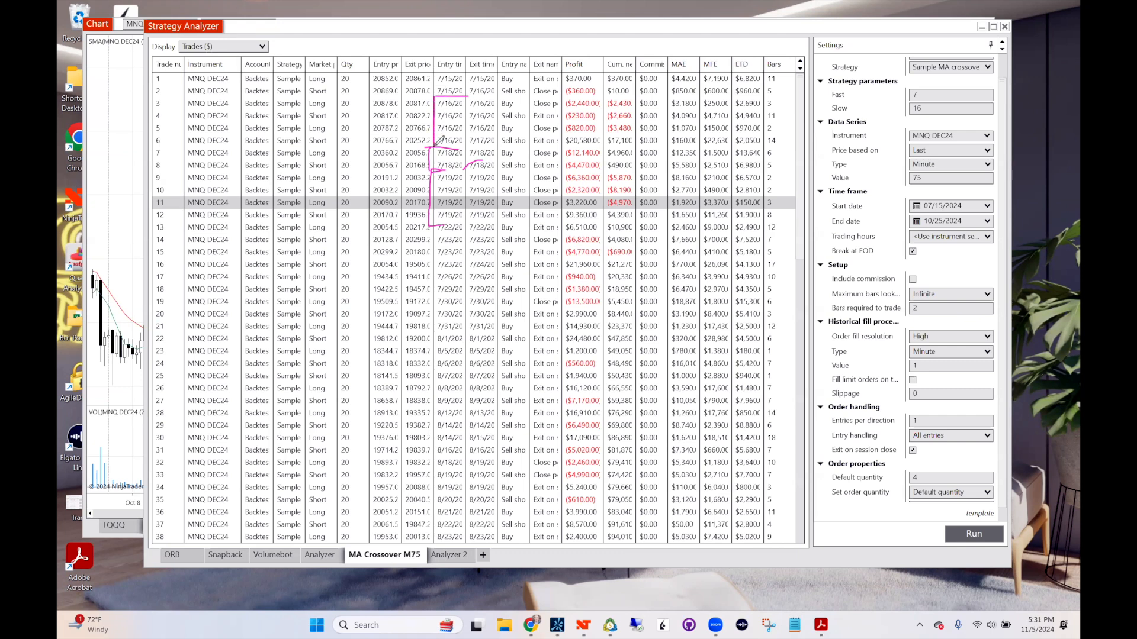
pyautogui.moveTo(432, 94)
pyautogui.mouseDown()
pyautogui.moveTo(432, 72)
pyautogui.moveTo(465, 70)
pyautogui.mouseUp()
pyautogui.moveTo(436, 466)
pyautogui.mouseDown()
pyautogui.moveTo(460, 461)
pyautogui.moveTo(465, 491)
pyautogui.mouseUp()
pyautogui.click(99, 148)
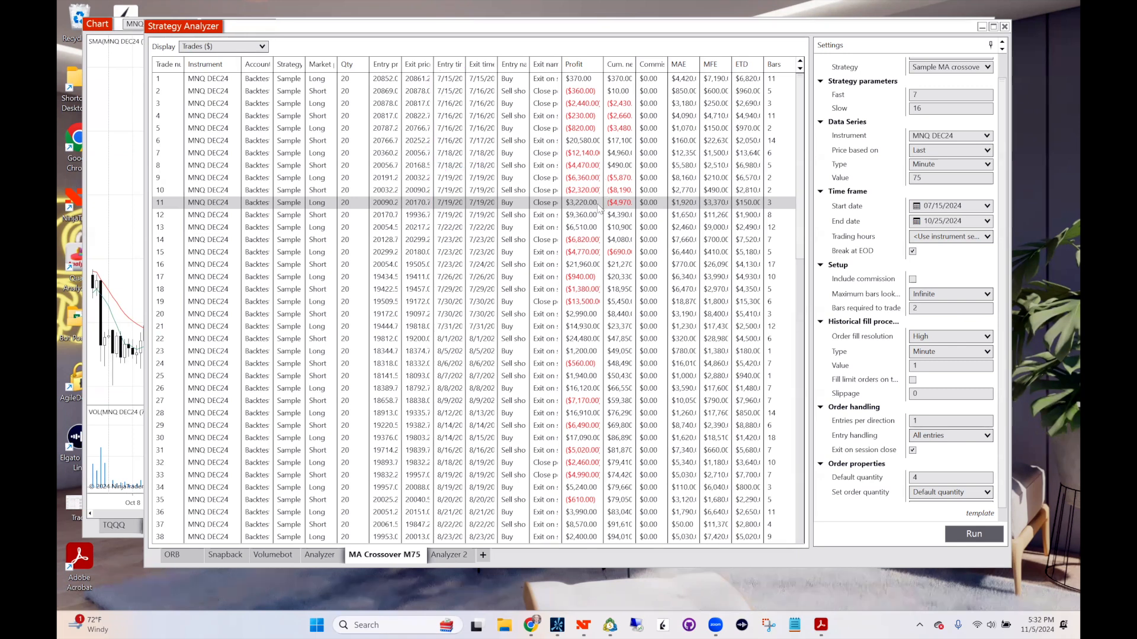
# Review the profit column of the trades list down to the last trade
pyautogui.scroll(-9, 589, 216)
pyautogui.scroll(-9, 583, 220)
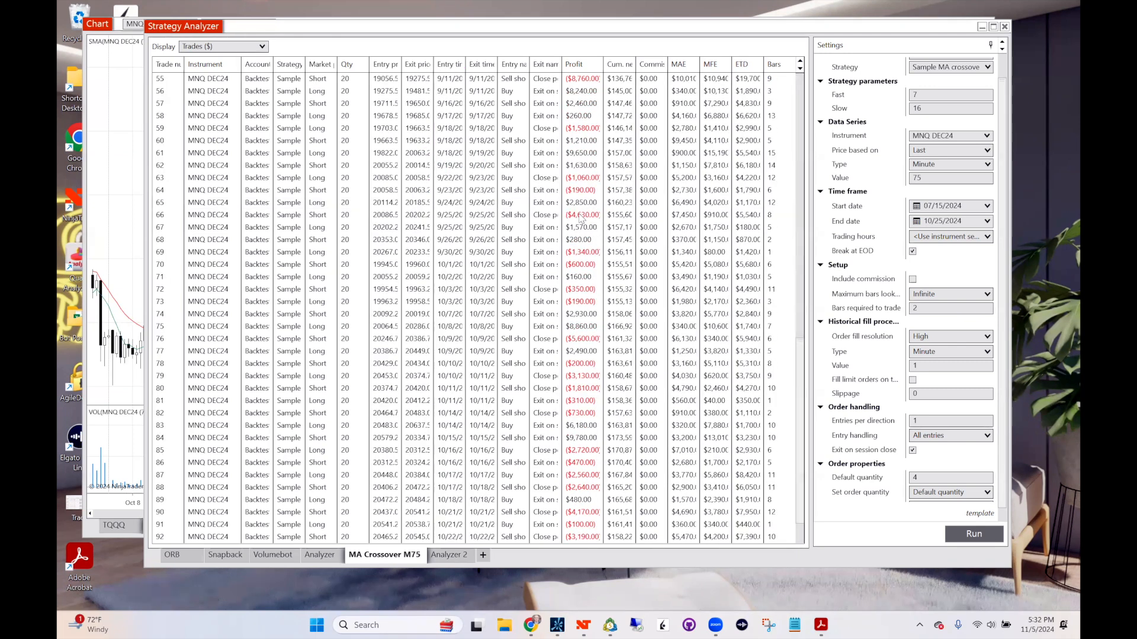
pyautogui.scroll(-2, 580, 219)
# Display the strategy chart and go back through September to the mid-August trades
pyautogui.click(240, 47)
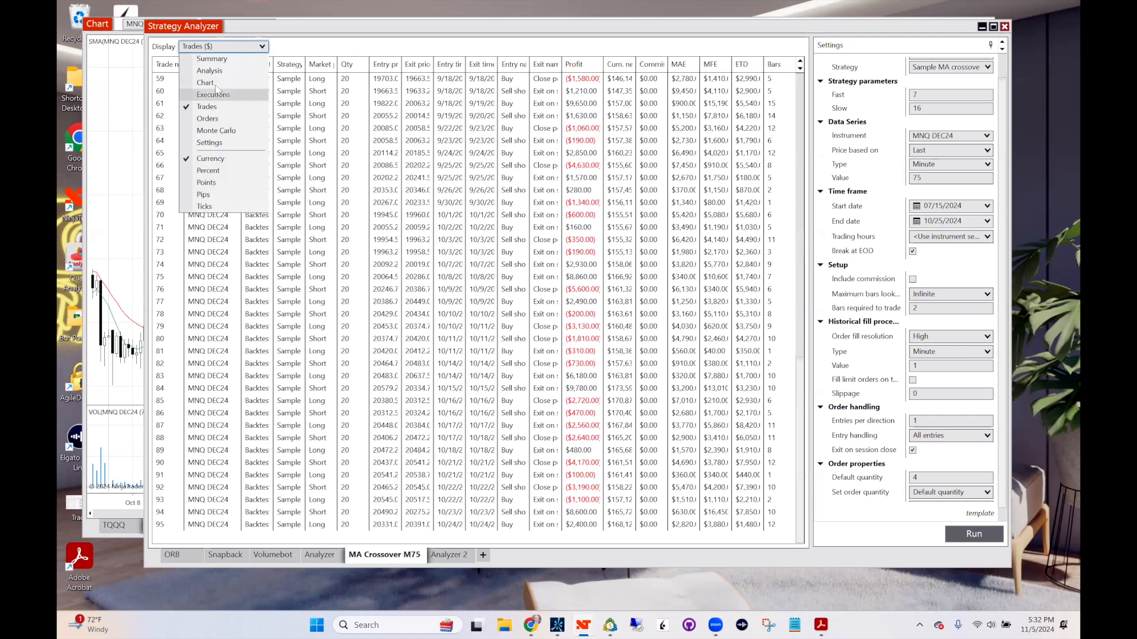
pyautogui.click(213, 83)
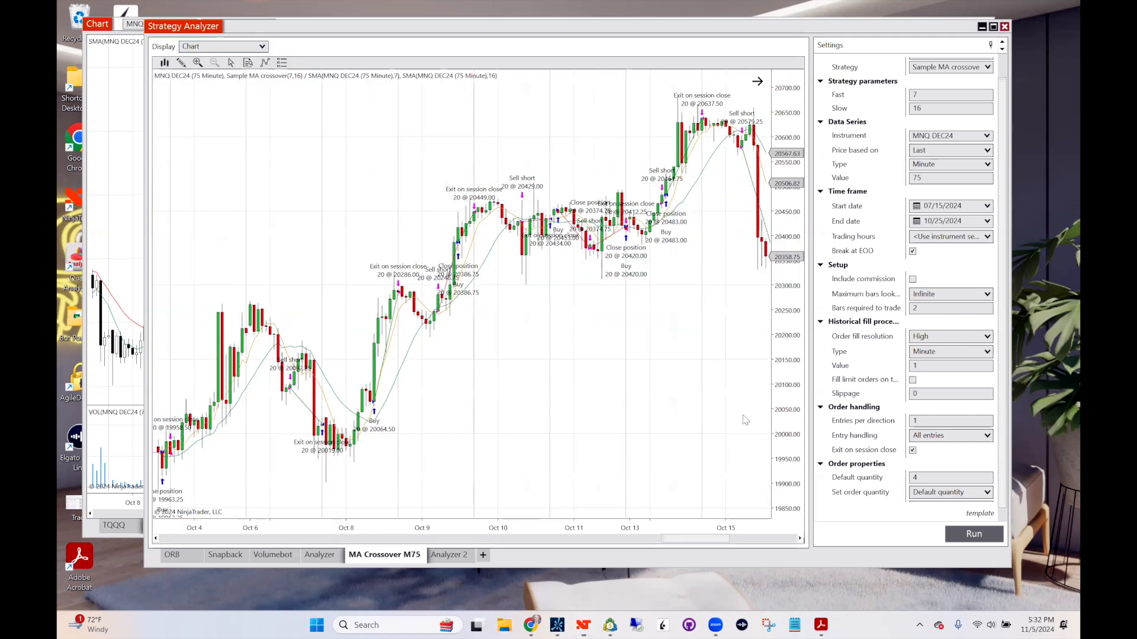
pyautogui.scroll(3, 745, 421)
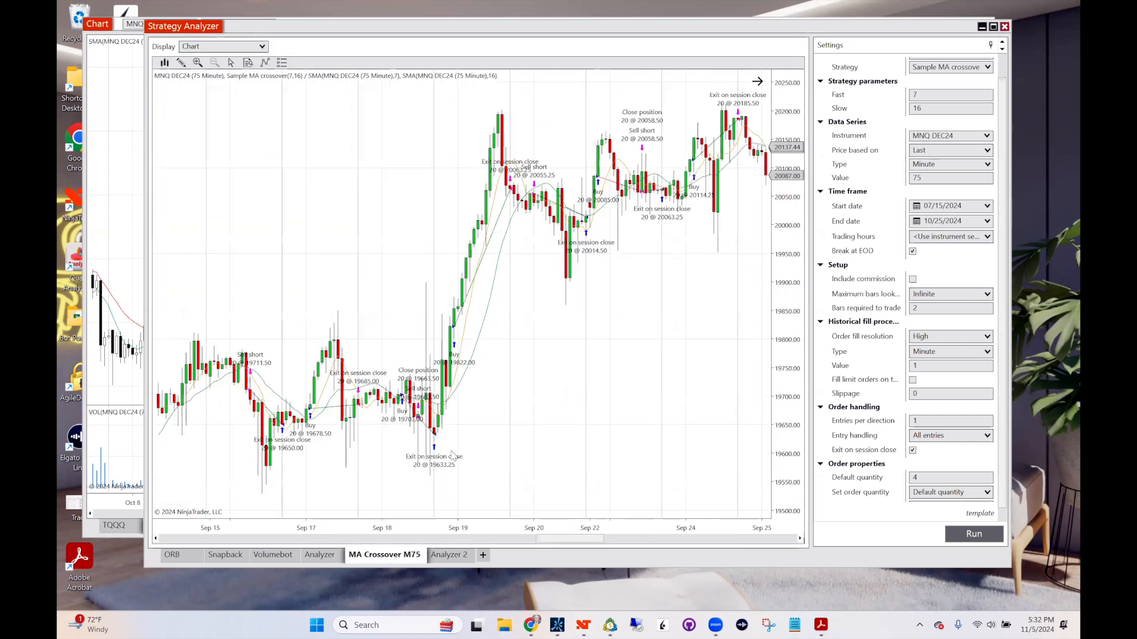
pyautogui.scroll(3, 403, 450)
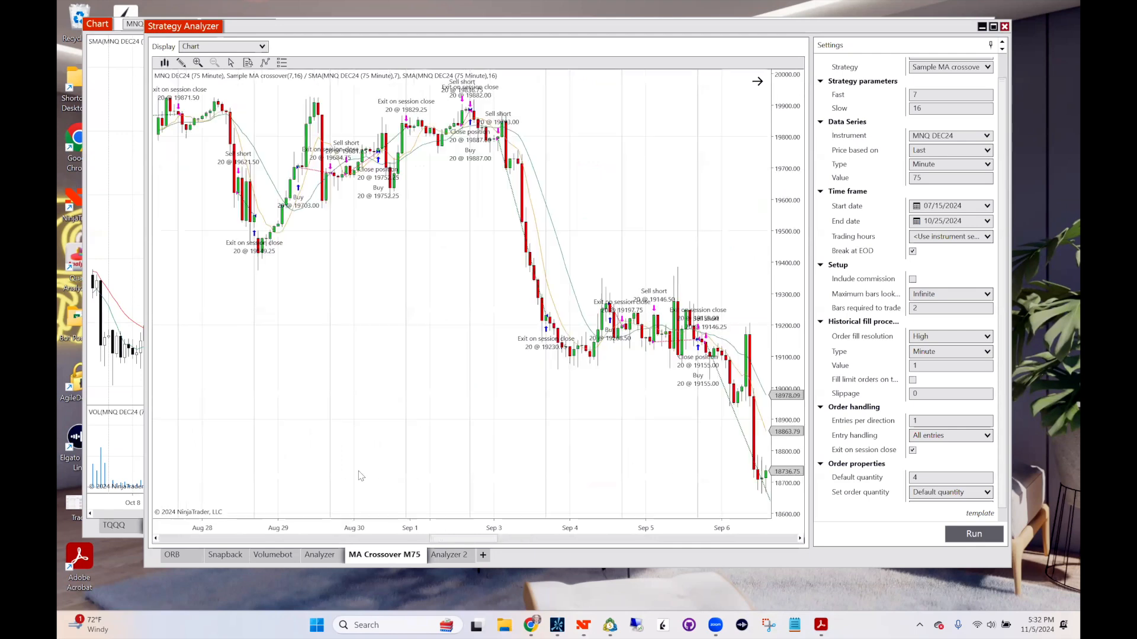
pyautogui.scroll(3, 369, 474)
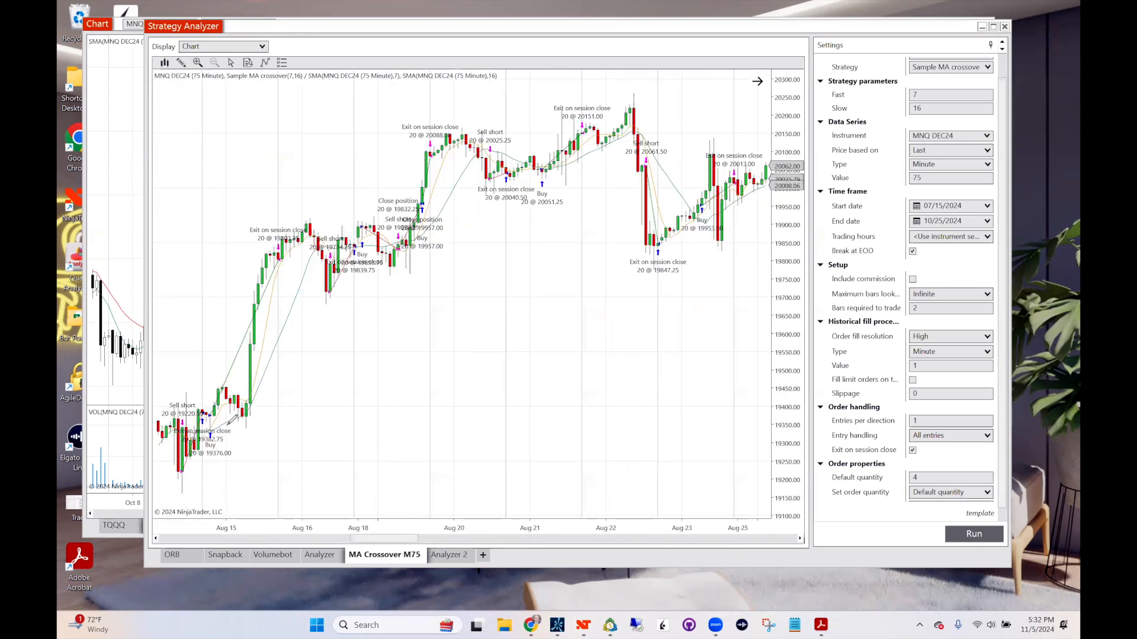
# Draw an arrow along the August 15 long trade's rise, mark its session-close exit, and clear the annotations
pyautogui.moveTo(226, 425); pyautogui.dragTo(279, 311)
pyautogui.moveTo(264, 324); pyautogui.dragTo(284, 327)
pyautogui.moveTo(277, 200)
pyautogui.mouseDown()
pyautogui.moveTo(275, 225)
pyautogui.moveTo(314, 236)
pyautogui.mouseUp()
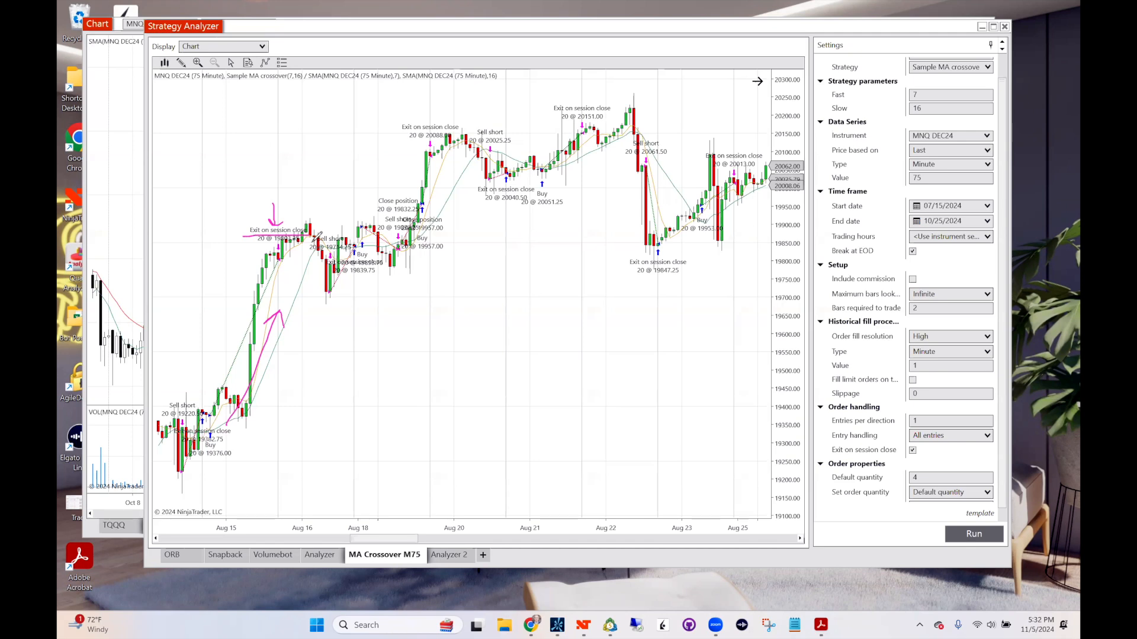
pyautogui.click(135, 392)
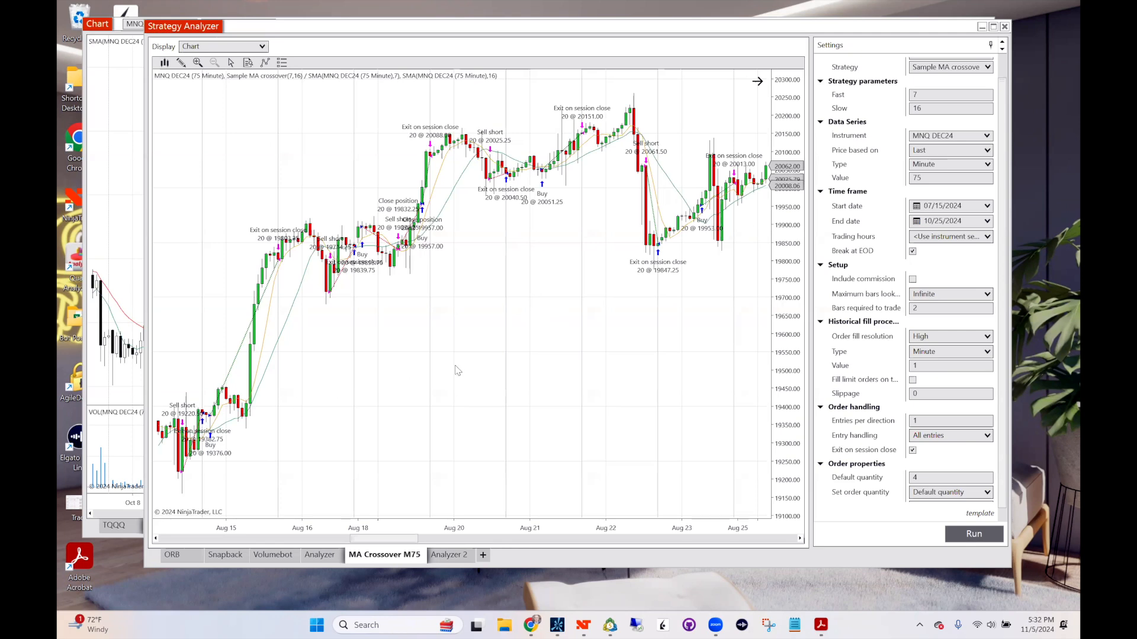
# Display the backtest's performance summary and highlight the total net profit row
pyautogui.click(248, 52)
pyautogui.click(225, 57)
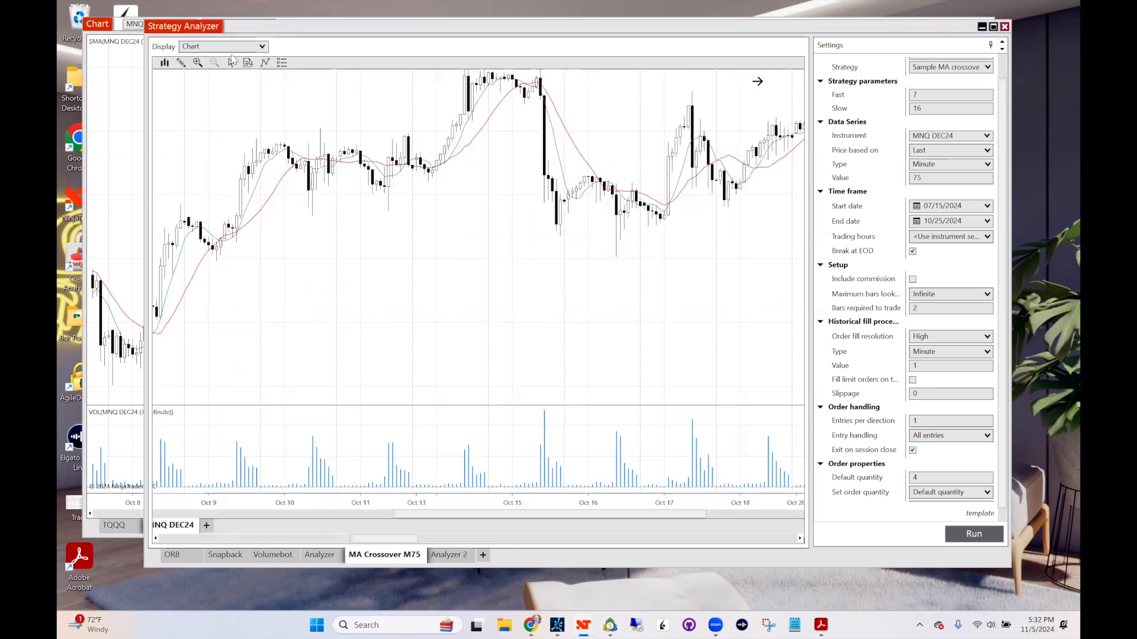
pyautogui.click(370, 78)
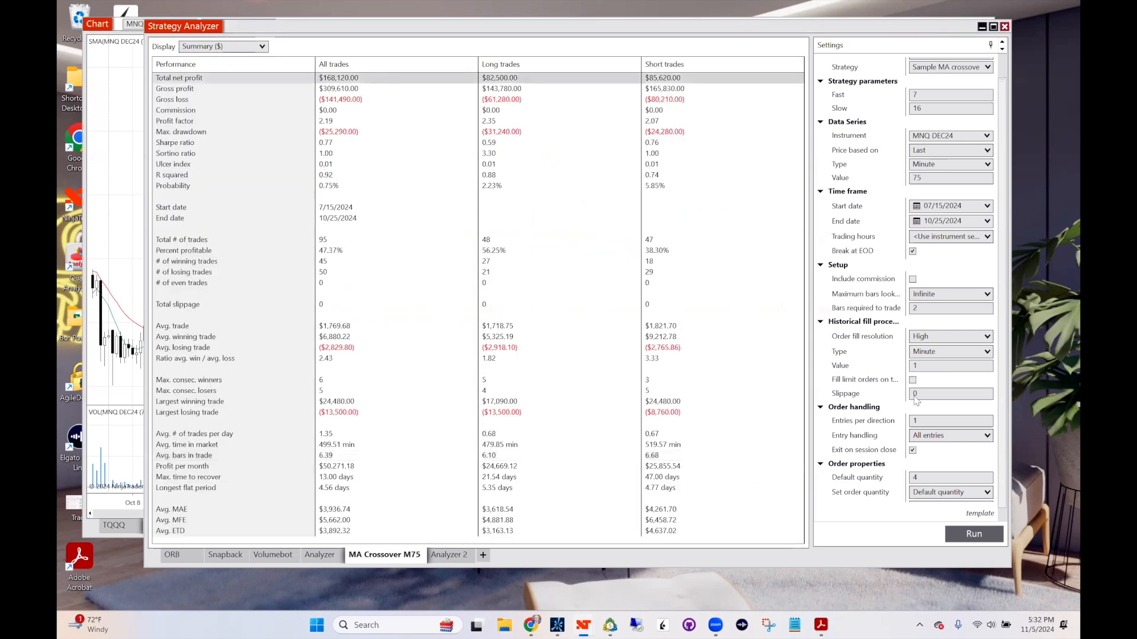
# Set the strategy's default order quantity to 1 and rerun the backtest
pyautogui.click(942, 477)
pyautogui.write('1')
pyautogui.click(953, 534)
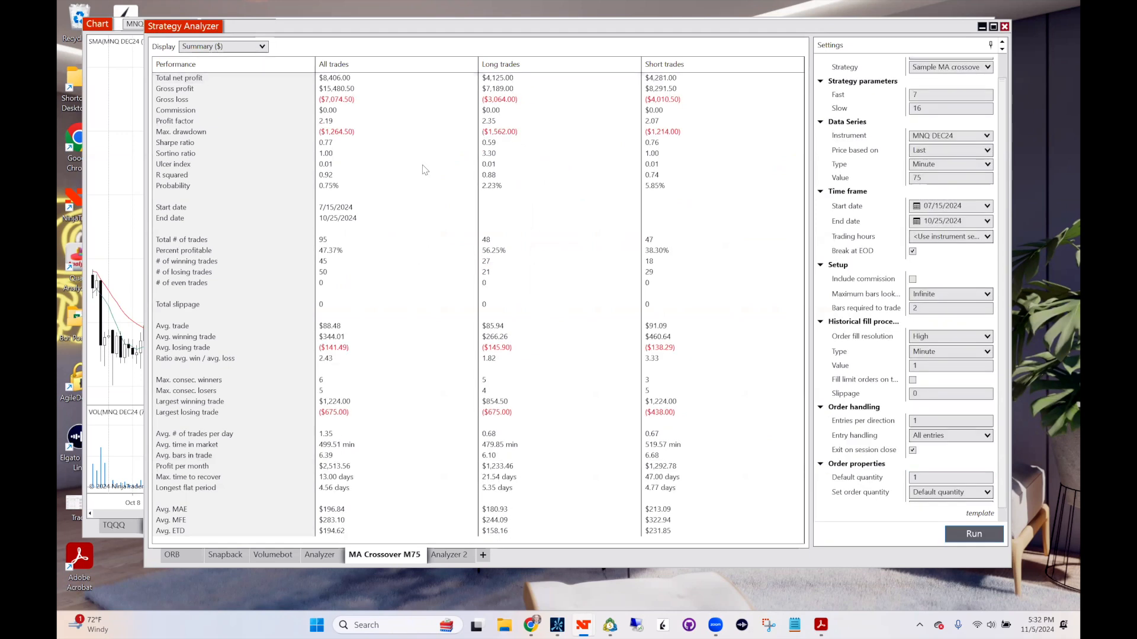
# Review the start date, end date, total net profit and percent profitable rows of the summary
pyautogui.click(356, 208)
pyautogui.click(355, 220)
pyautogui.click(372, 204)
pyautogui.click(370, 219)
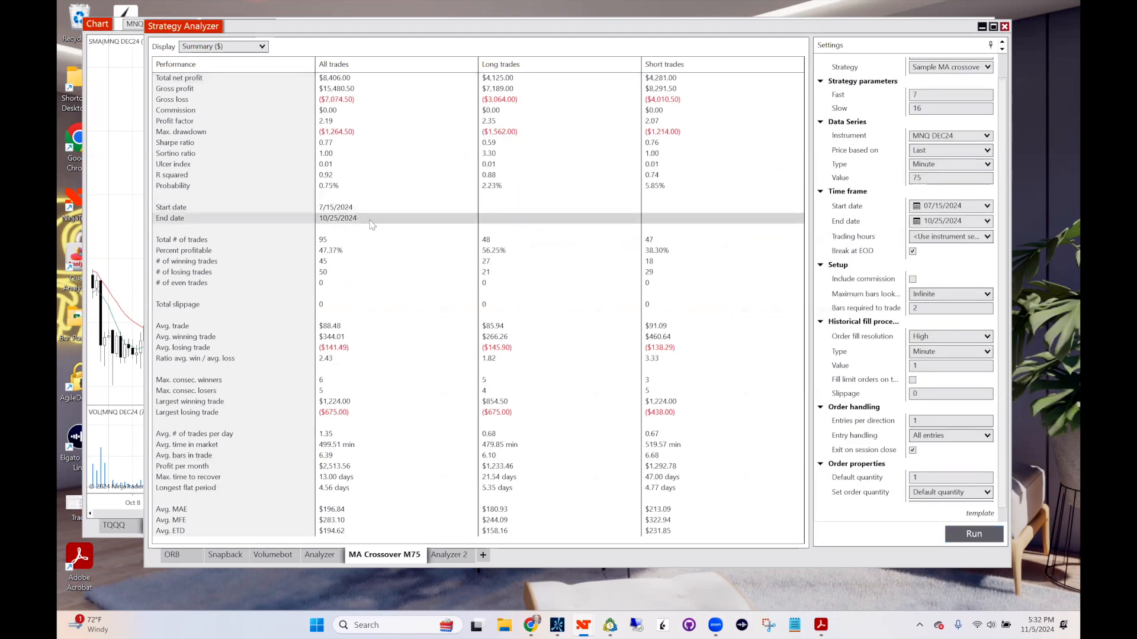
pyautogui.click(370, 81)
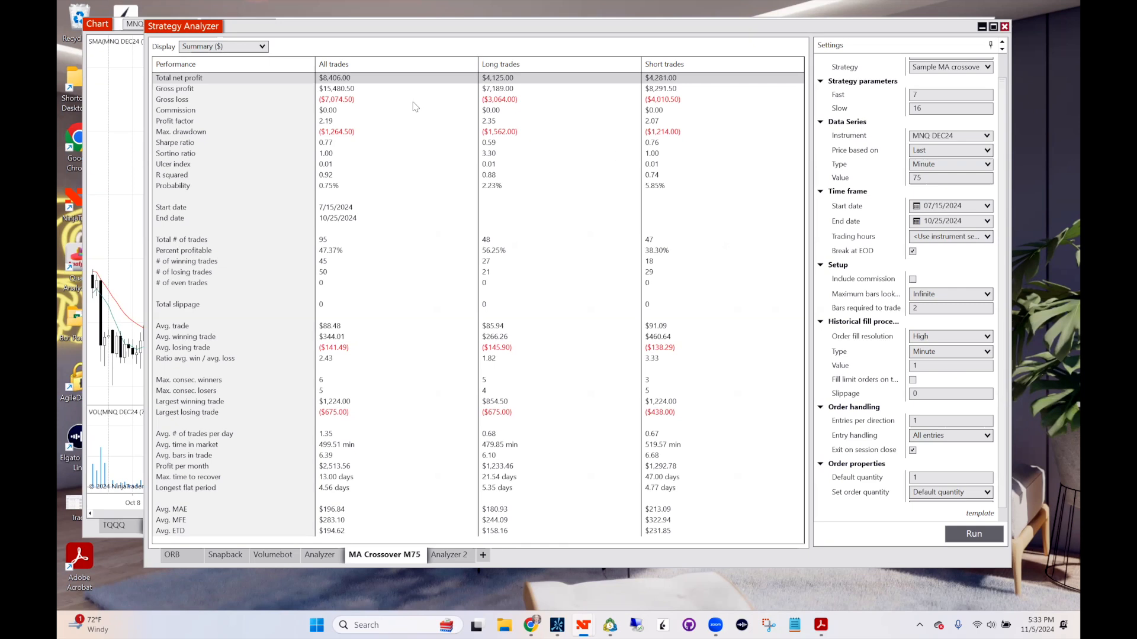
pyautogui.click(343, 253)
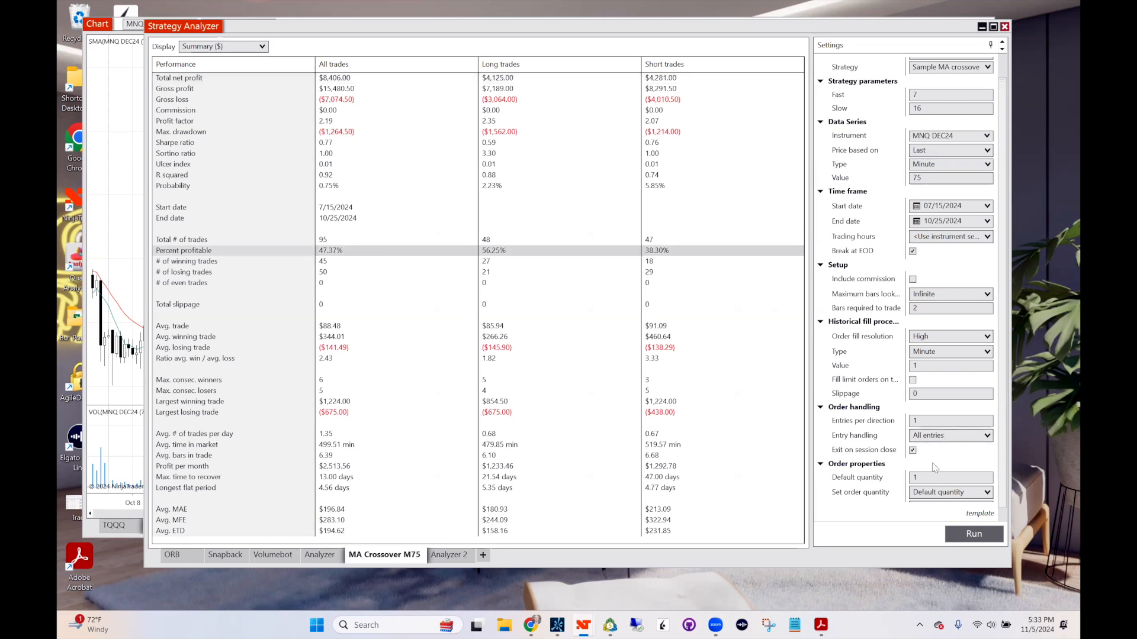
pyautogui.click(928, 479)
pyautogui.write('2')
pyautogui.moveTo(861, 470); pyautogui.dragTo(850, 469)
pyautogui.scroll(-1, 1002, 436)
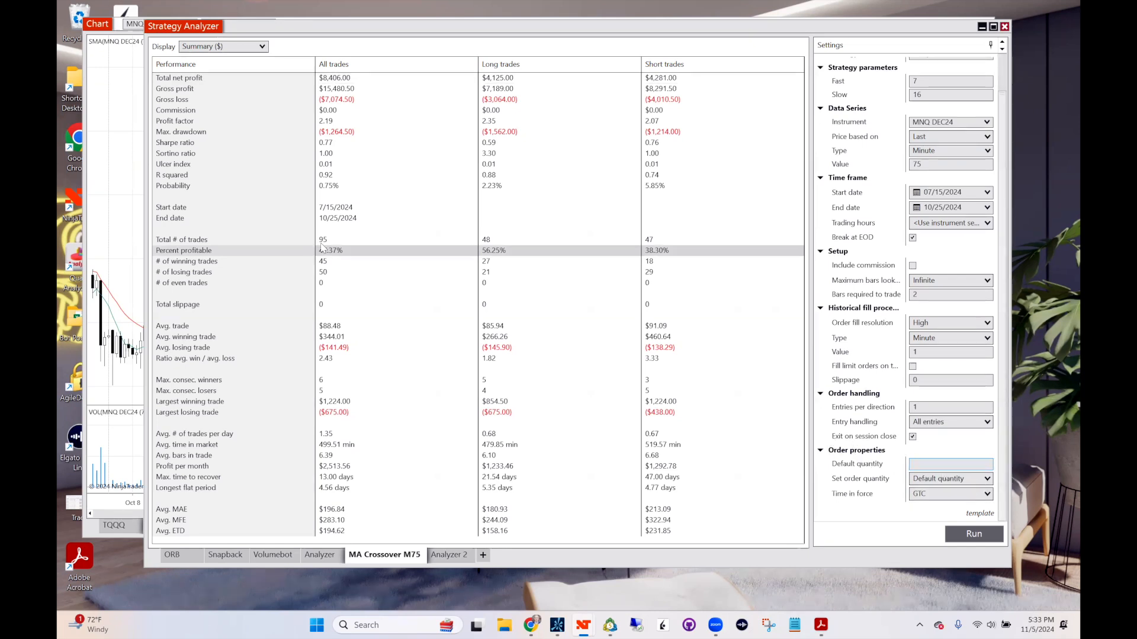
# Highlight the maximum drawdown row and shift the Strategy Analyzer window to uncover the chart window's toolbar
pyautogui.click(356, 134)
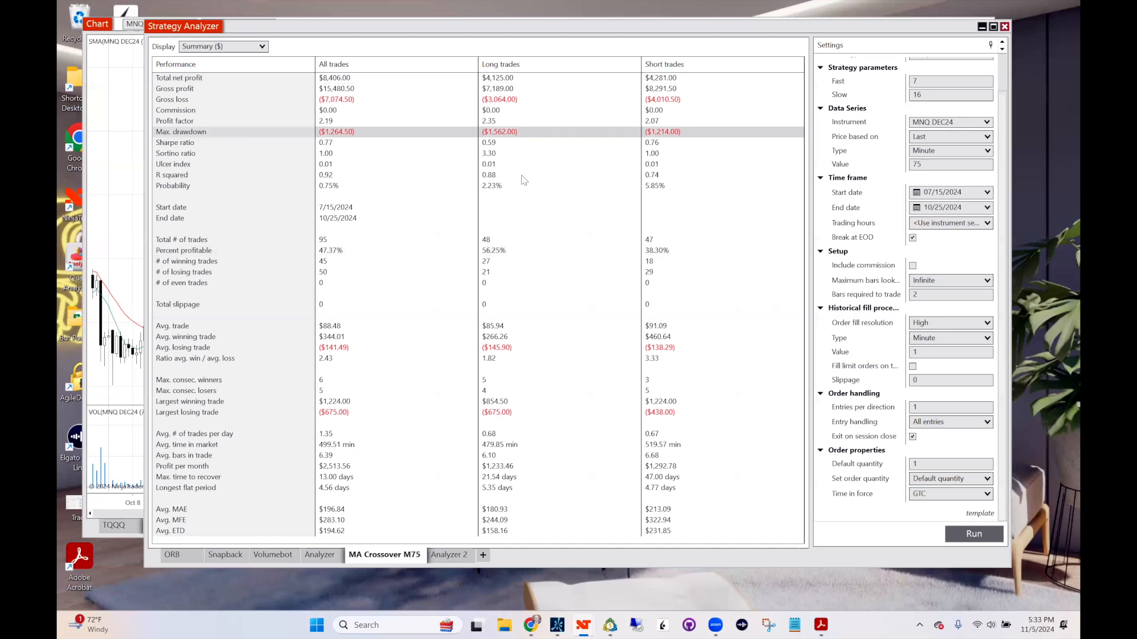
pyautogui.moveTo(350, 23); pyautogui.dragTo(367, 42)
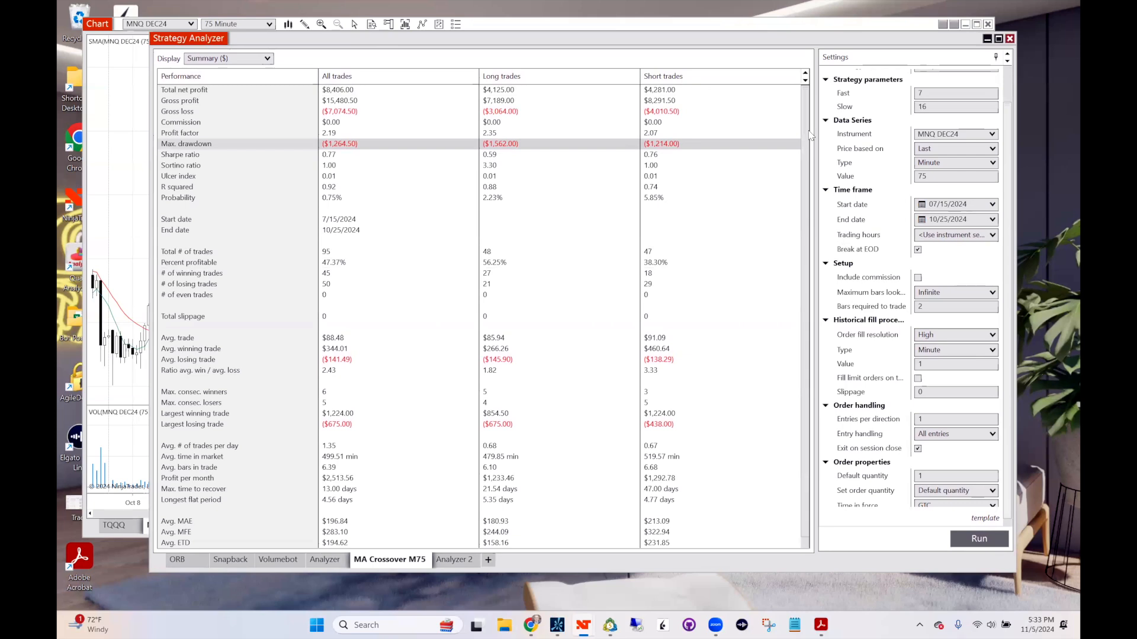
pyautogui.click(260, 59)
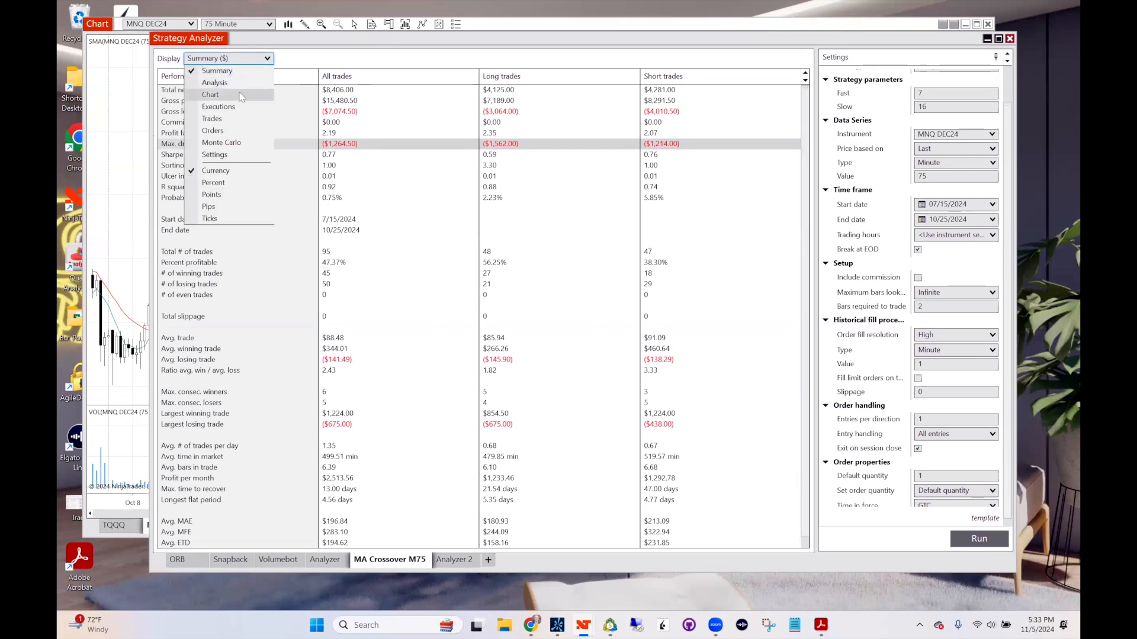
pyautogui.click(479, 37)
pyautogui.moveTo(480, 38); pyautogui.dragTo(476, 34)
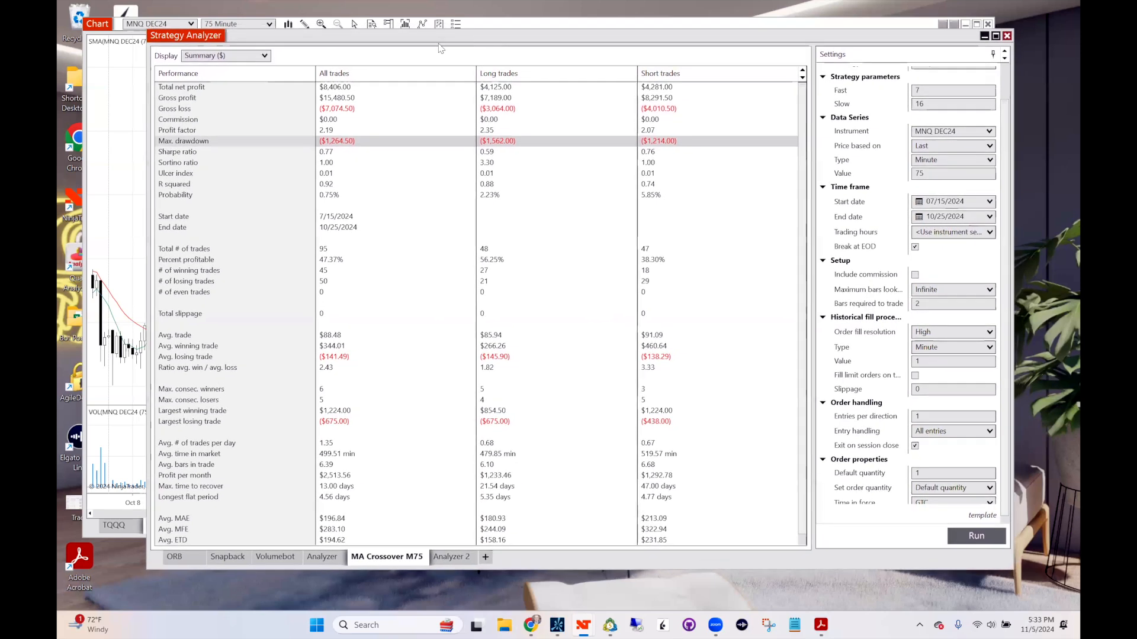
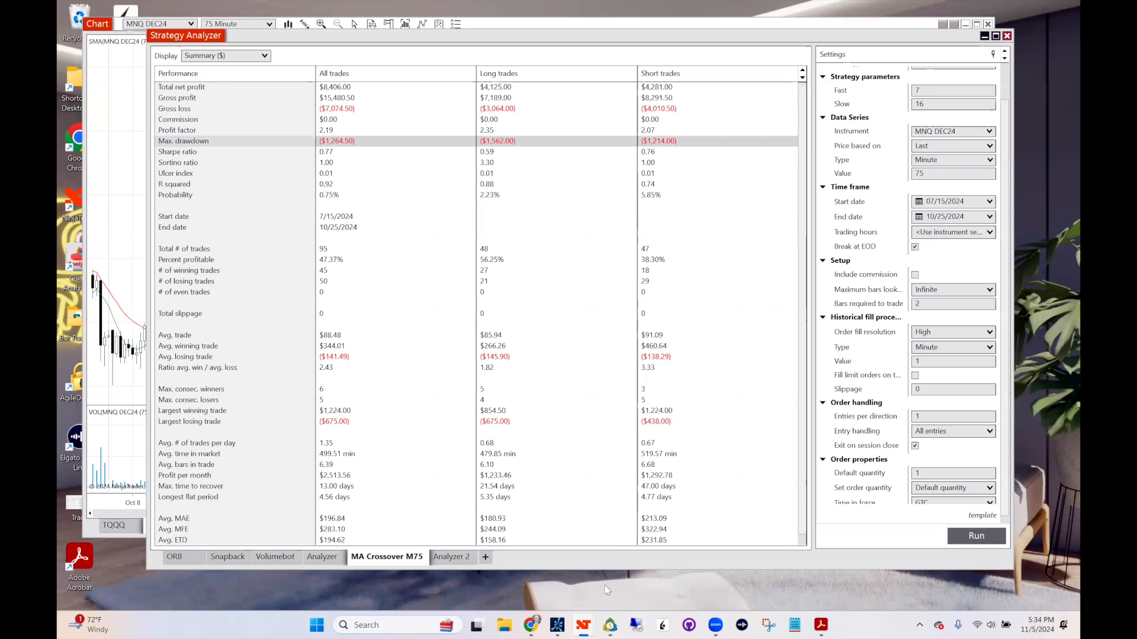
# Display the list of trades, annotate beside the entry and exit names, and shift the window slightly
pyautogui.click(228, 56)
pyautogui.click(219, 117)
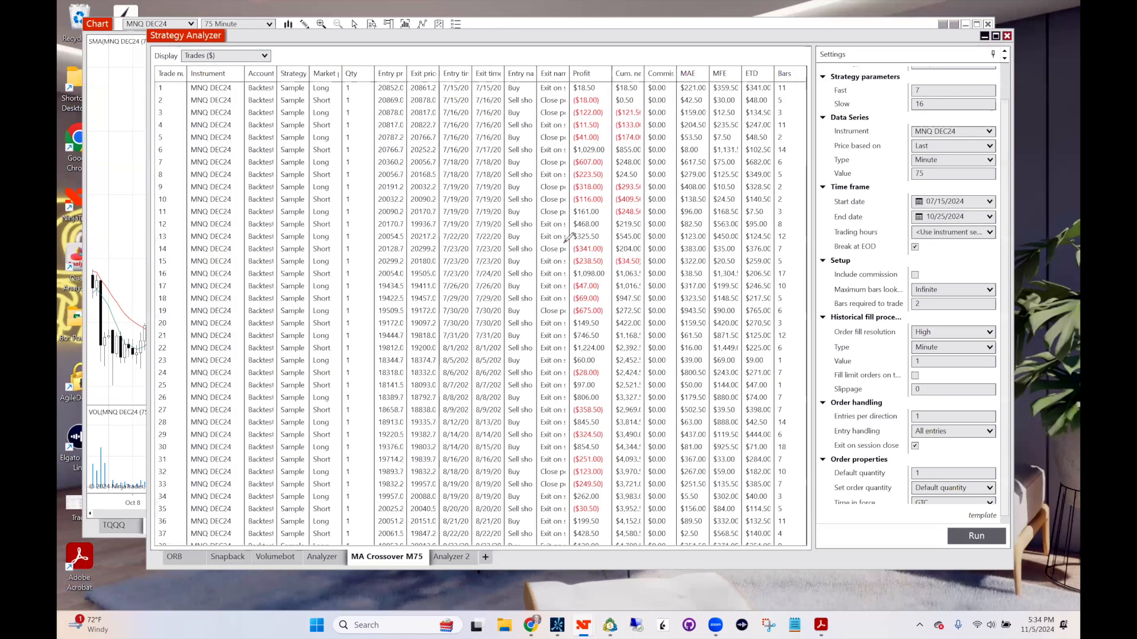
pyautogui.moveTo(559, 243); pyautogui.dragTo(564, 268)
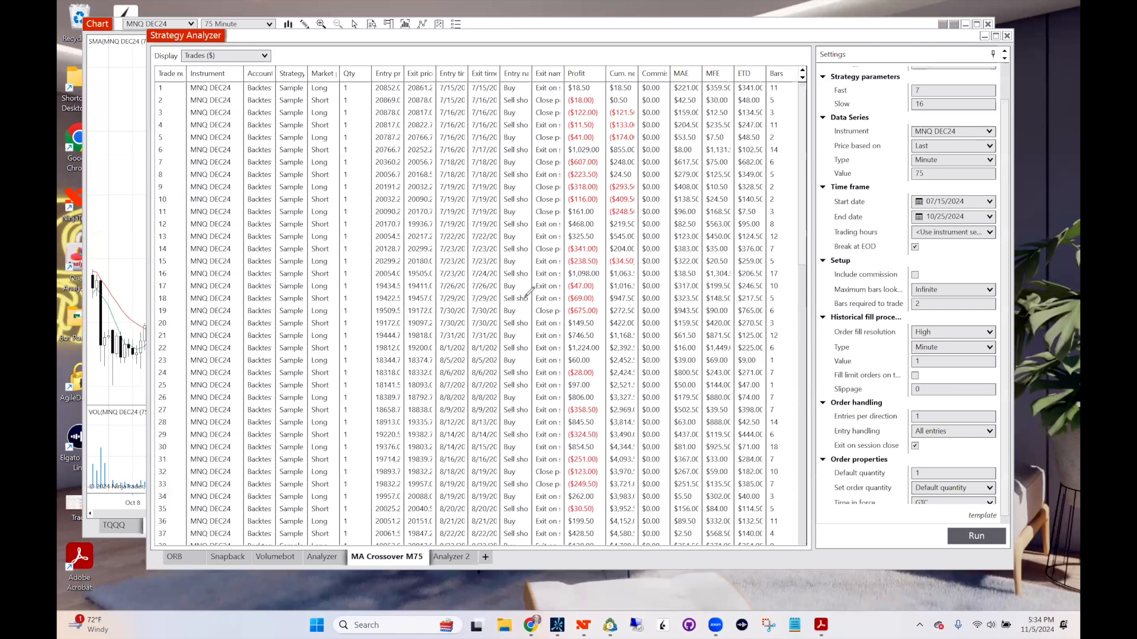
pyautogui.moveTo(499, 292)
pyautogui.mouseDown()
pyautogui.moveTo(531, 277)
pyautogui.moveTo(529, 302)
pyautogui.mouseUp()
pyautogui.moveTo(599, 44); pyautogui.dragTo(588, 44)
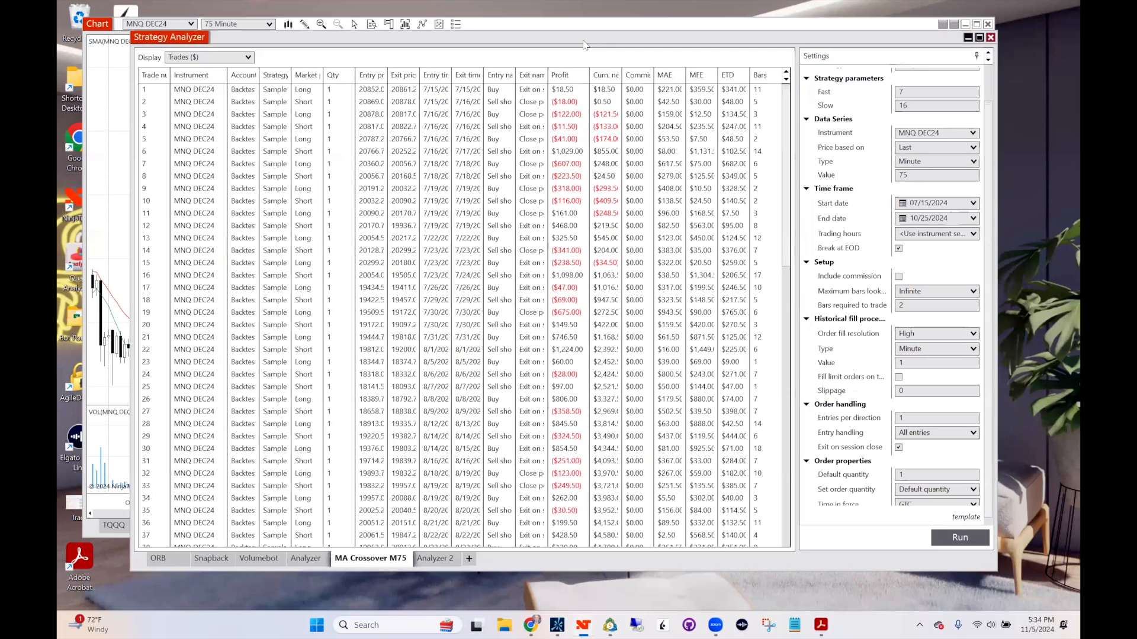
# Display the performance summary, bracket its date range, and mark the percent profitable of long and short trades with arrows
pyautogui.click(221, 56)
pyautogui.click(212, 71)
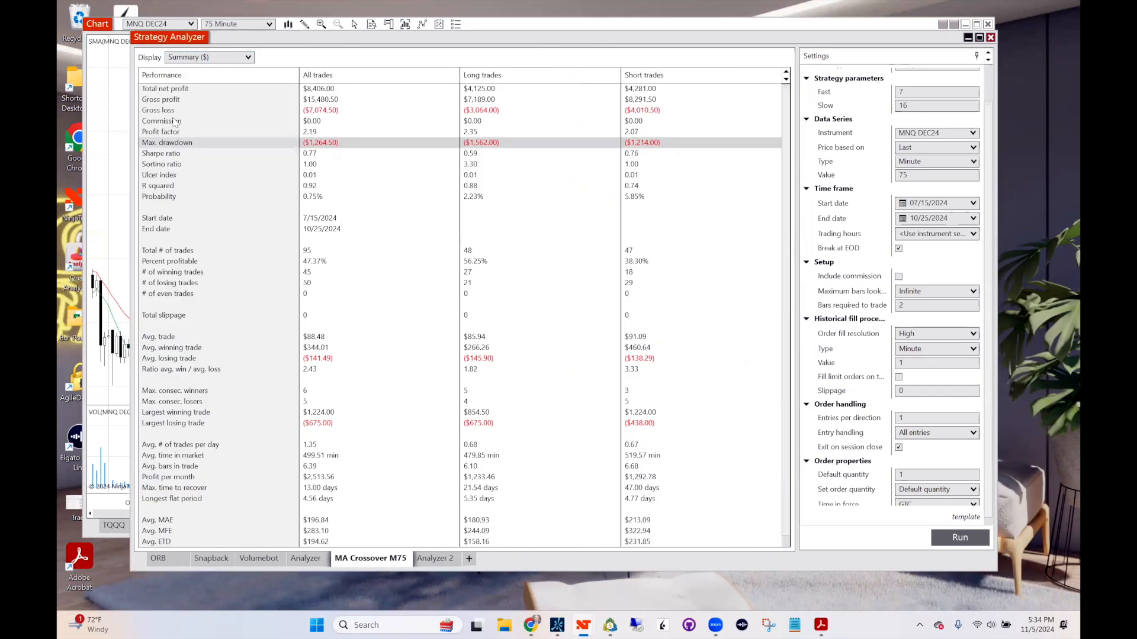
pyautogui.click(101, 231)
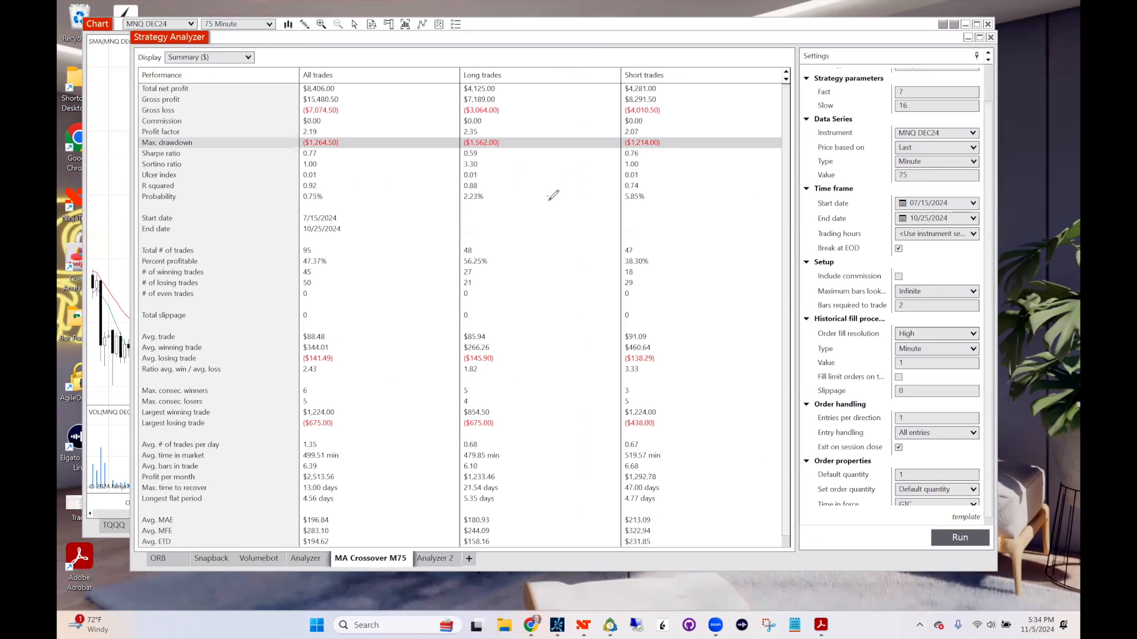
pyautogui.moveTo(454, 266); pyautogui.dragTo(505, 267)
pyautogui.click(328, 207)
pyautogui.moveTo(351, 209); pyautogui.dragTo(331, 238)
pyautogui.moveTo(520, 230); pyautogui.dragTo(482, 255)
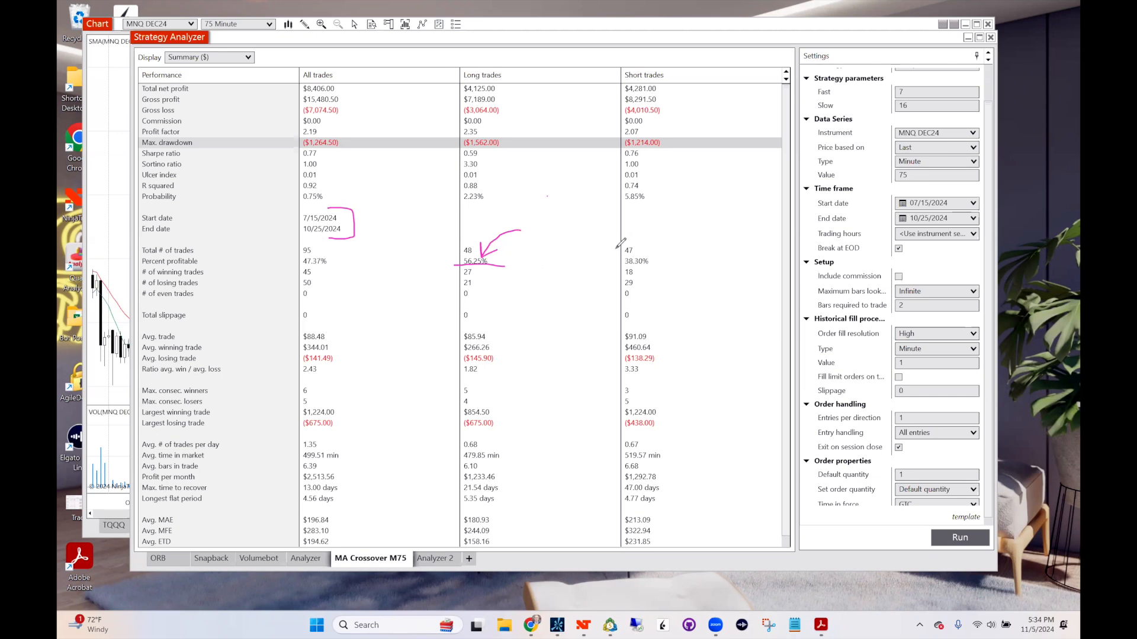
pyautogui.moveTo(621, 257)
pyautogui.mouseDown()
pyautogui.moveTo(659, 256)
pyautogui.moveTo(631, 268)
pyautogui.moveTo(621, 258)
pyautogui.mouseUp()
pyautogui.moveTo(671, 229)
pyautogui.mouseDown()
pyautogui.moveTo(651, 253)
pyautogui.moveTo(663, 251)
pyautogui.mouseUp()
# Underline the long and short net profits, link them with an arrow, and point another to the all-trades net profit
pyautogui.moveTo(617, 94); pyautogui.dragTo(652, 93)
pyautogui.moveTo(459, 93)
pyautogui.mouseDown()
pyautogui.moveTo(615, 86)
pyautogui.moveTo(601, 90)
pyautogui.mouseUp()
pyautogui.moveTo(525, 84)
pyautogui.mouseDown()
pyautogui.moveTo(522, 99)
pyautogui.moveTo(452, 57)
pyautogui.moveTo(350, 89)
pyautogui.mouseUp()
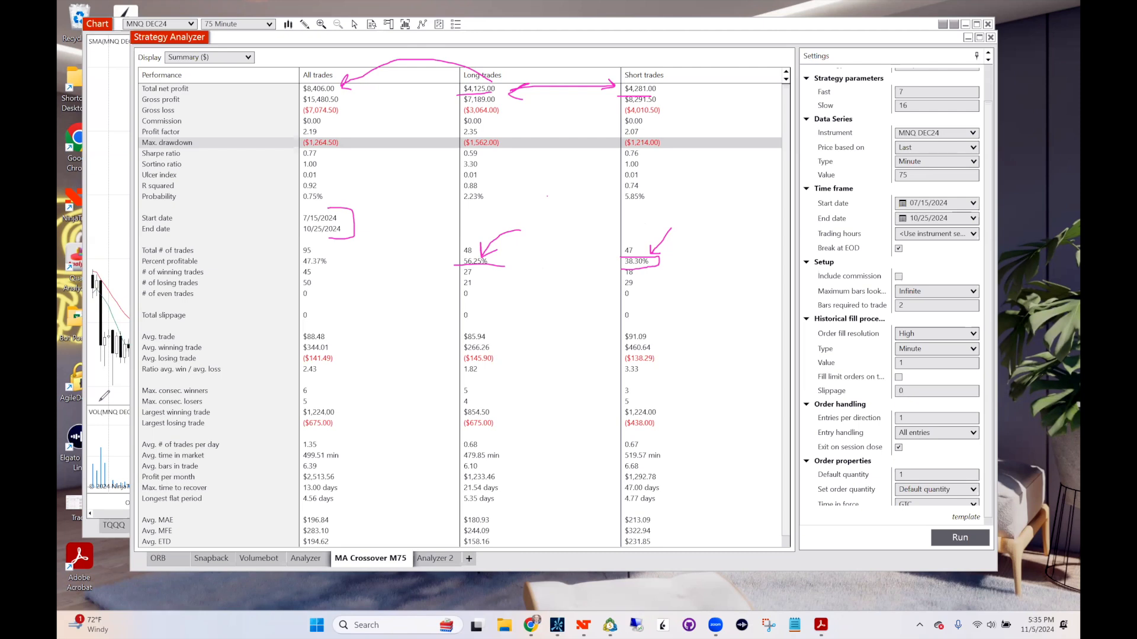
# Clear the annotations, underline the short trades' percent profitable, and mark the largest winning and losing trades
pyautogui.moveTo(623, 267); pyautogui.dragTo(659, 267)
pyautogui.moveTo(662, 383)
pyautogui.mouseDown()
pyautogui.moveTo(644, 408)
pyautogui.moveTo(661, 403)
pyautogui.moveTo(663, 430)
pyautogui.mouseUp()
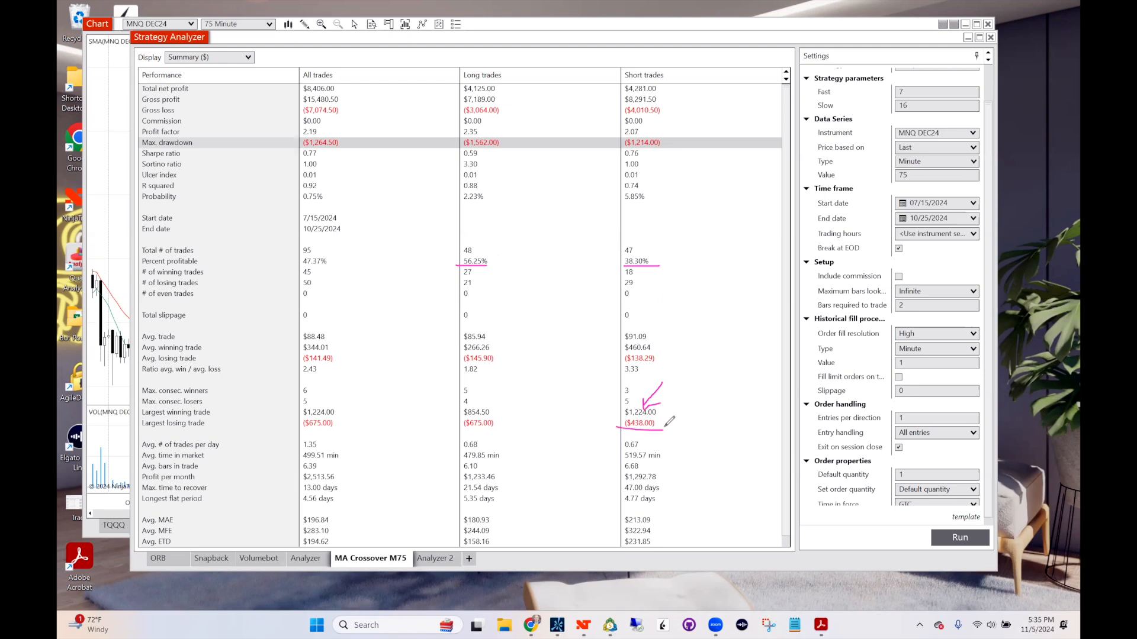
pyautogui.moveTo(493, 410)
pyautogui.mouseDown()
pyautogui.moveTo(509, 416)
pyautogui.moveTo(500, 424)
pyautogui.mouseUp()
pyautogui.click(107, 385)
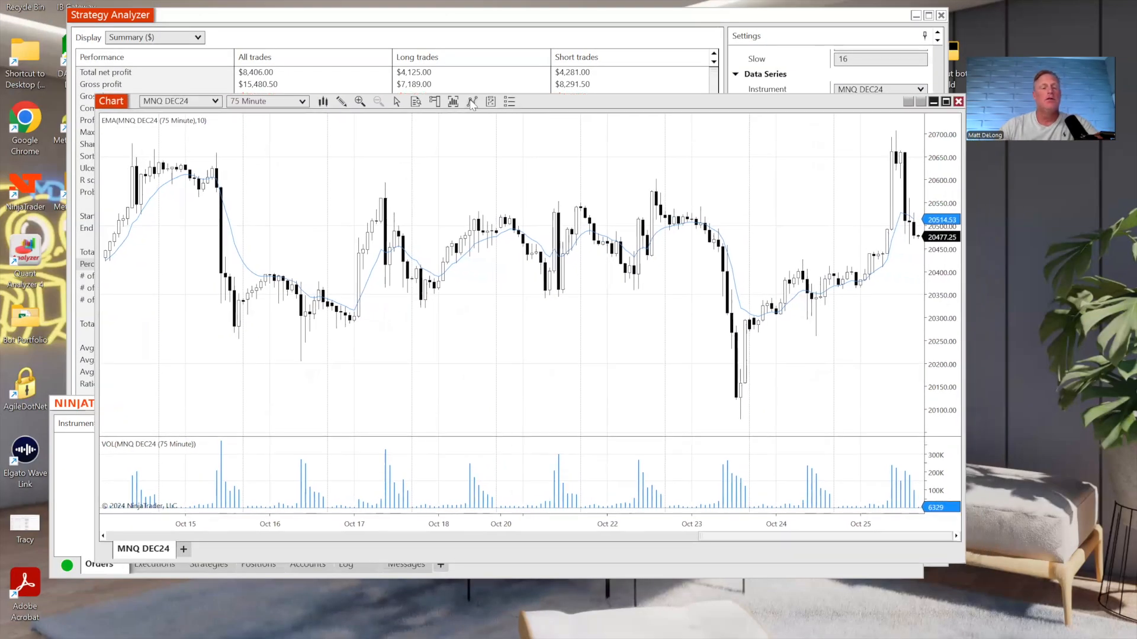
pyautogui.click(472, 101)
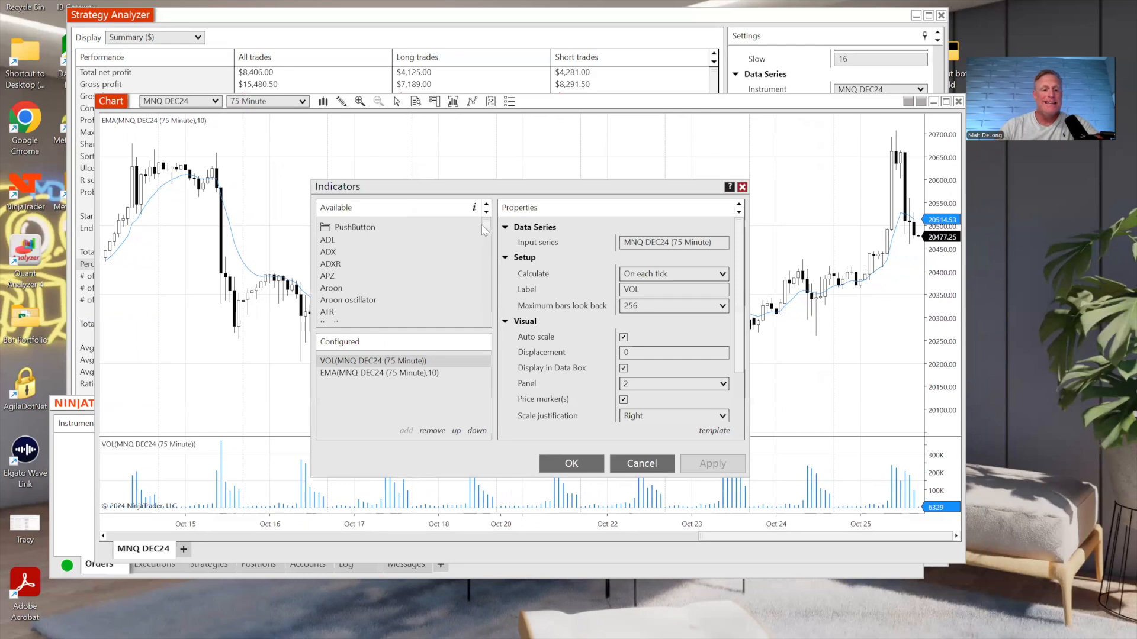
pyautogui.click(349, 285)
pyautogui.press('e')
pyautogui.press('e')
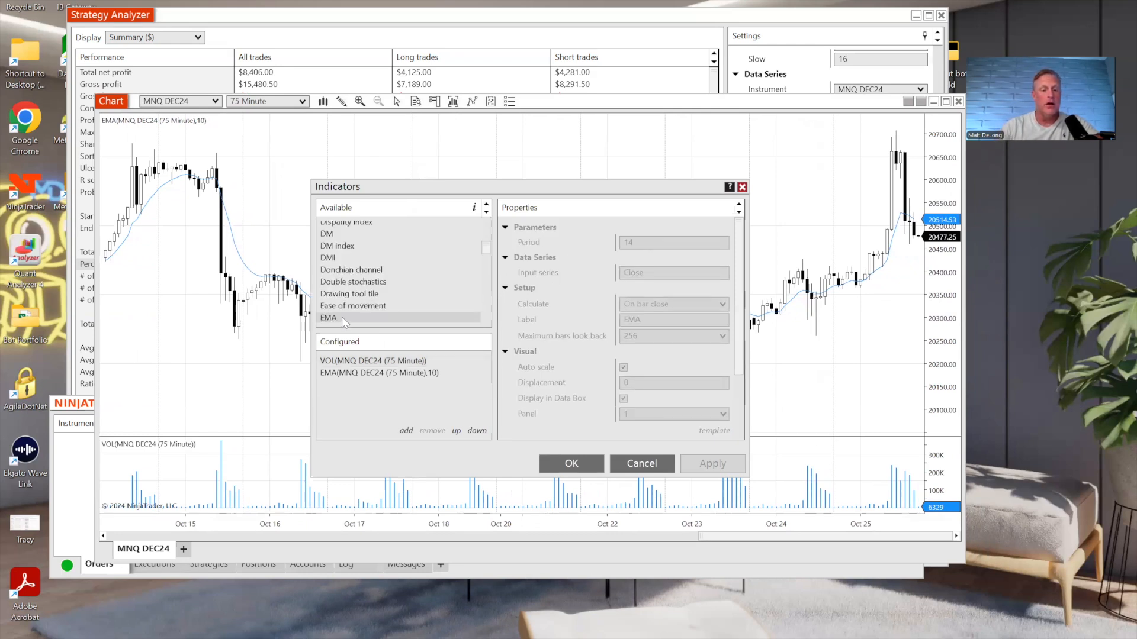
pyautogui.click(405, 430)
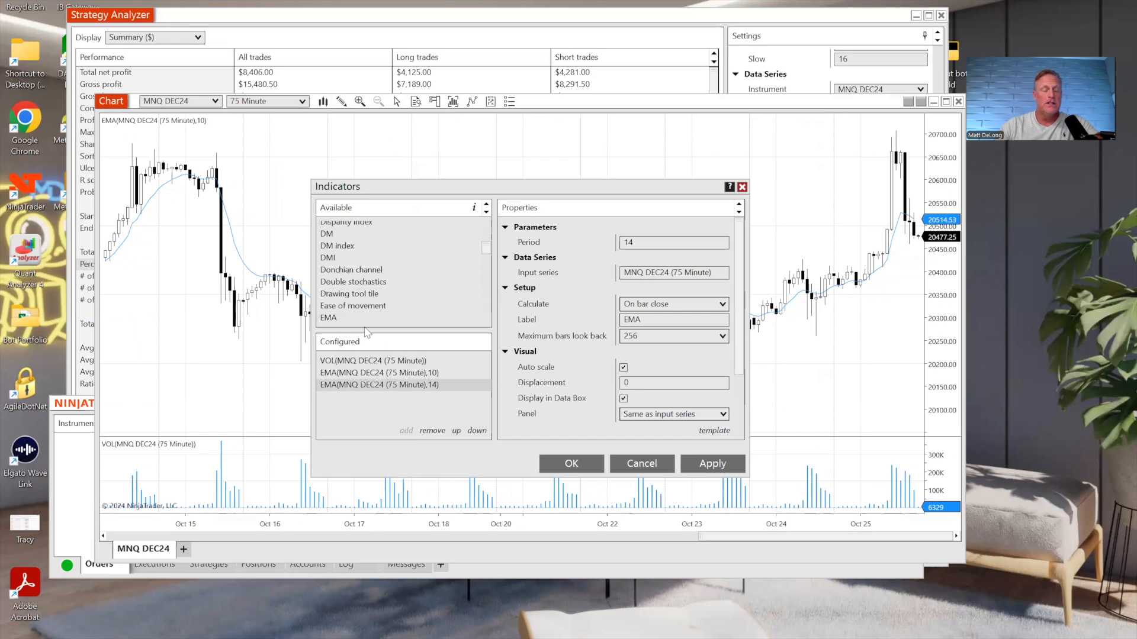
pyautogui.click(657, 468)
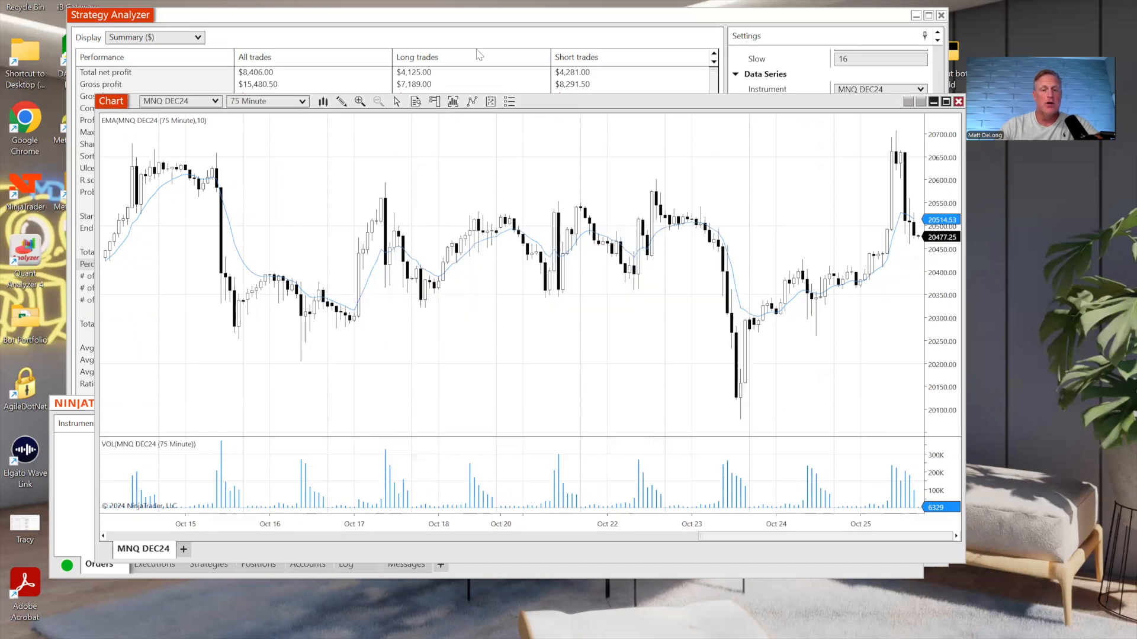
# Add a second EMA indicator to the MNQ DEC24 75-minute chart's configured indicators
pyautogui.click(472, 103)
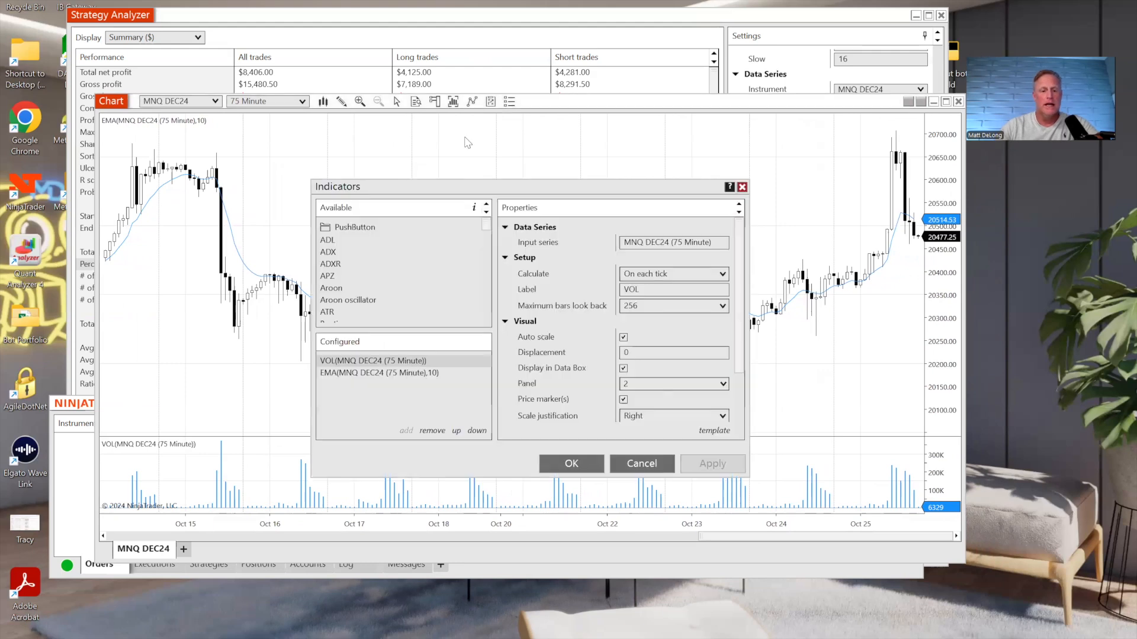
pyautogui.click(356, 287)
pyautogui.press('e')
pyautogui.press('m')
pyautogui.doubleClick(364, 315)
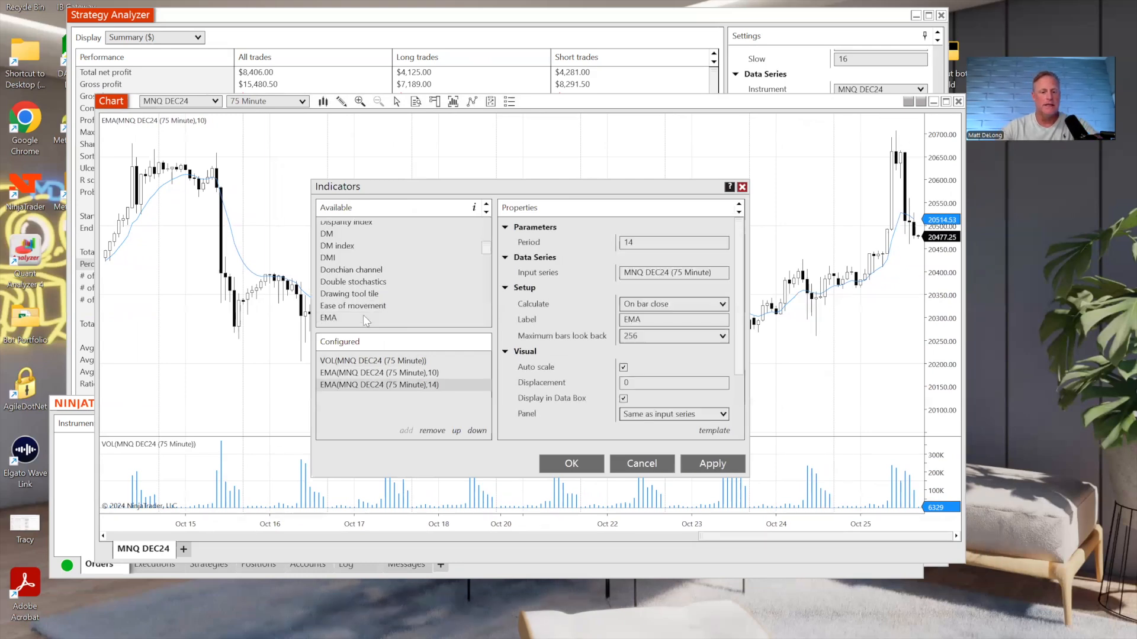
# Set the period of the chart's original EMA to 7
pyautogui.click(407, 372)
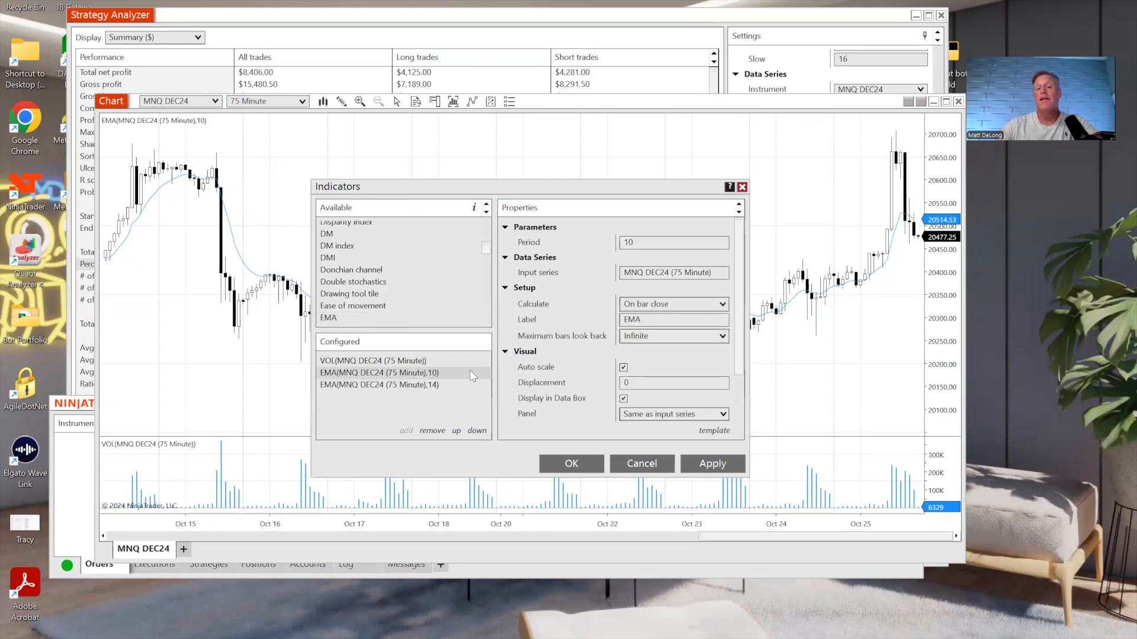
pyautogui.doubleClick(629, 242)
pyautogui.write('7')
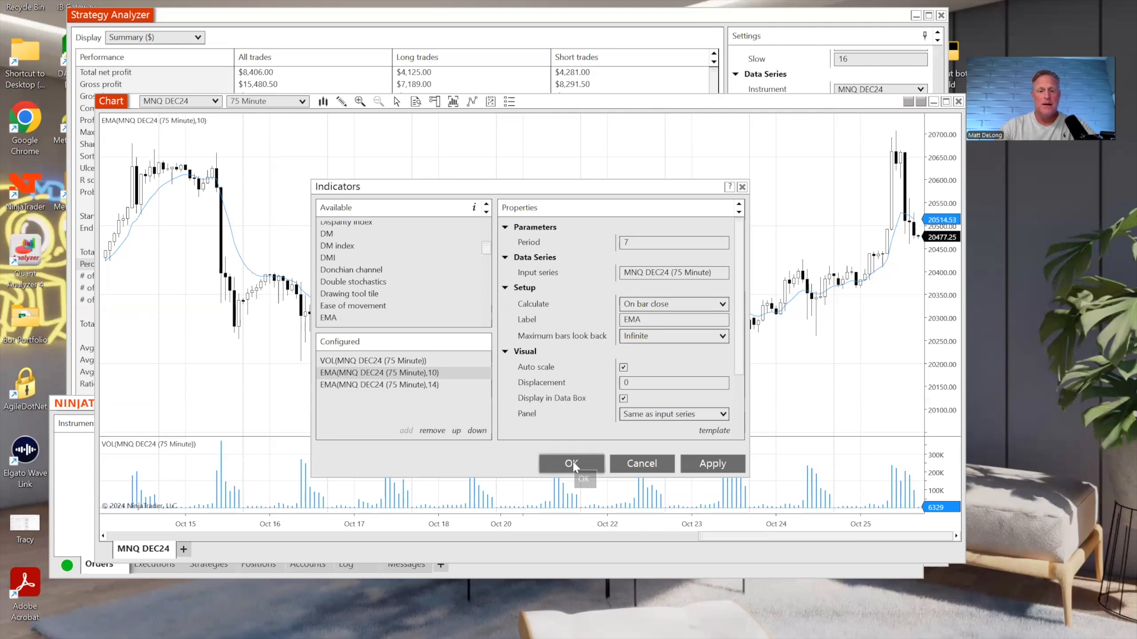
# Set the 7-period EMA's plot color to SeaGreen and apply the indicator changes to the chart
pyautogui.moveTo(733, 359); pyautogui.dragTo(665, 411)
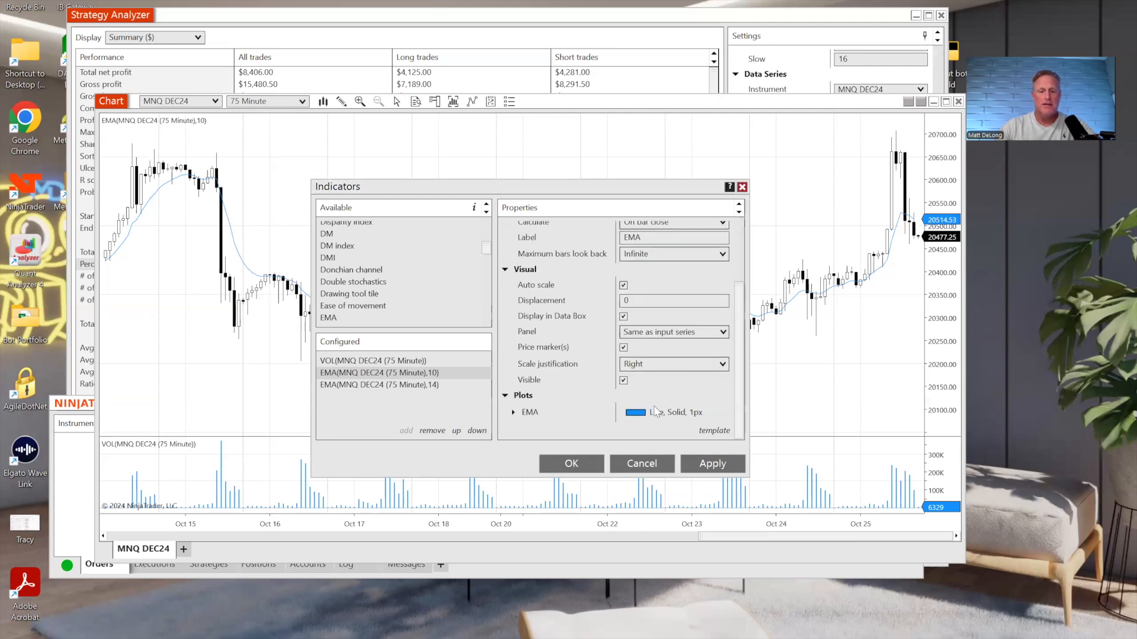
pyautogui.click(513, 412)
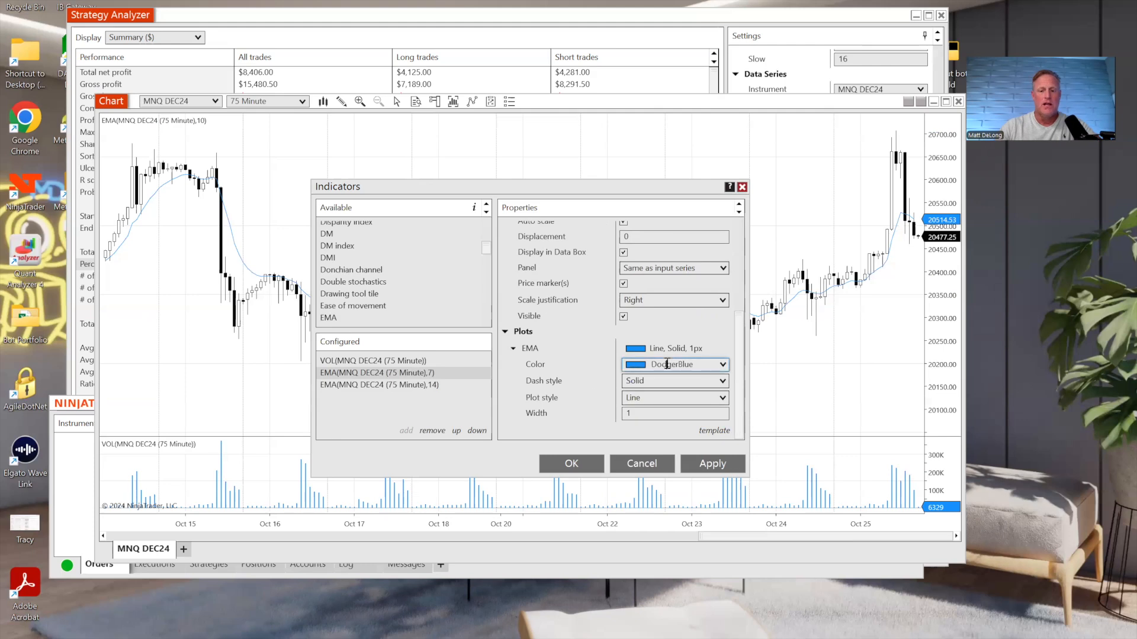
pyautogui.click(723, 364)
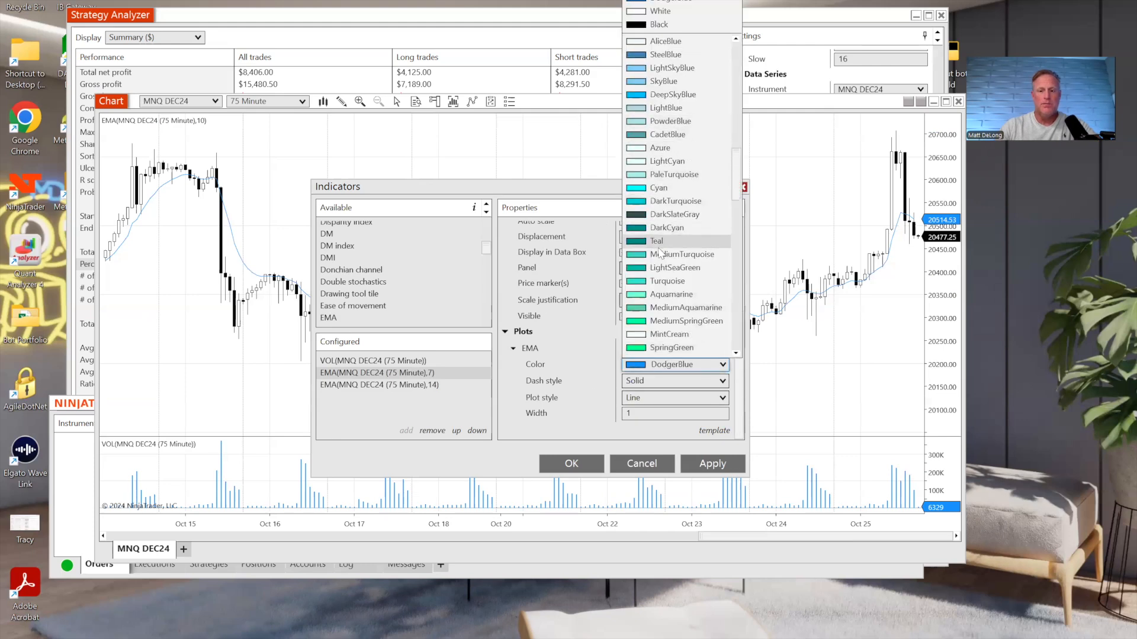
pyautogui.scroll(6, 661, 228)
pyautogui.click(662, 0)
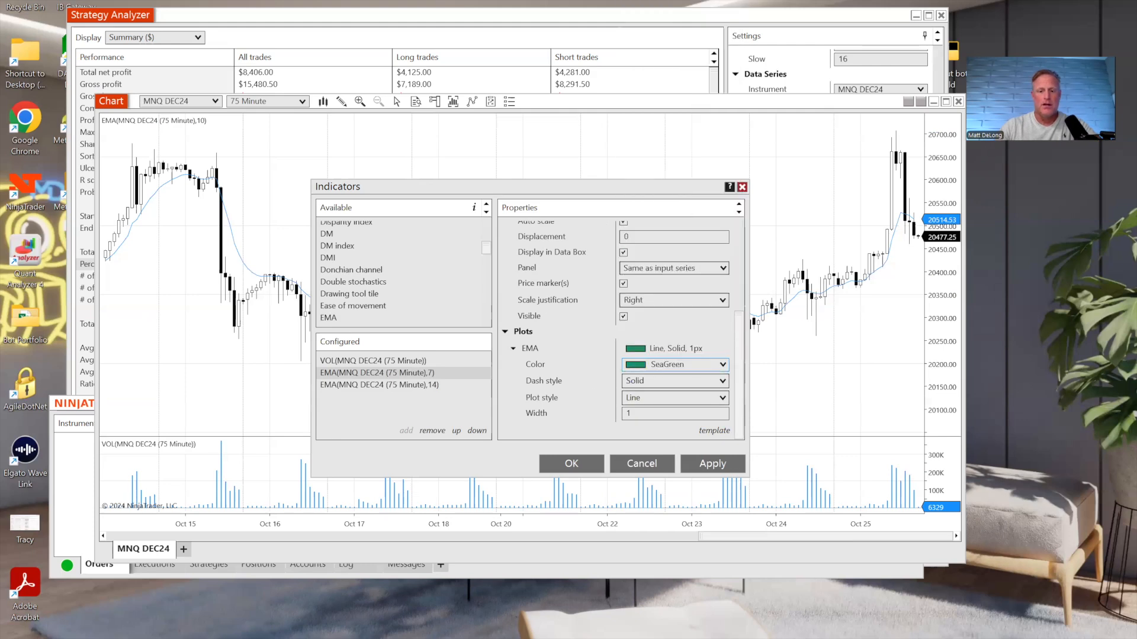
pyautogui.click(712, 465)
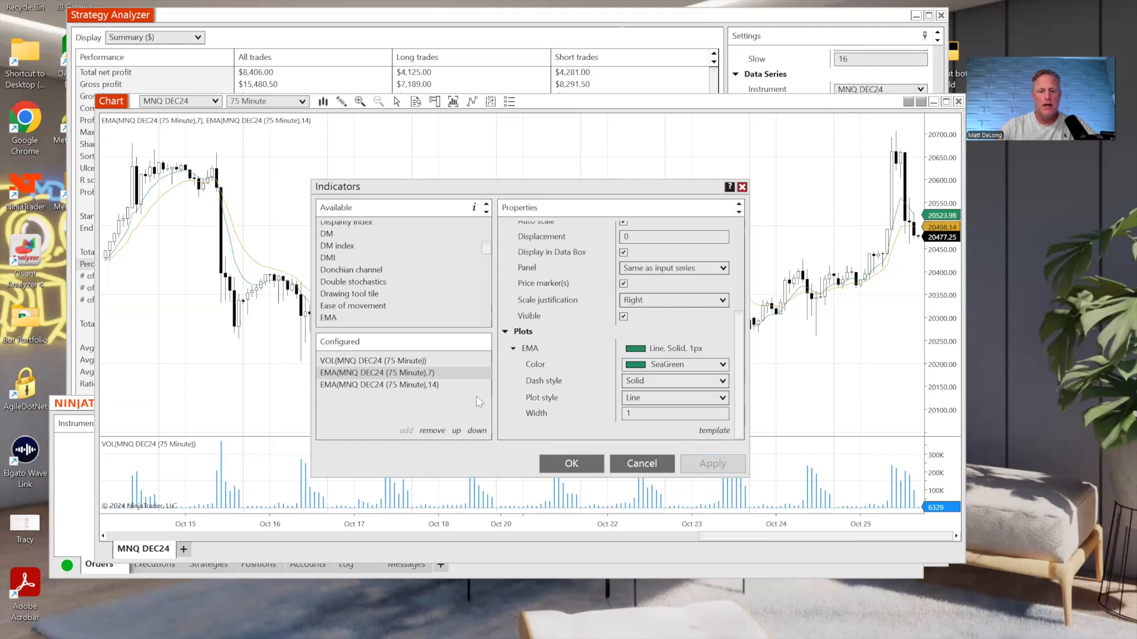
# Set the 14-period EMA's plot color to red and its period to 16, and apply the changes to the chart
pyautogui.click(428, 384)
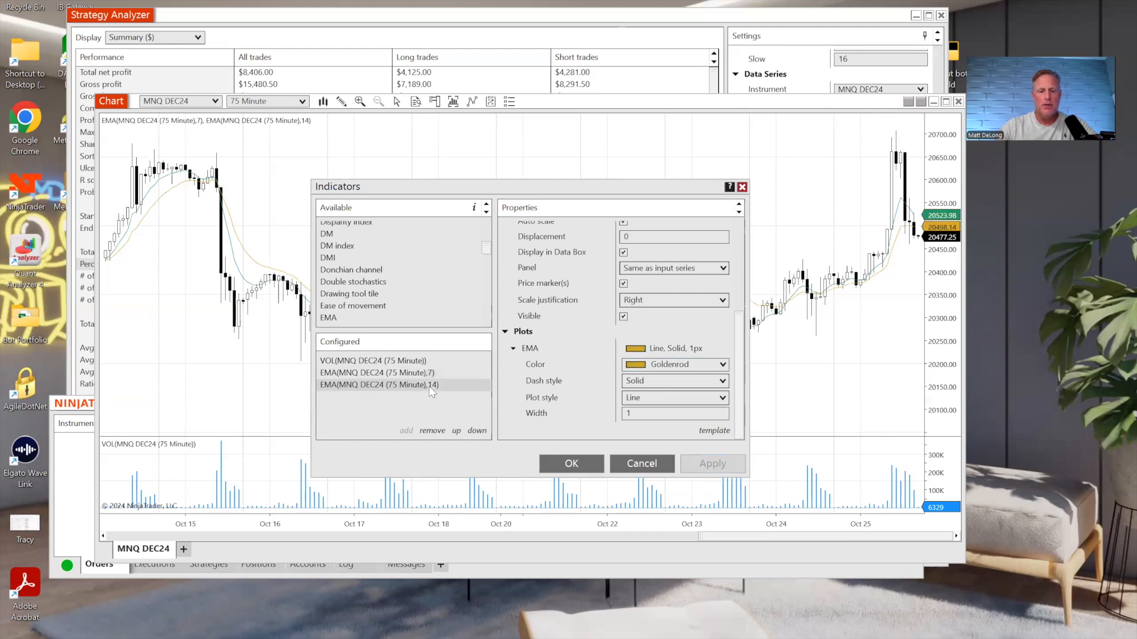
pyautogui.click(721, 364)
pyautogui.scroll(-1, 678, 178)
pyautogui.scroll(-4, 669, 296)
pyautogui.click(666, 294)
pyautogui.moveTo(740, 332); pyautogui.dragTo(740, 243)
pyautogui.moveTo(657, 243); pyautogui.dragTo(580, 242)
pyautogui.write('16')
pyautogui.click(702, 465)
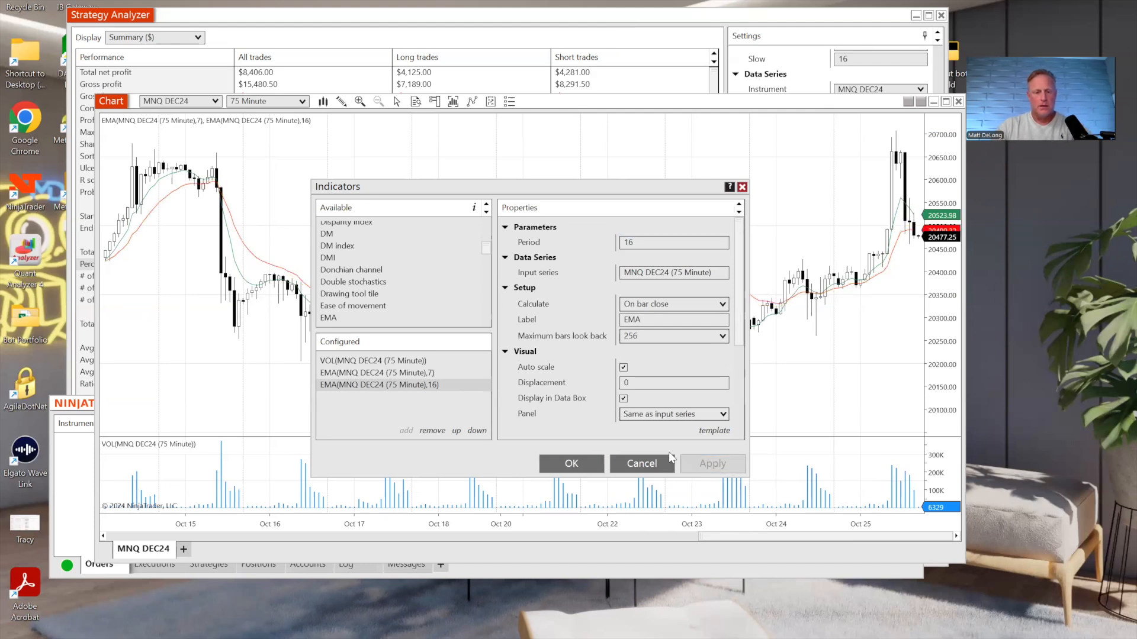
# Review the configured EMA and volume indicators and accept the indicator settings
pyautogui.click(441, 373)
pyautogui.click(441, 385)
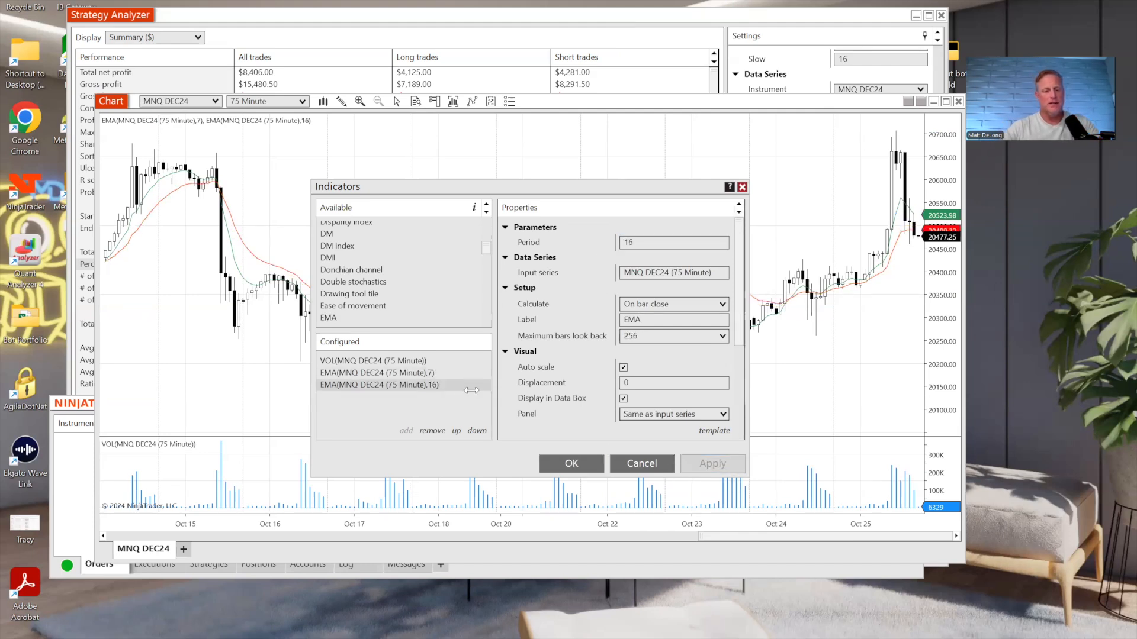
pyautogui.click(327, 360)
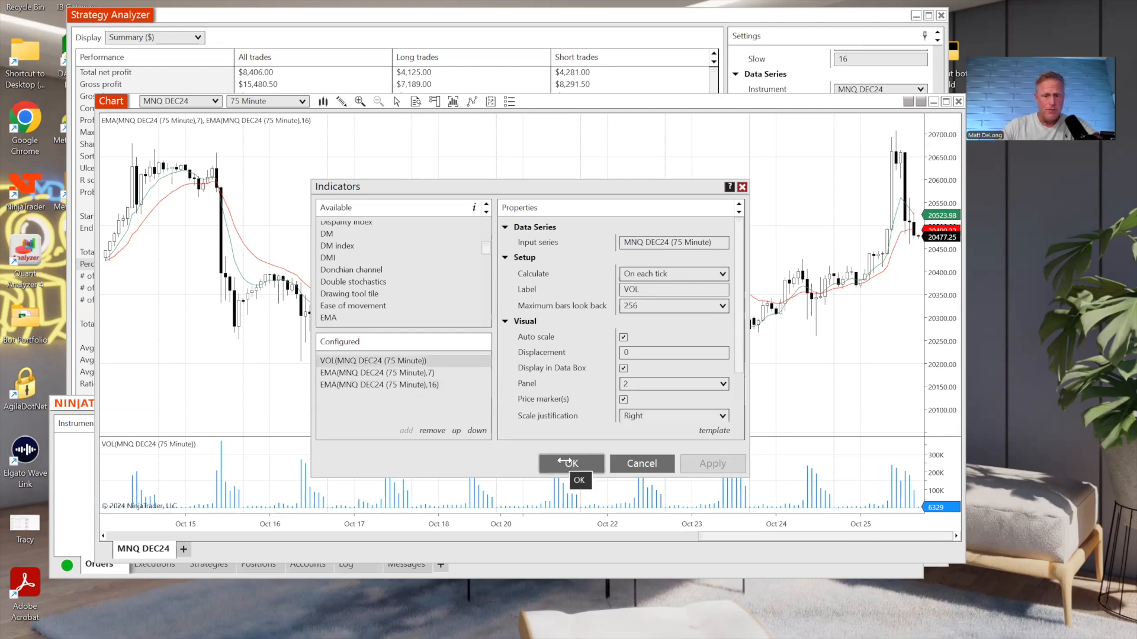
pyautogui.click(564, 461)
# Mark the EMA crossovers near Oct 13 and Oct 15 on the chart and draw arrows along the moves that follow them
pyautogui.scroll(5, 427, 415)
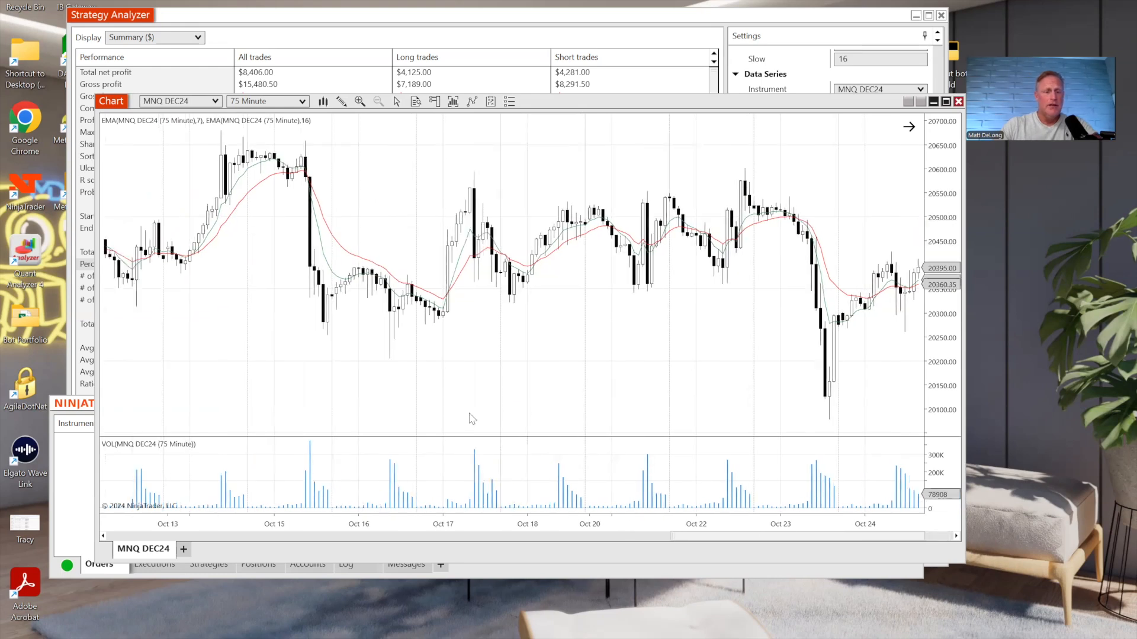
pyautogui.scroll(1, 331, 205)
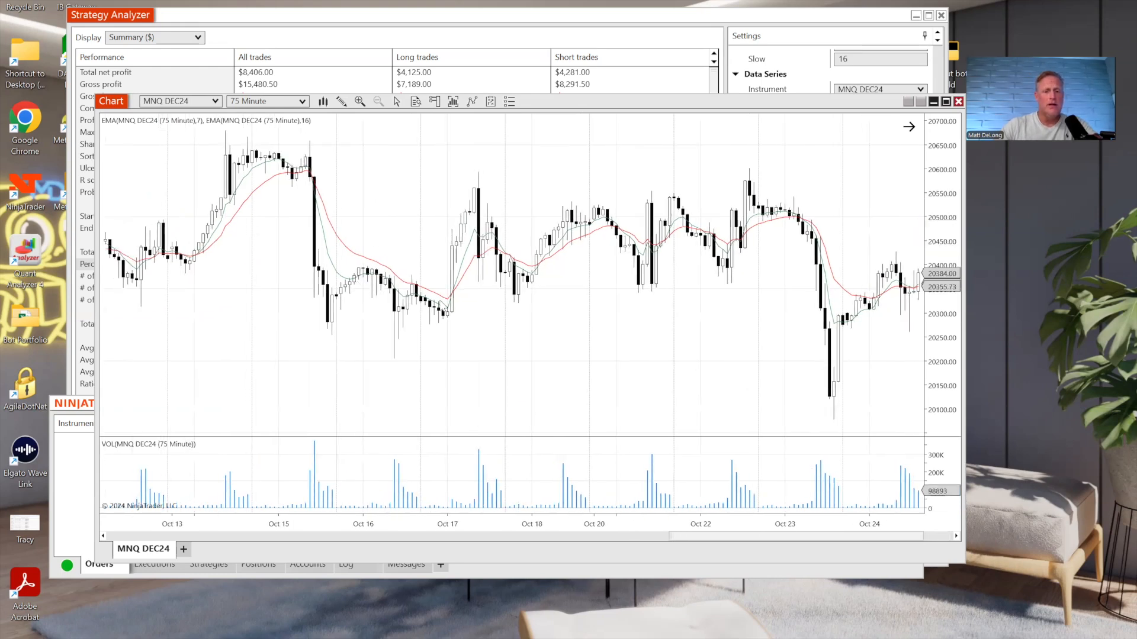
pyautogui.scroll(8, 665, 375)
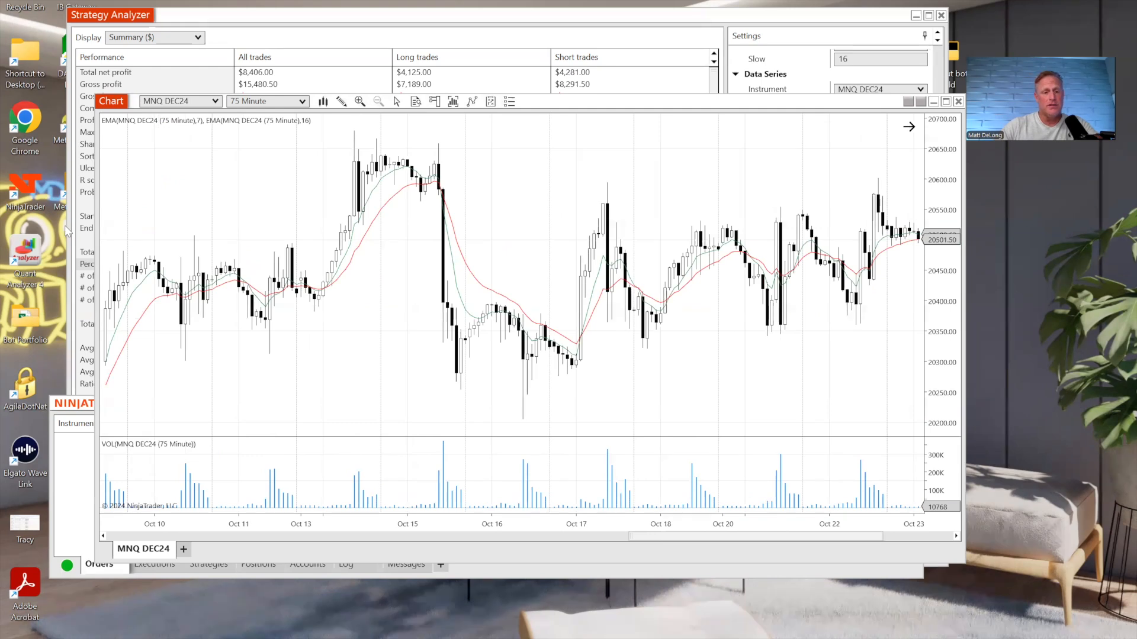
pyautogui.moveTo(276, 279)
pyautogui.mouseDown()
pyautogui.moveTo(290, 297)
pyautogui.moveTo(277, 296)
pyautogui.mouseUp()
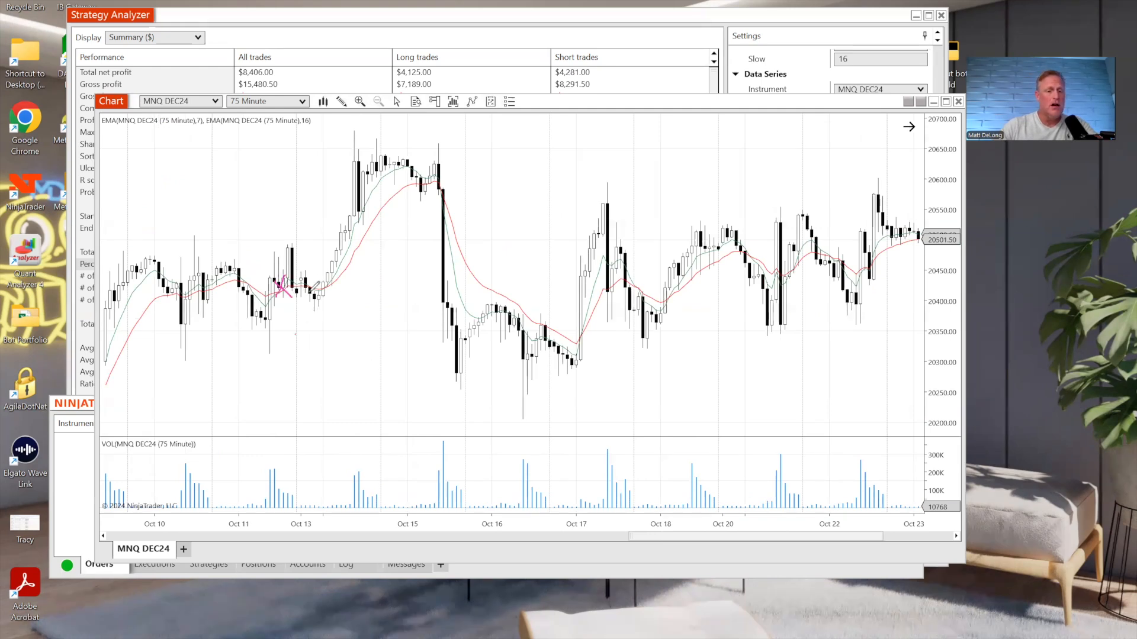
pyautogui.moveTo(429, 190)
pyautogui.mouseDown()
pyautogui.moveTo(458, 186)
pyautogui.moveTo(442, 209)
pyautogui.mouseUp()
pyautogui.moveTo(323, 271); pyautogui.dragTo(362, 190)
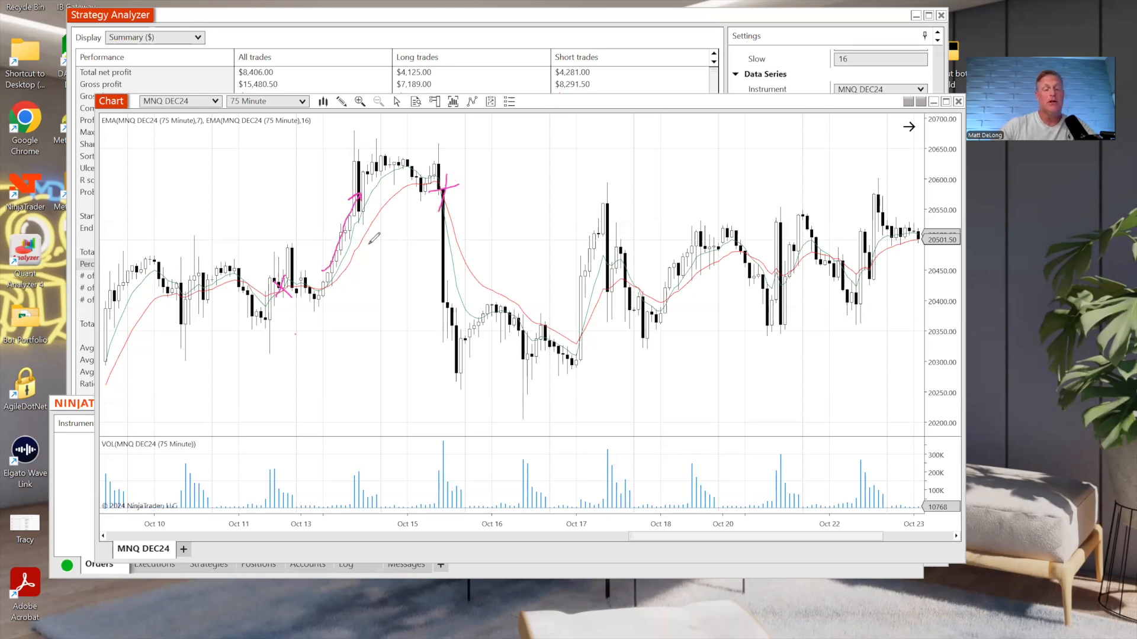
pyautogui.moveTo(460, 219); pyautogui.dragTo(483, 270)
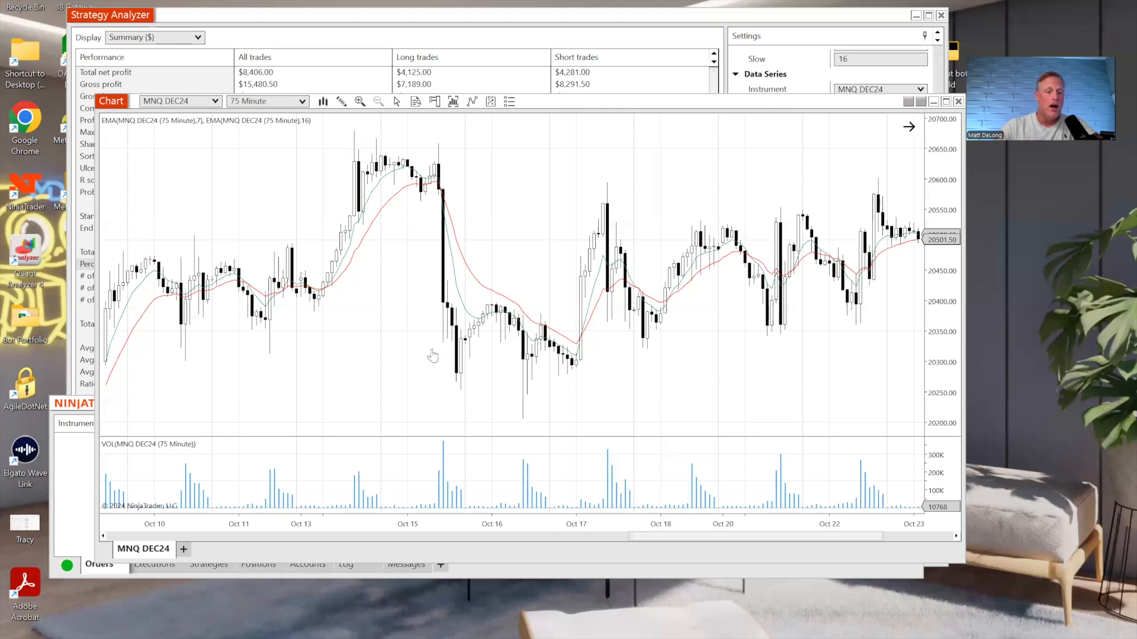
# Mark the candles after the Oct 8 crossover and trace the rising EMA from Oct 8 to Oct 11
pyautogui.scroll(5, 434, 355)
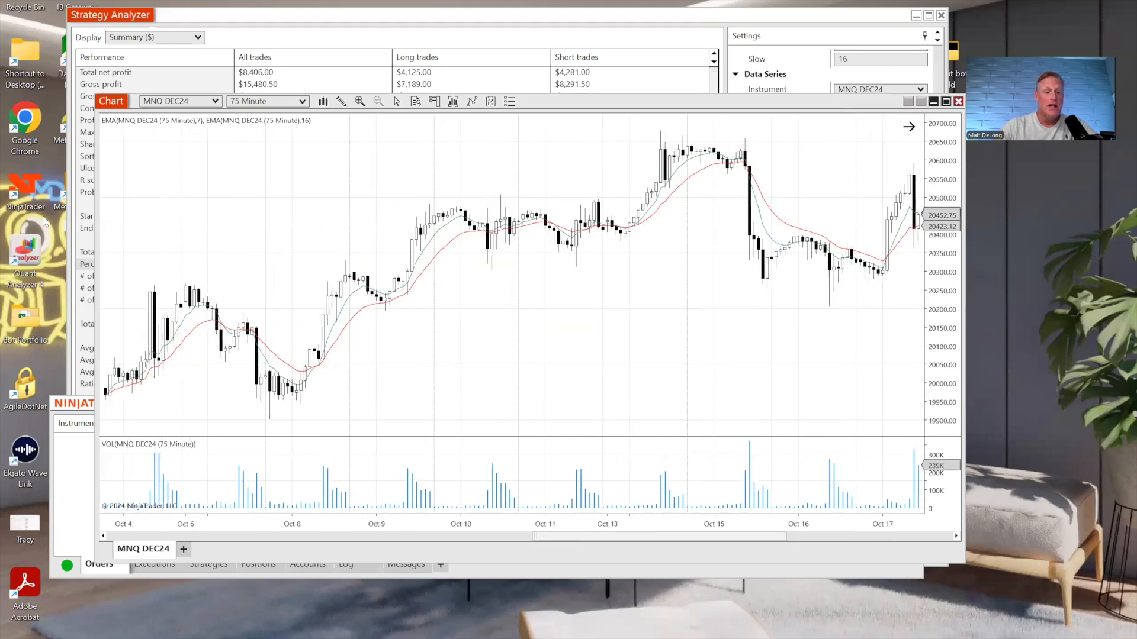
pyautogui.moveTo(352, 244); pyautogui.dragTo(353, 274)
pyautogui.moveTo(328, 320)
pyautogui.mouseDown()
pyautogui.moveTo(336, 296)
pyautogui.moveTo(373, 293)
pyautogui.moveTo(488, 224)
pyautogui.moveTo(548, 224)
pyautogui.mouseUp()
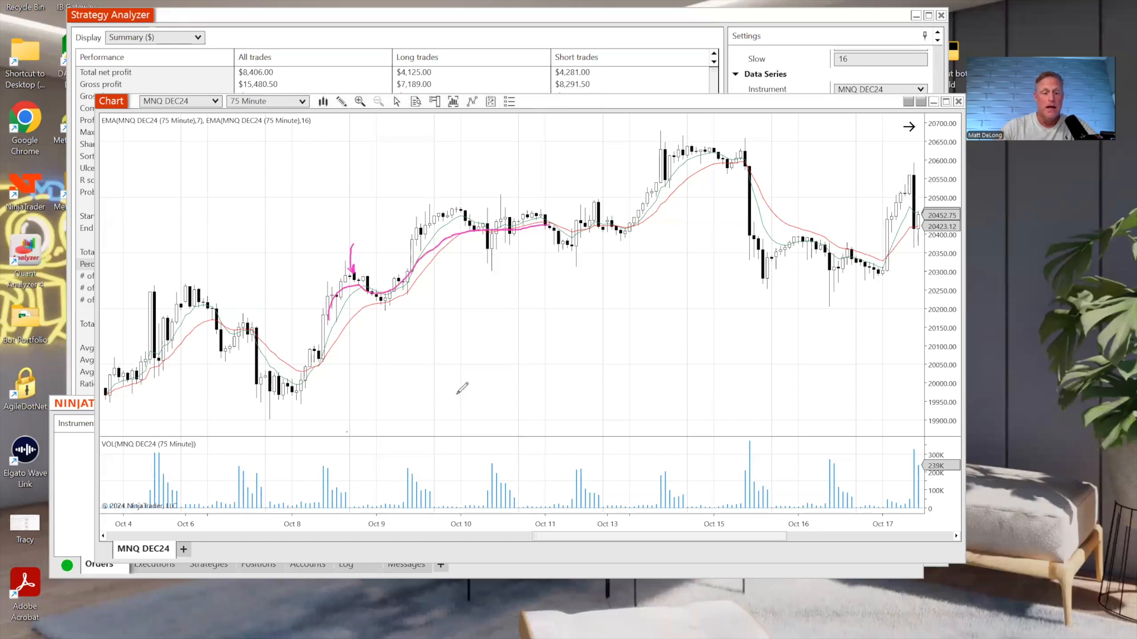
# Underline the dates from Oct 8 to Oct 15, bracket that period around the volume bars, and clear the annotations
pyautogui.moveTo(450, 529); pyautogui.dragTo(522, 537)
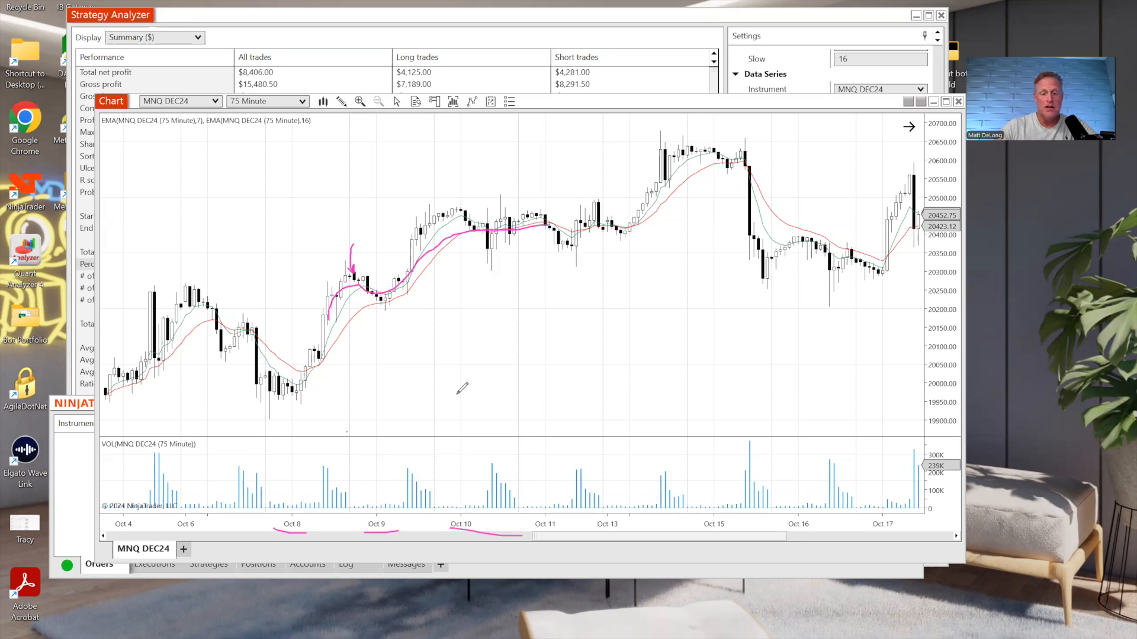
pyautogui.moveTo(698, 529); pyautogui.dragTo(737, 526)
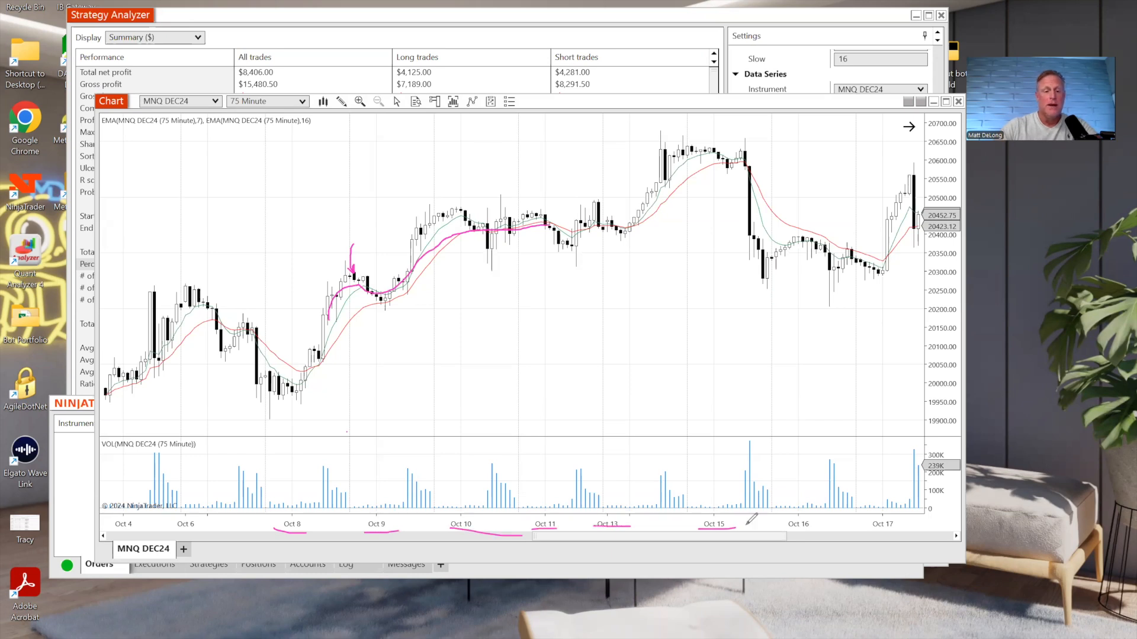
pyautogui.moveTo(265, 455); pyautogui.dragTo(280, 534)
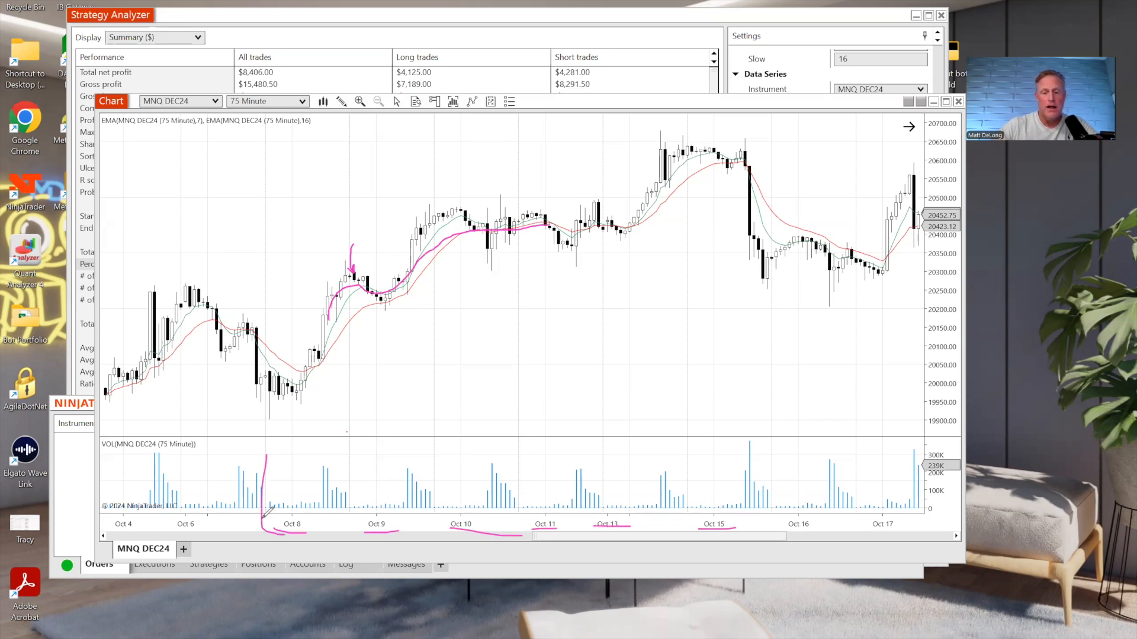
pyautogui.moveTo(737, 442)
pyautogui.mouseDown()
pyautogui.moveTo(745, 520)
pyautogui.moveTo(717, 536)
pyautogui.mouseUp()
pyautogui.moveTo(738, 441); pyautogui.dragTo(639, 441)
pyautogui.moveTo(294, 446); pyautogui.dragTo(307, 444)
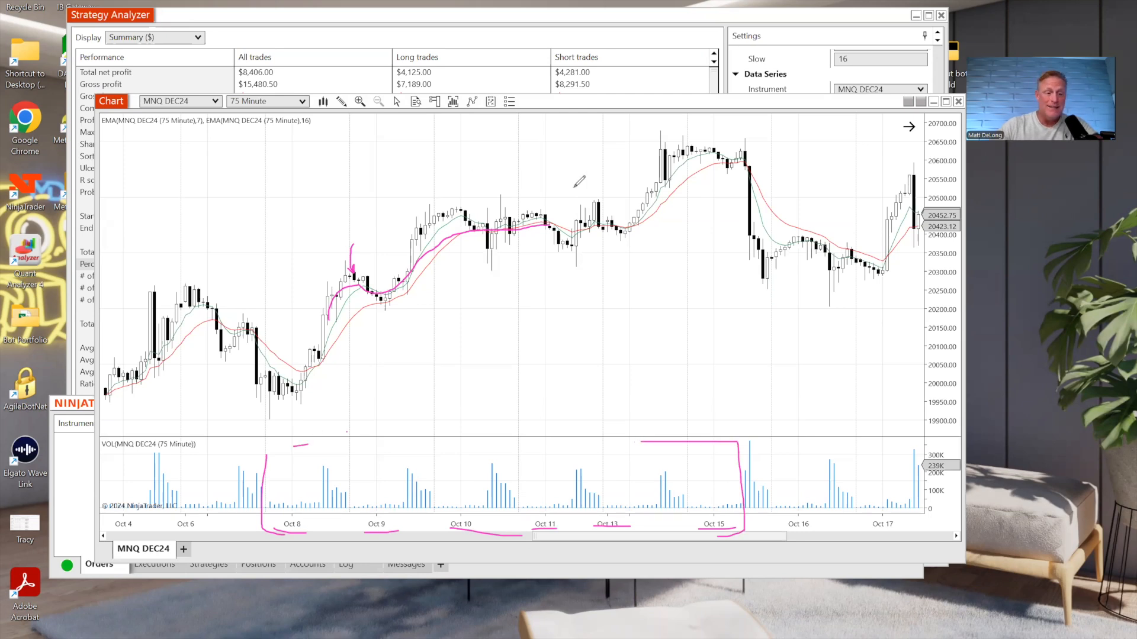
pyautogui.press('e')
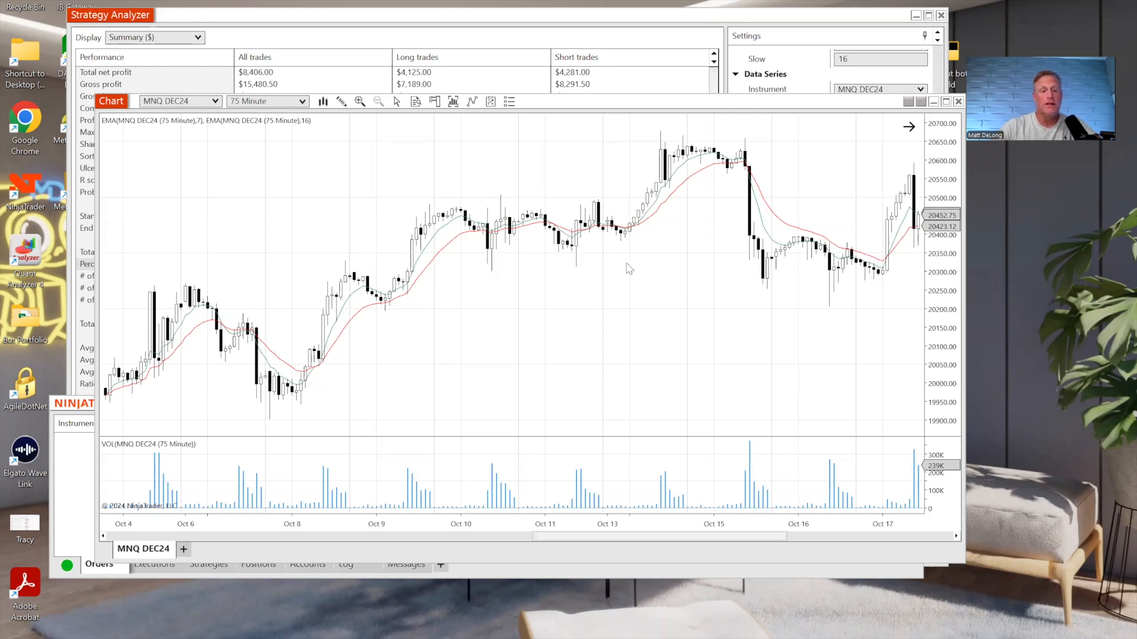
# Add the Sample MA crossover strategy to the MNQ DEC24 chart and load the =MA-CROSSOVER-7-16-MNQ-75M template
pyautogui.moveTo(582, 351); pyautogui.dragTo(567, 351)
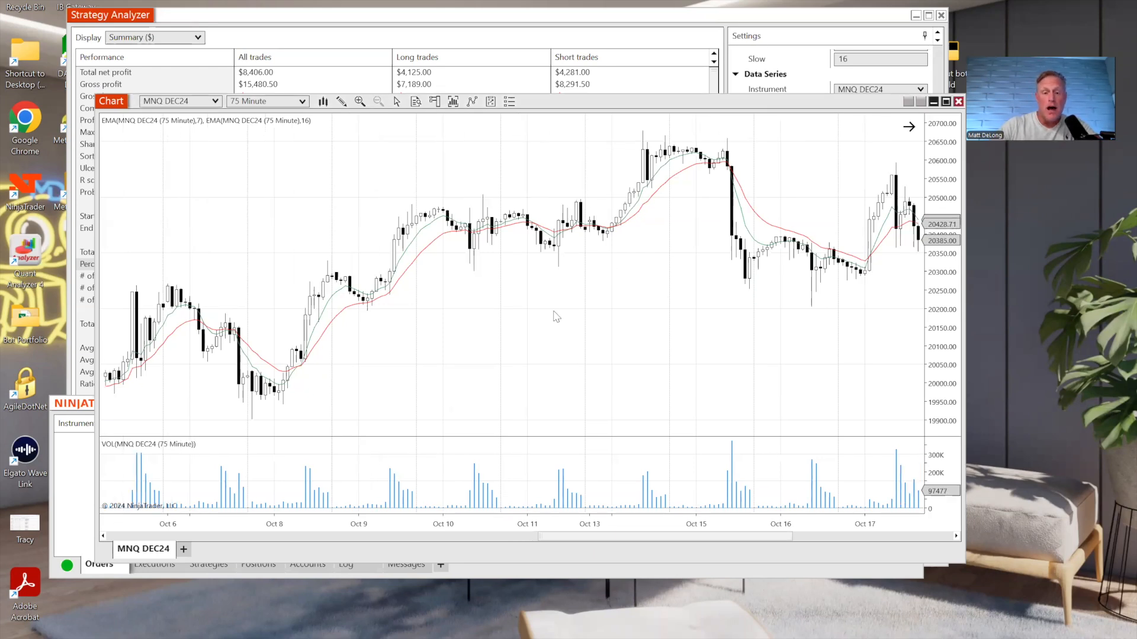
pyautogui.click(490, 102)
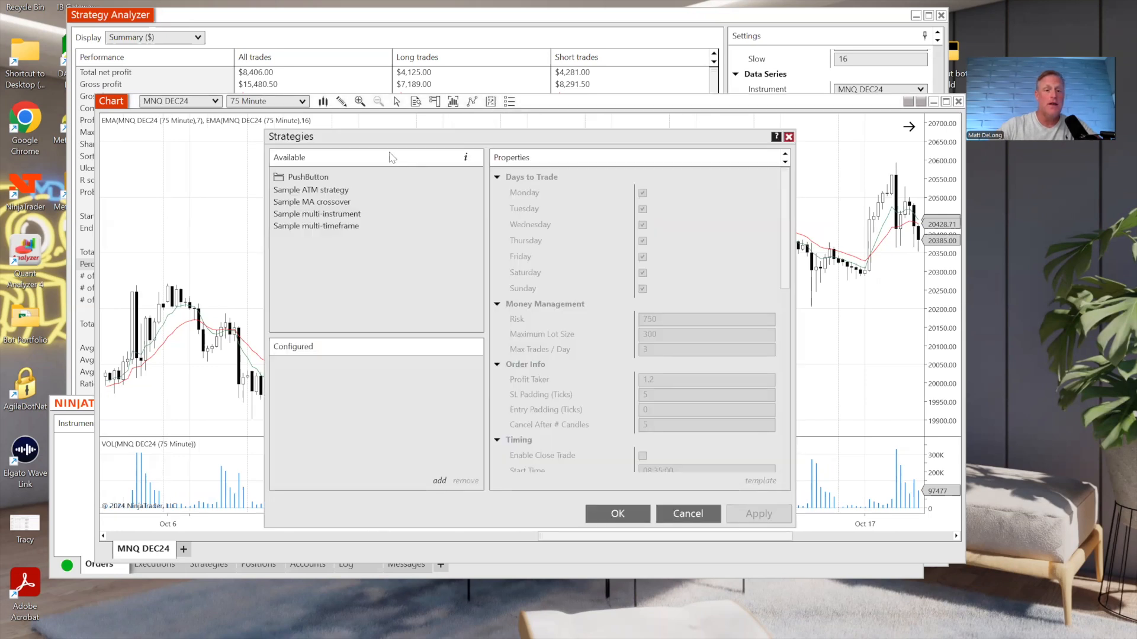
pyautogui.click(305, 204)
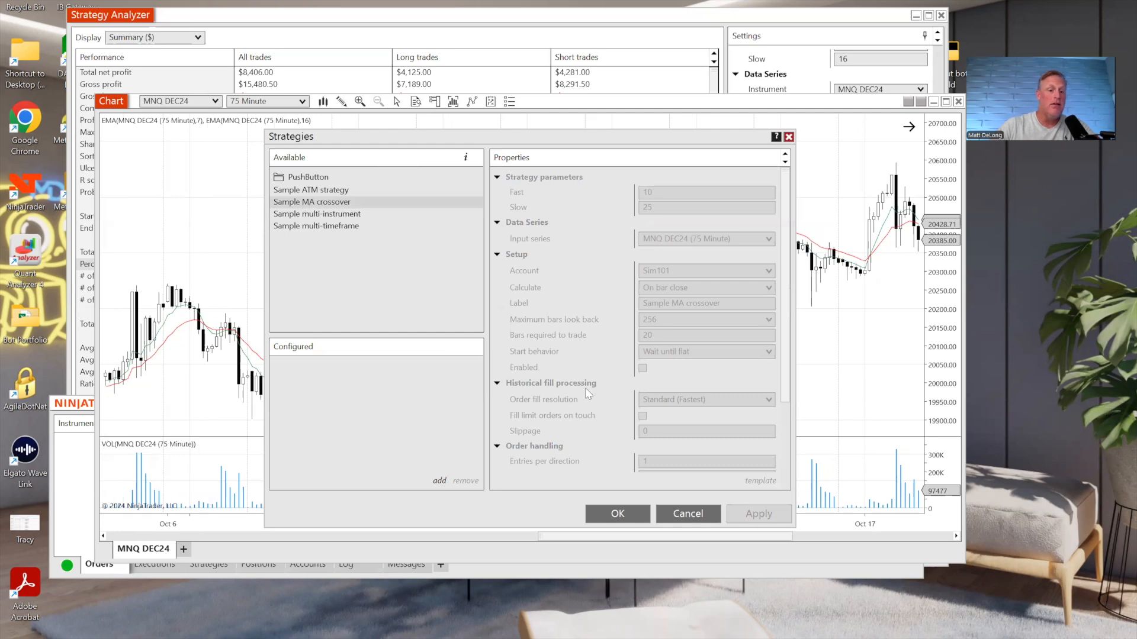
pyautogui.doubleClick(341, 202)
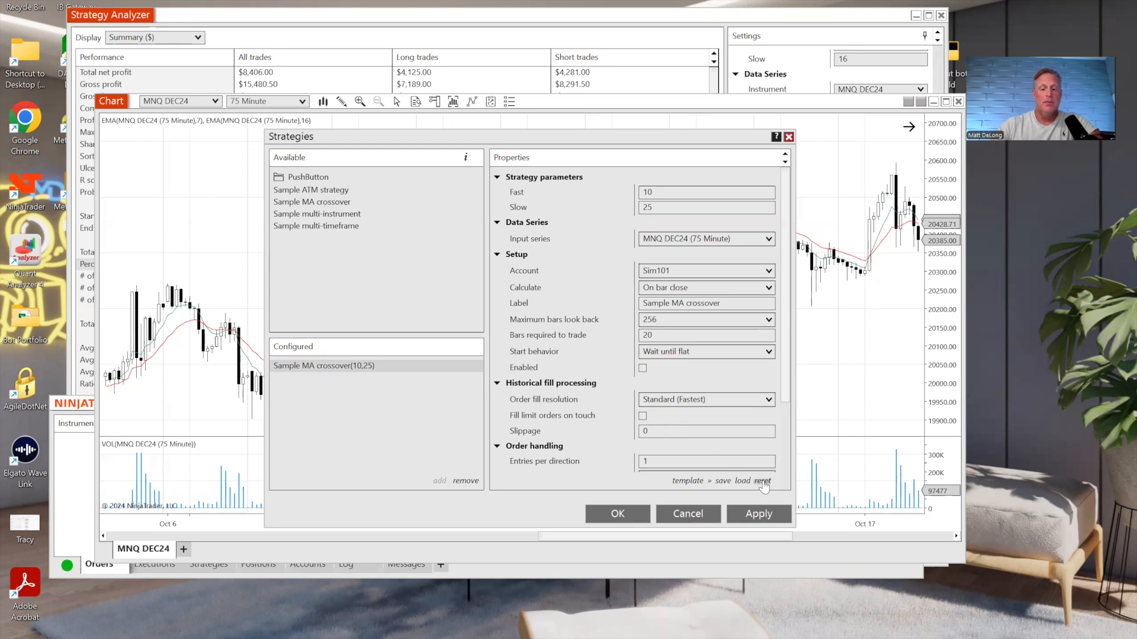
pyautogui.click(761, 482)
pyautogui.click(486, 241)
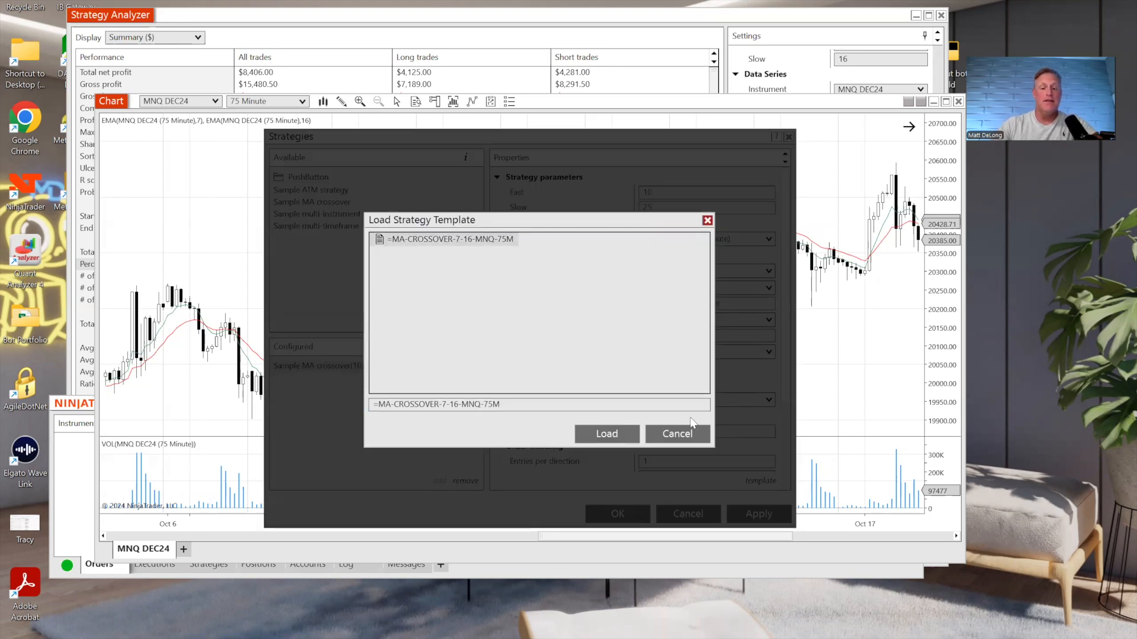
pyautogui.click(596, 432)
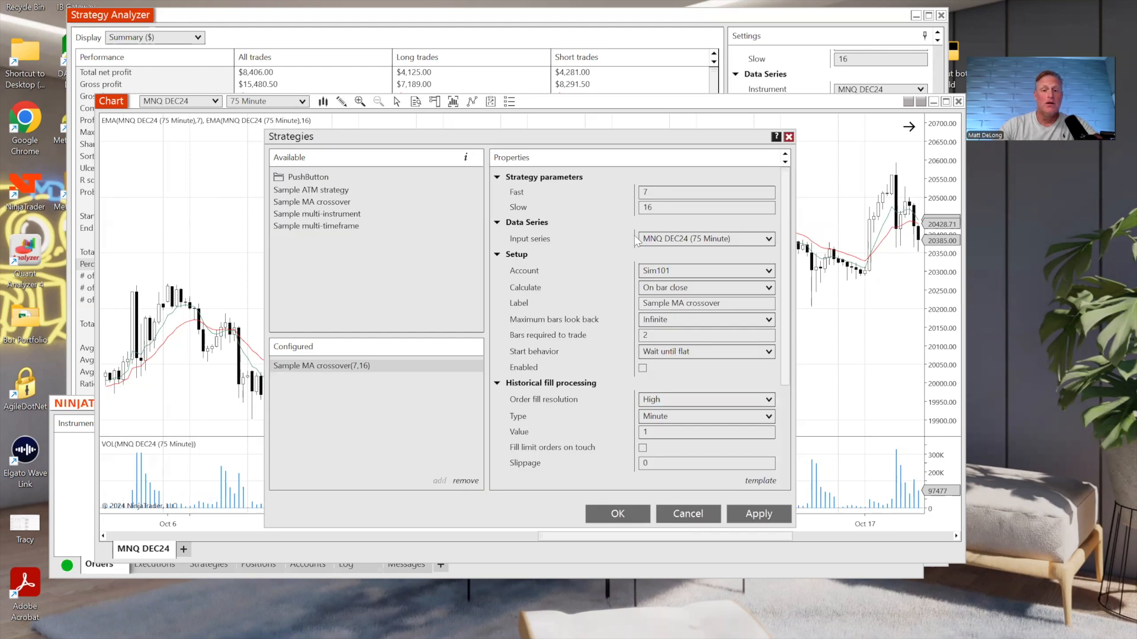
# Check the strategy's Fast and Slow parameters, then apply it to the chart and acknowledge the order confirmation notice
pyautogui.click(653, 193)
pyautogui.click(658, 207)
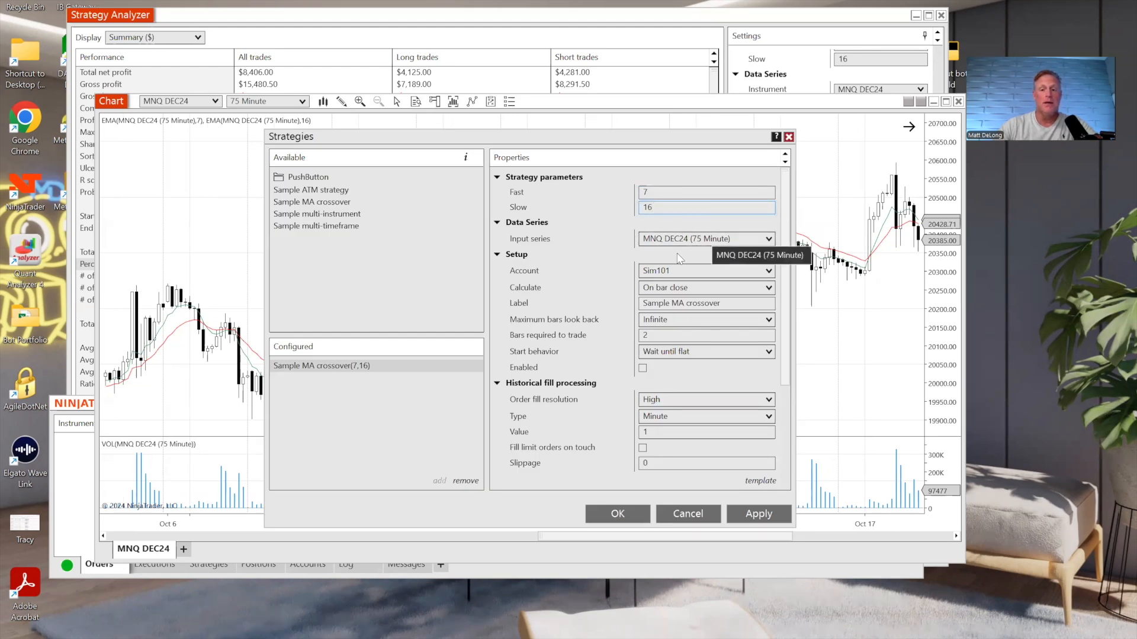
pyautogui.click(647, 521)
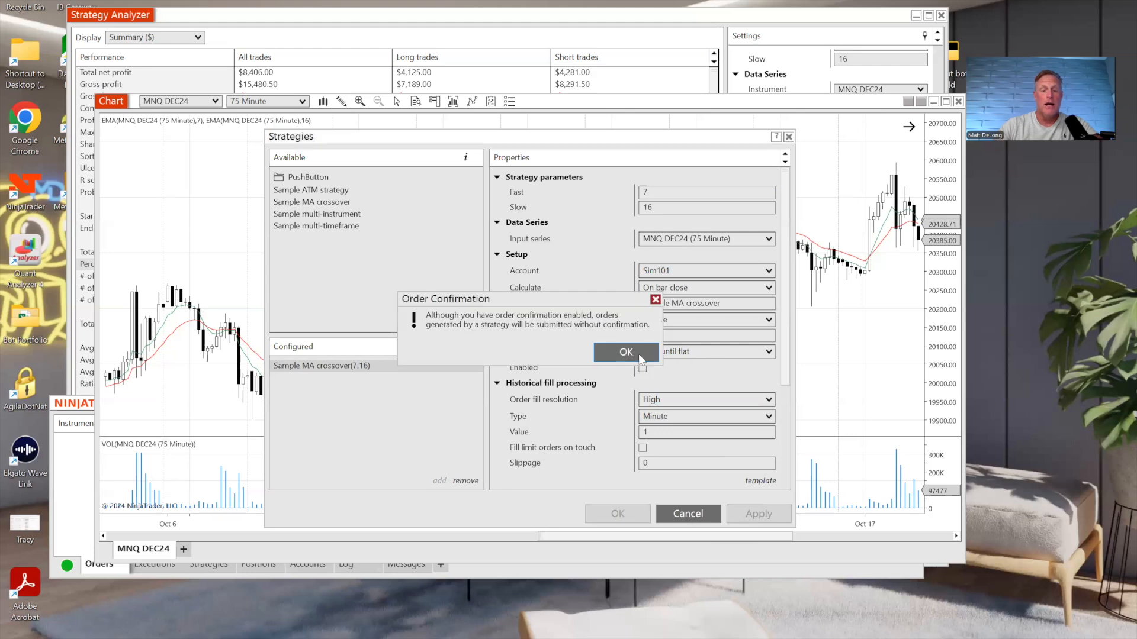
pyautogui.click(622, 352)
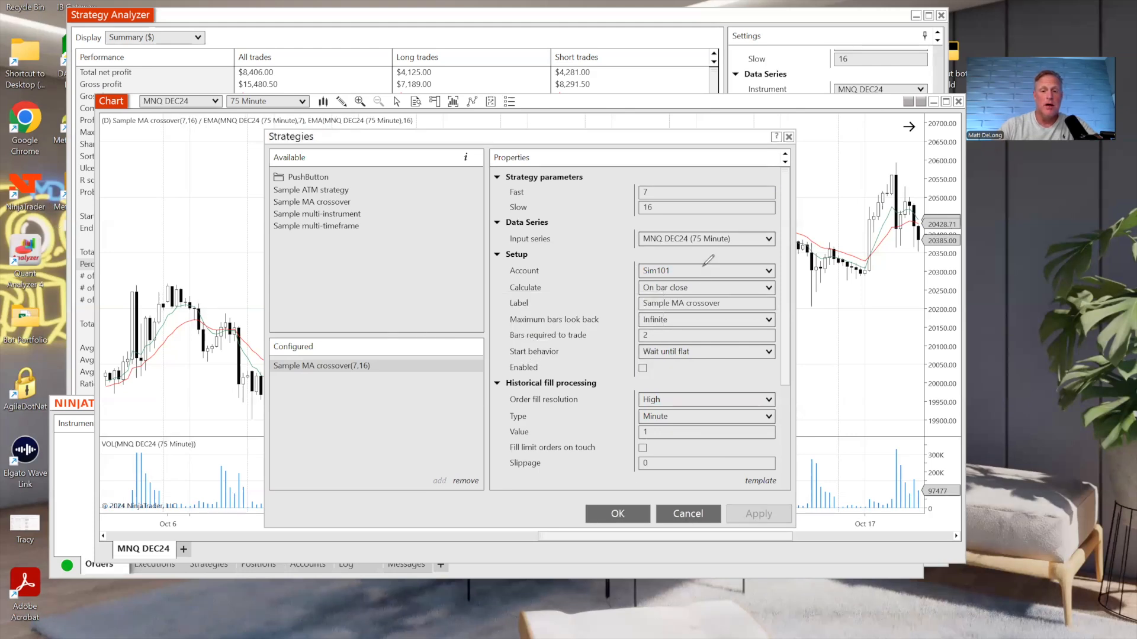
# Circle the Sim101 account in the strategy properties, accept the settings, and clear the annotation
pyautogui.moveTo(606, 273); pyautogui.dragTo(627, 278)
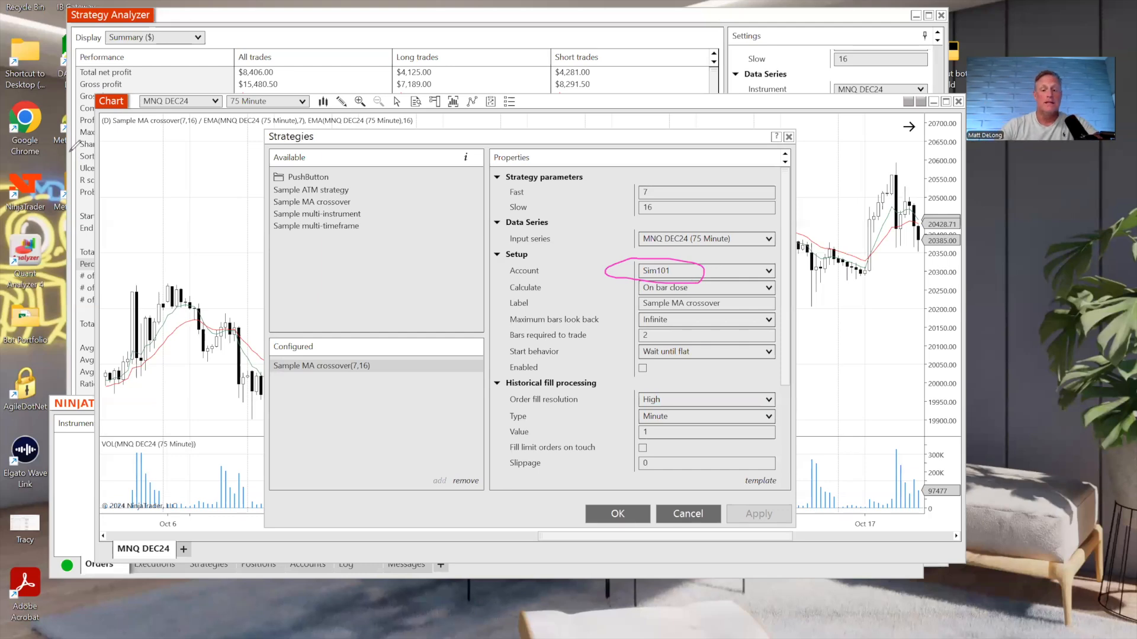
pyautogui.click(618, 514)
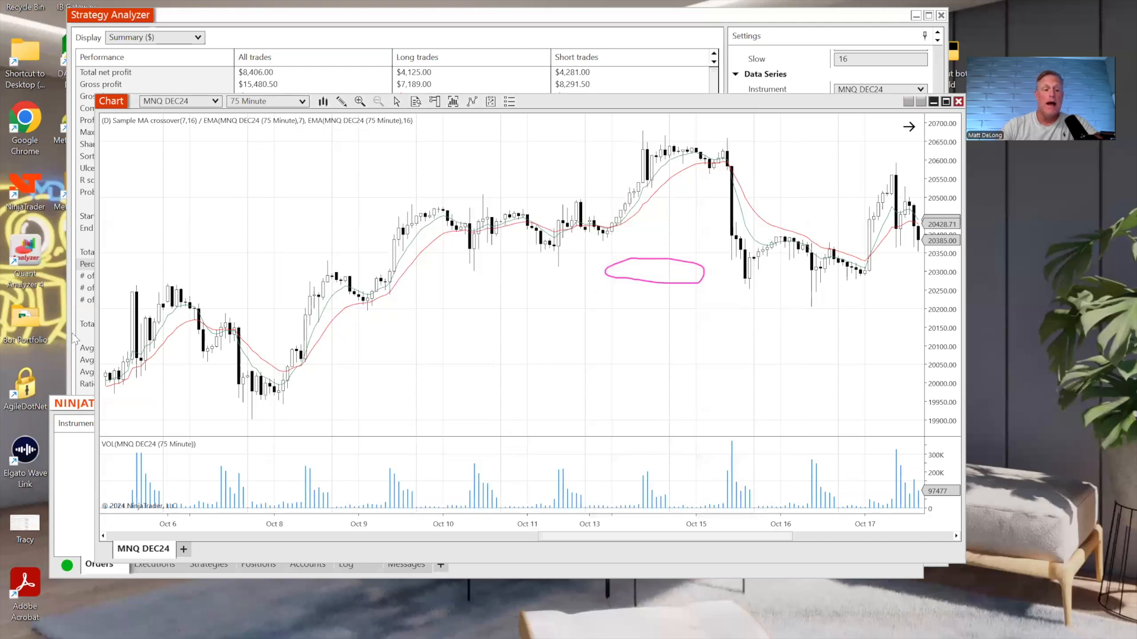
pyautogui.click(80, 391)
# Return the chart to the latest bars, sketch a possible downward EMA crossover after them, and trace the slow EMA's recent rise
pyautogui.moveTo(475, 381); pyautogui.dragTo(542, 380)
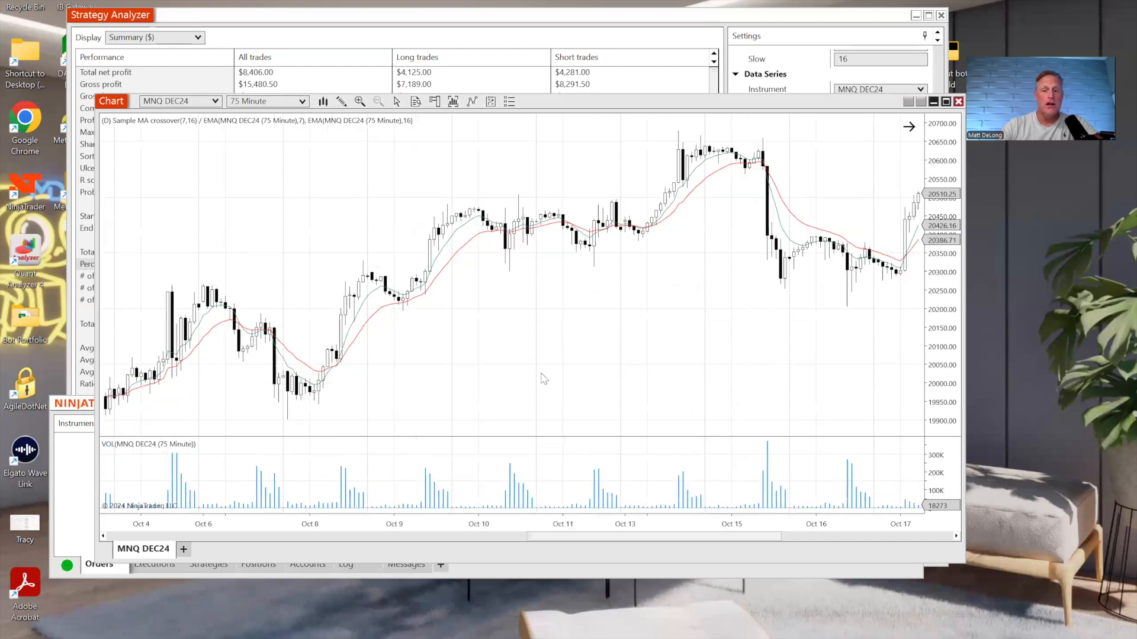
pyautogui.click(909, 126)
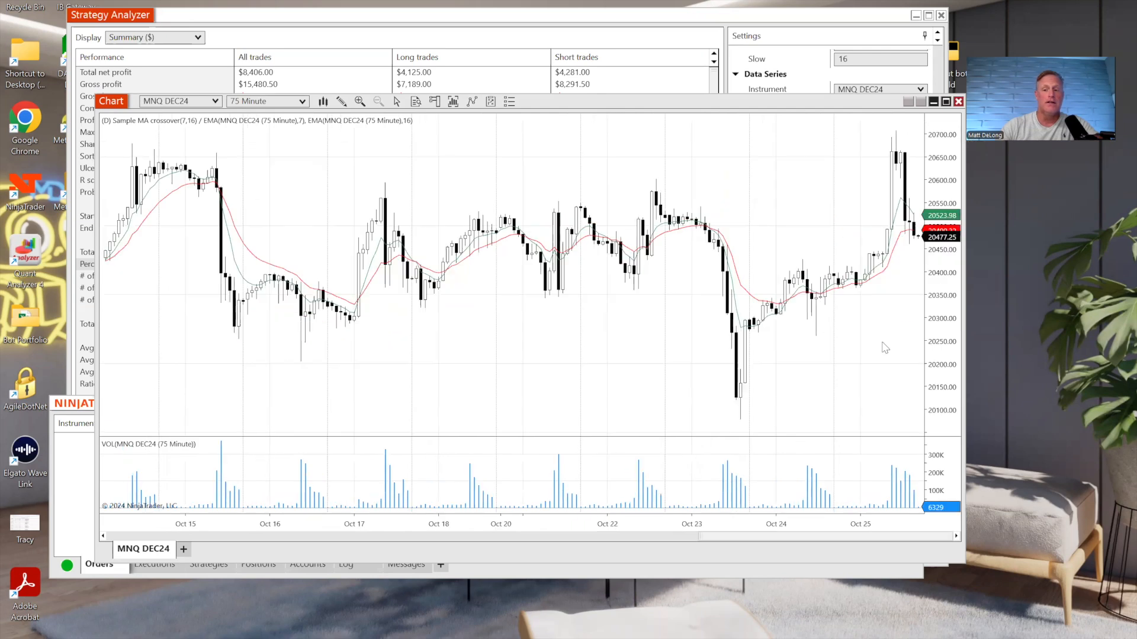
pyautogui.moveTo(883, 343); pyautogui.dragTo(839, 346)
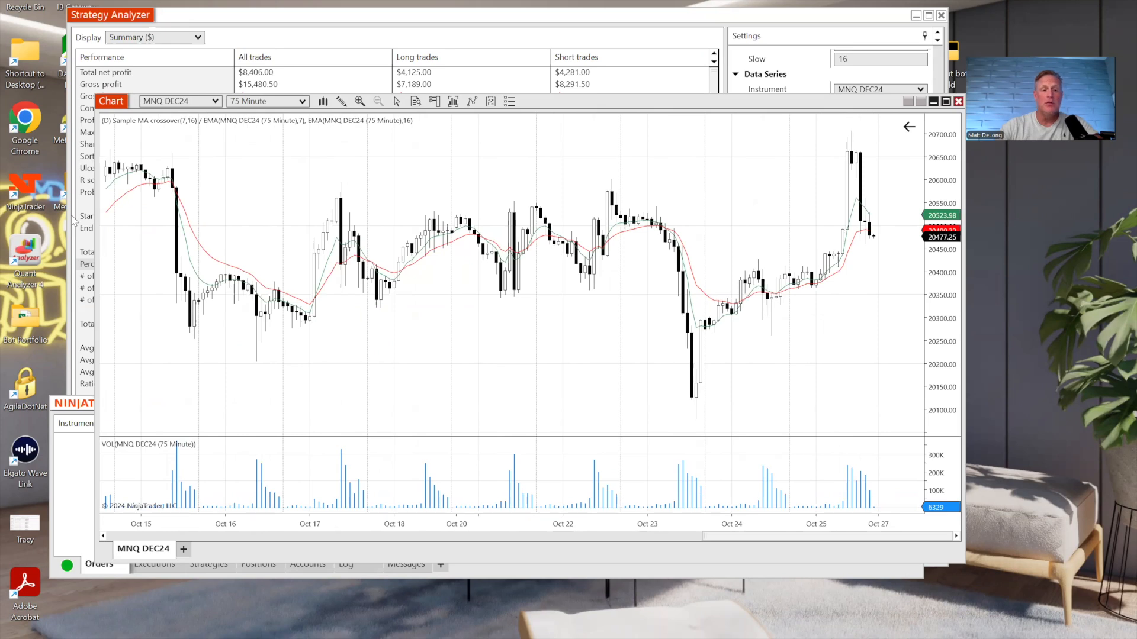
pyautogui.click(892, 224)
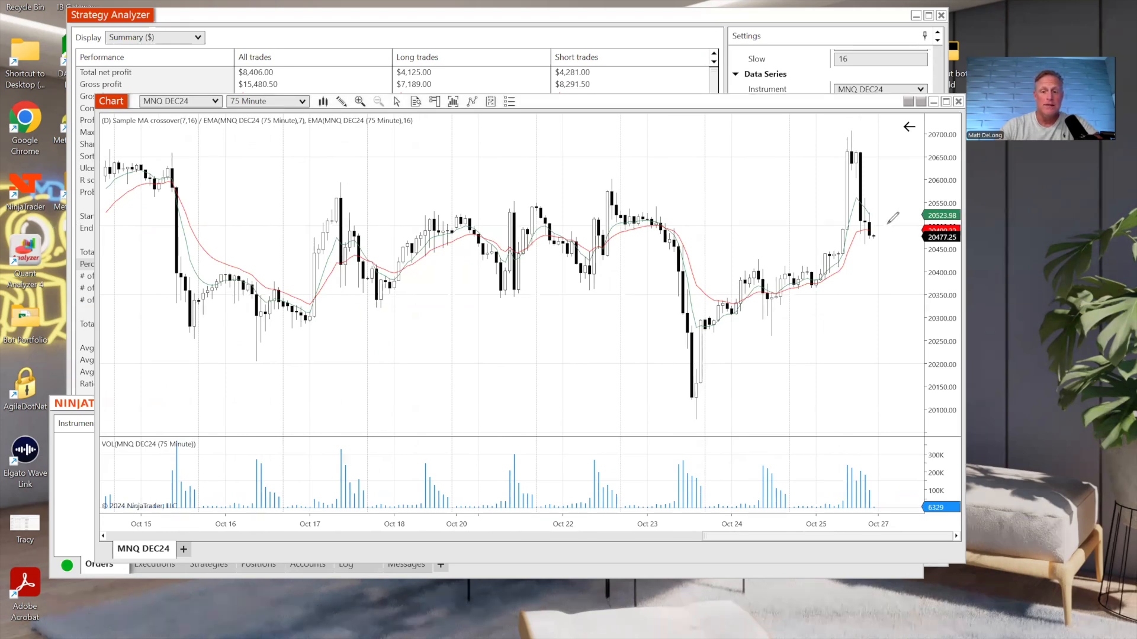
pyautogui.moveTo(870, 240); pyautogui.dragTo(869, 236)
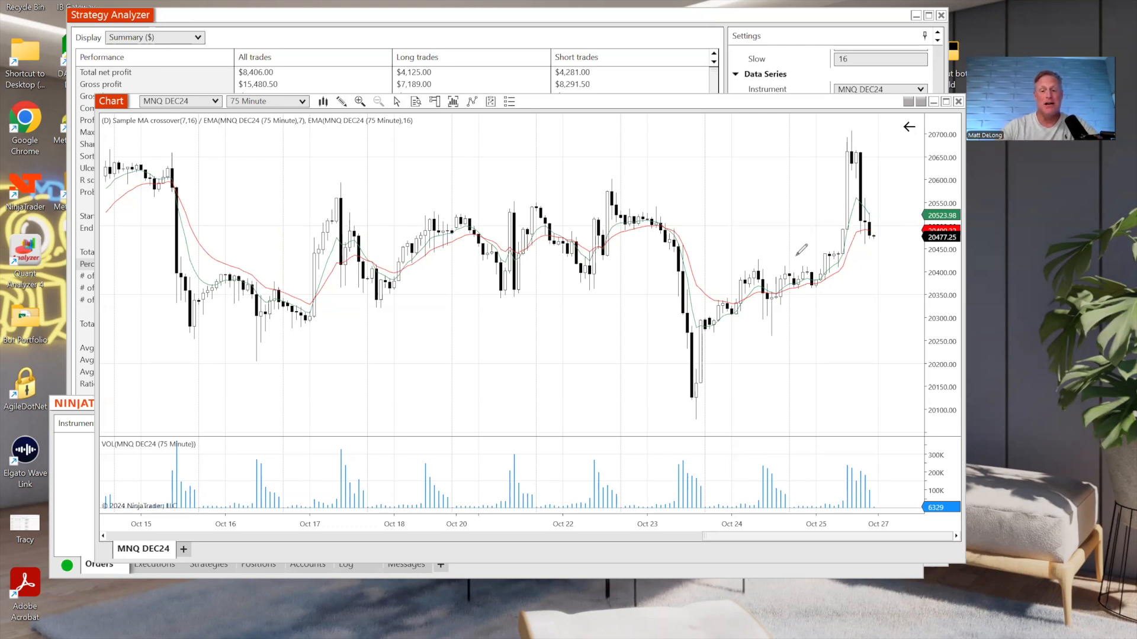
pyautogui.moveTo(869, 210); pyautogui.dragTo(899, 276)
pyautogui.moveTo(861, 231)
pyautogui.mouseDown()
pyautogui.moveTo(909, 226)
pyautogui.moveTo(877, 237)
pyautogui.moveTo(895, 214)
pyautogui.mouseUp()
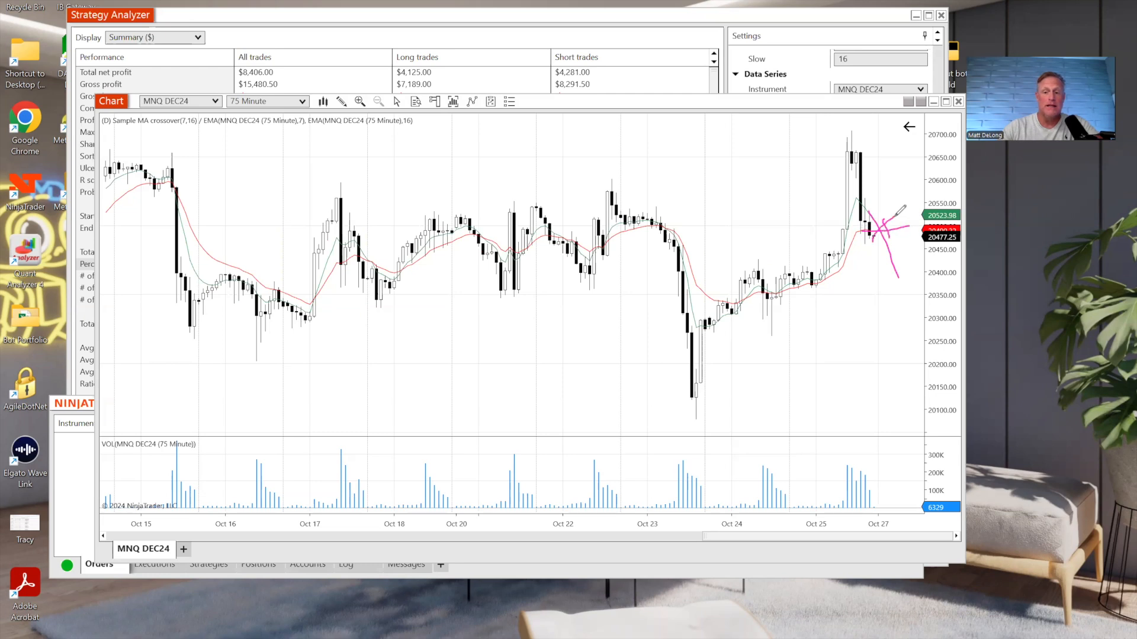
pyautogui.moveTo(771, 302); pyautogui.dragTo(859, 208)
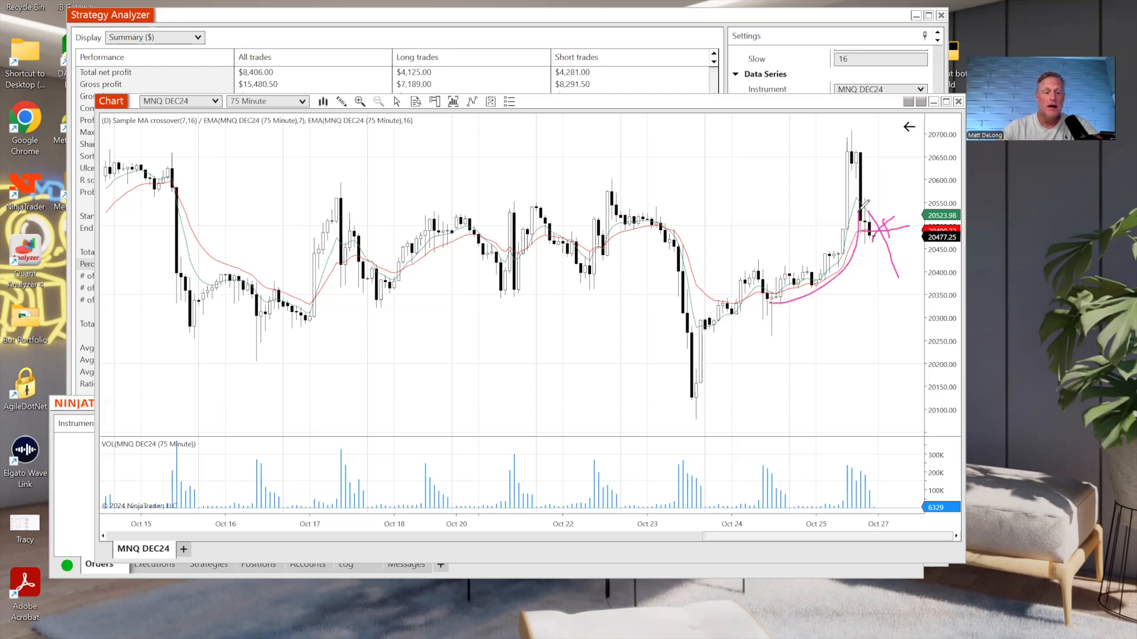
pyautogui.press('Escape')
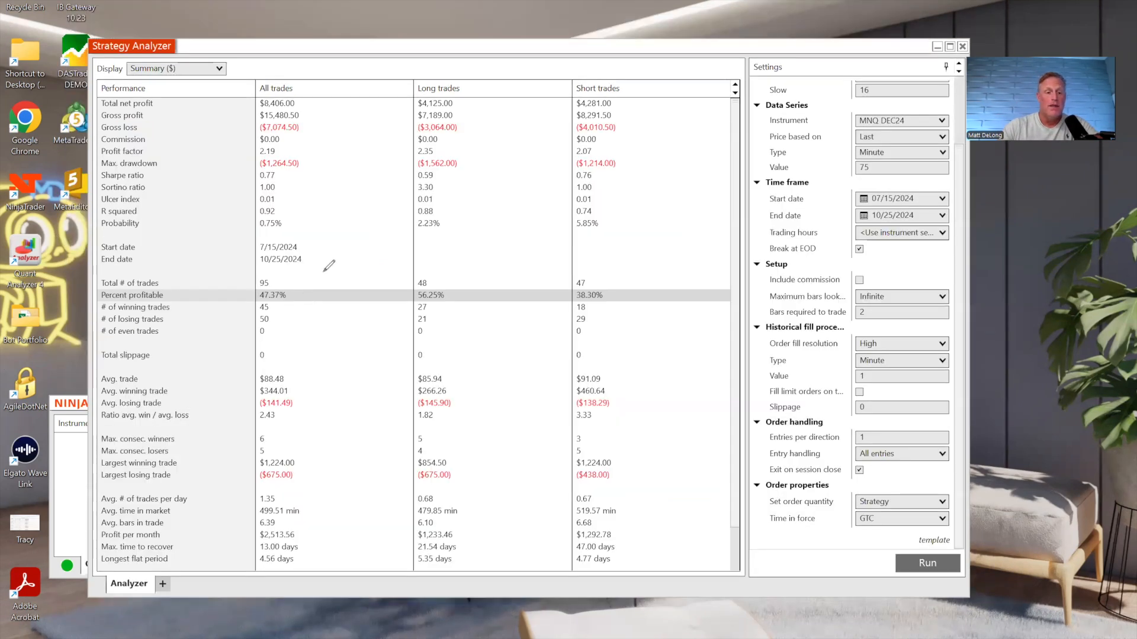
# Mark the all-trades total and percent profitable, underline the profit factor with the note ">2", and clear the annotations
pyautogui.moveTo(348, 261); pyautogui.dragTo(303, 289)
pyautogui.moveTo(252, 302); pyautogui.dragTo(316, 302)
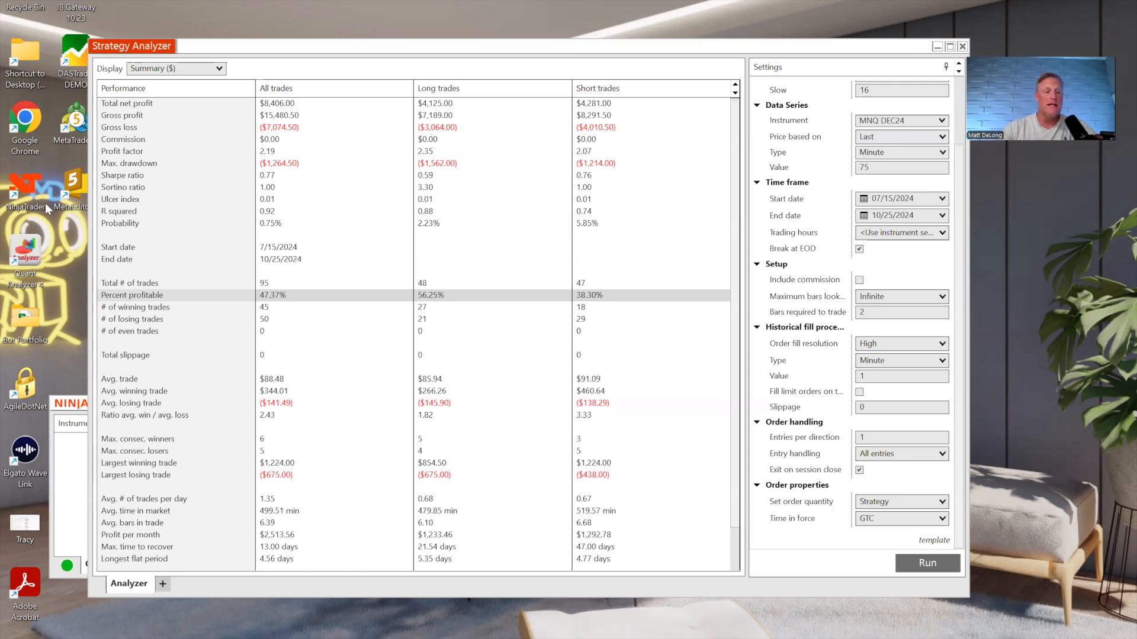
pyautogui.moveTo(251, 157); pyautogui.dragTo(283, 156)
pyautogui.moveTo(213, 143)
pyautogui.mouseDown()
pyautogui.moveTo(212, 160)
pyautogui.moveTo(238, 159)
pyautogui.mouseUp()
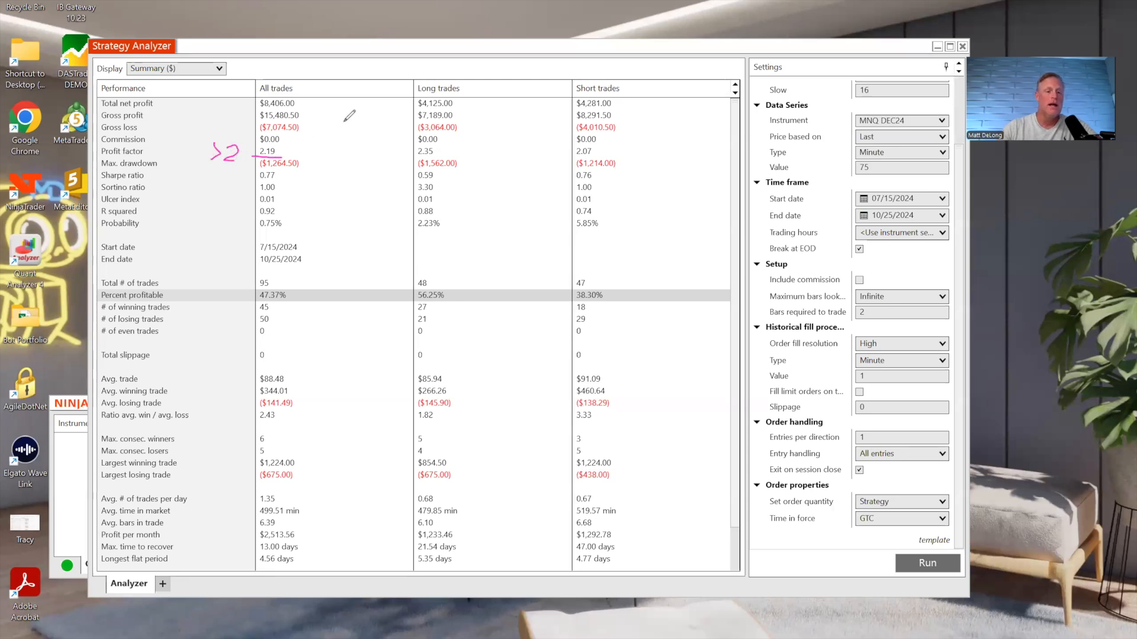
pyautogui.press('Escape')
pyautogui.moveTo(364, 50); pyautogui.dragTo(373, 29)
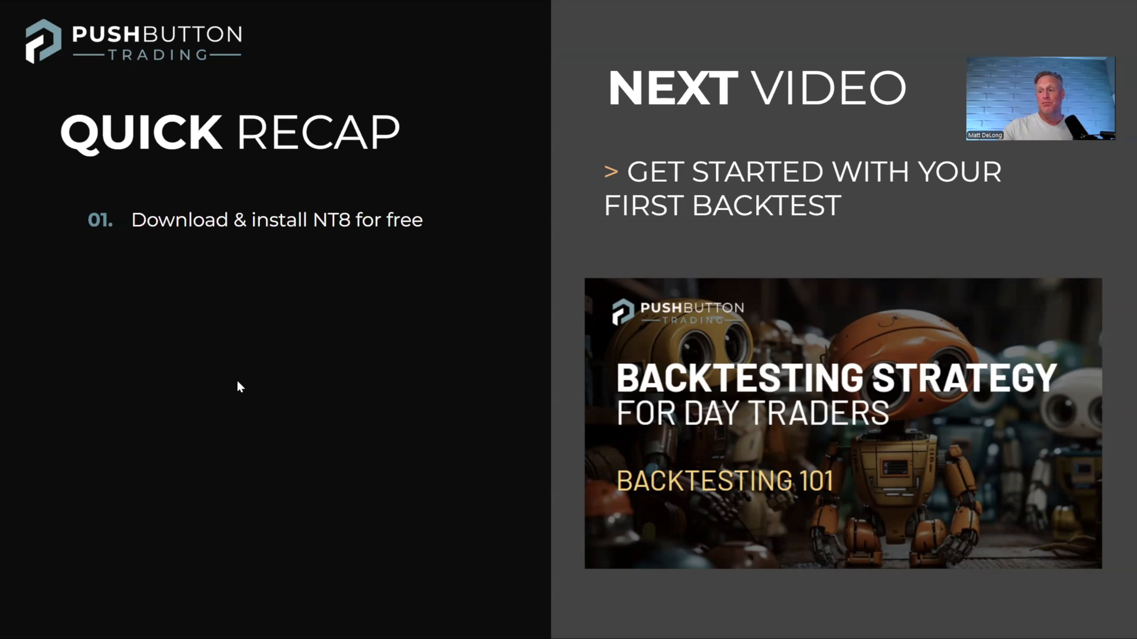
pyautogui.click(310, 422)
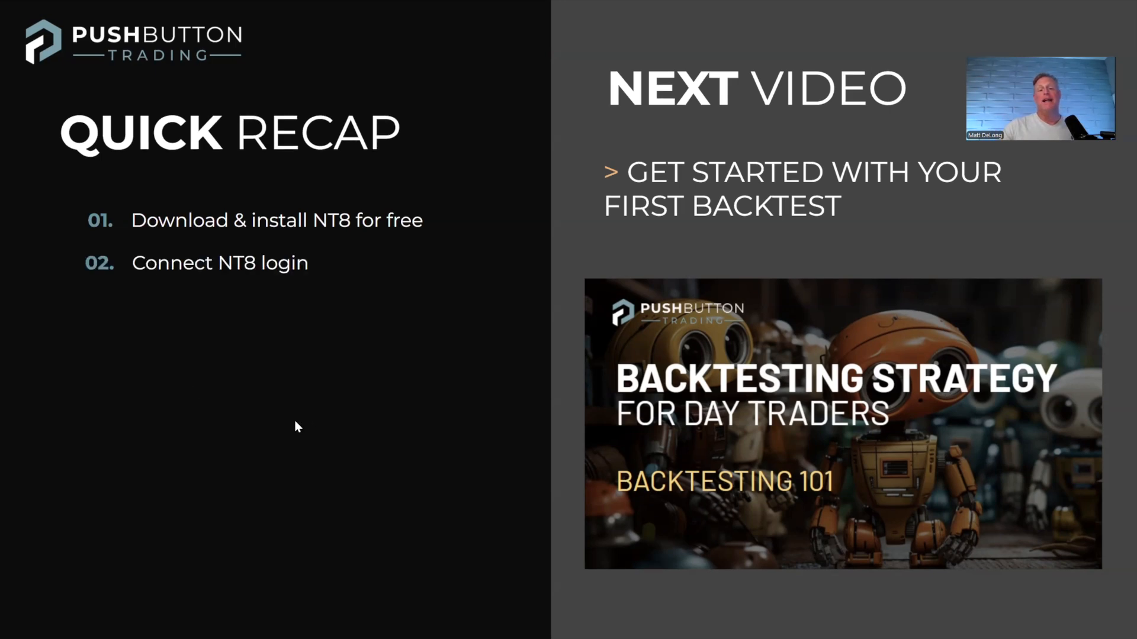